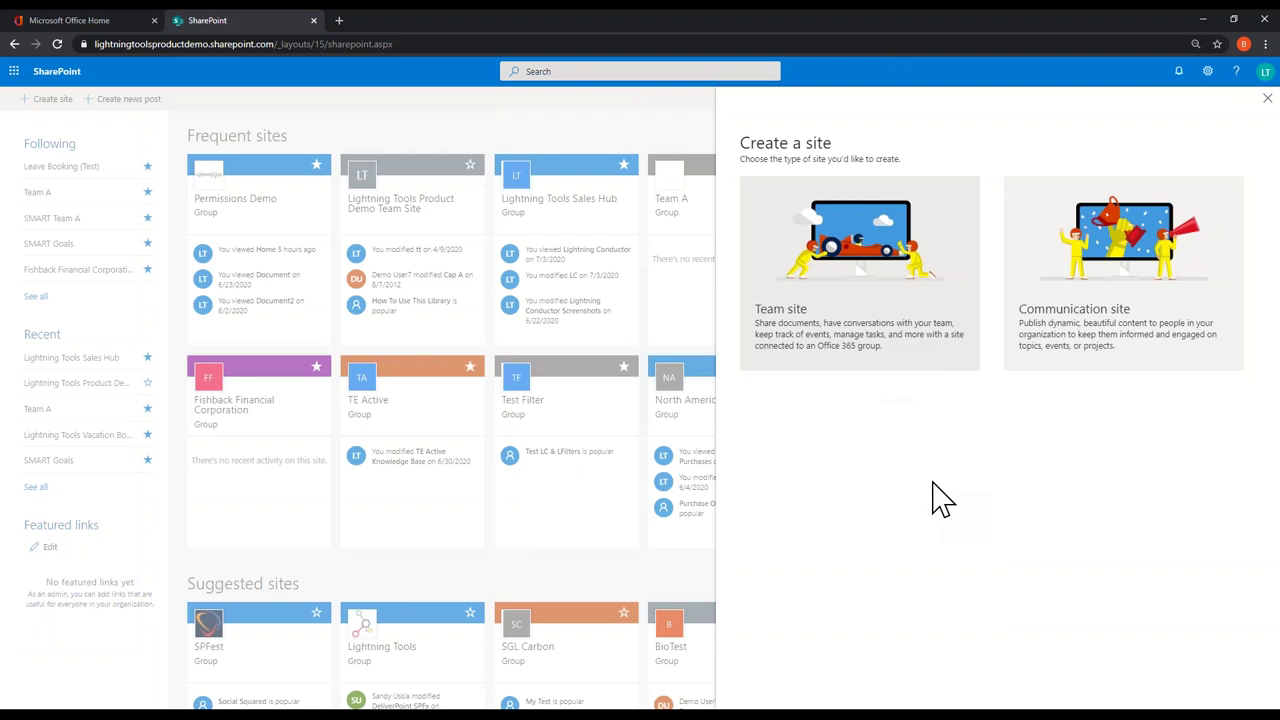
Step: Set up a private, English team site named 'Leave Booking System' and continue to adding members
left_click(870, 285)
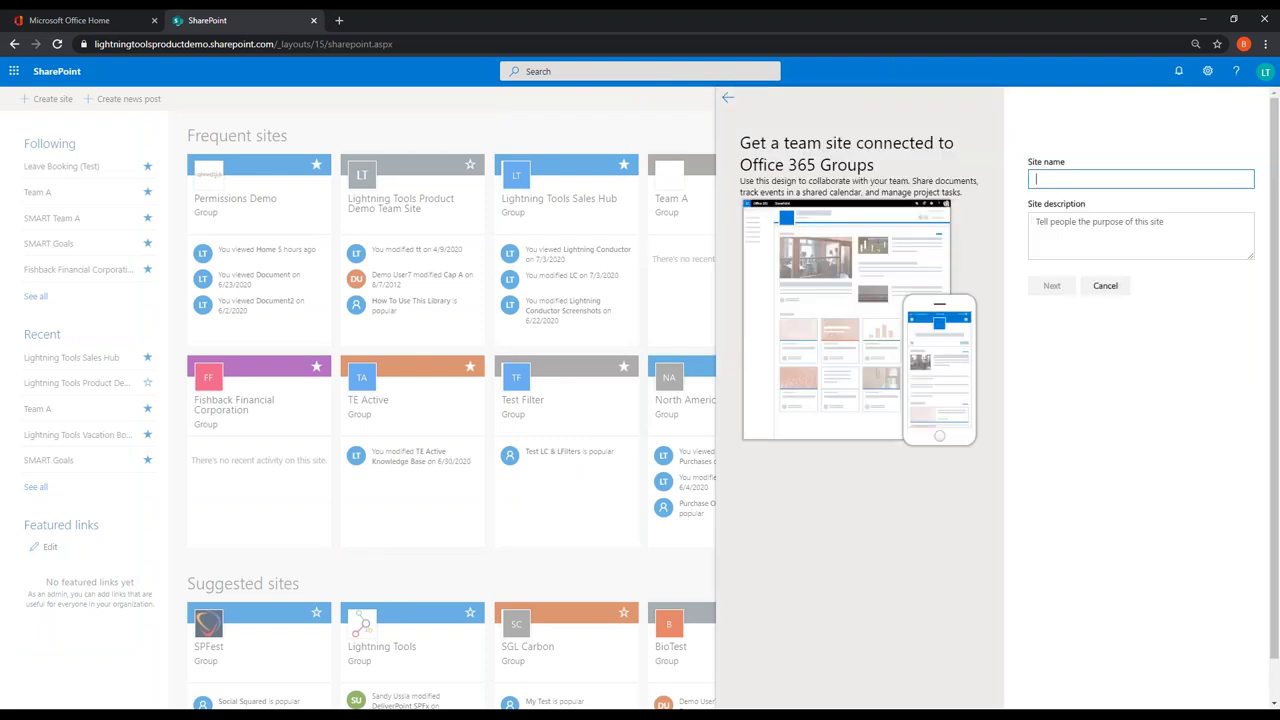
type("Leave Booking System")
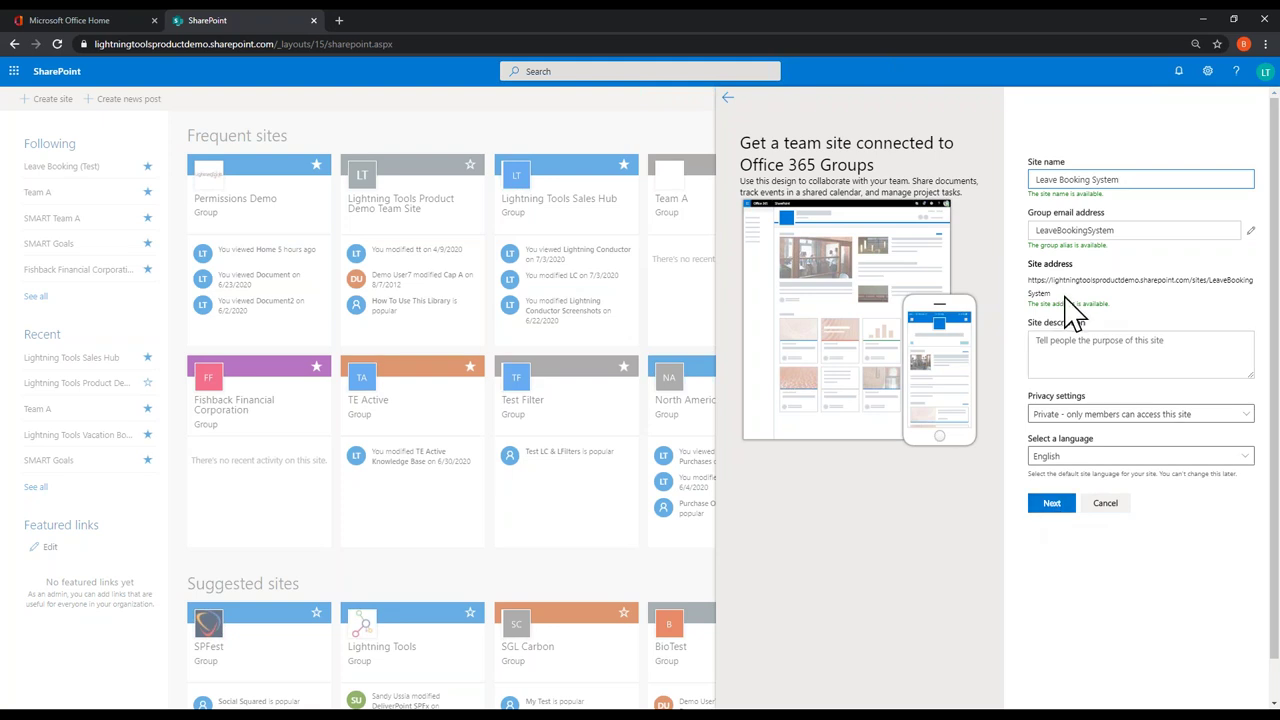
left_click(1051, 504)
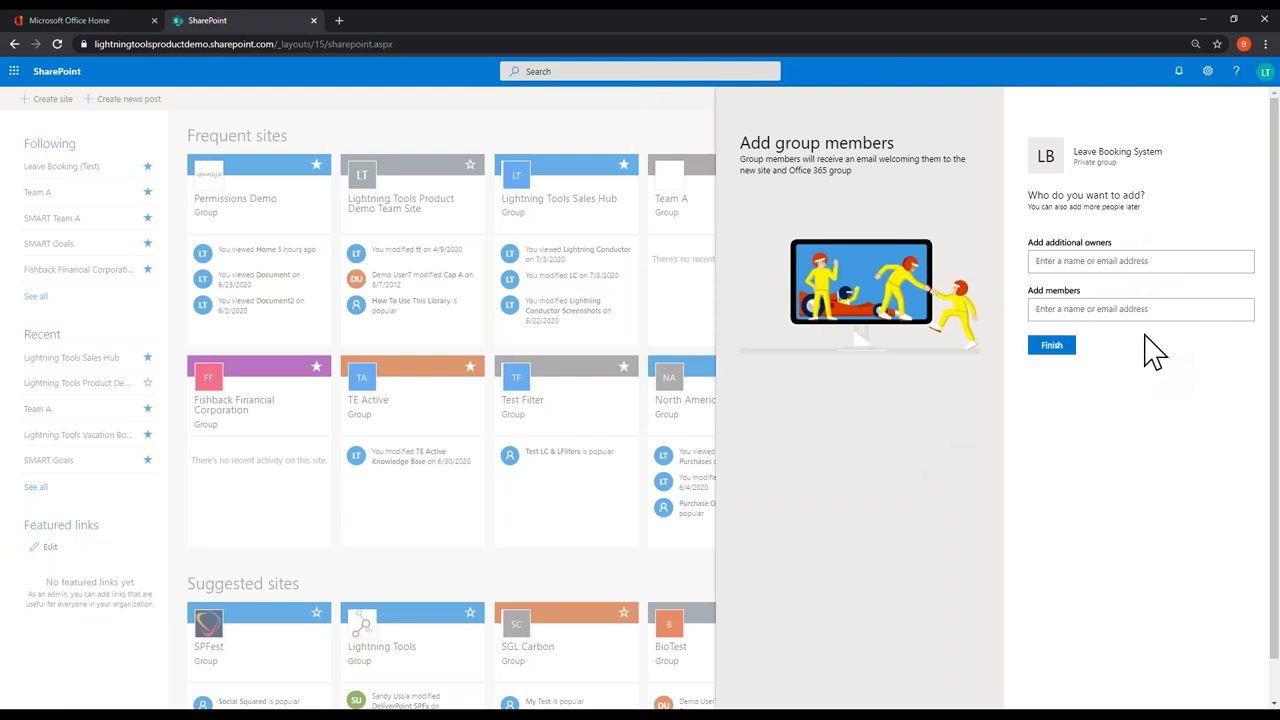
Step: Finish the site without adding members and create a Microsoft Team for its group
left_click(1053, 350)
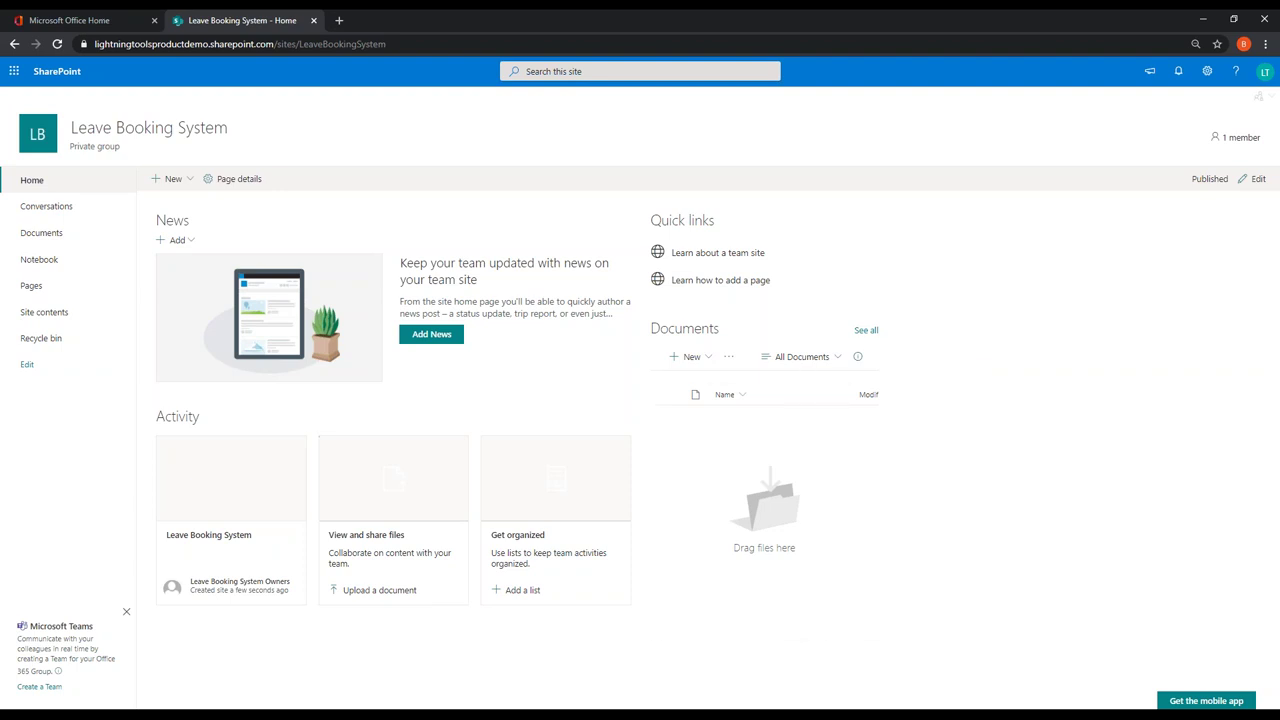
left_click(40, 687)
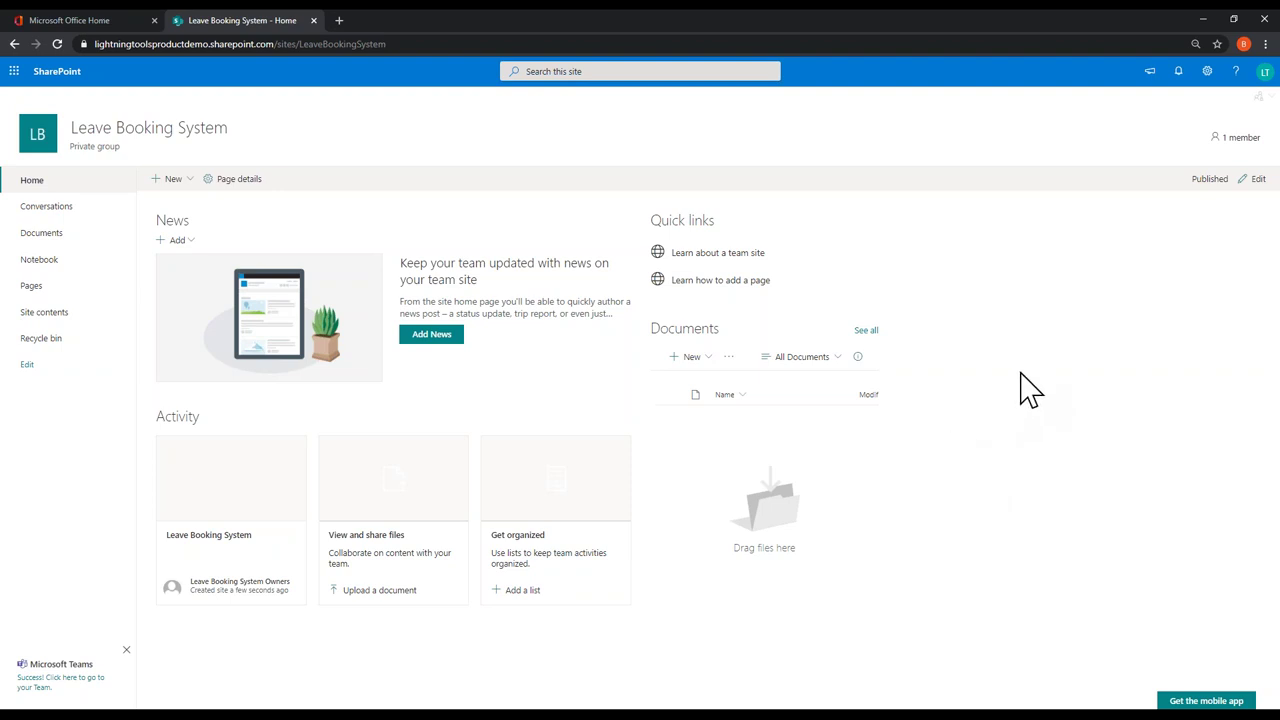
Step: Add a Custom List app named 'Leave Booking' to the site
left_click(1208, 72)
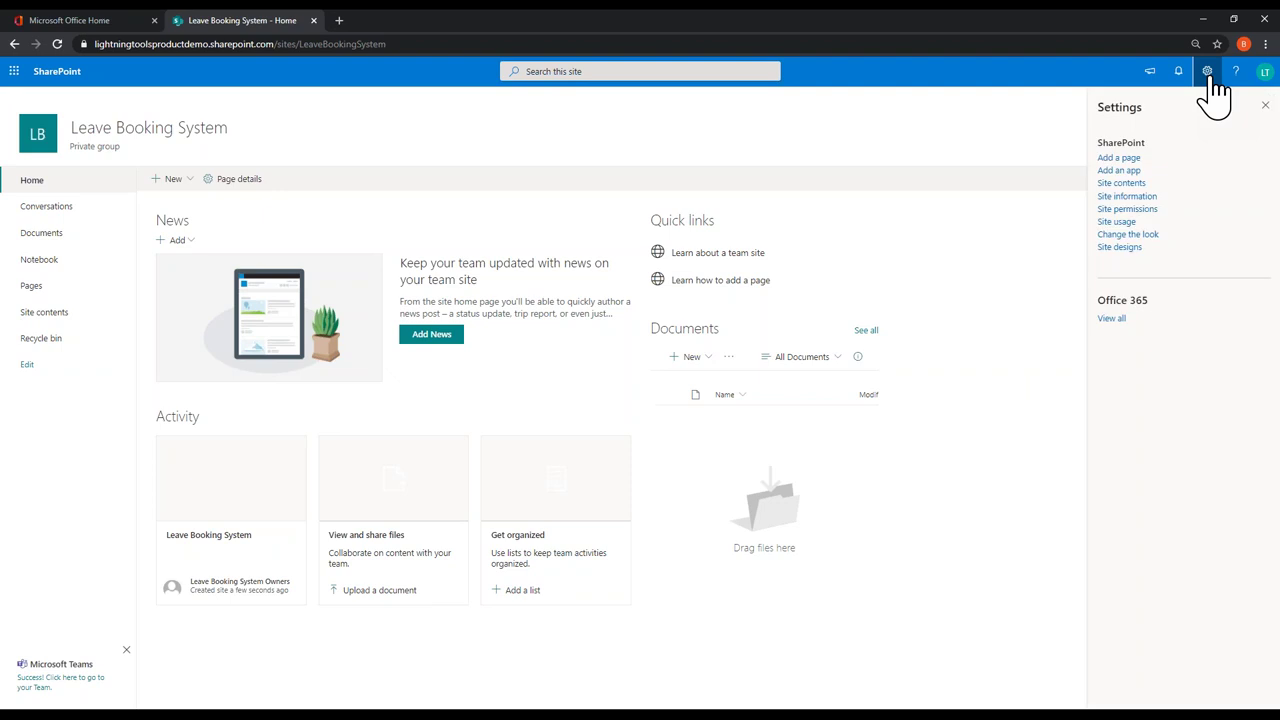
left_click(1119, 171)
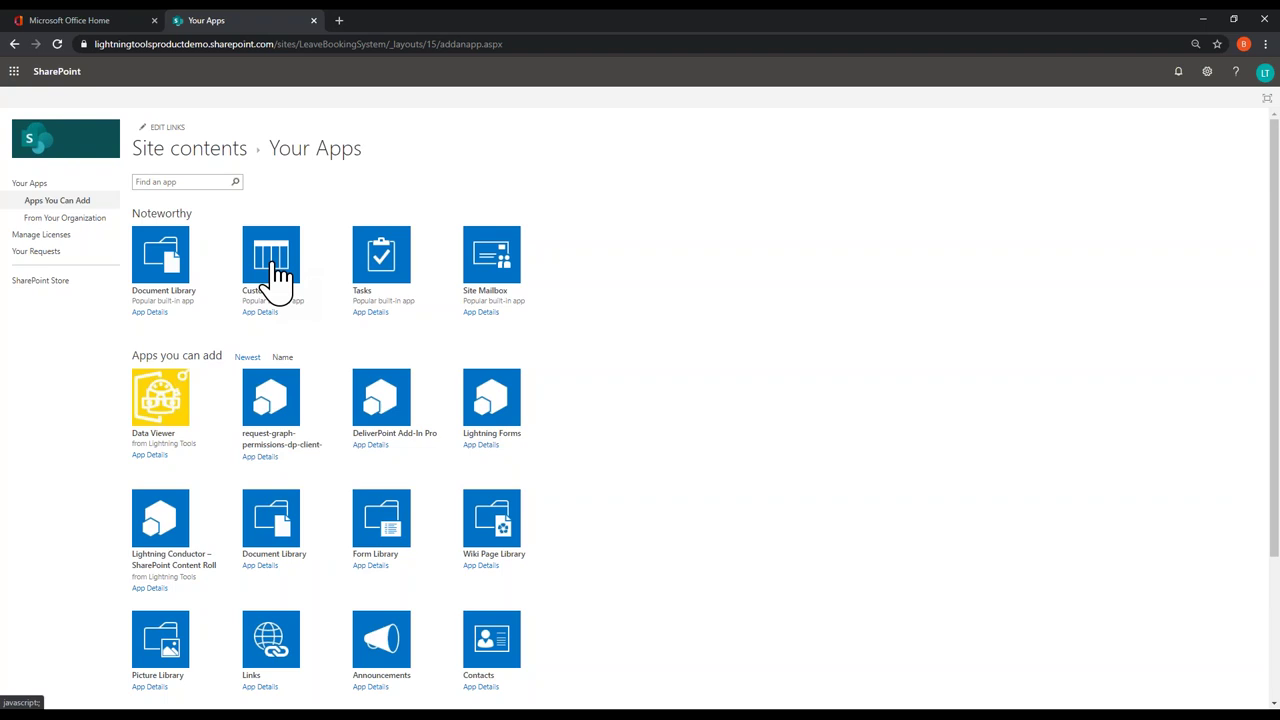
left_click(279, 283)
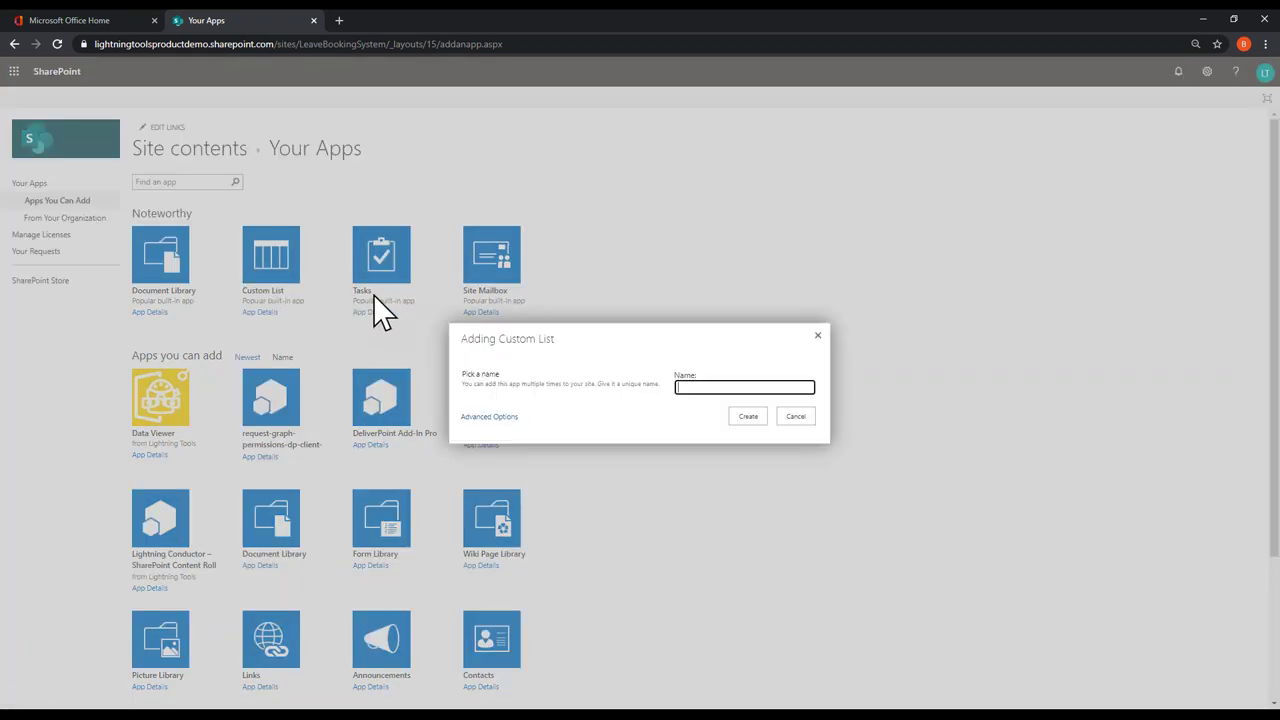
type("Leave B")
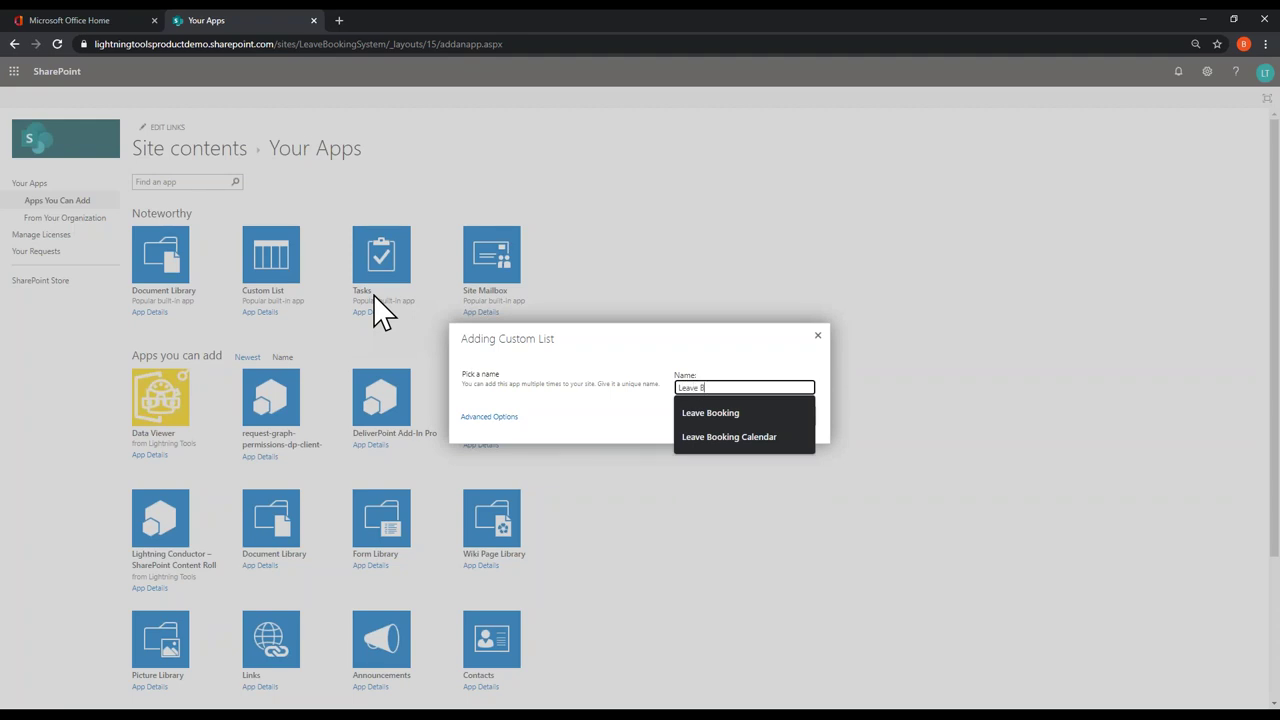
type("ooking")
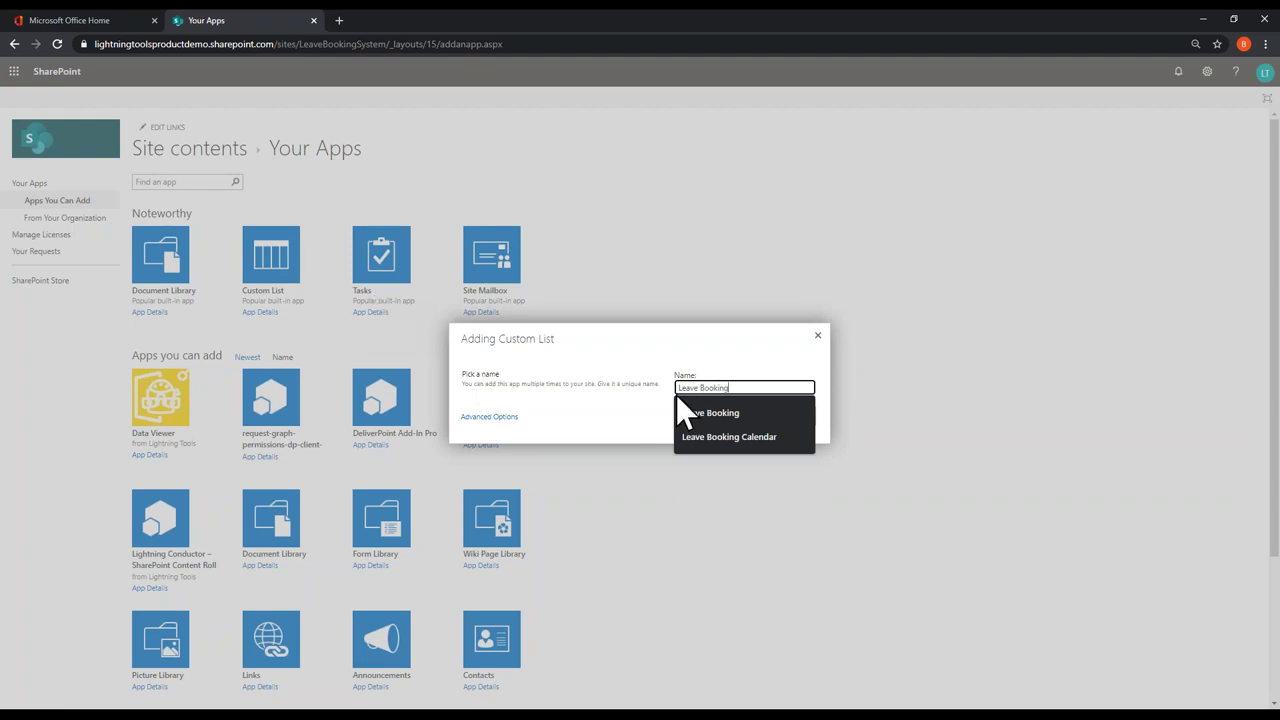
key("Escape")
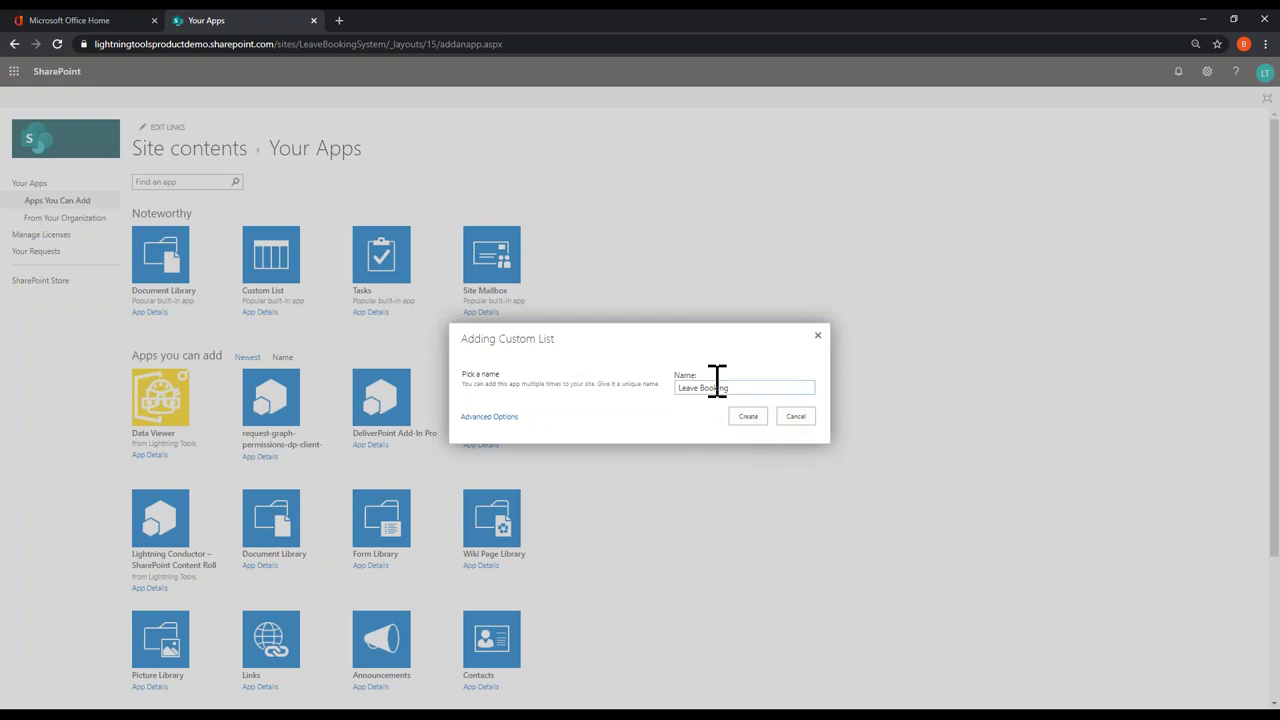
left_click(748, 417)
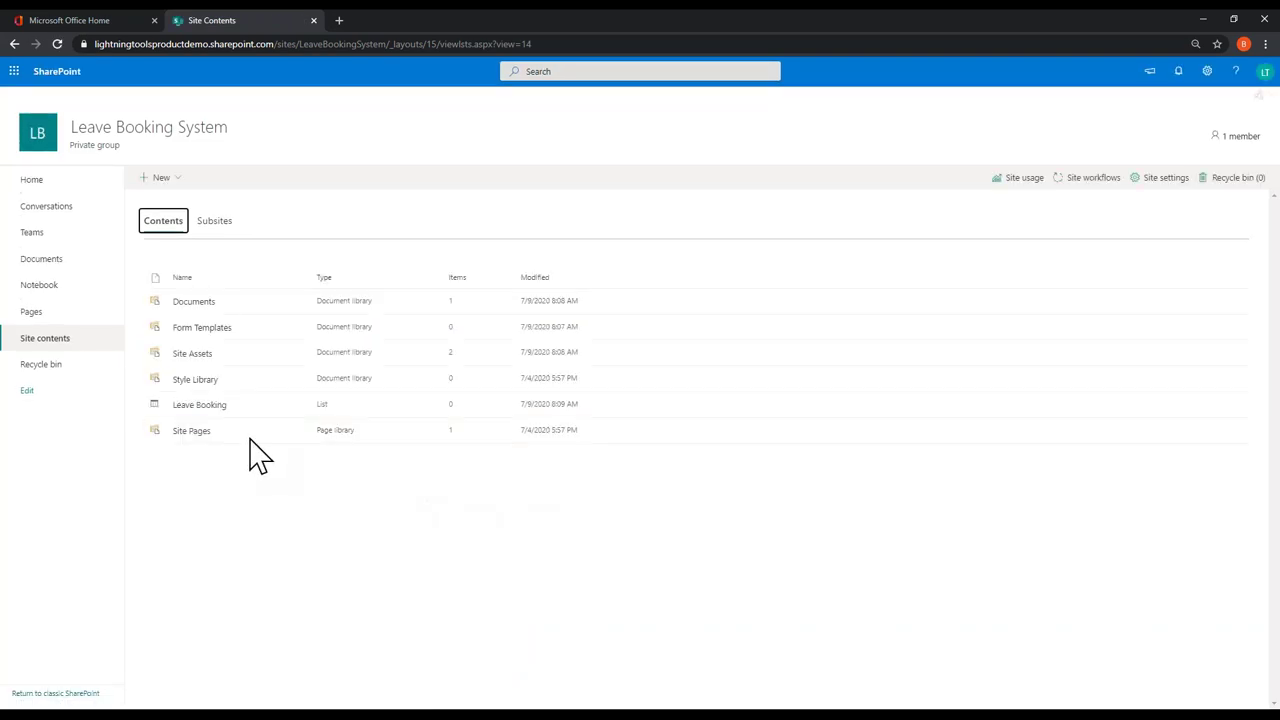
Step: Add another Custom List app named 'Book Leave'
left_click(1210, 80)
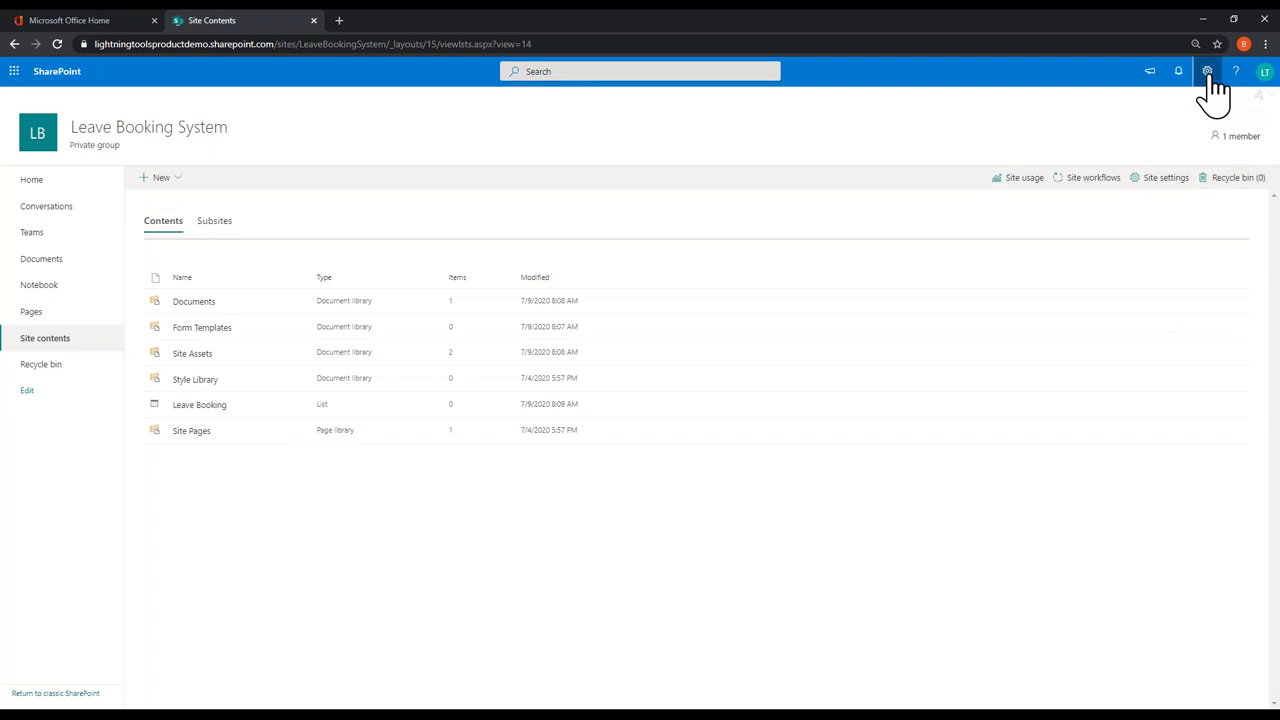
left_click(1210, 78)
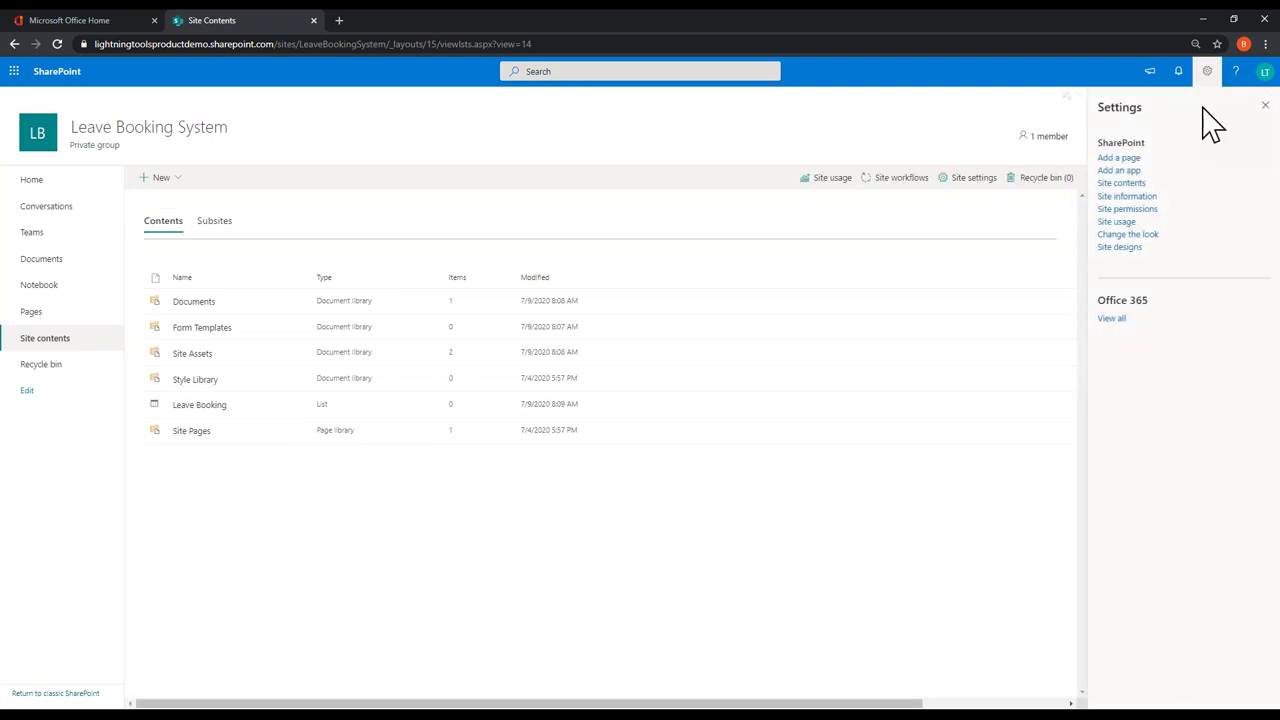
left_click(1136, 171)
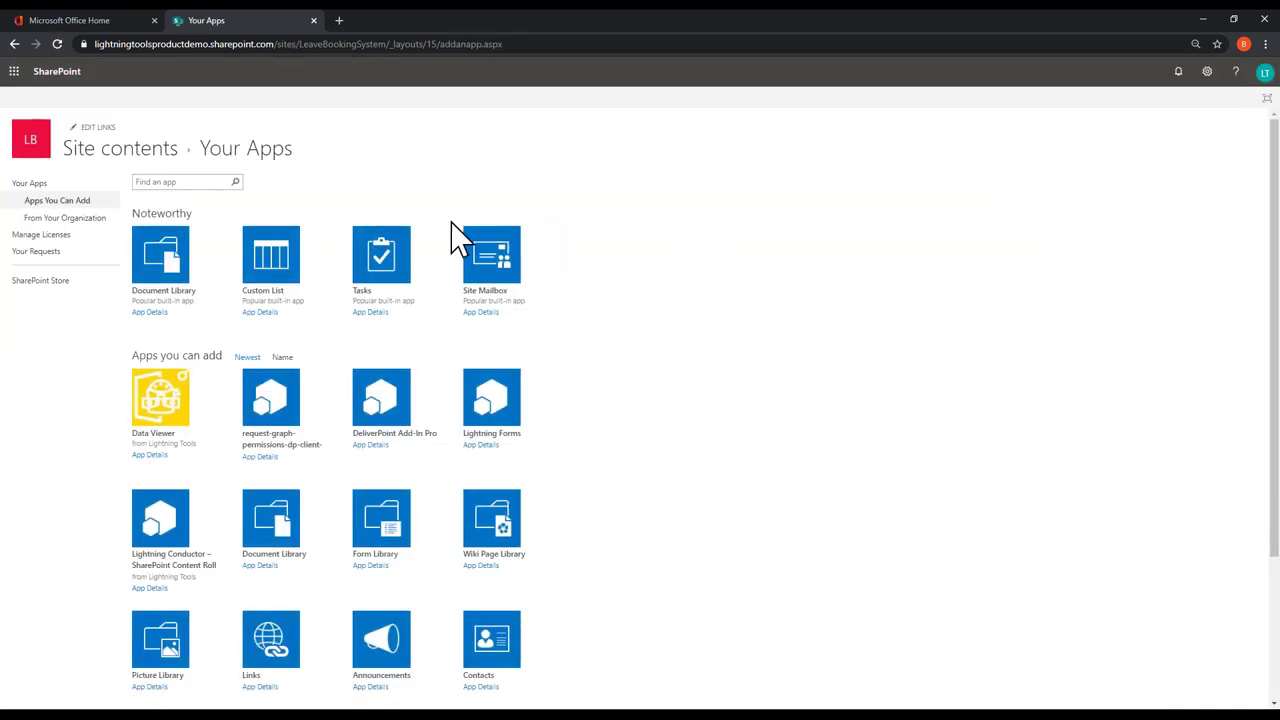
left_click(271, 260)
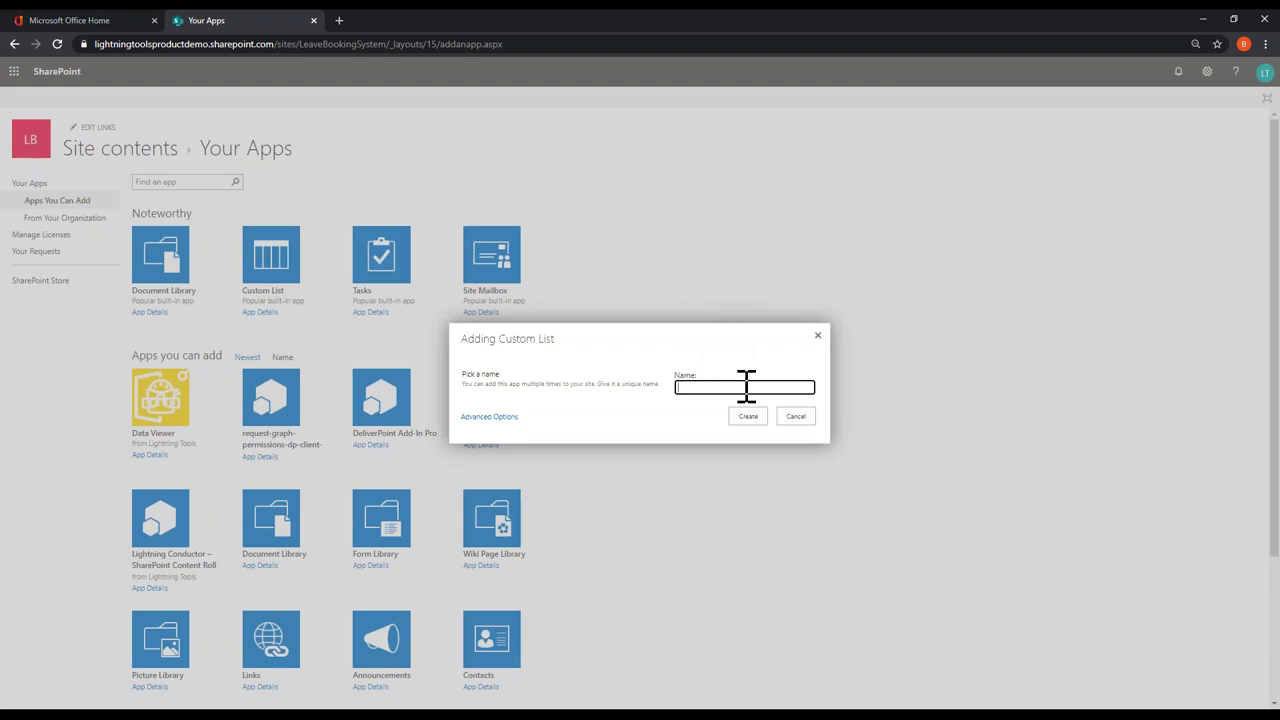
left_click(746, 387)
type("Leav")
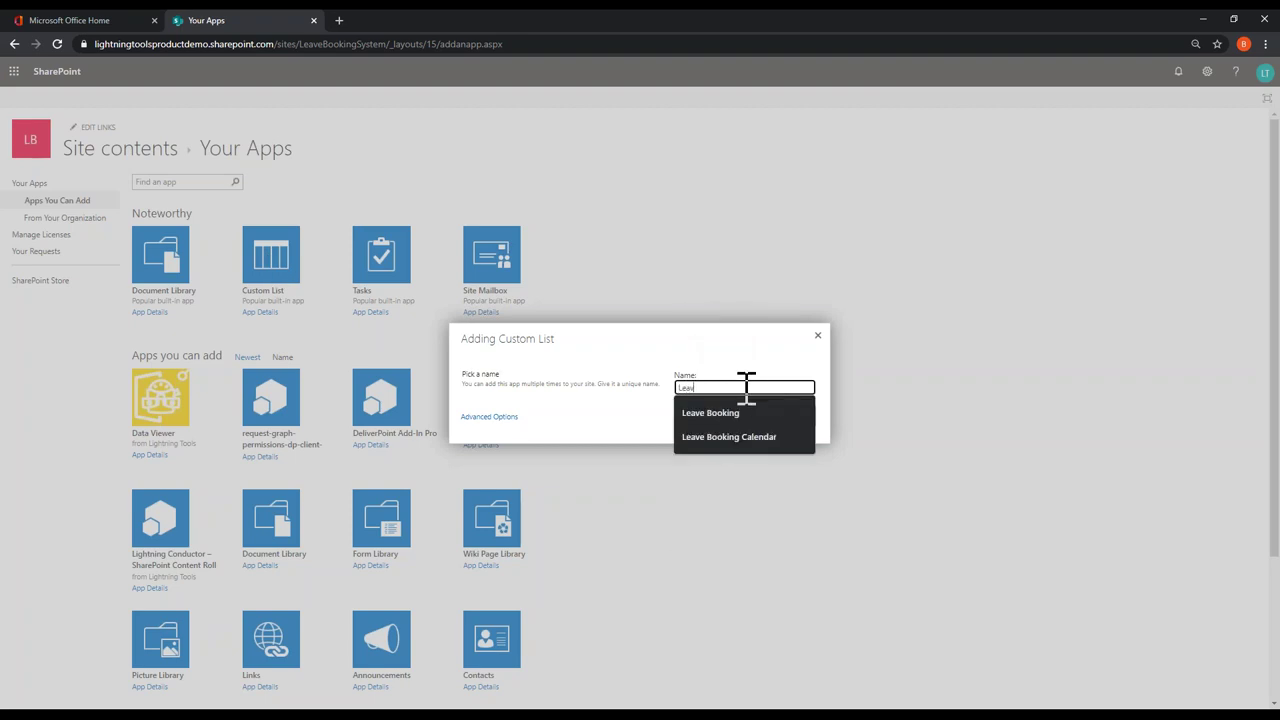
key("BackSpace")
type("Book Lea")
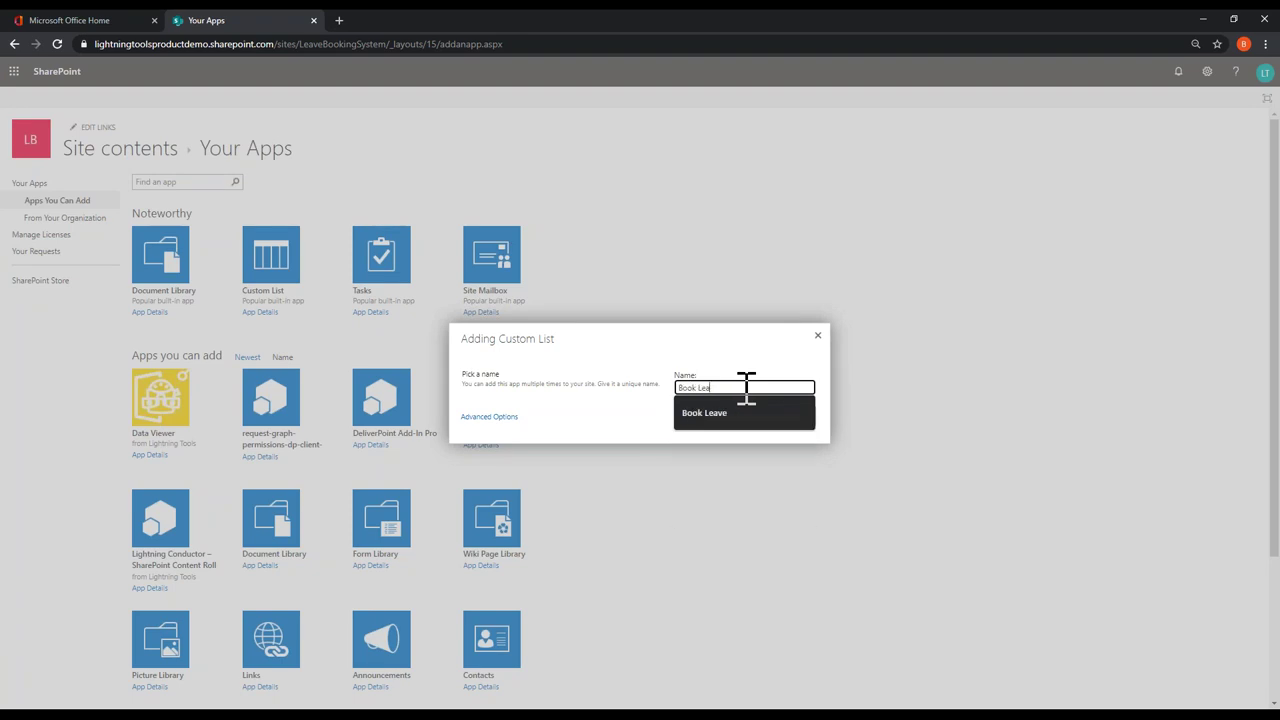
type("ve")
left_click(748, 414)
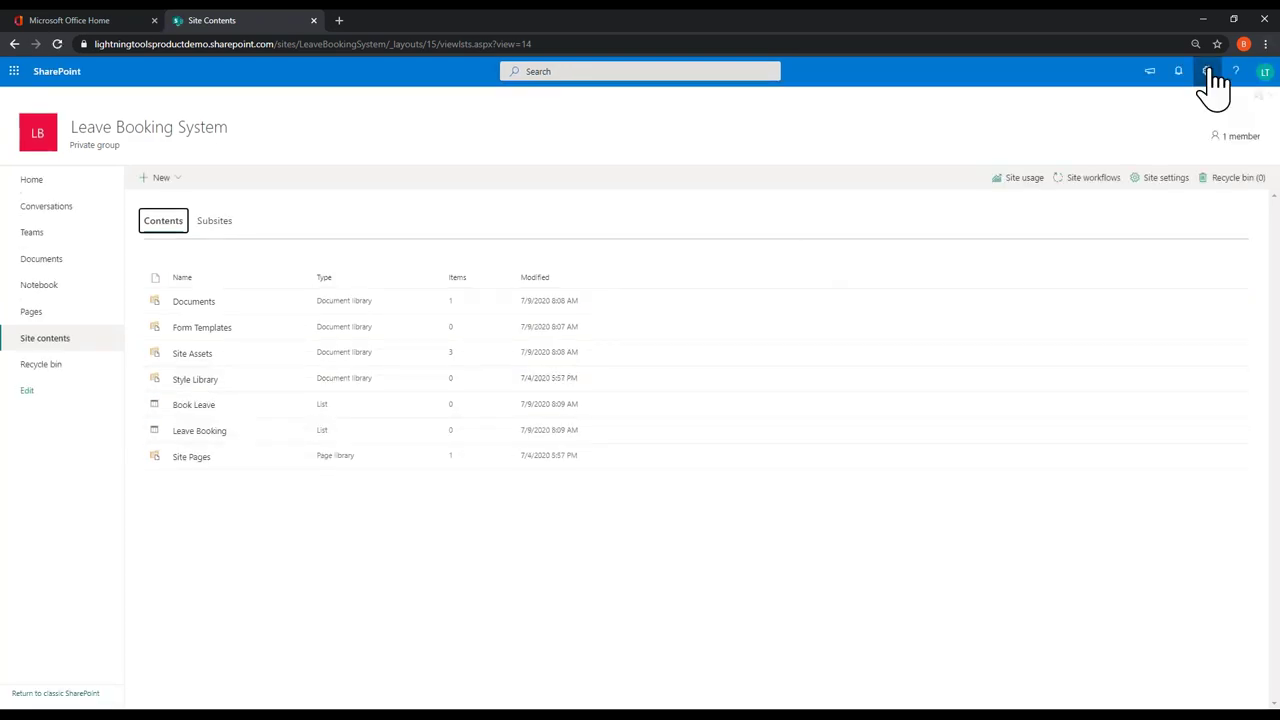
left_click(1208, 72)
Step: Create a custom list named 'Leave Booking Calendar' by mistake
left_click(1125, 171)
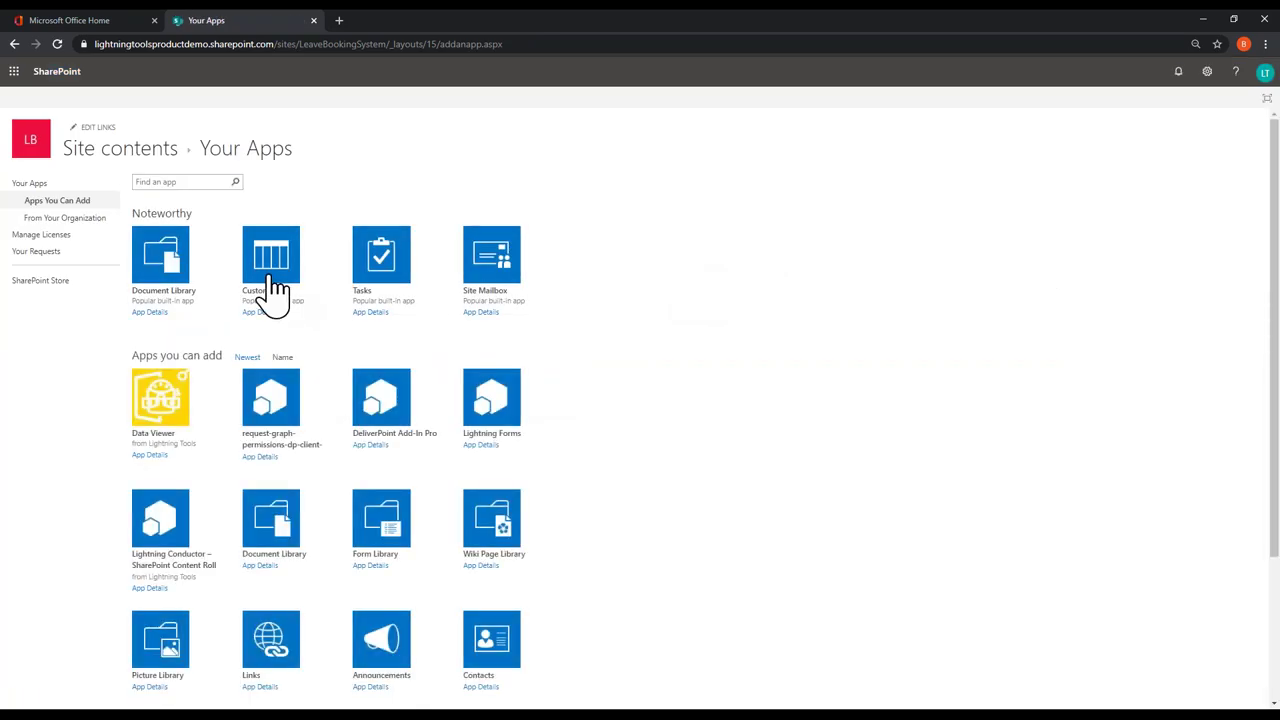
left_click(270, 260)
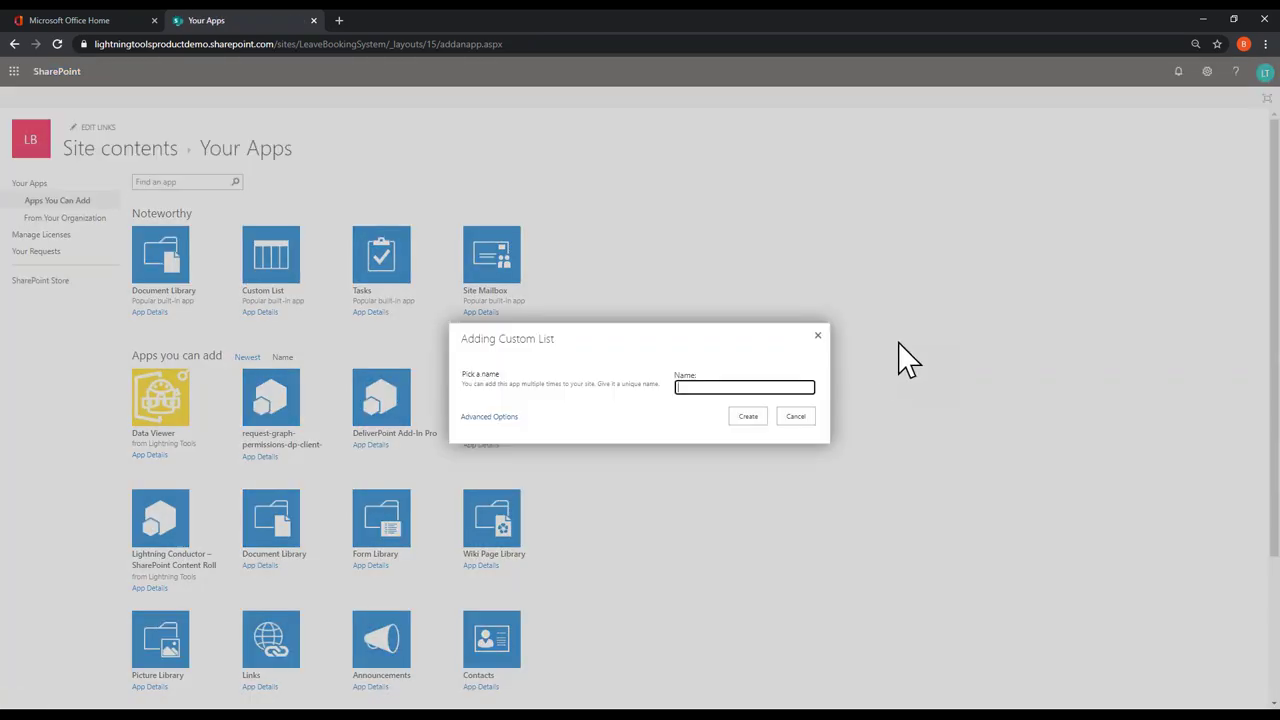
type("Leav")
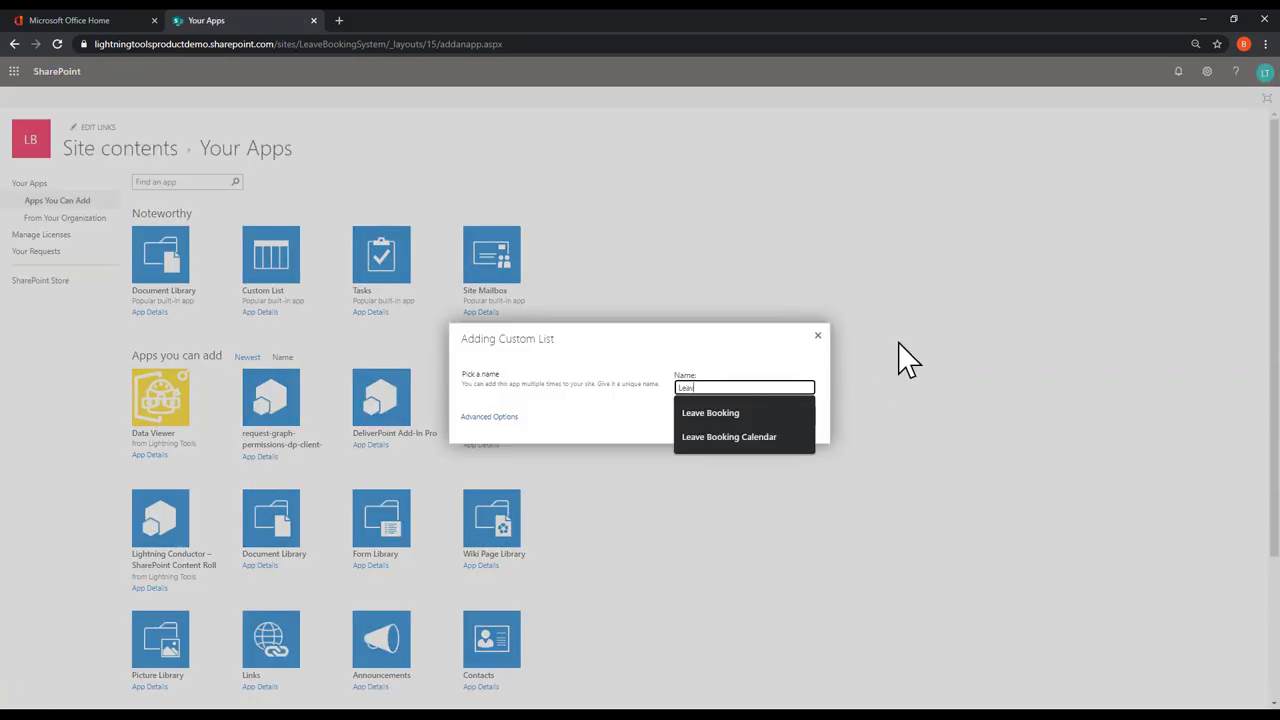
type("e Booking Calendar")
left_click(789, 436)
left_click(756, 423)
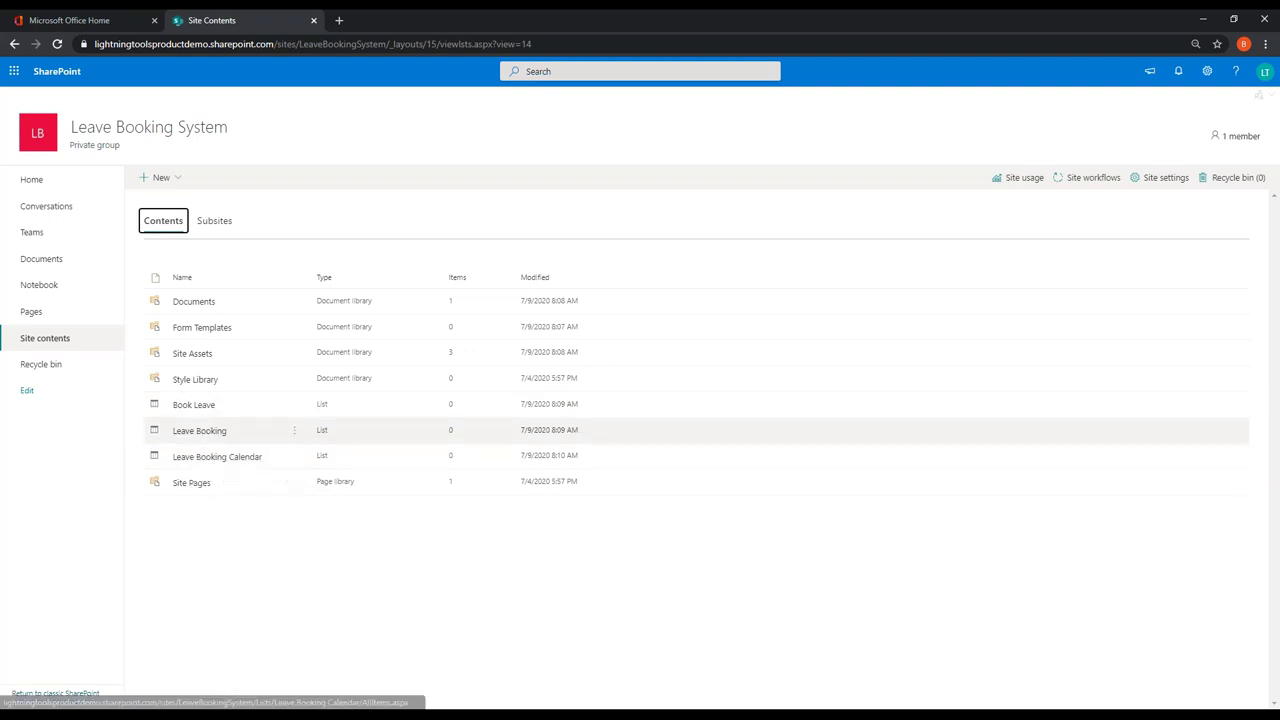
Step: Delete the 'Leave Booking Calendar' custom list from Site contents, sending it to the recycle bin
left_click(292, 432)
left_click(583, 617)
left_click(294, 456)
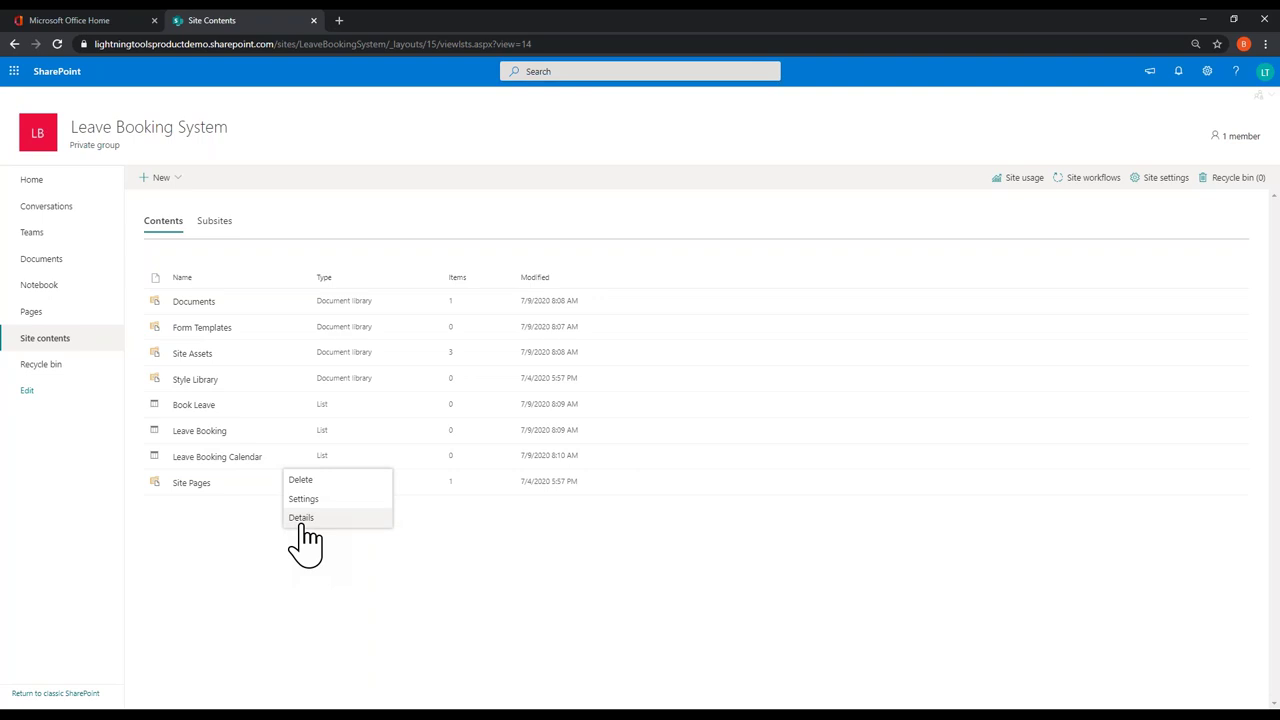
left_click(303, 482)
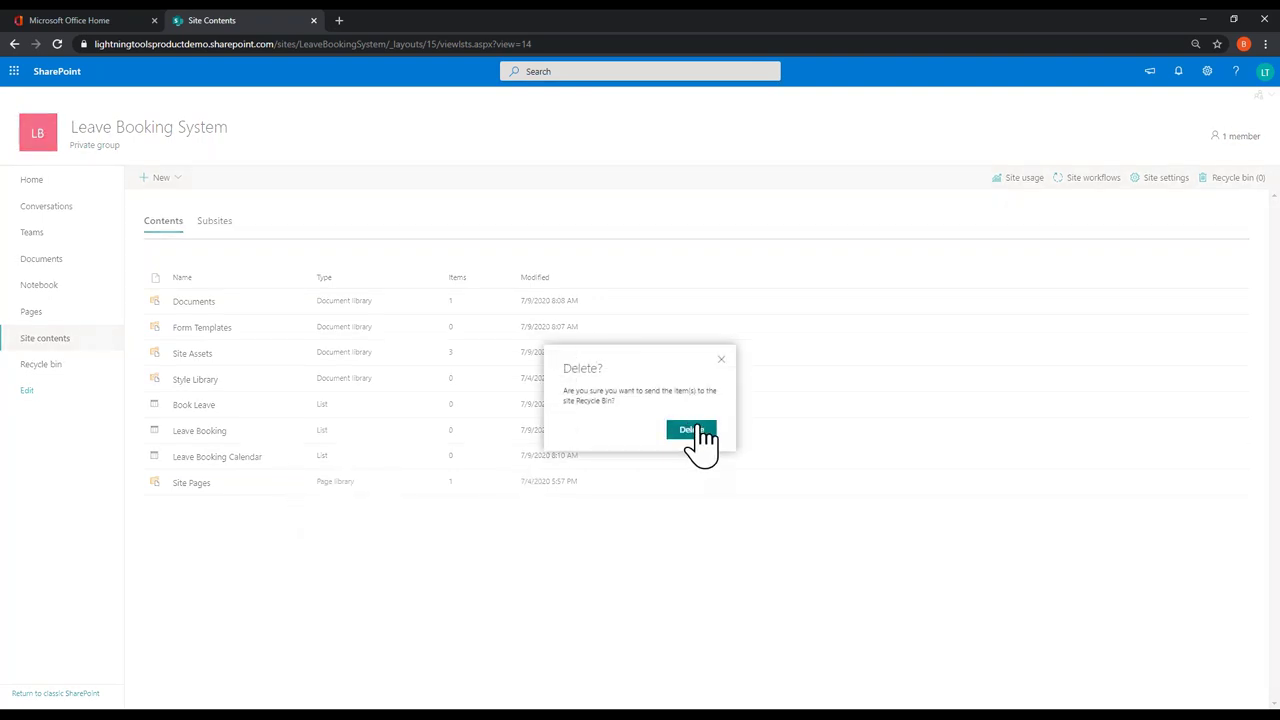
left_click(690, 432)
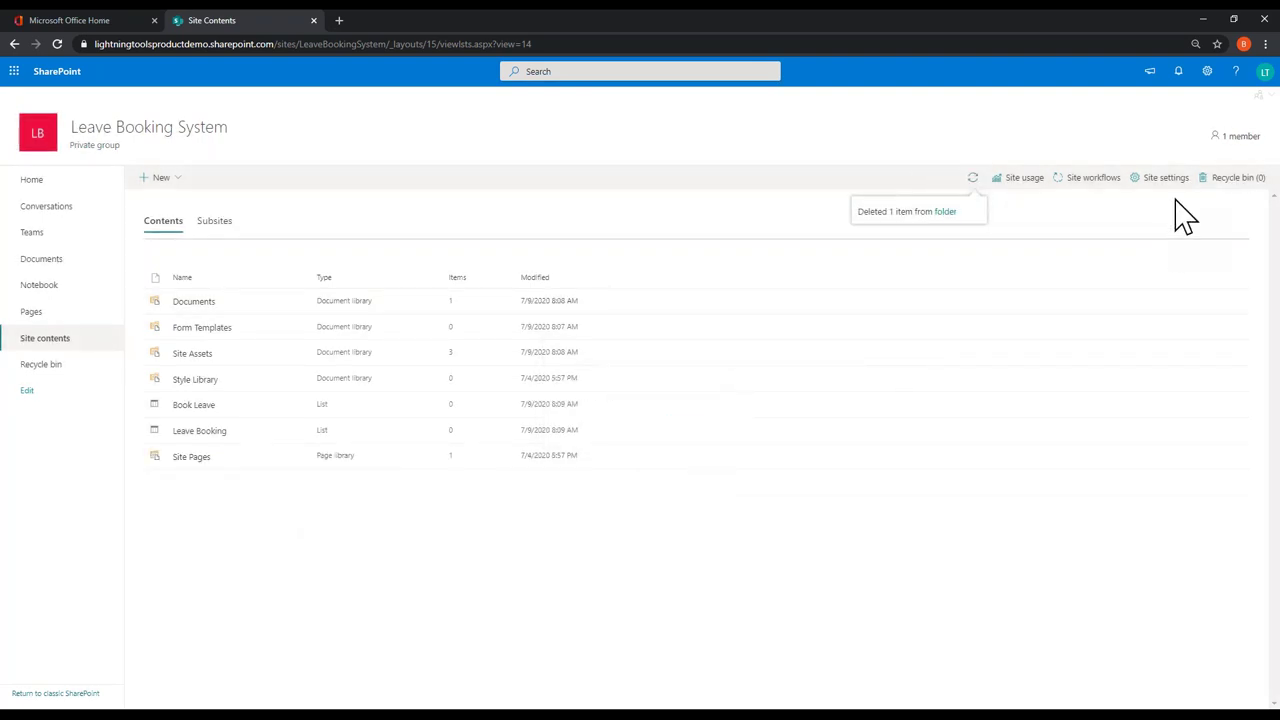
Step: Add a Calendar app named 'Leave Booking Calendar'
left_click(1207, 71)
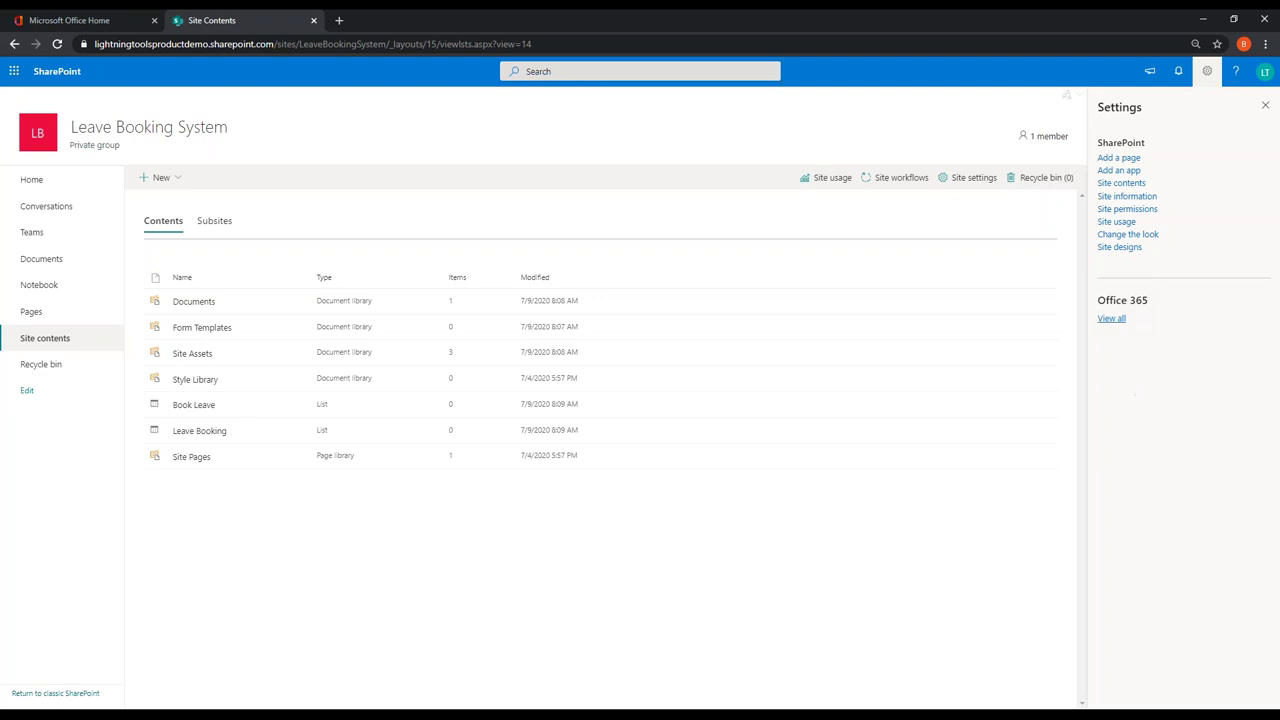
left_click(1120, 171)
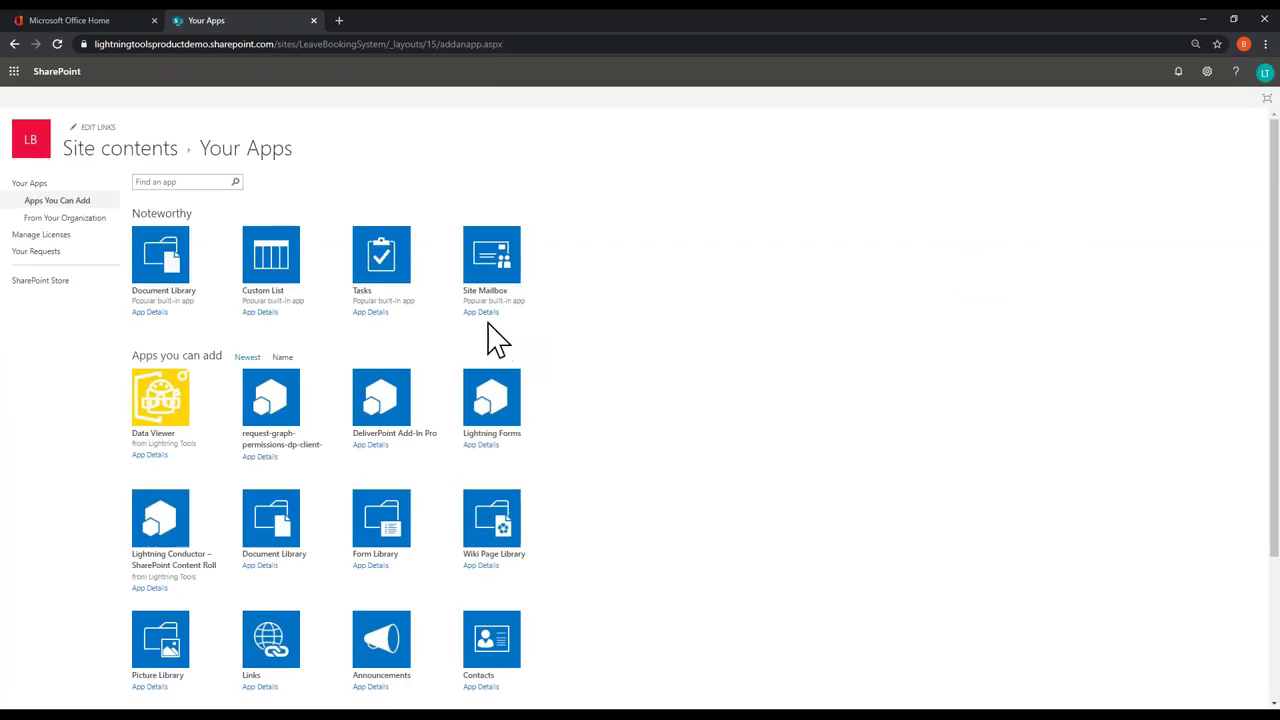
scroll(395, 505, "down", 2)
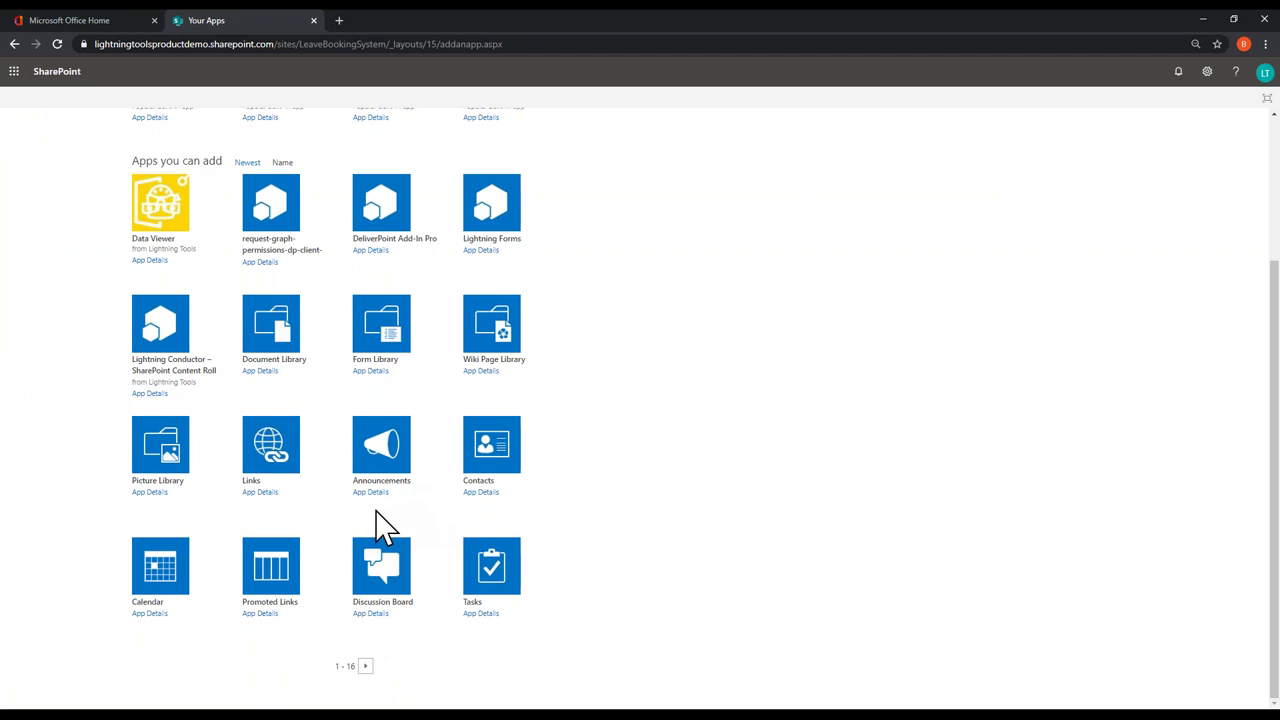
left_click(163, 583)
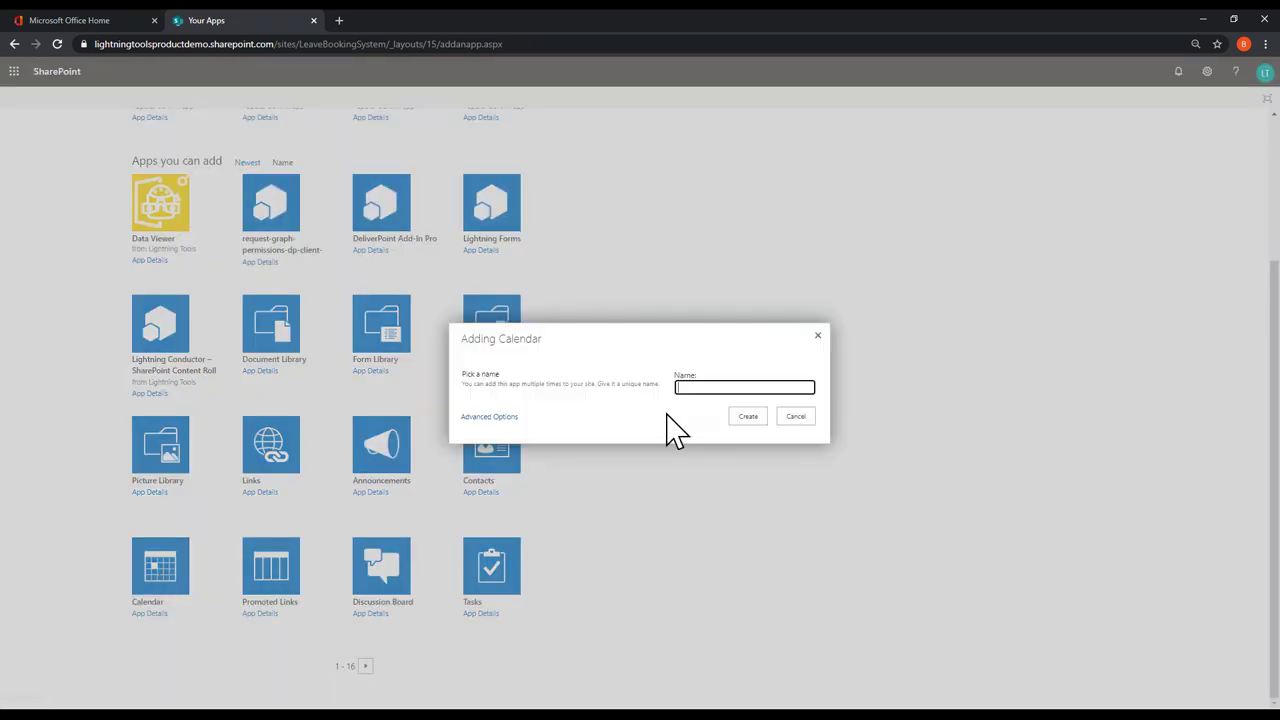
type("Leave Booking Calendar")
left_click(713, 440)
left_click(753, 413)
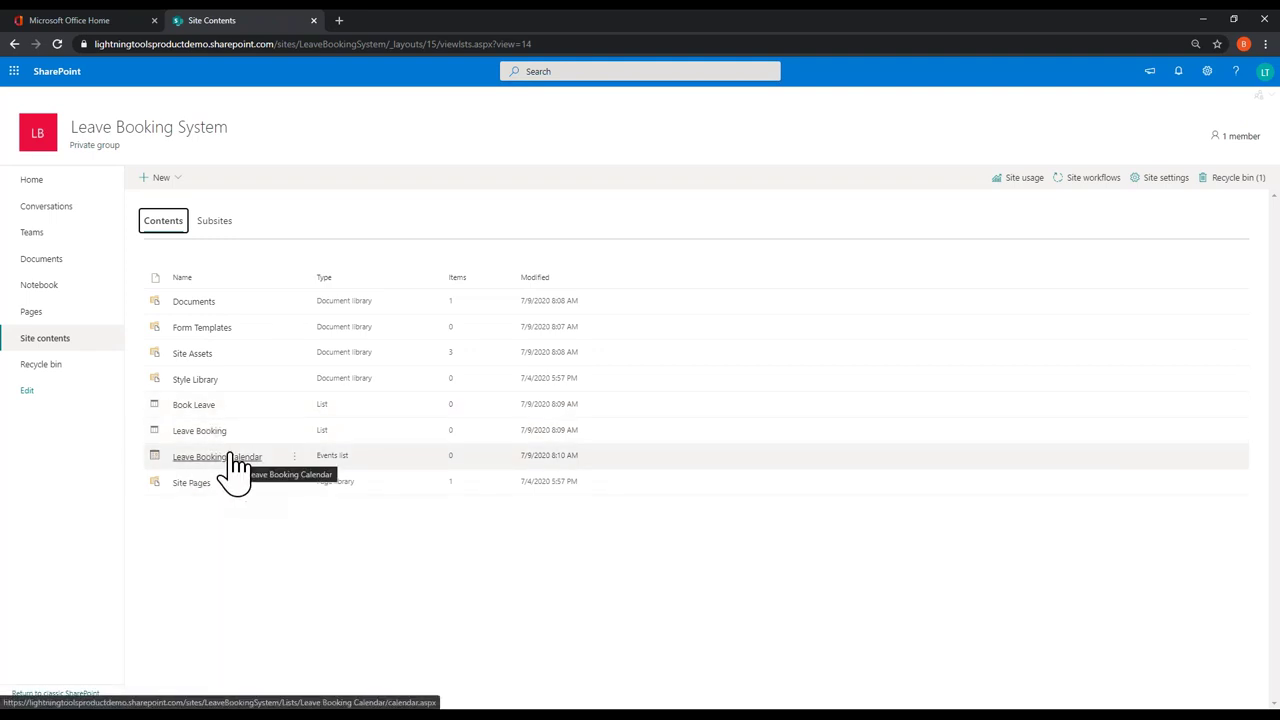
Step: In the Leave Booking list, add Person columns 'Employee' and 'Manager'
left_click(210, 432)
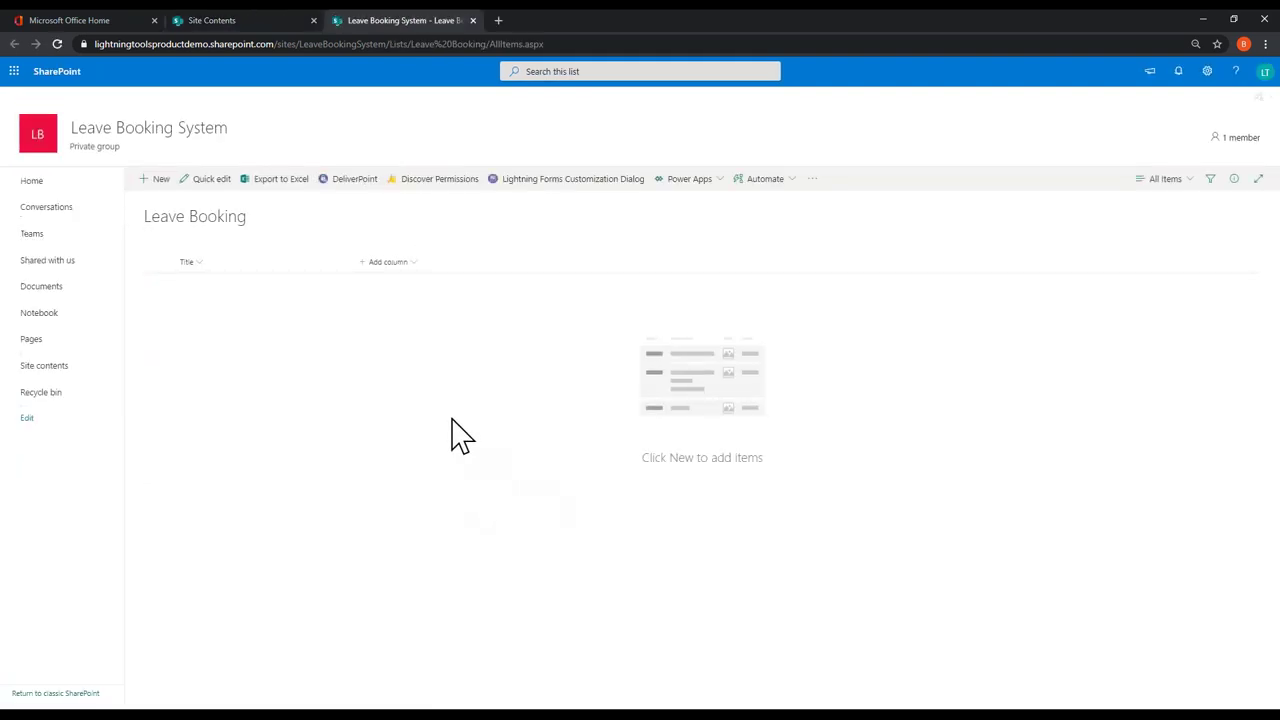
left_click(362, 263)
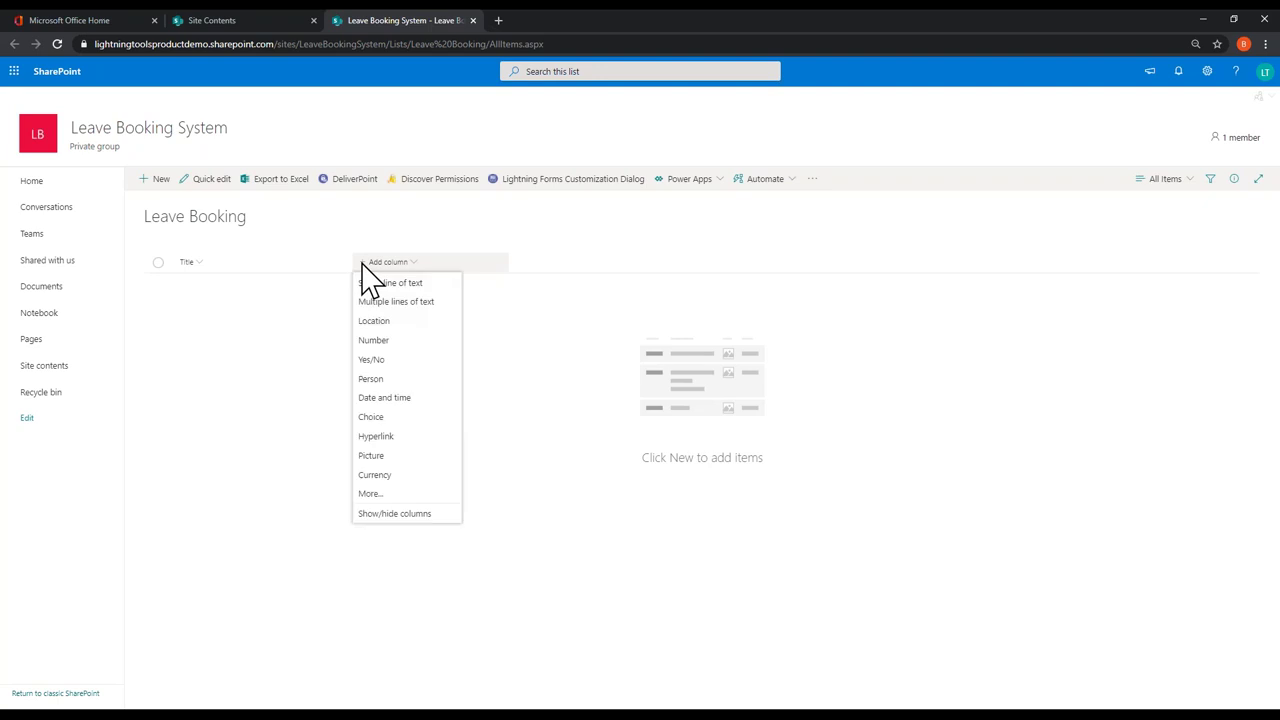
left_click(412, 379)
type("E")
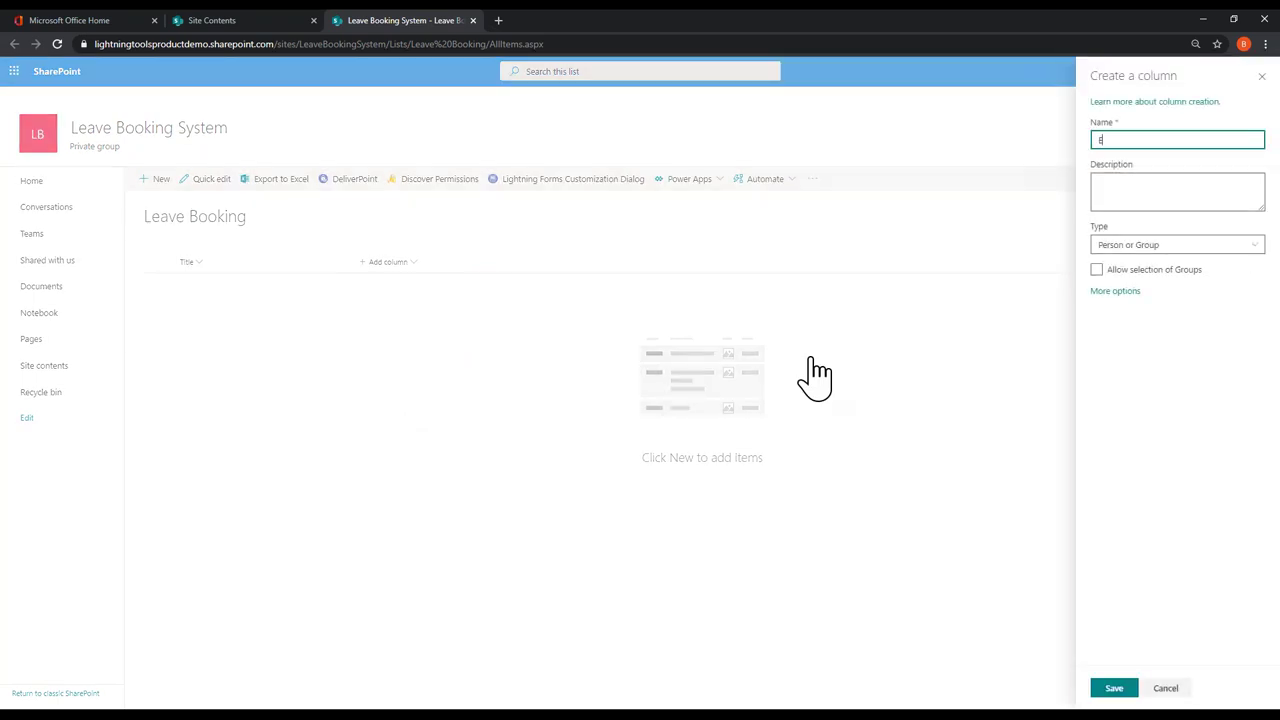
type("mployee")
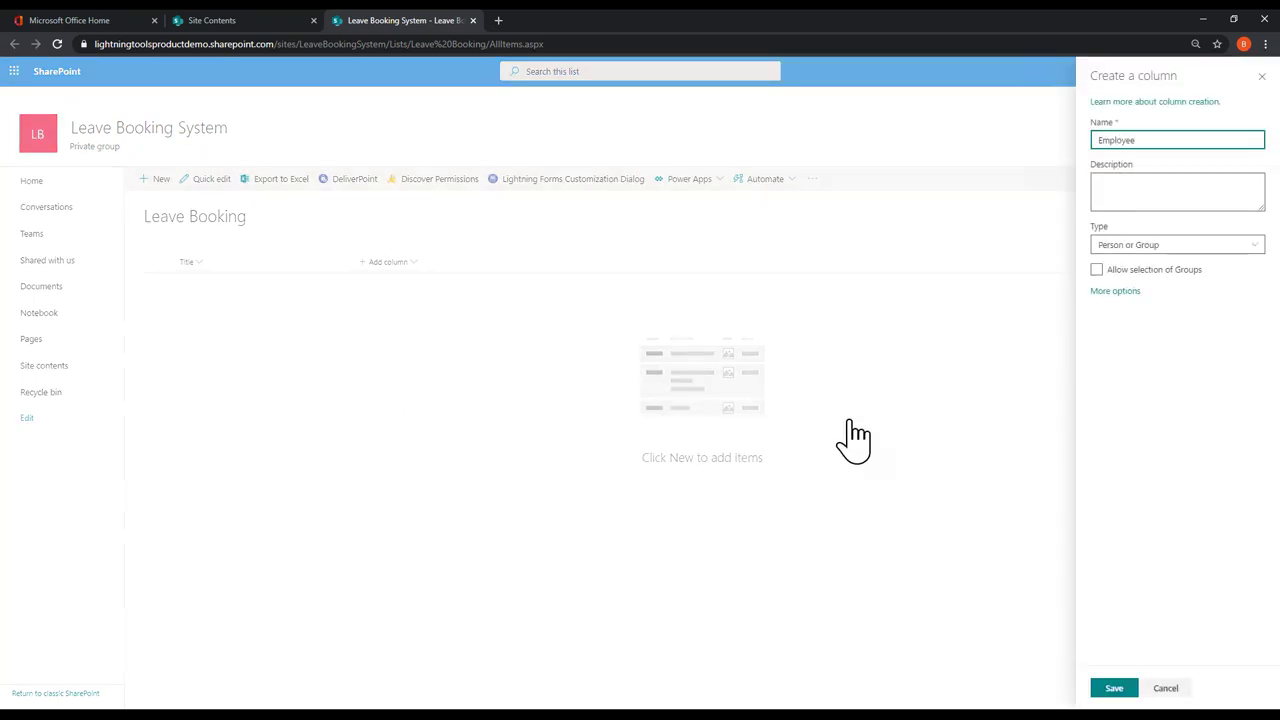
left_click(1130, 694)
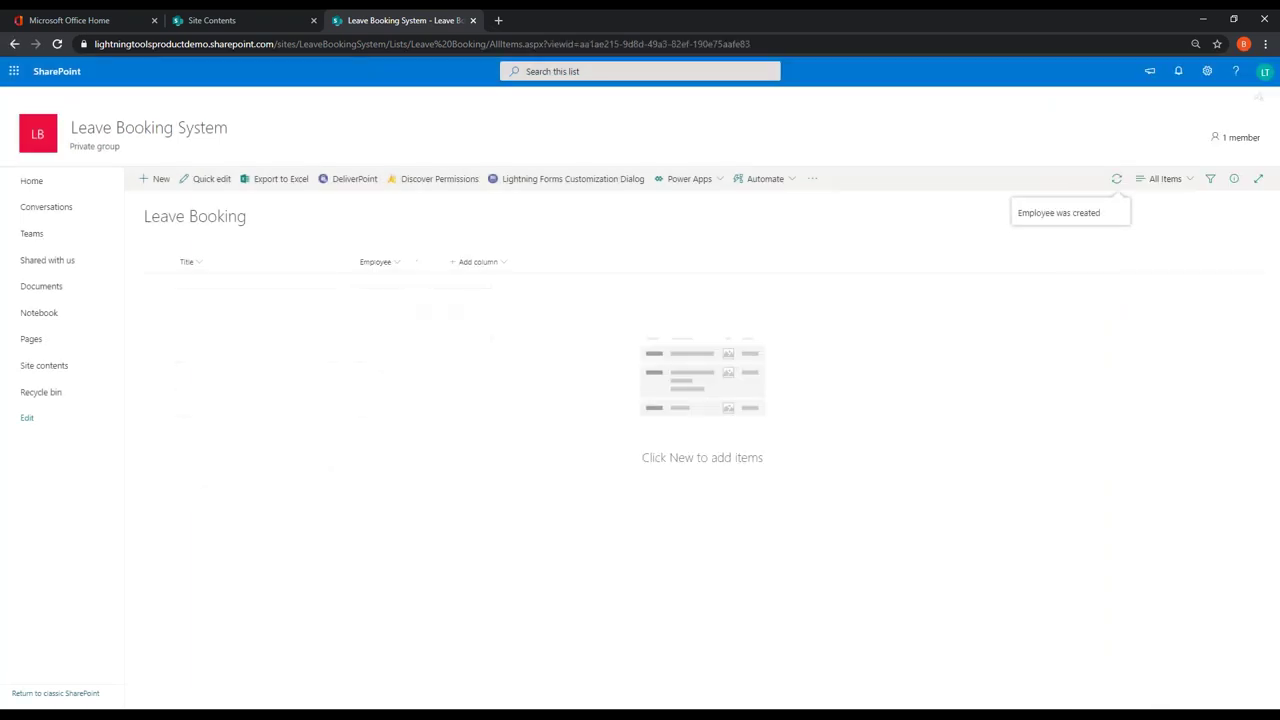
left_click(465, 262)
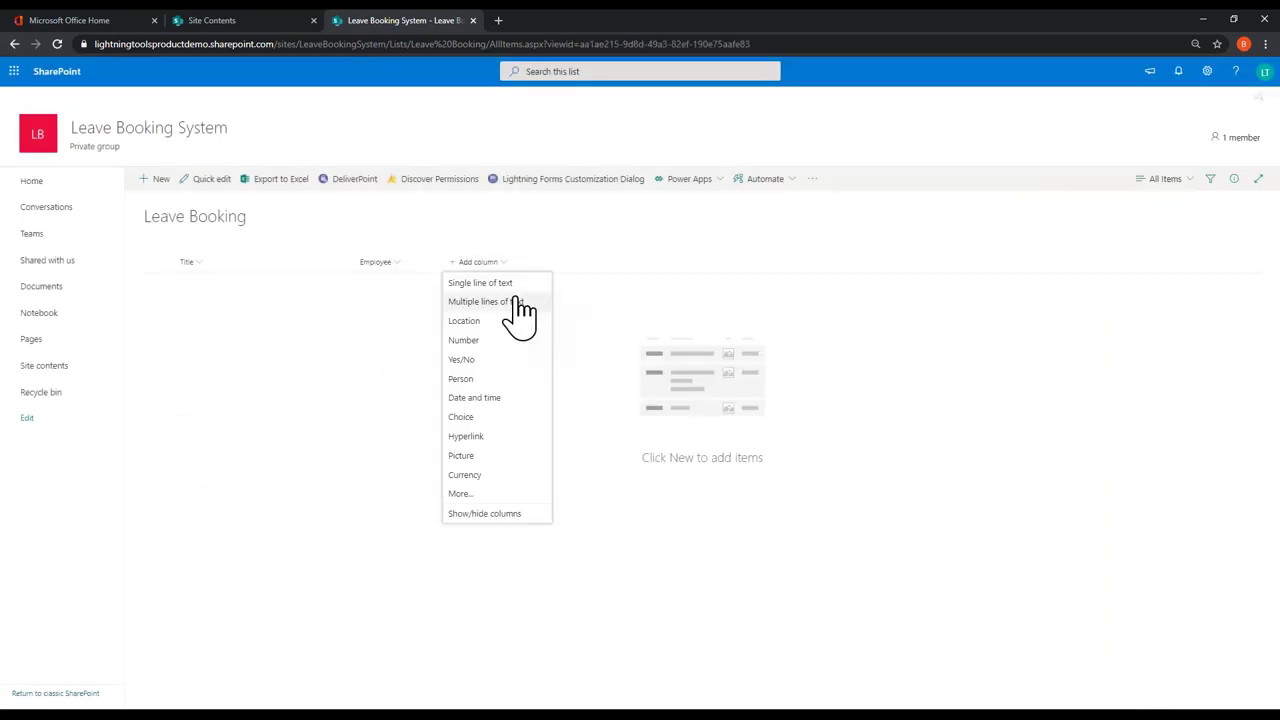
left_click(500, 379)
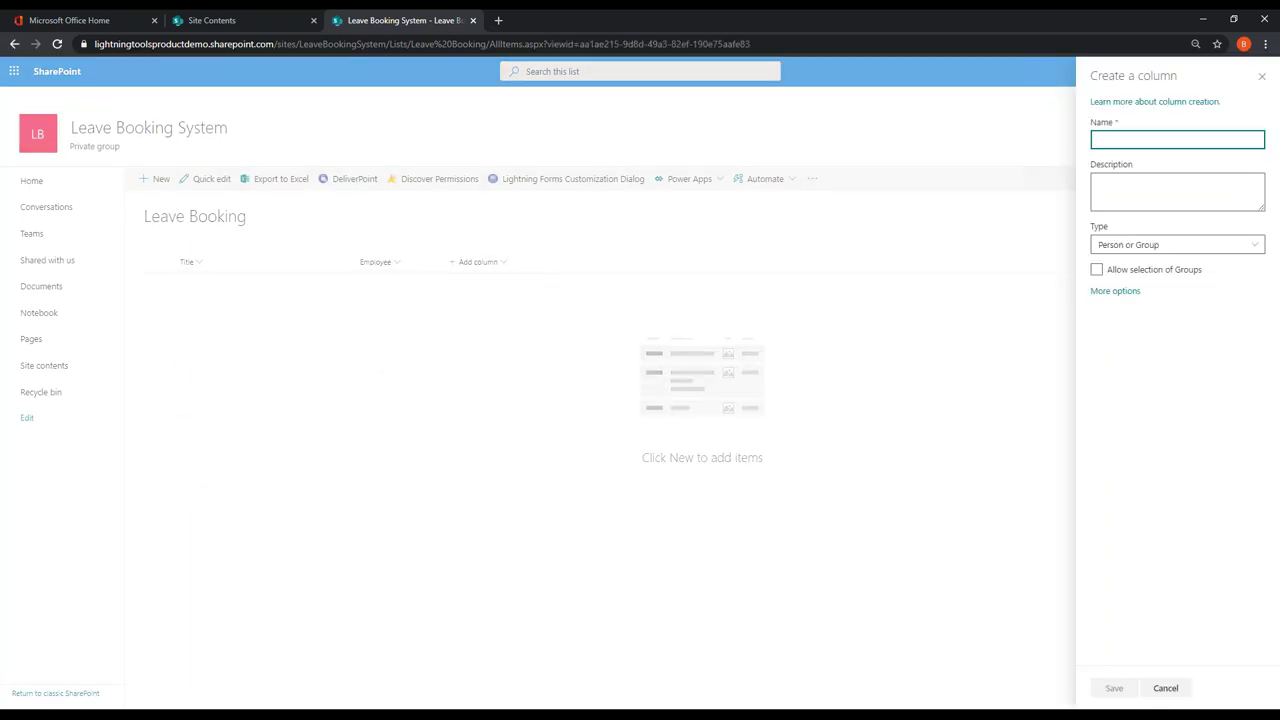
type("Manager")
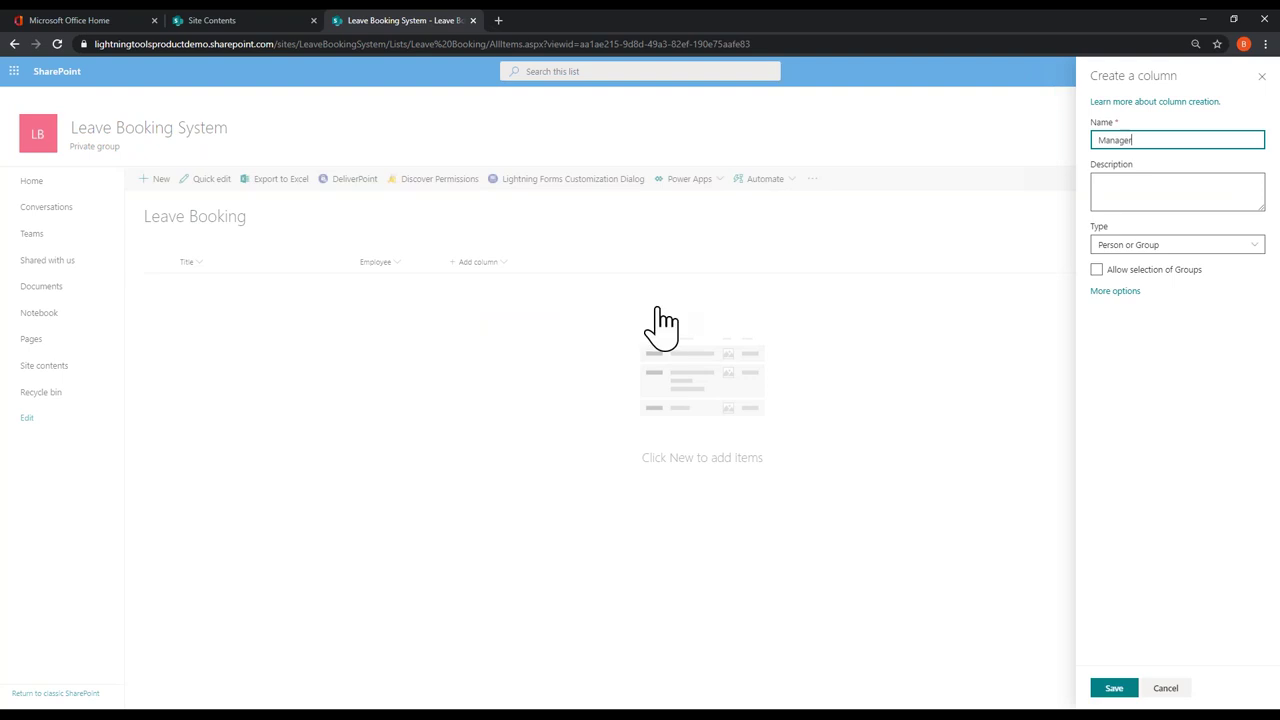
left_click(1112, 688)
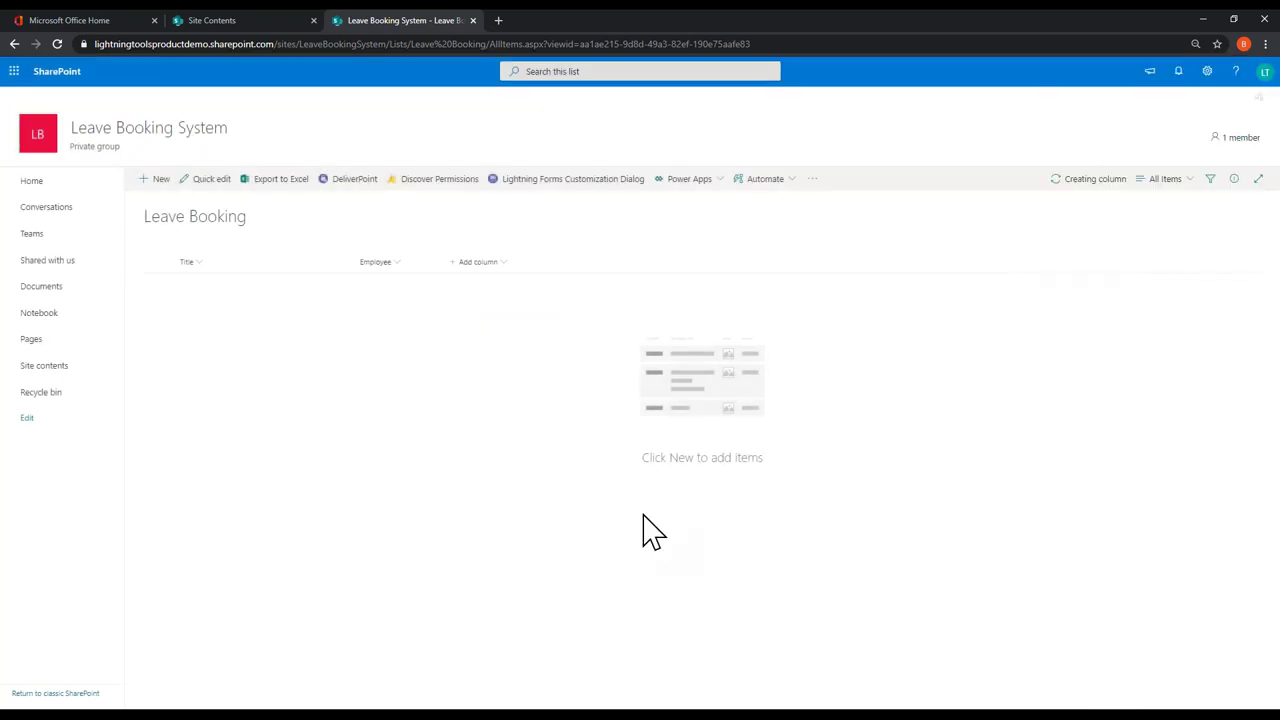
Step: Add Date and time columns 'Period Start Date' and 'Period End Date'
left_click(545, 263)
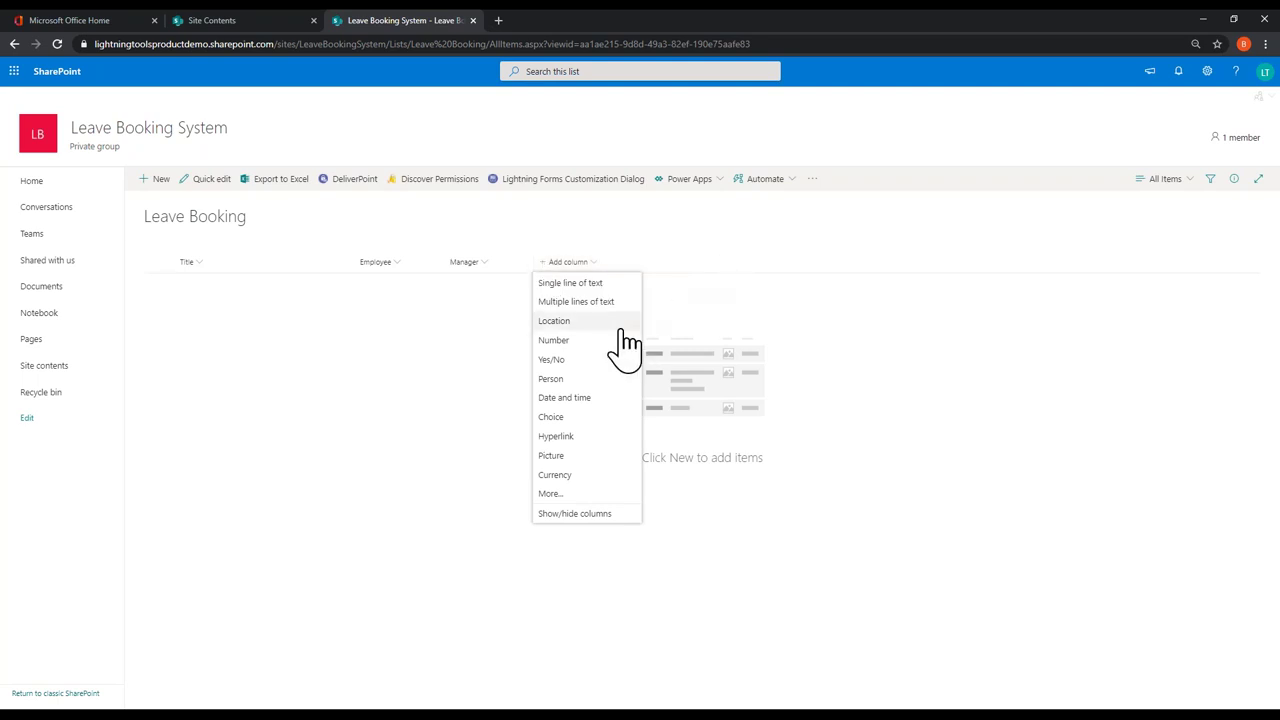
left_click(590, 400)
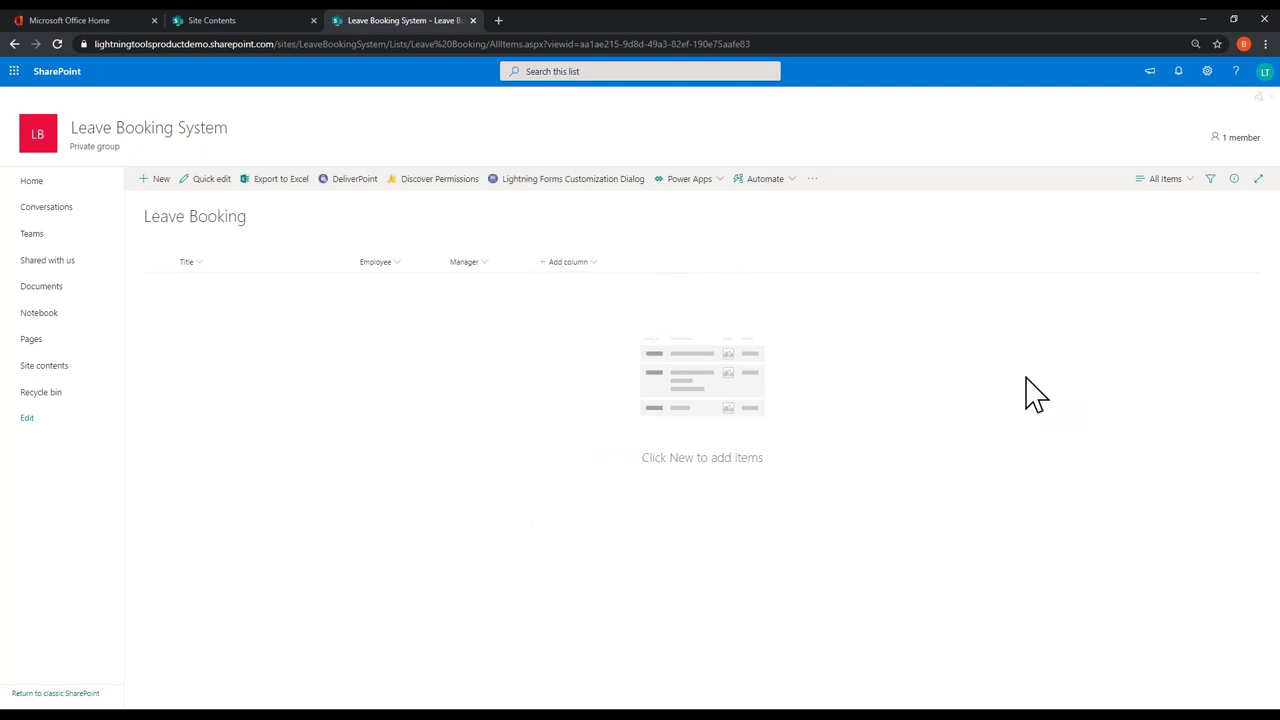
type("Period Start Date")
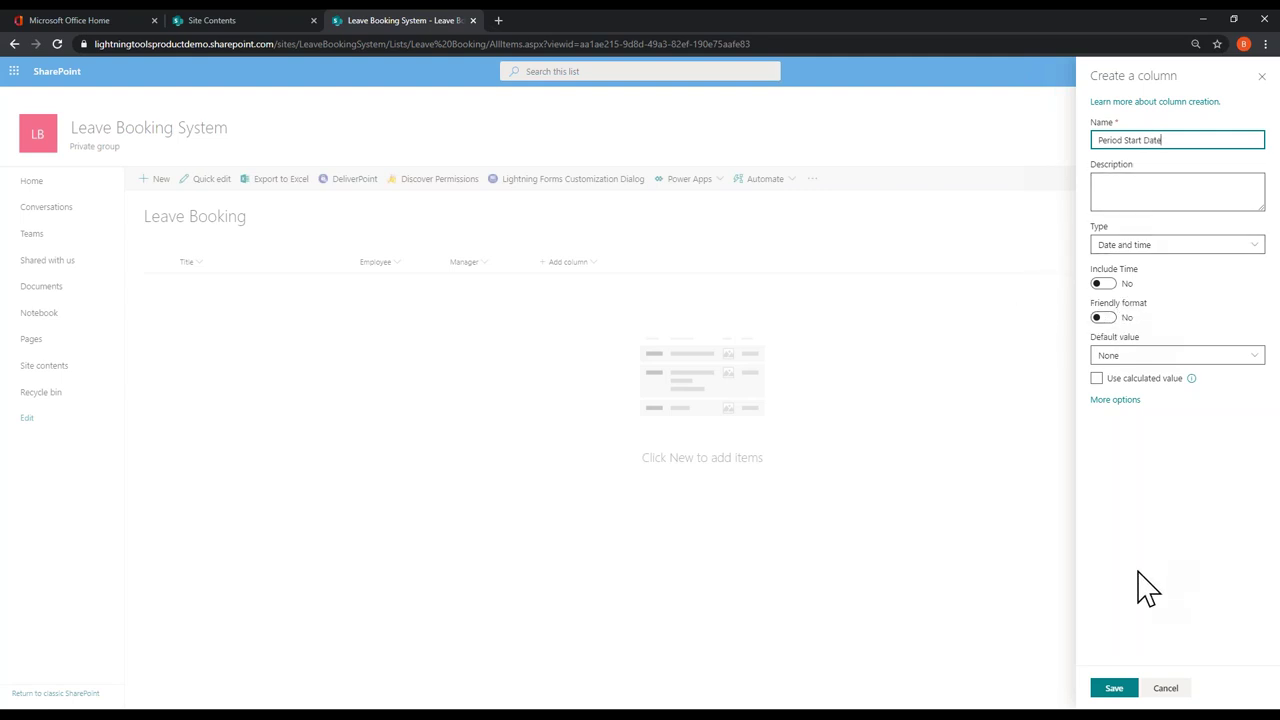
left_click(1113, 688)
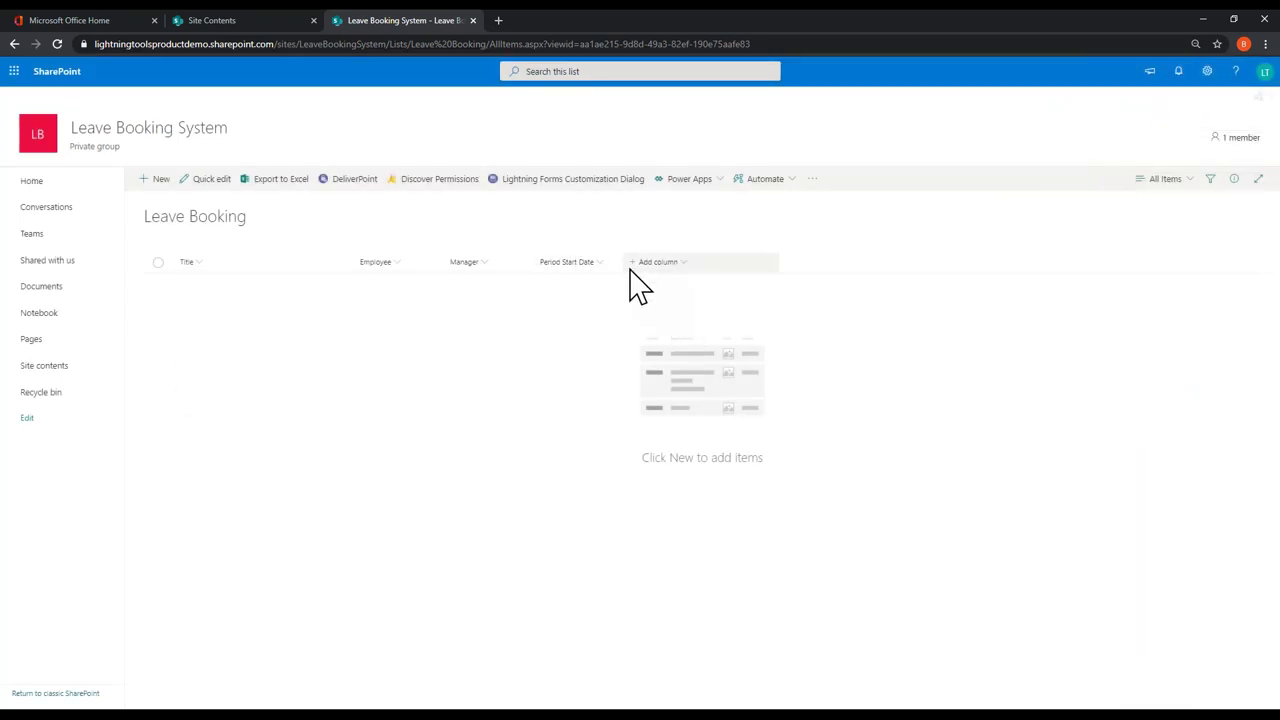
left_click(631, 268)
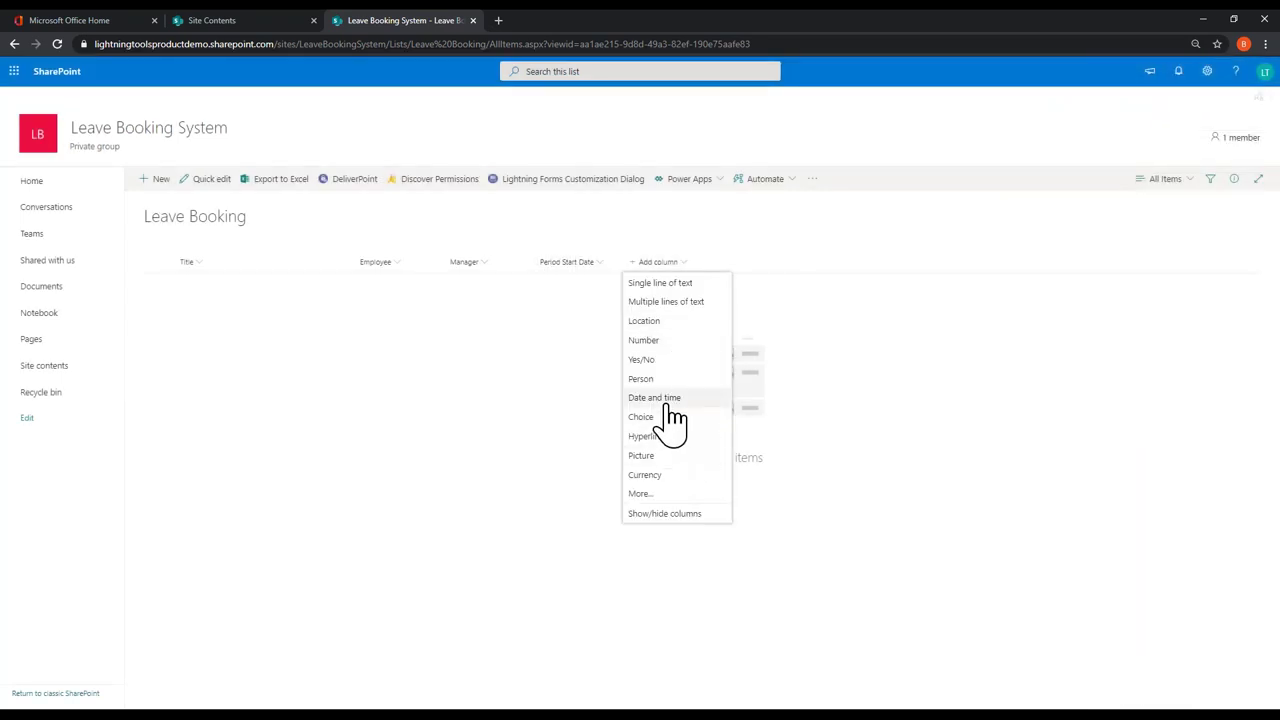
left_click(665, 398)
type("Period End Date")
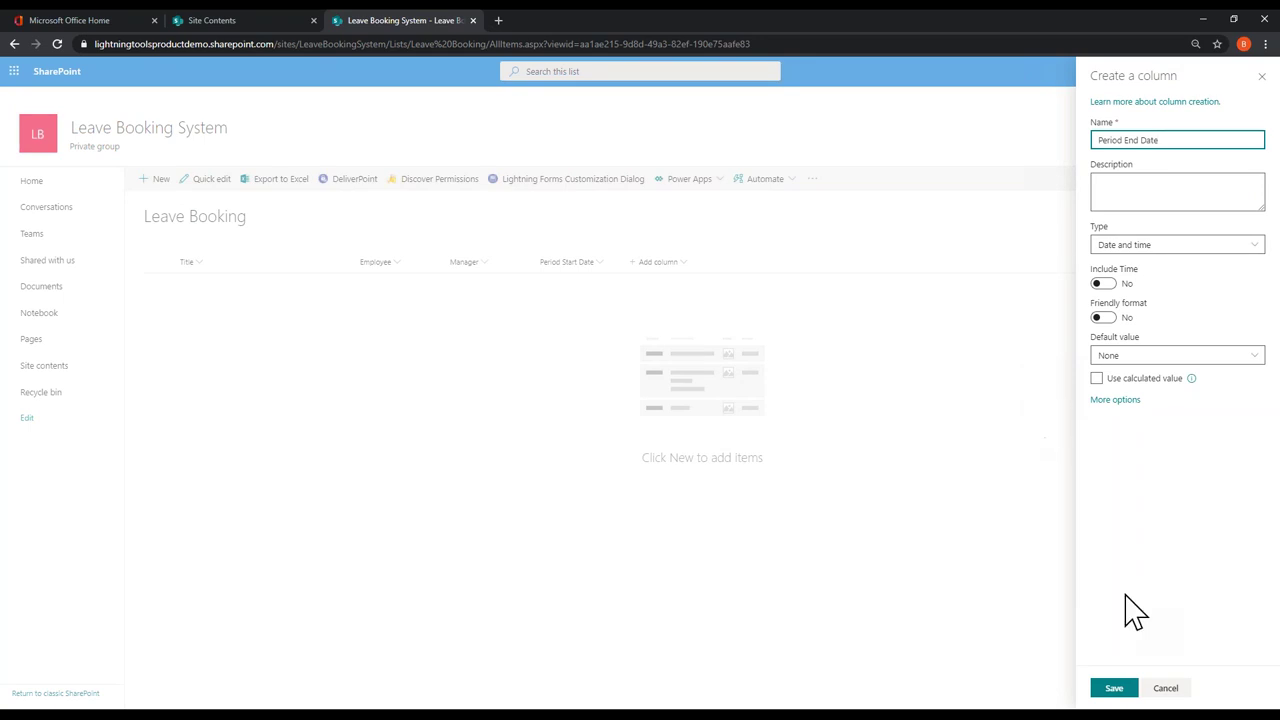
left_click(1112, 688)
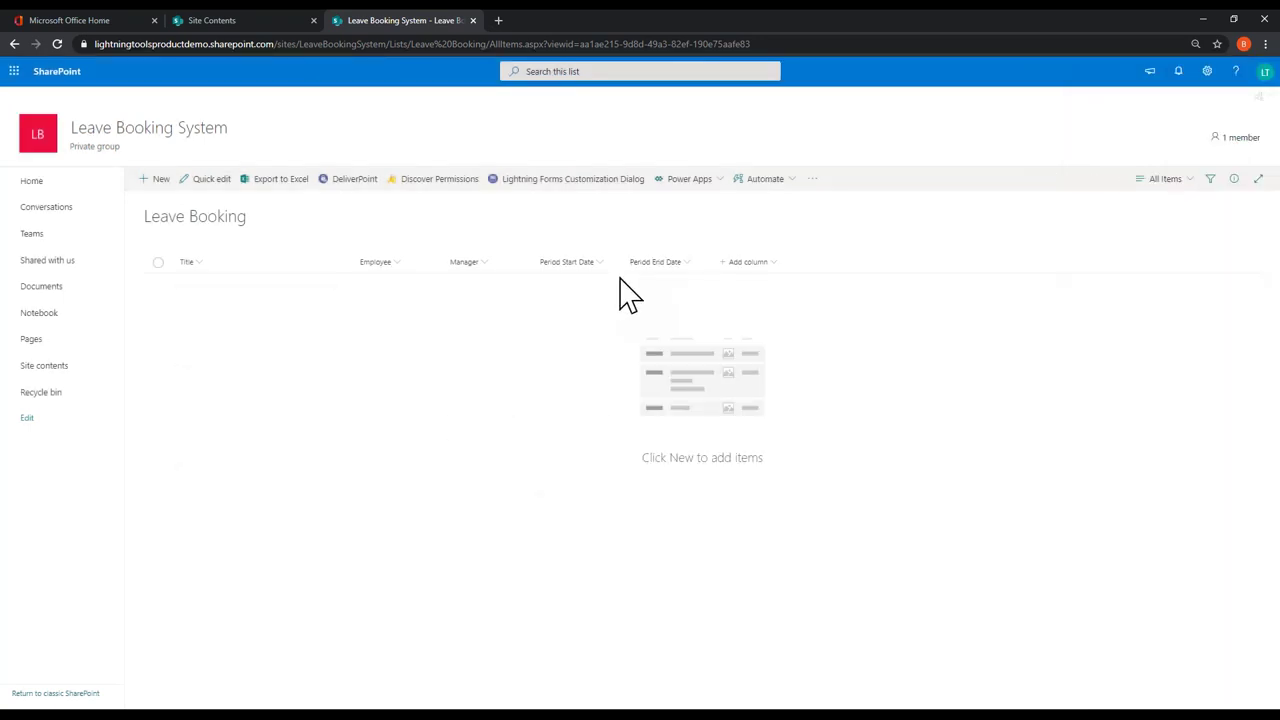
Step: Add Number columns 'Allocated Days' and 'Number of Days Taken'
left_click(724, 262)
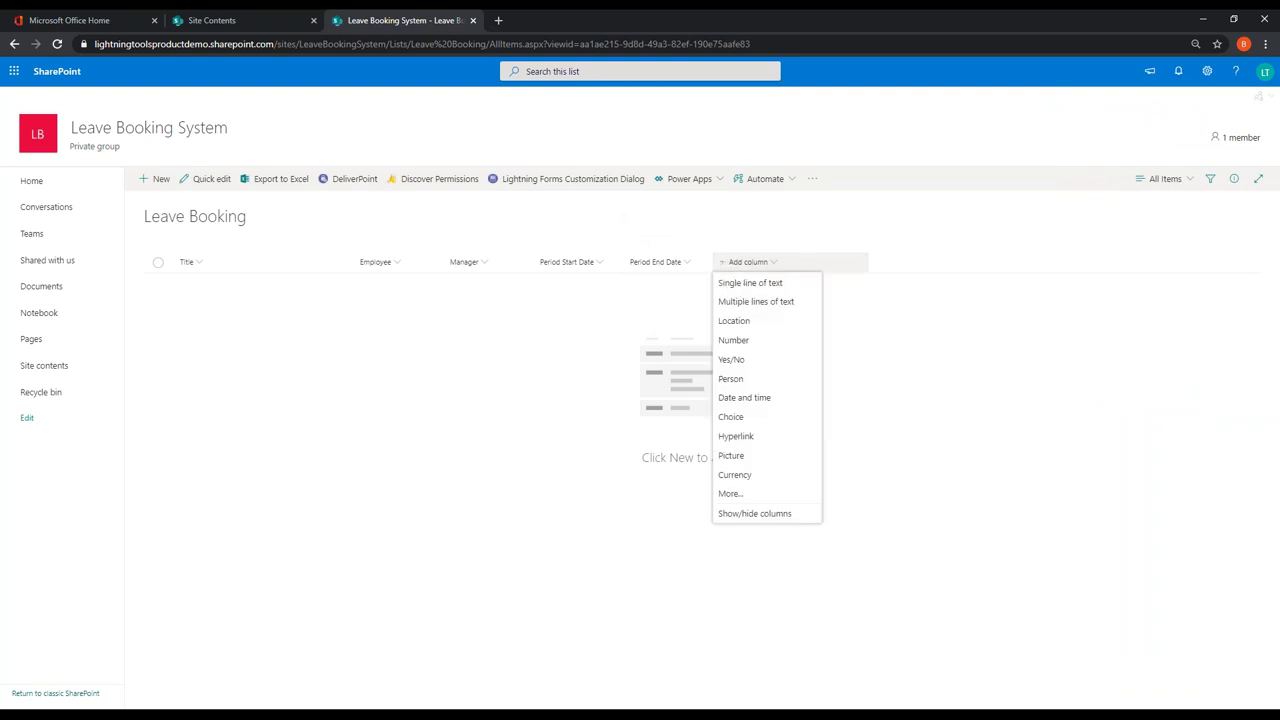
left_click(742, 340)
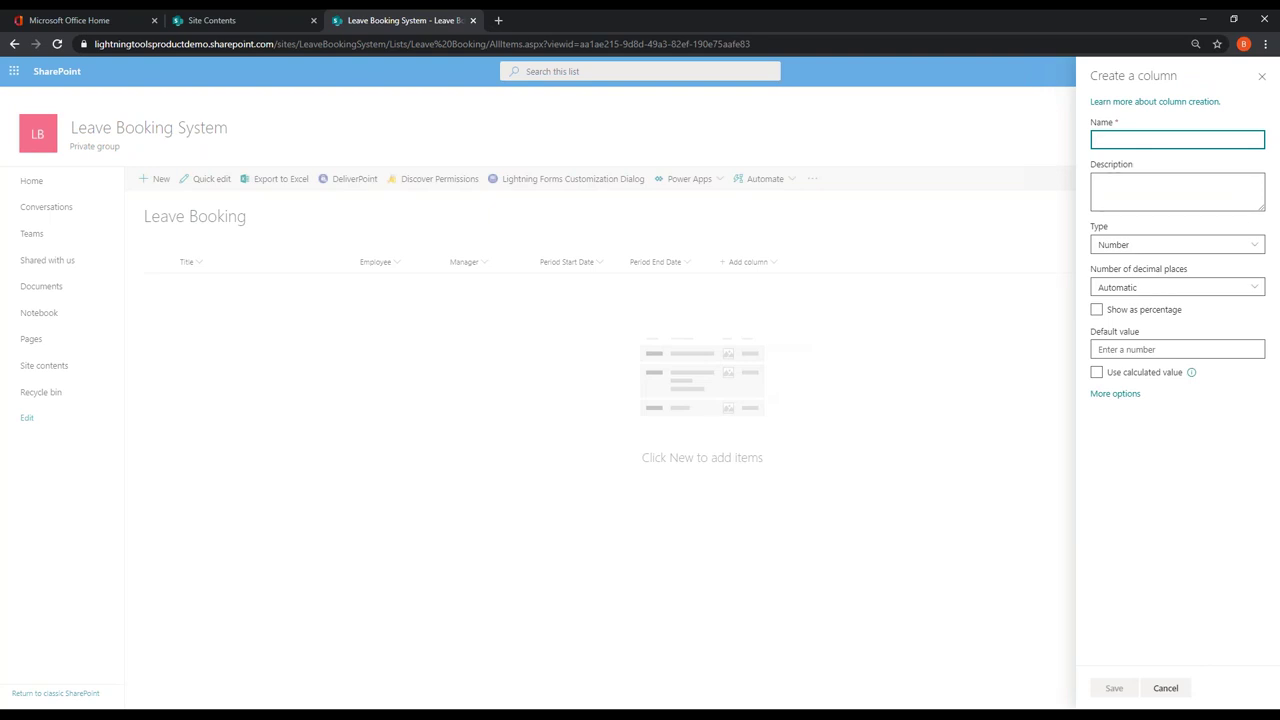
type("Allo")
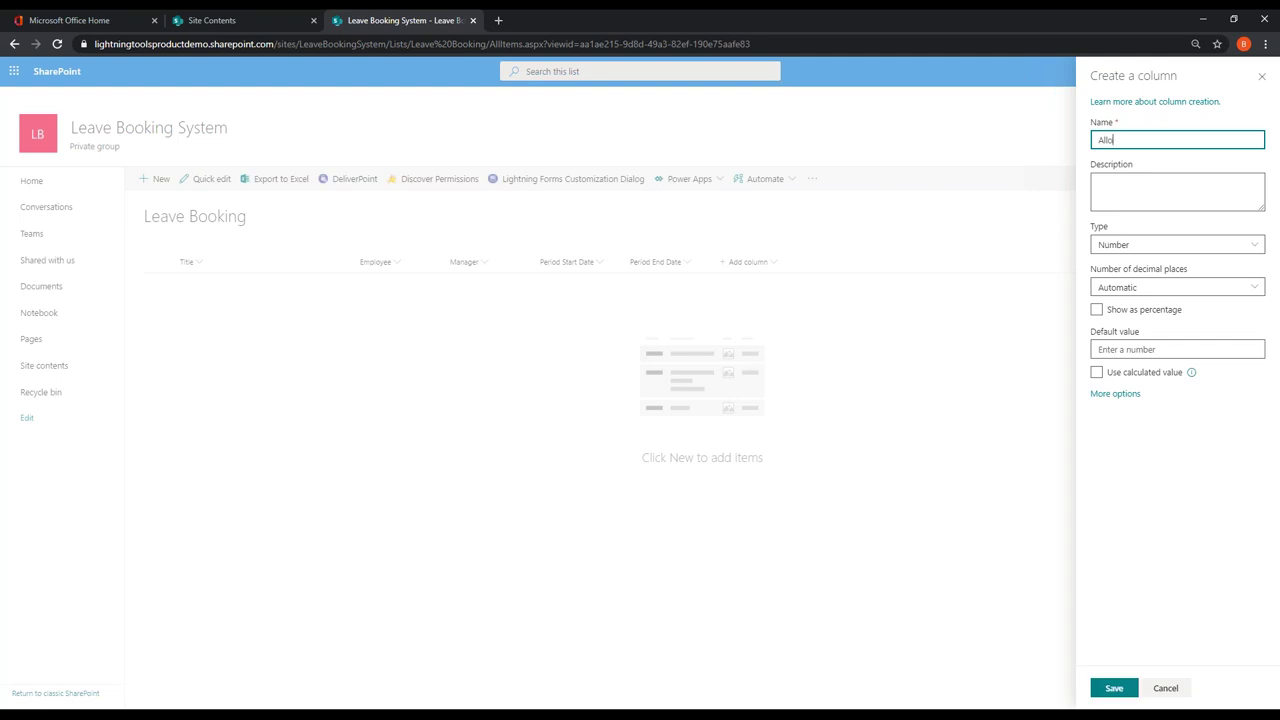
type("cated Days")
left_click(1113, 690)
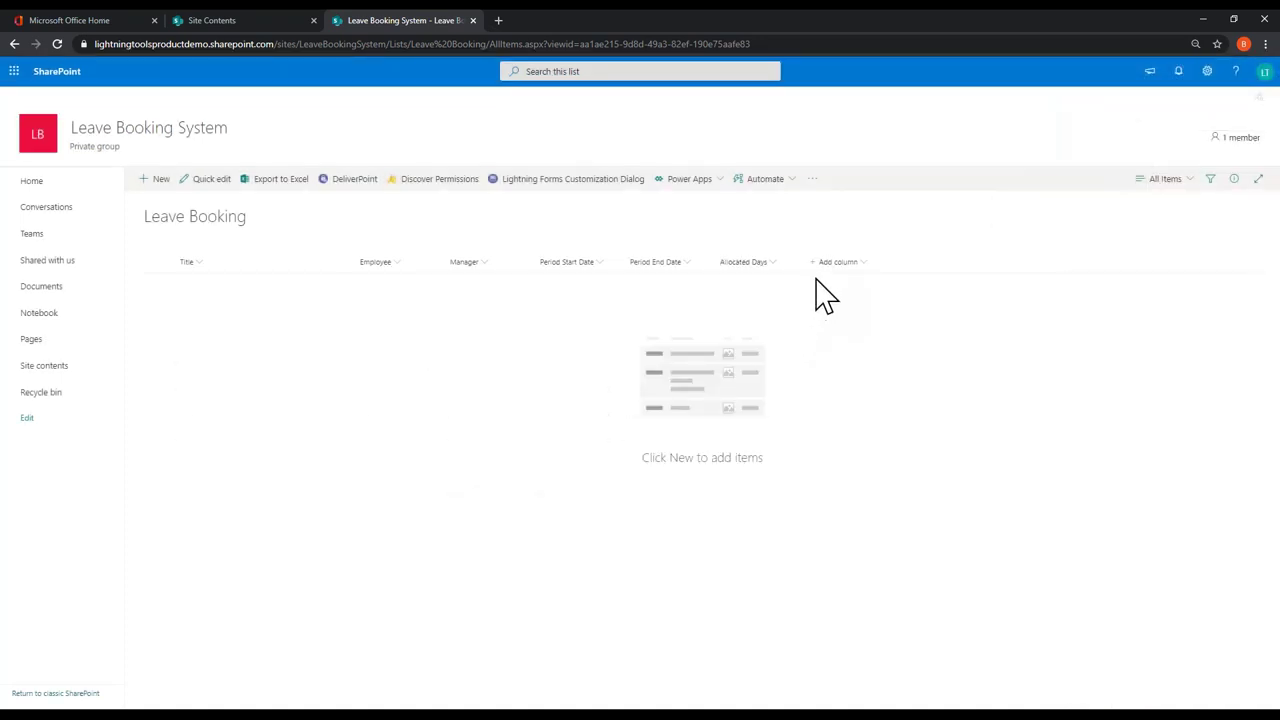
left_click(817, 265)
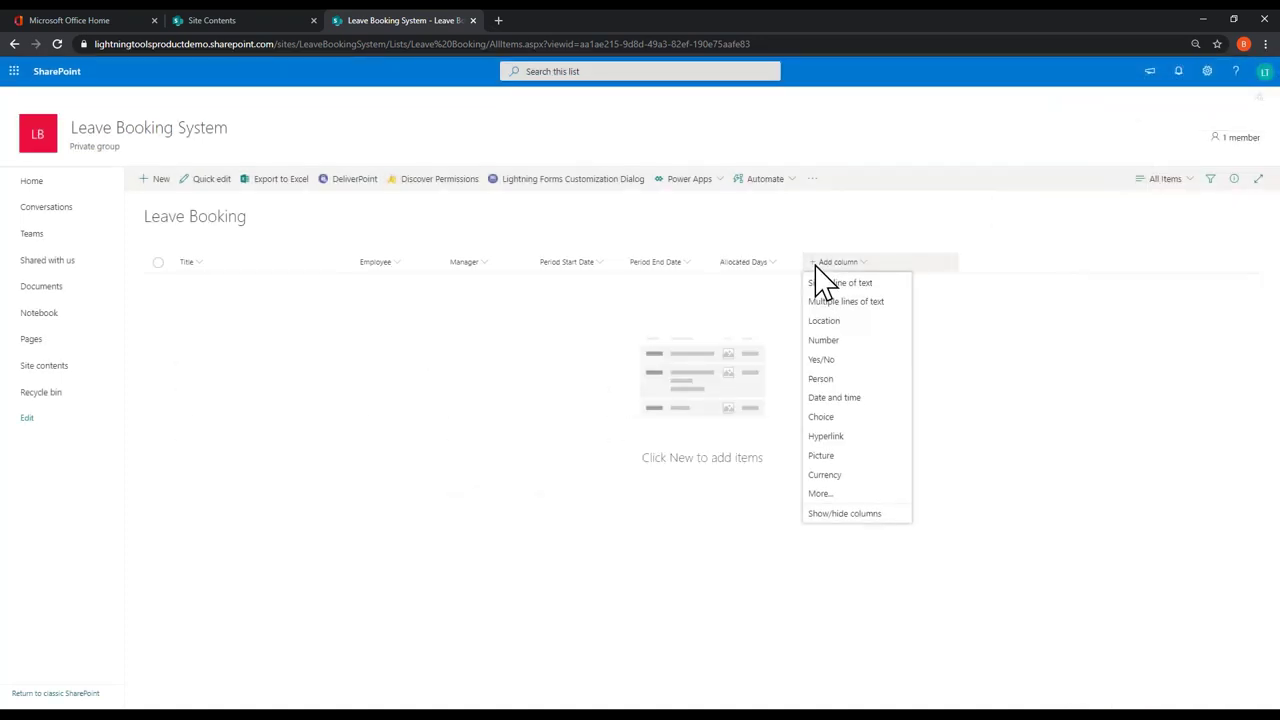
left_click(1080, 360)
type("Number of Days Taken")
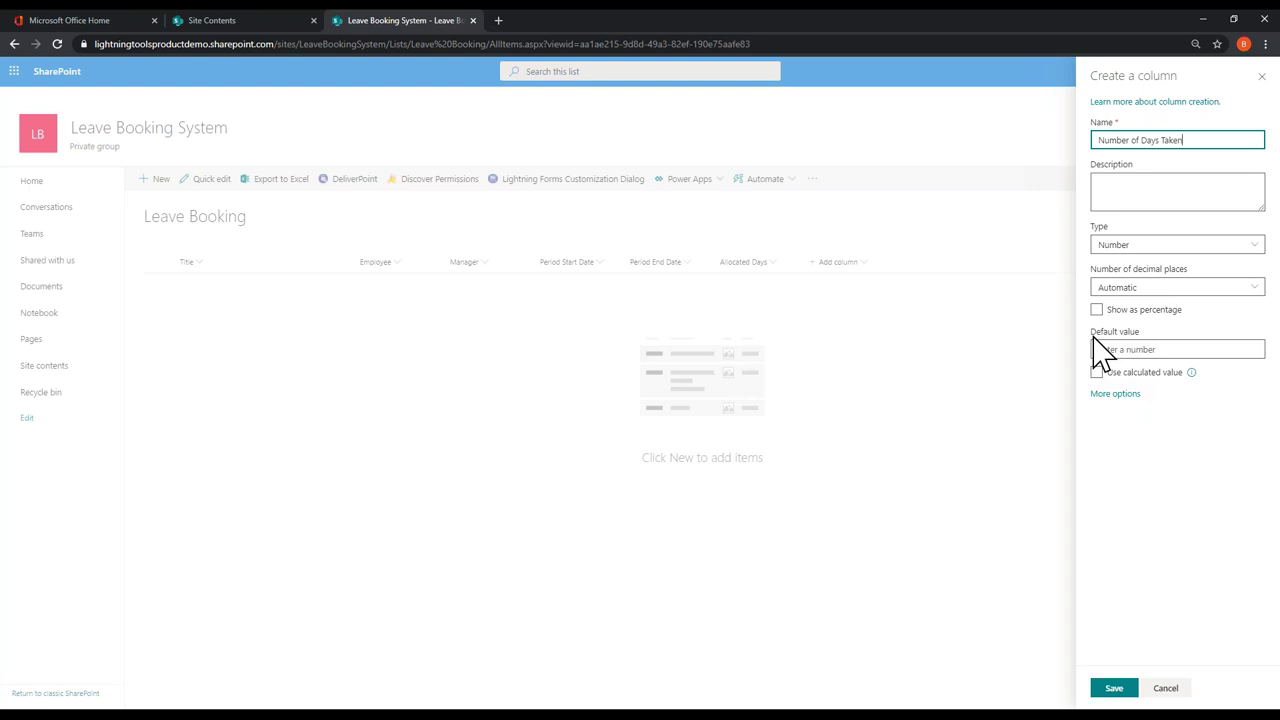
left_click(1116, 688)
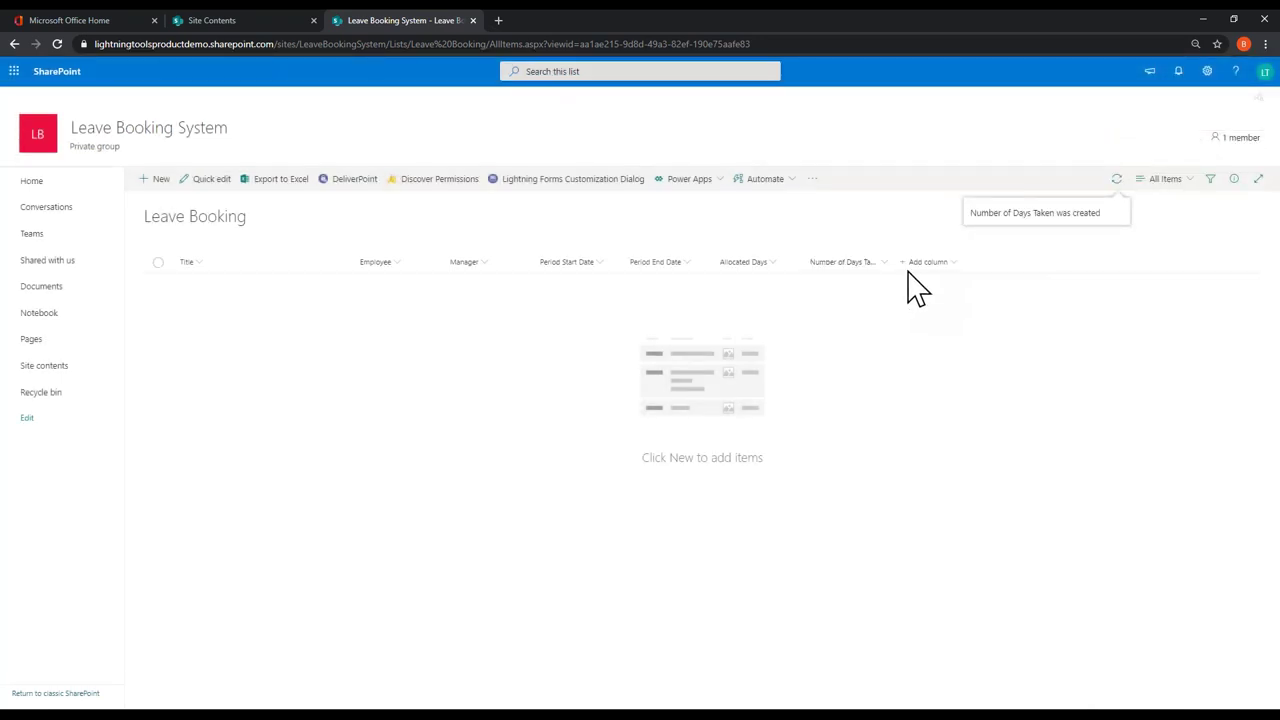
Step: Add a 'Days Remaining' Number column and start a new Leave Booking item
left_click(910, 265)
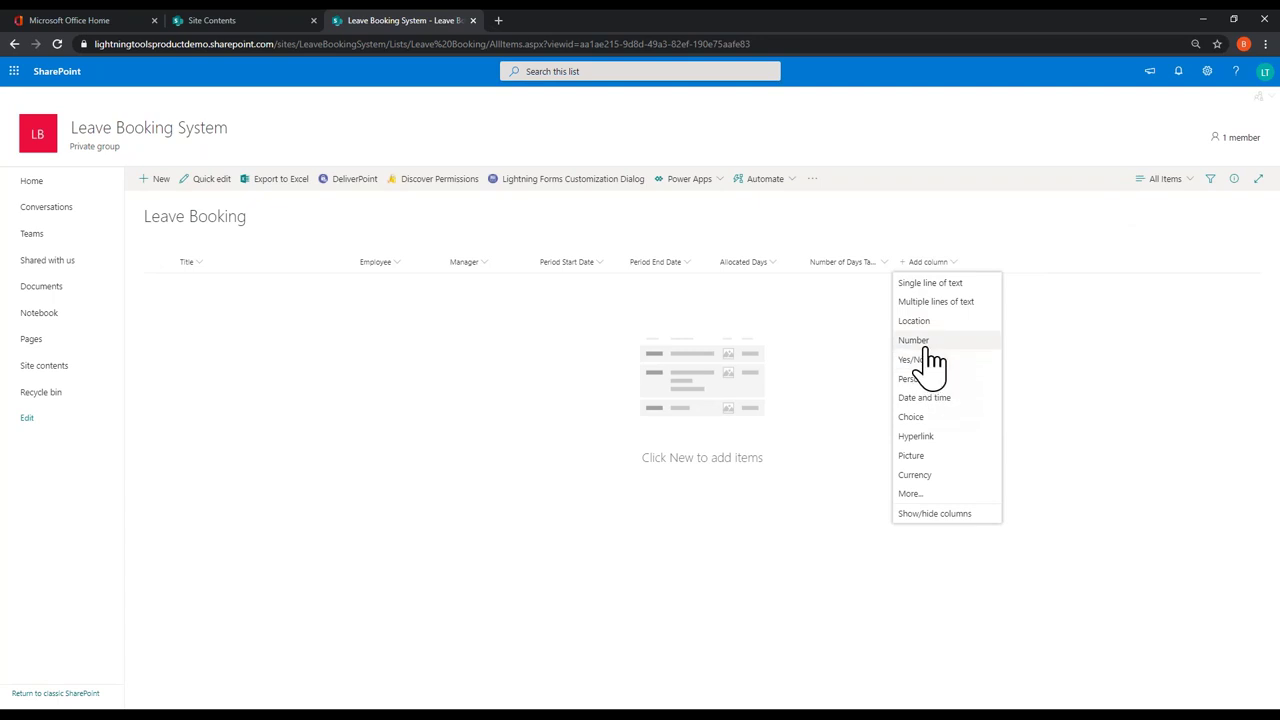
left_click(928, 345)
type("Da")
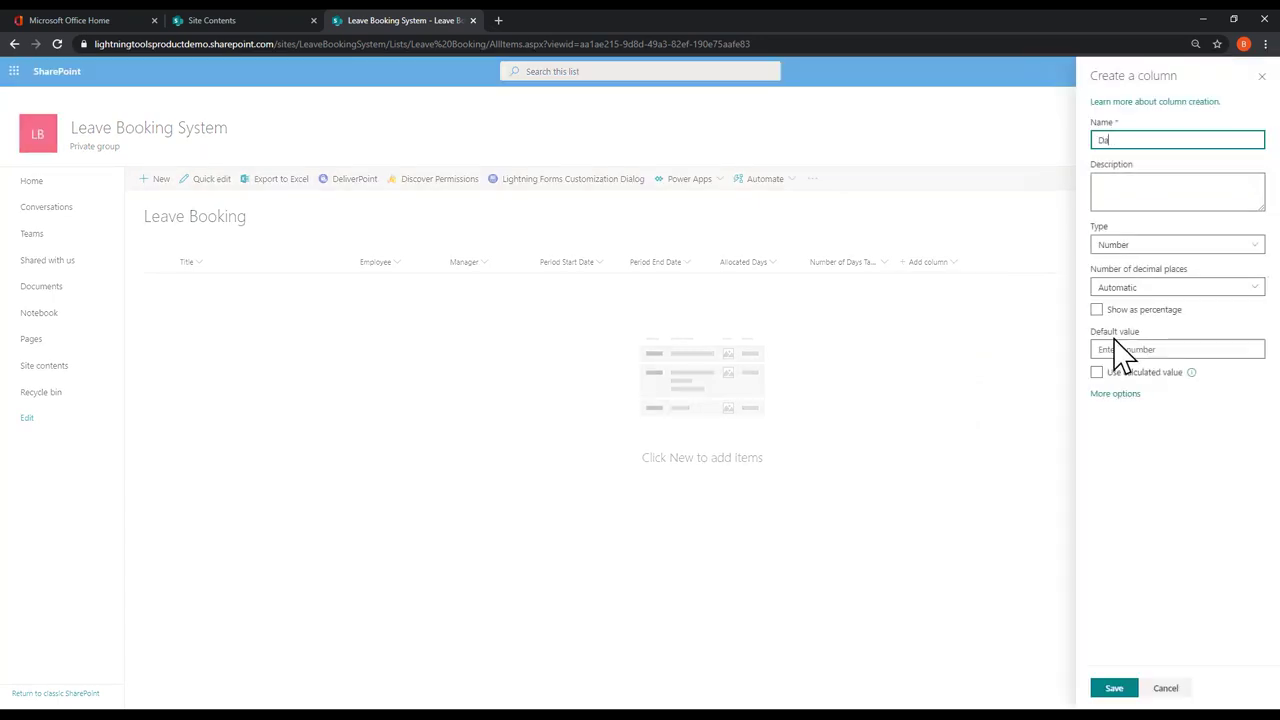
type("ys Remaining")
left_click(1114, 690)
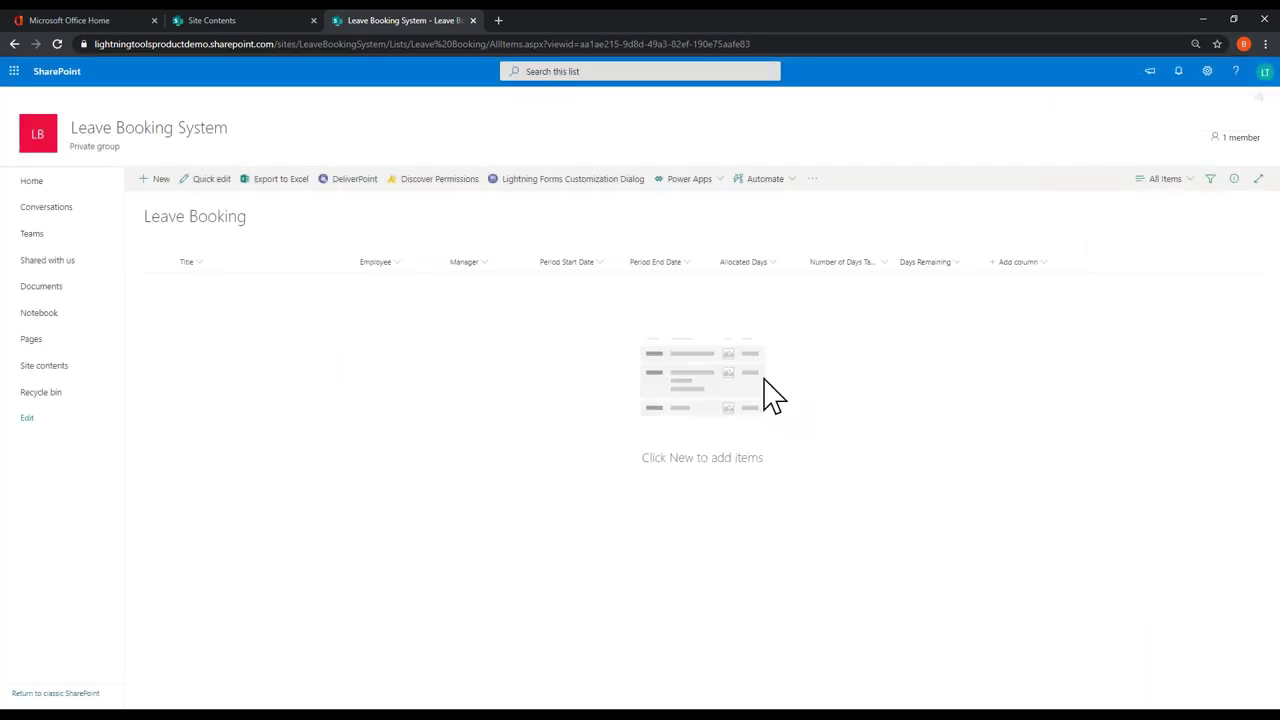
left_click(155, 179)
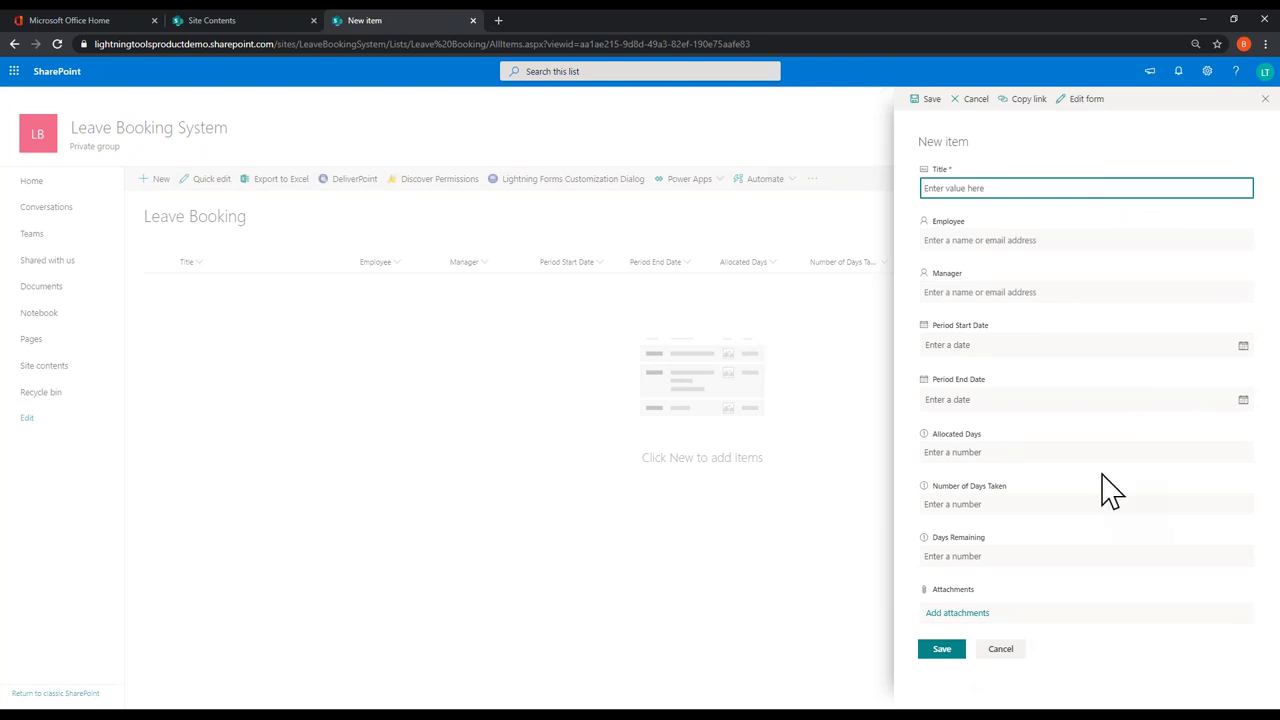
Step: Check the new-item form's Edit columns settings, then close the form without saving
left_click(1080, 99)
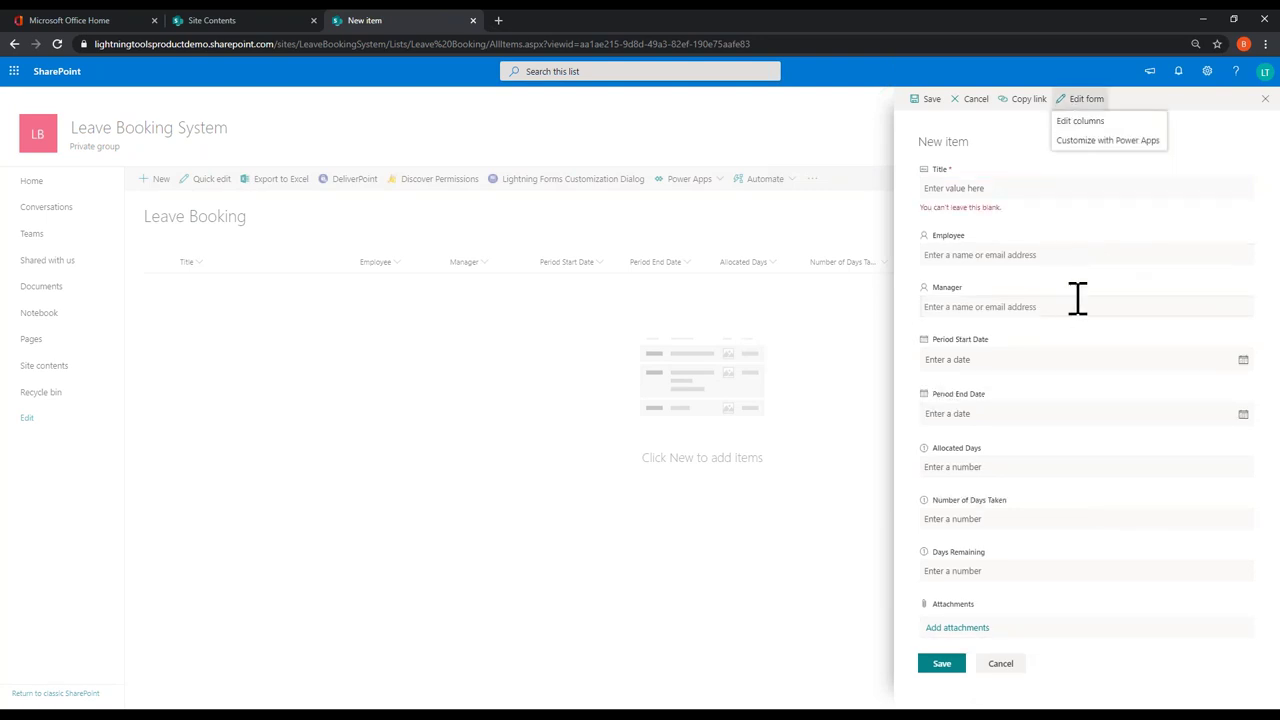
left_click(1095, 124)
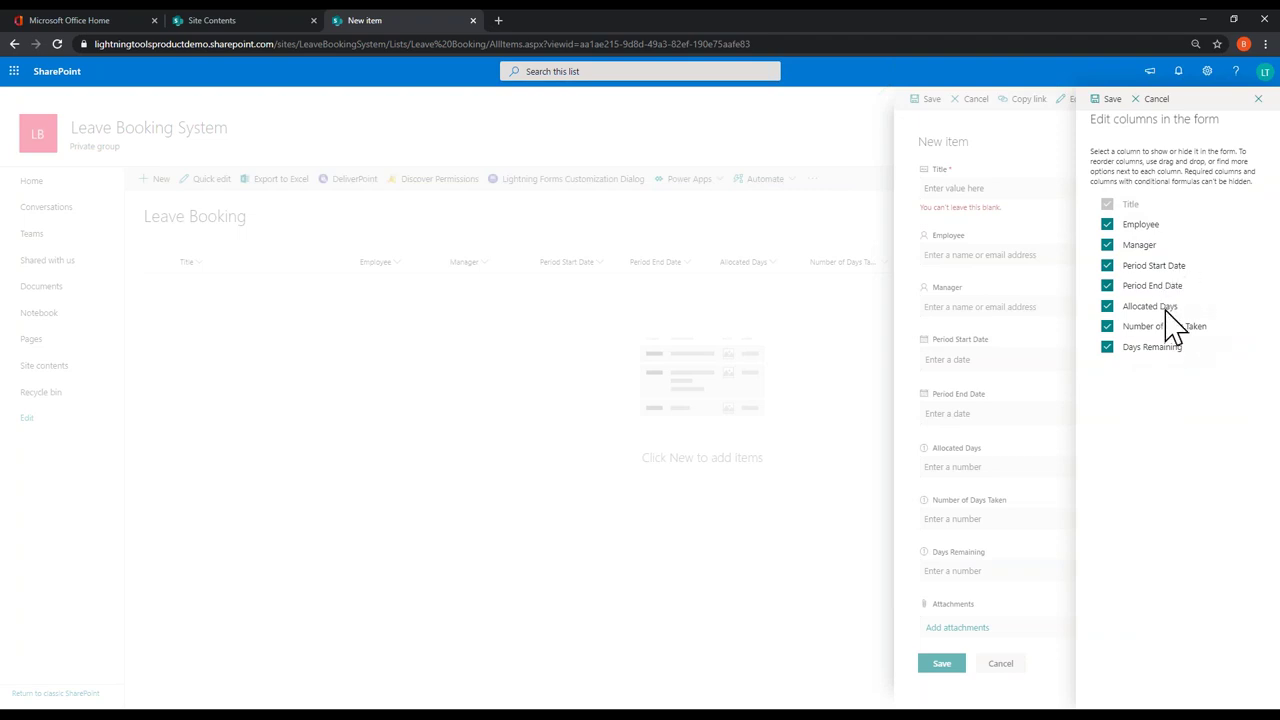
left_click(1258, 98)
left_click(1090, 100)
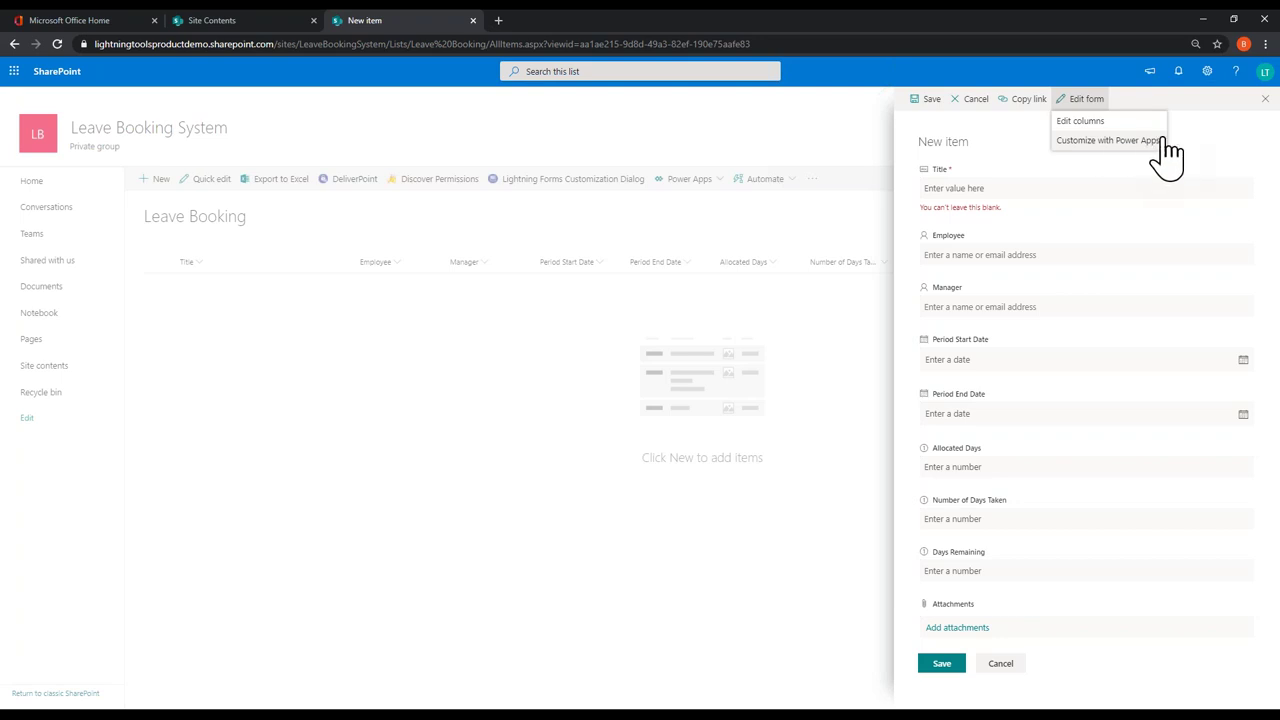
left_click(1258, 128)
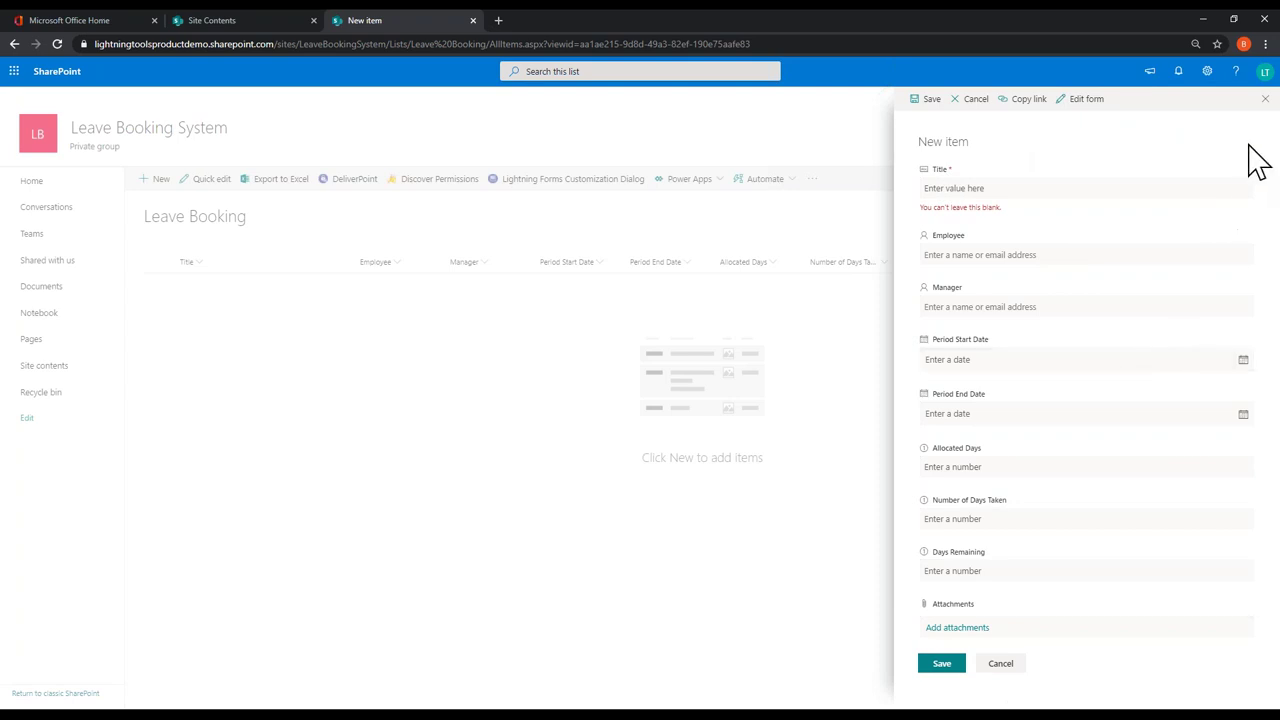
left_click(1262, 100)
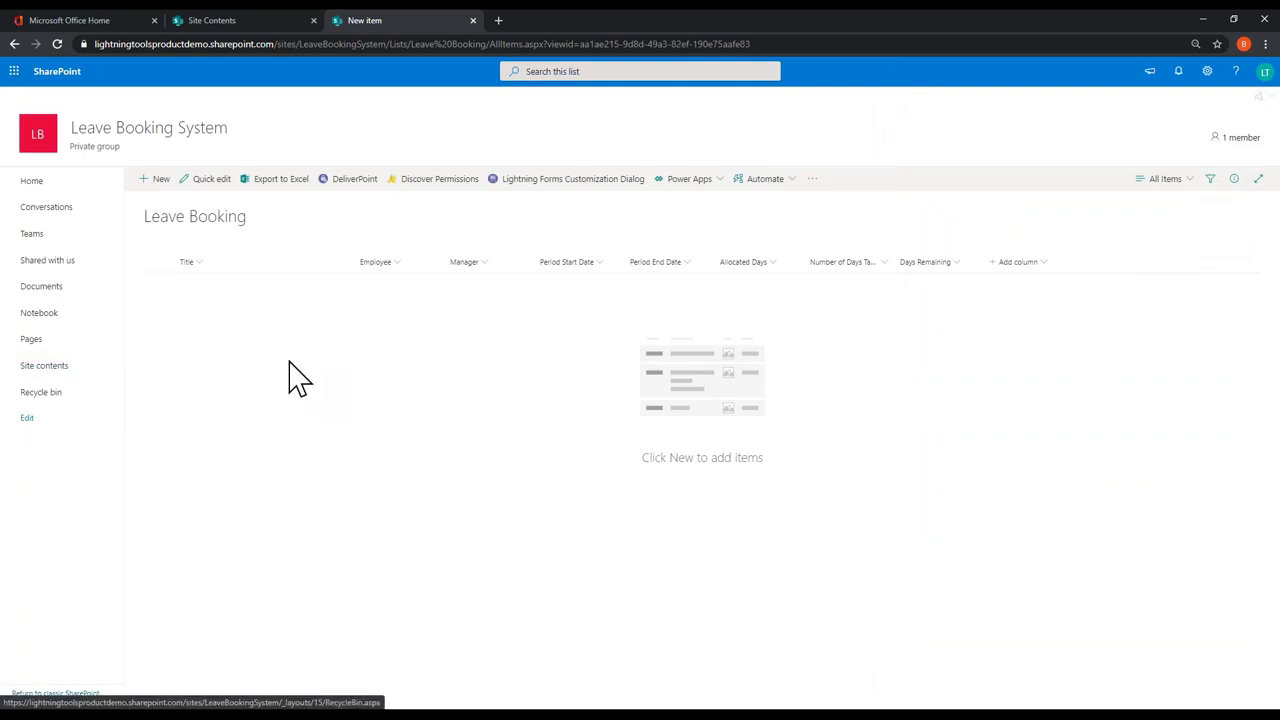
Step: Open the Book Leave list and add 'Start Date' and 'End Date' date columns
left_click(1208, 72)
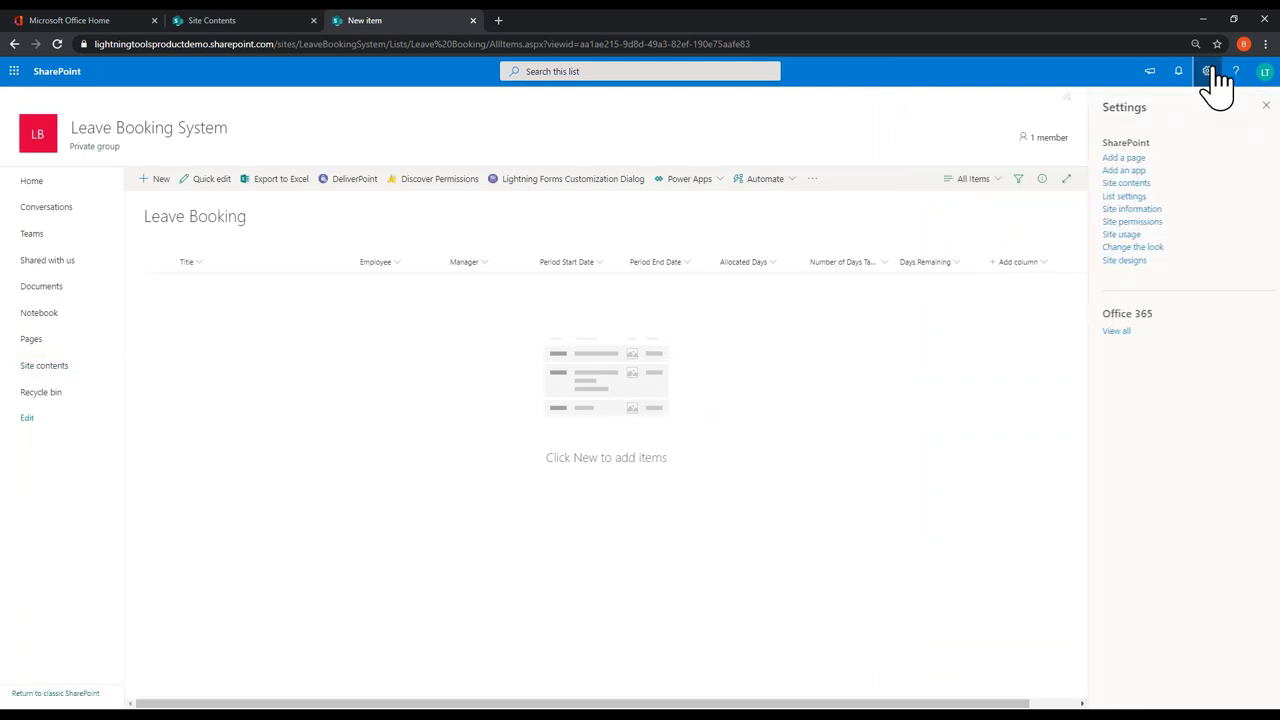
left_click(1122, 183)
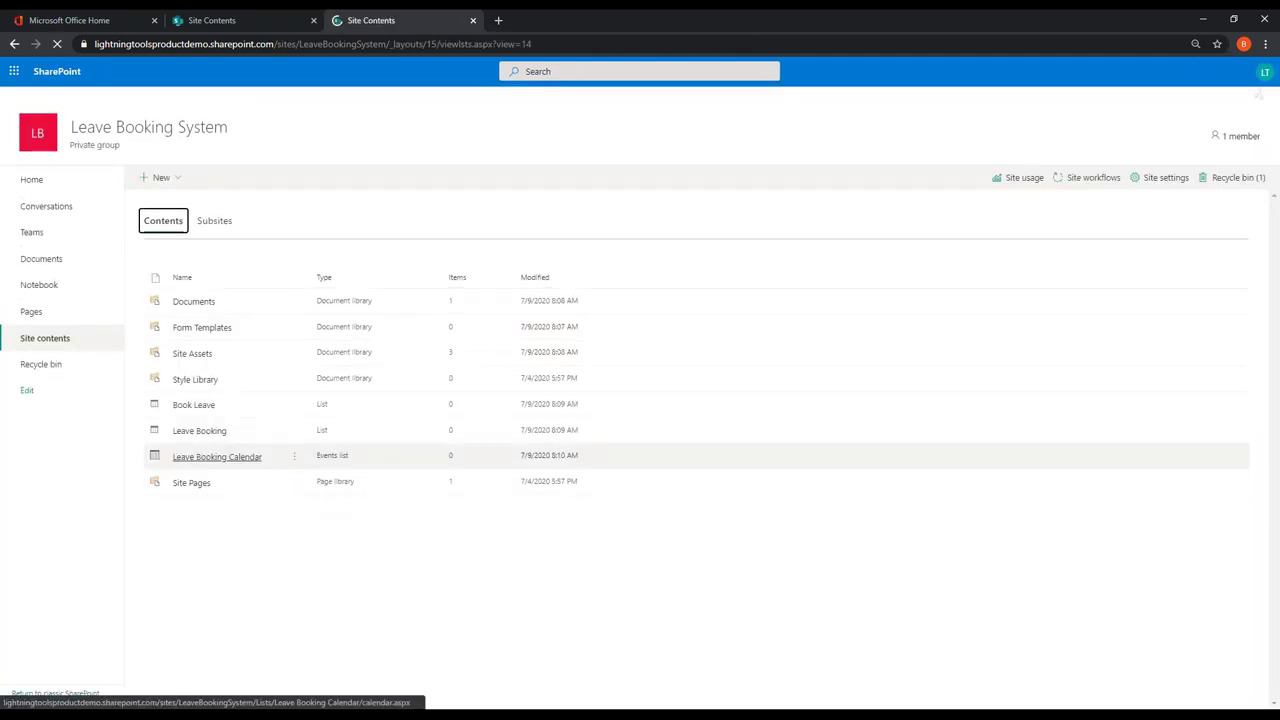
left_click(193, 403)
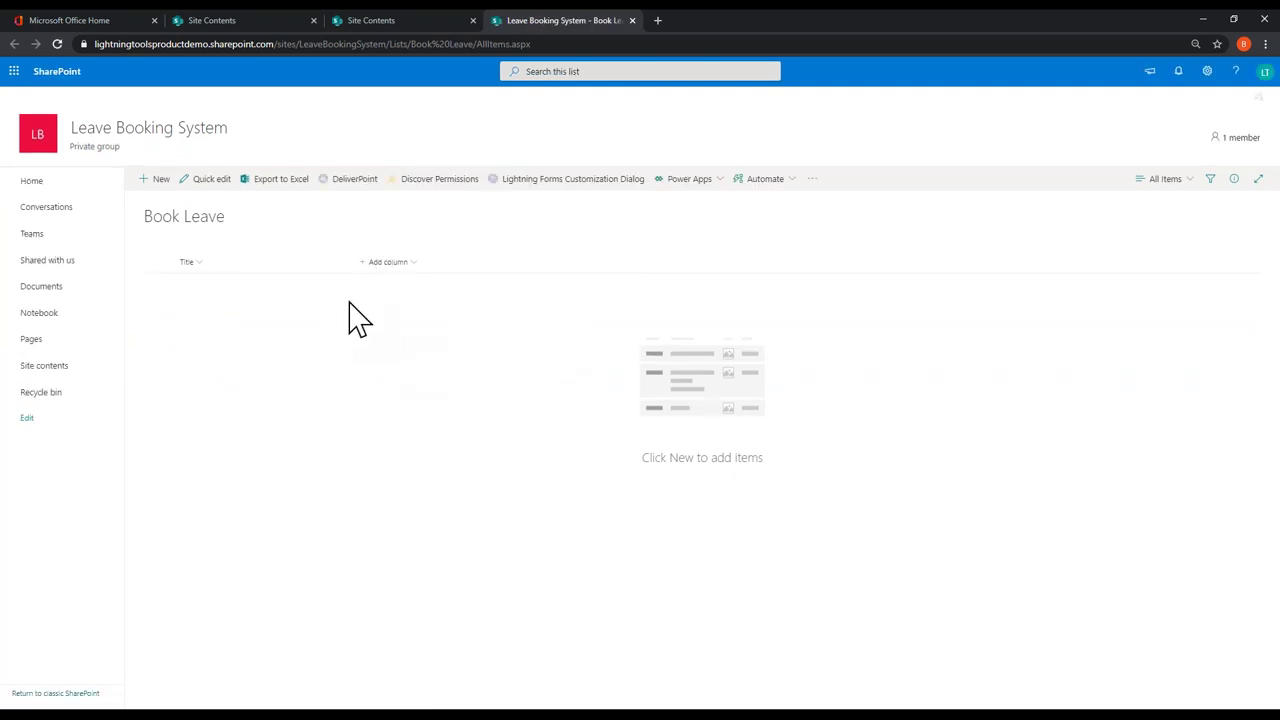
left_click(362, 264)
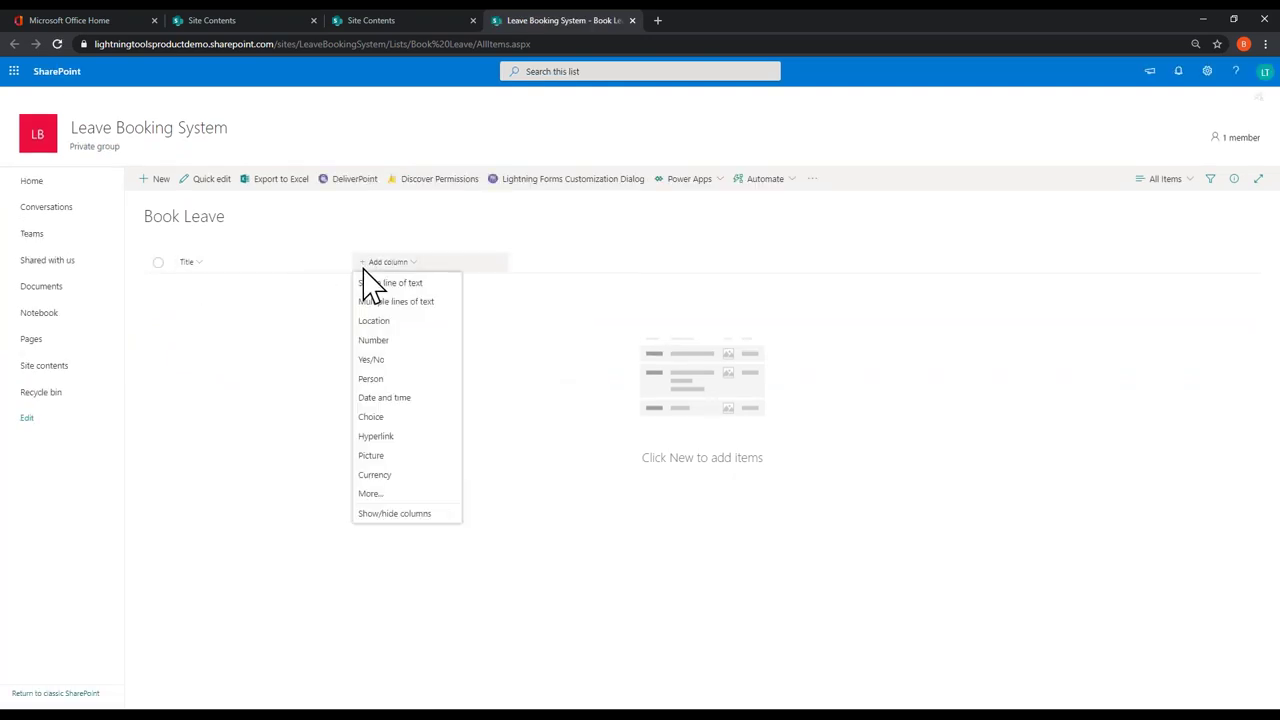
left_click(390, 398)
type("Start Date")
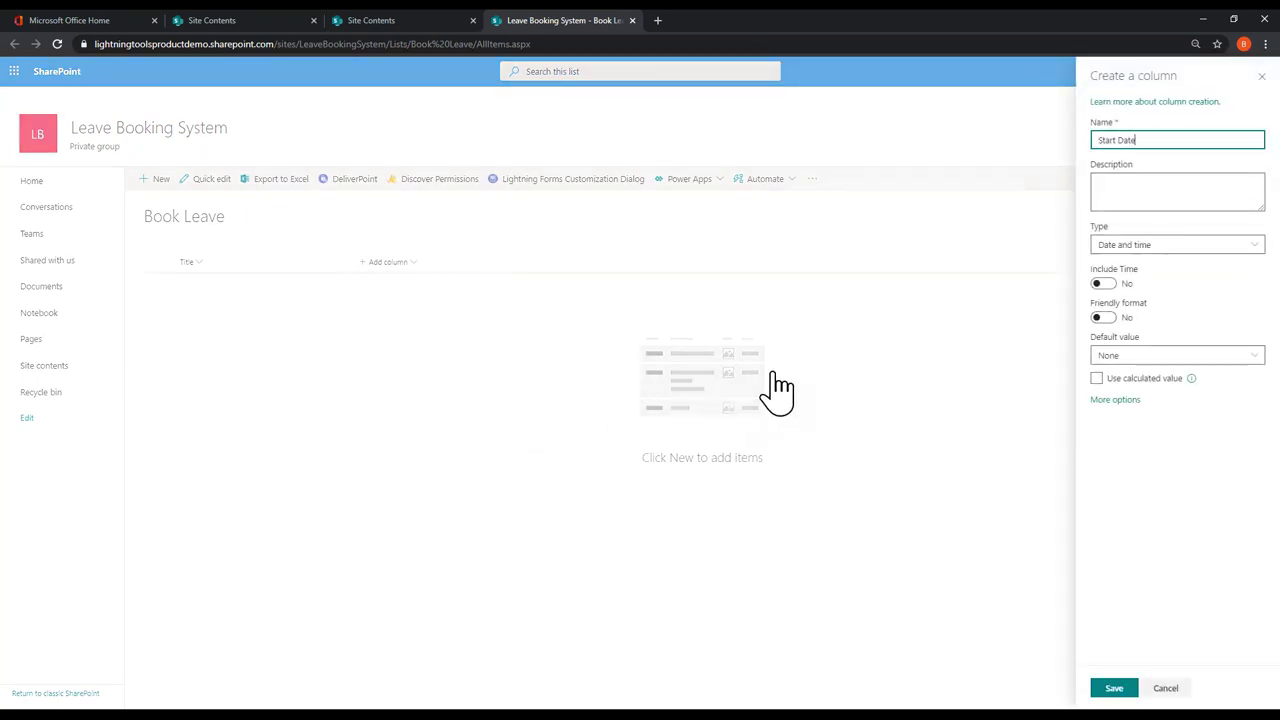
left_click(1113, 688)
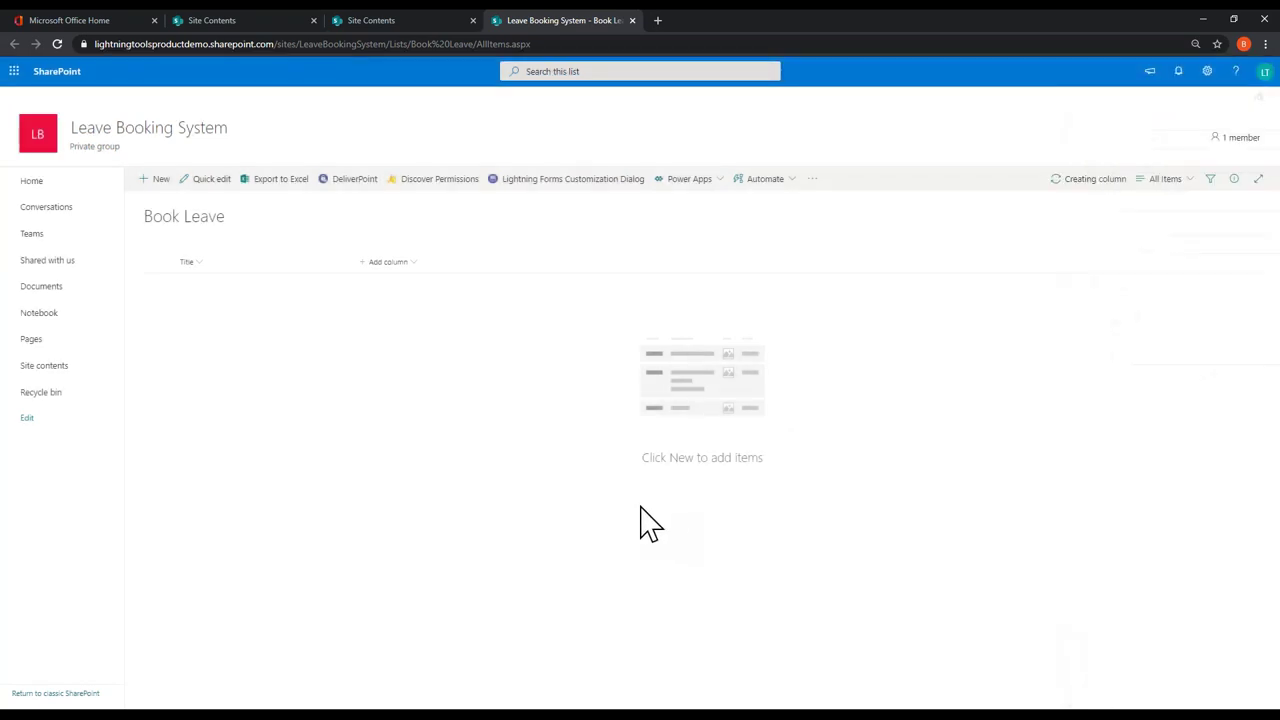
left_click(472, 262)
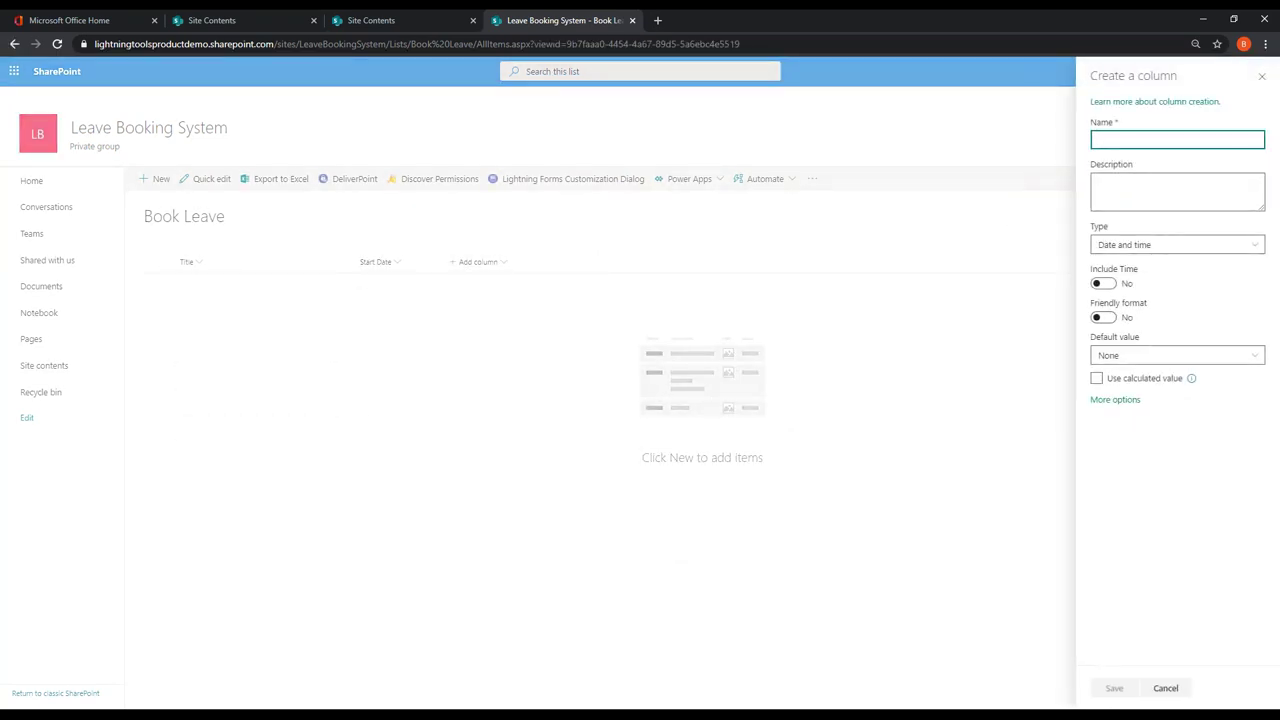
type("End Date")
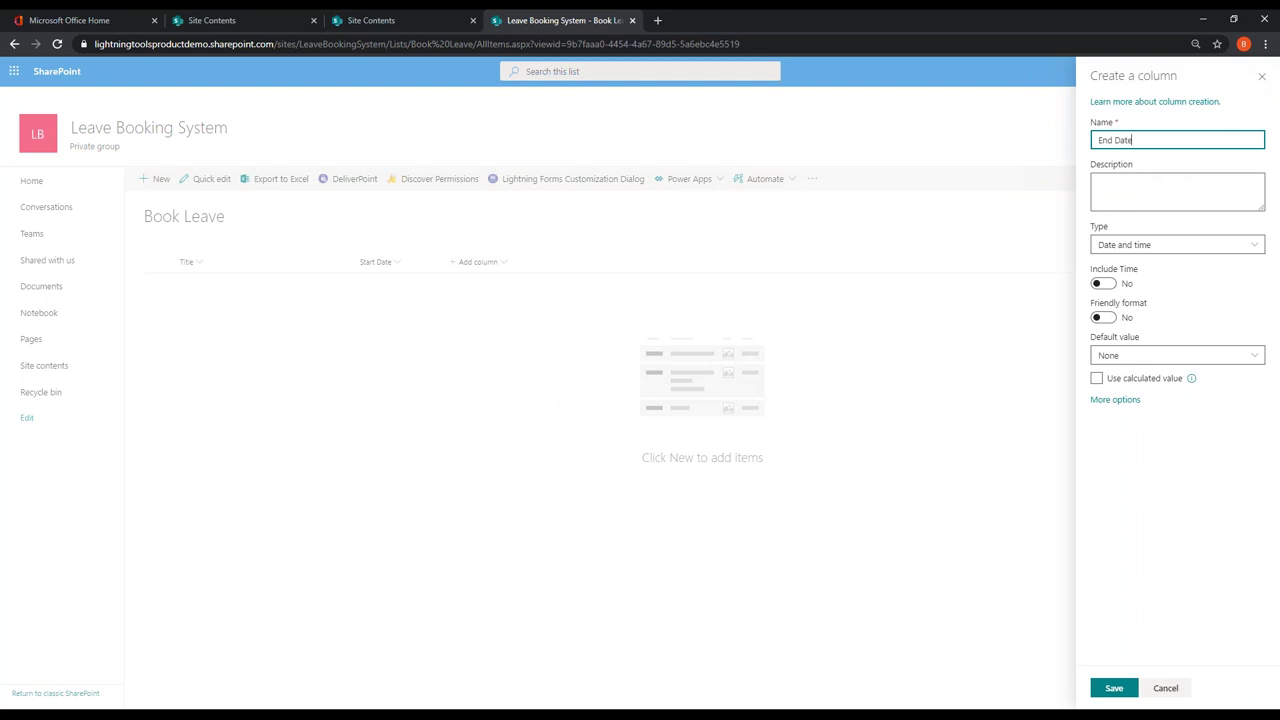
left_click(1113, 688)
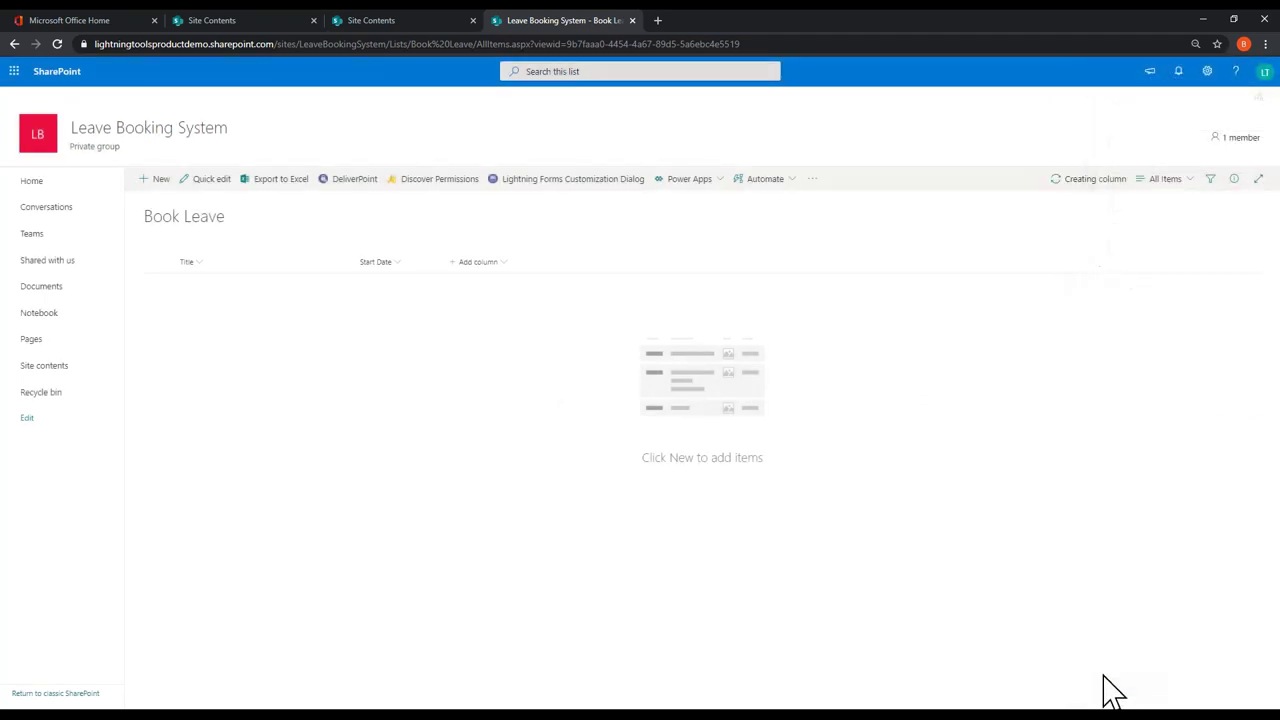
Step: Add a 'Reason' Choice column with options such as Annual Leave and Sick Leave
left_click(550, 265)
left_click(578, 422)
type("Reason")
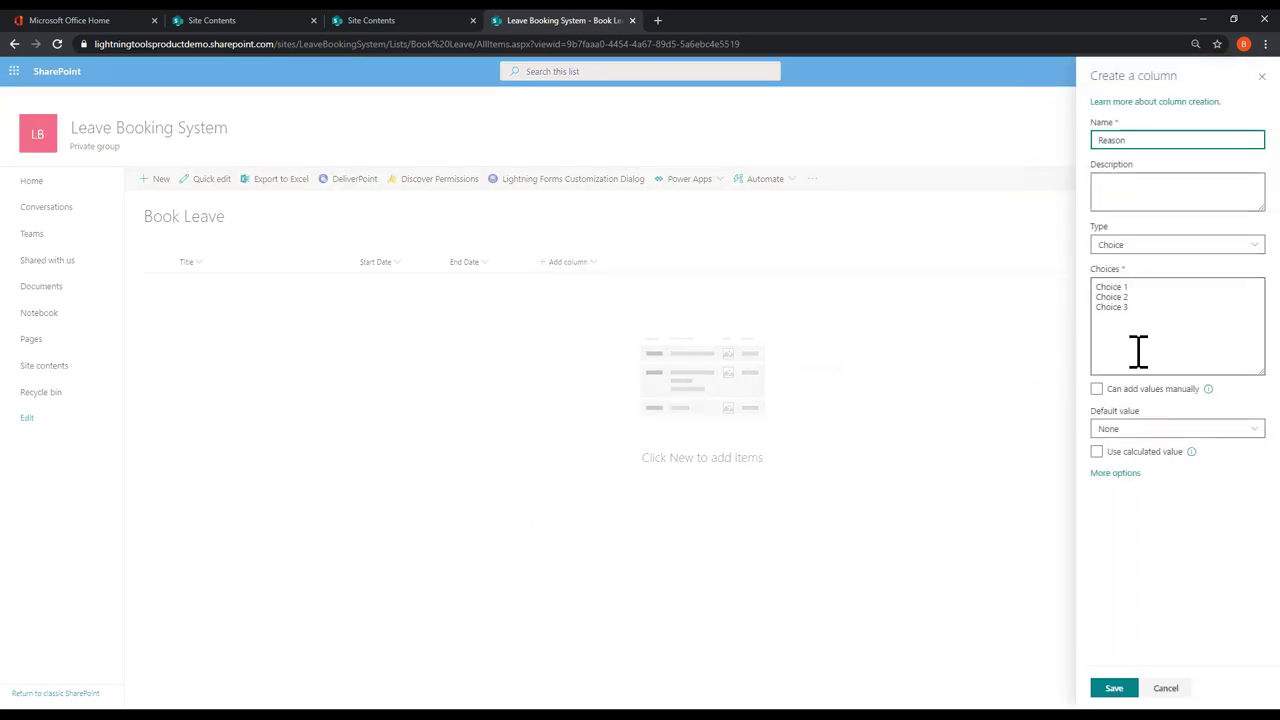
left_click_drag(1139, 330, 1070, 270)
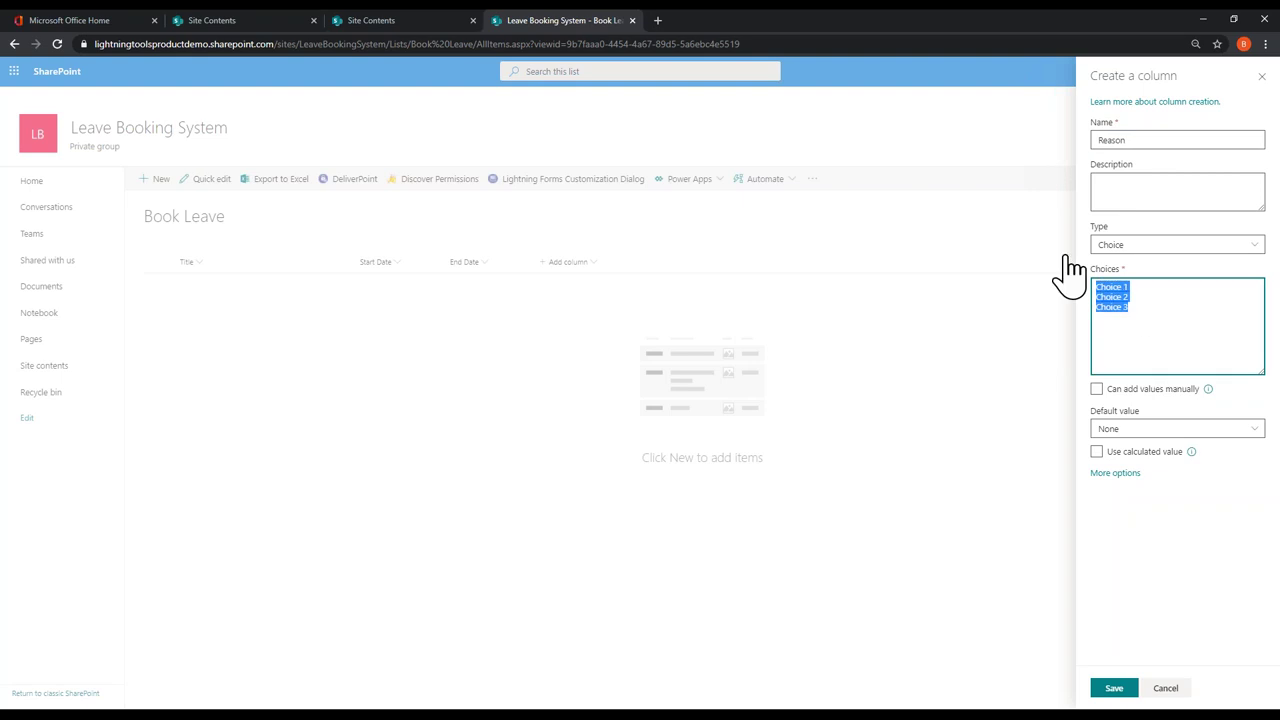
type("Annual Leave")
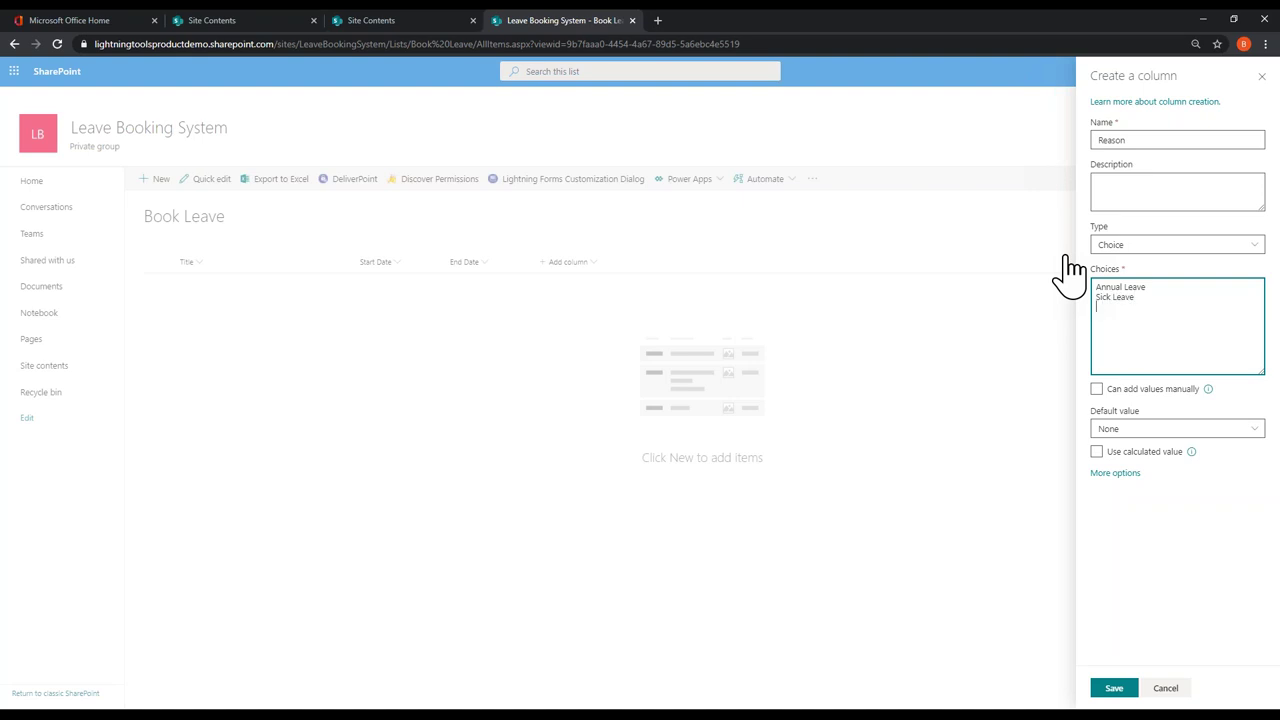
left_click(1118, 688)
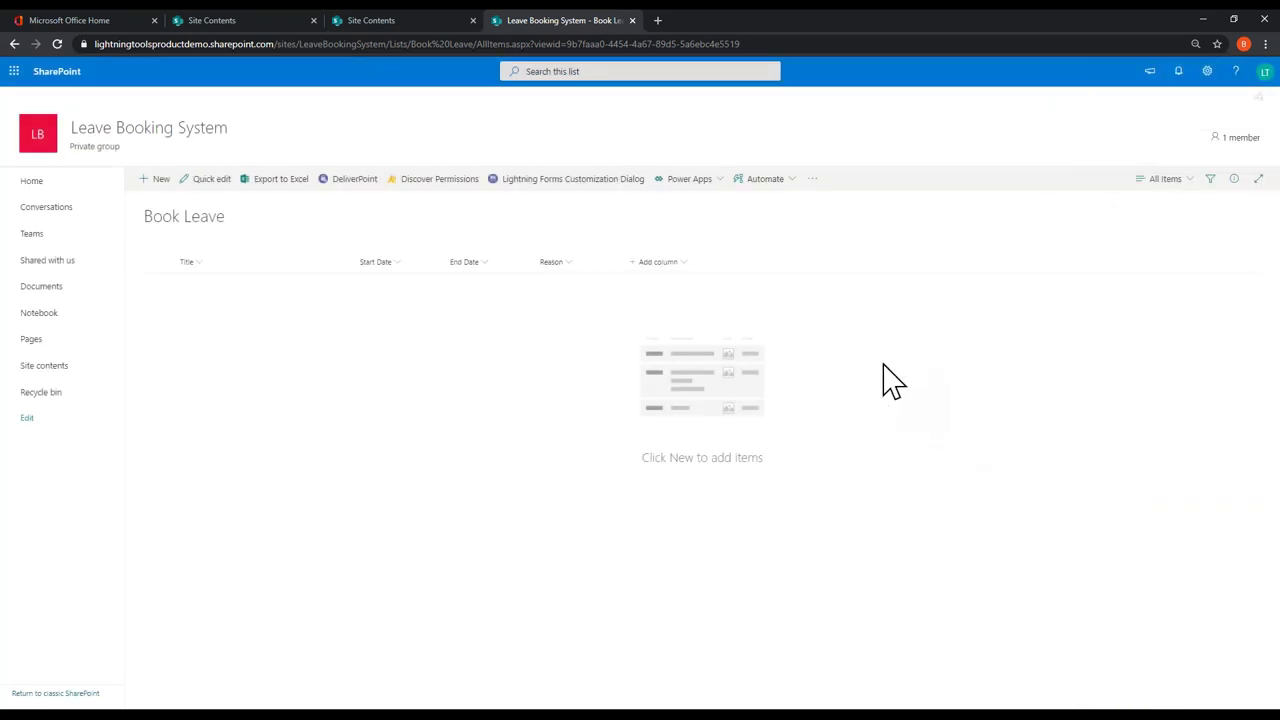
Step: Add a Yes/No column named Approved with default value No
left_click(638, 264)
left_click(648, 360)
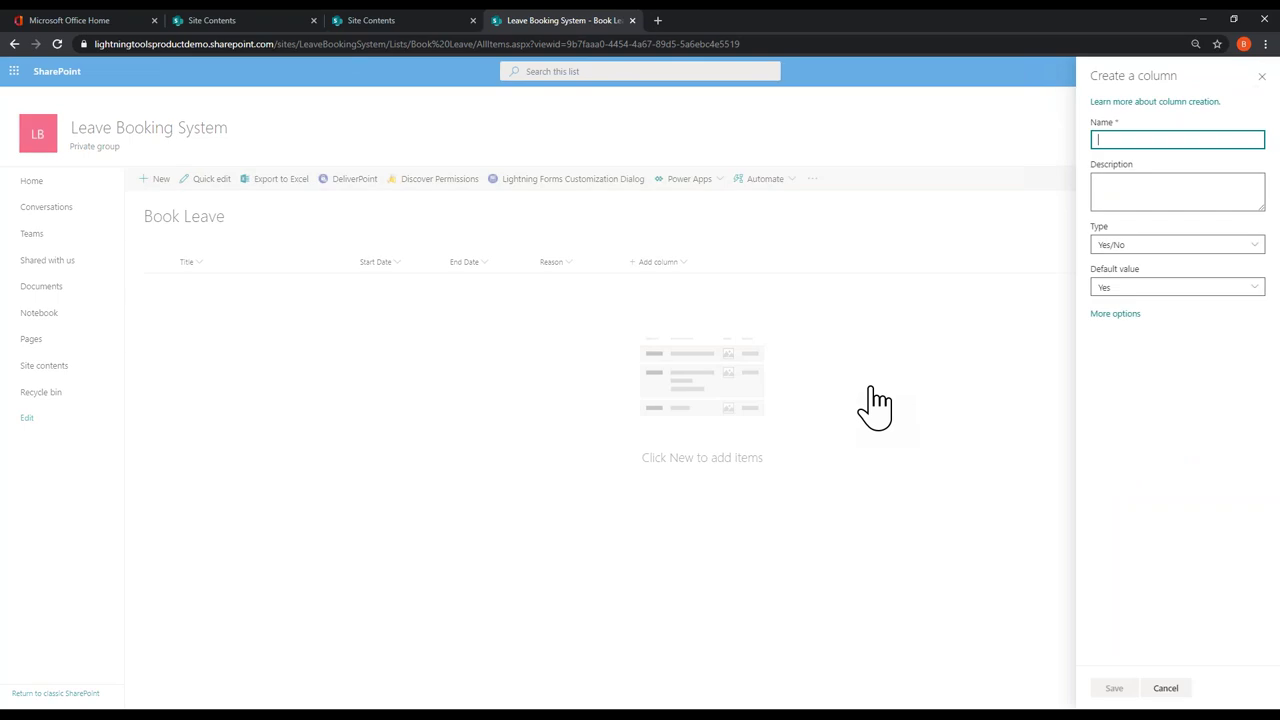
type("Approved")
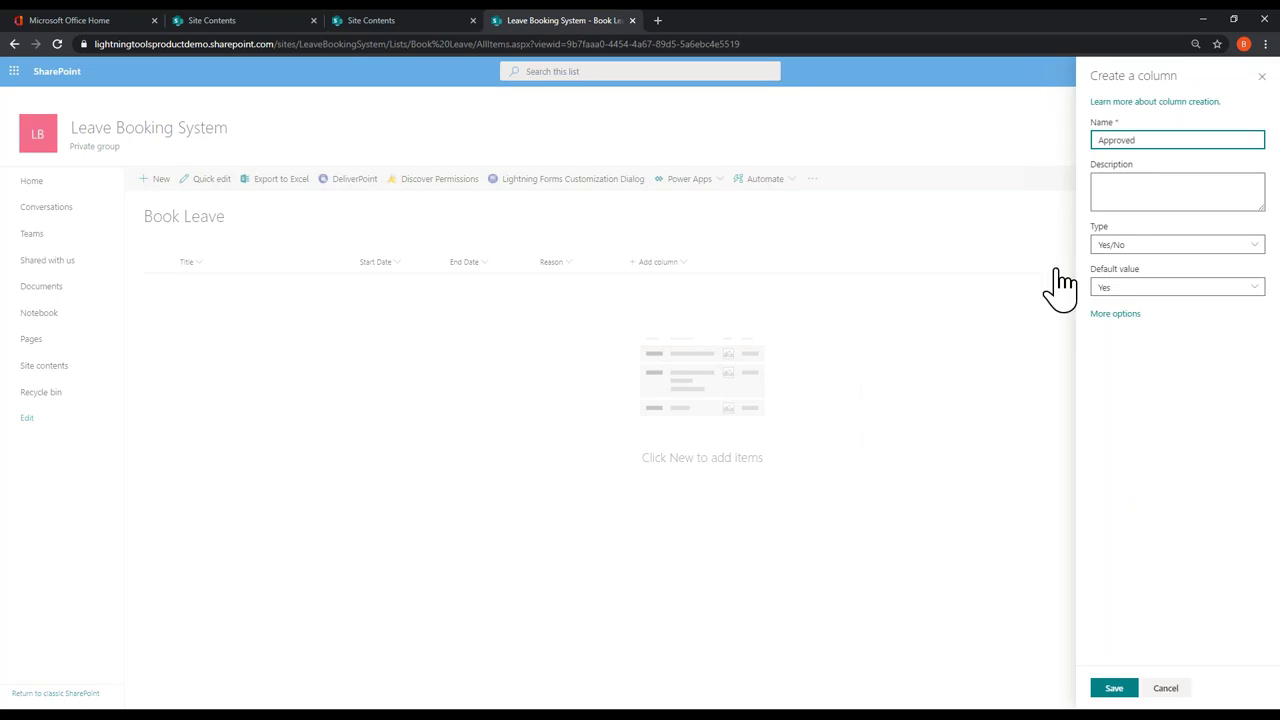
left_click(1114, 287)
left_click(1116, 338)
left_click(1130, 688)
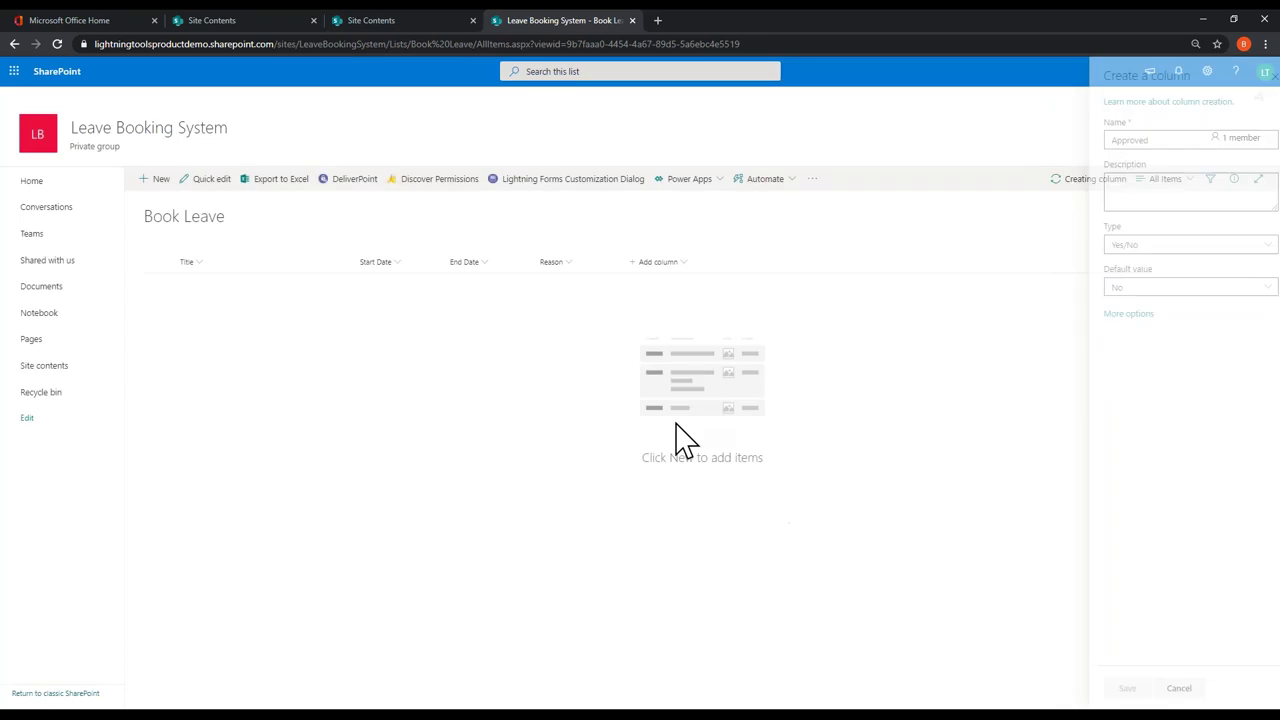
Step: Add a single line of text column named Comments and open a new item form
left_click(718, 262)
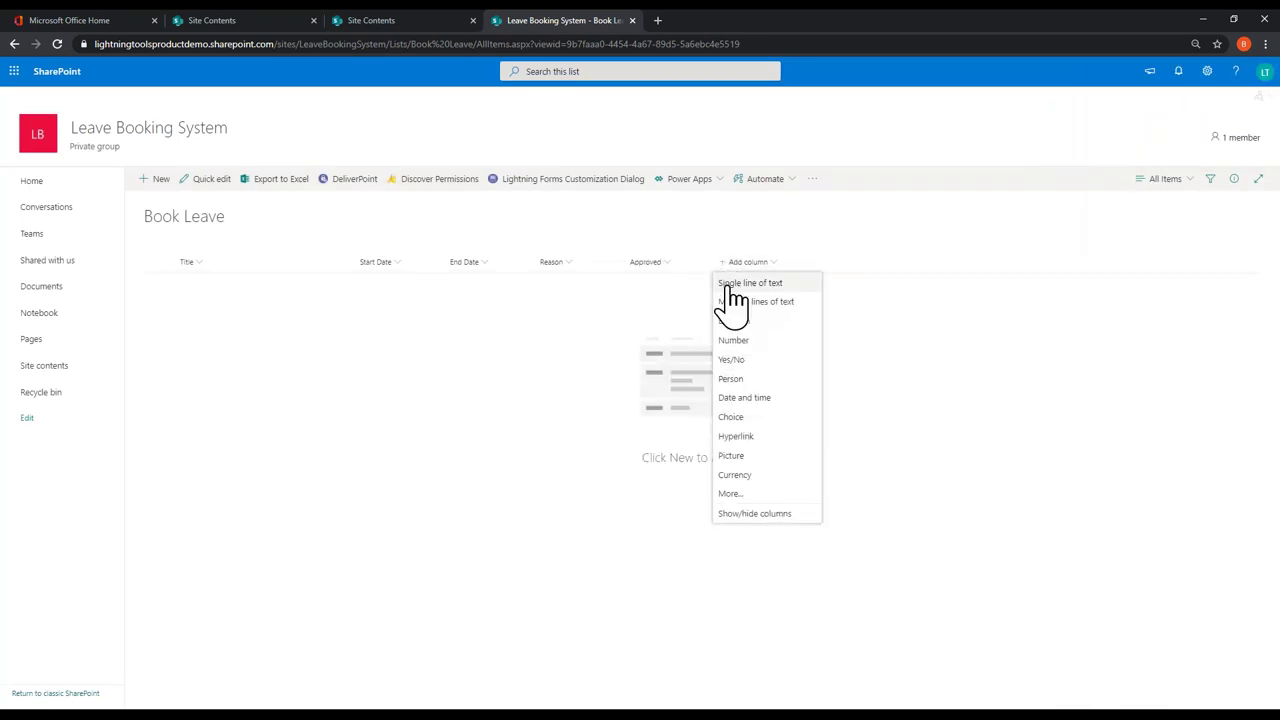
left_click(734, 286)
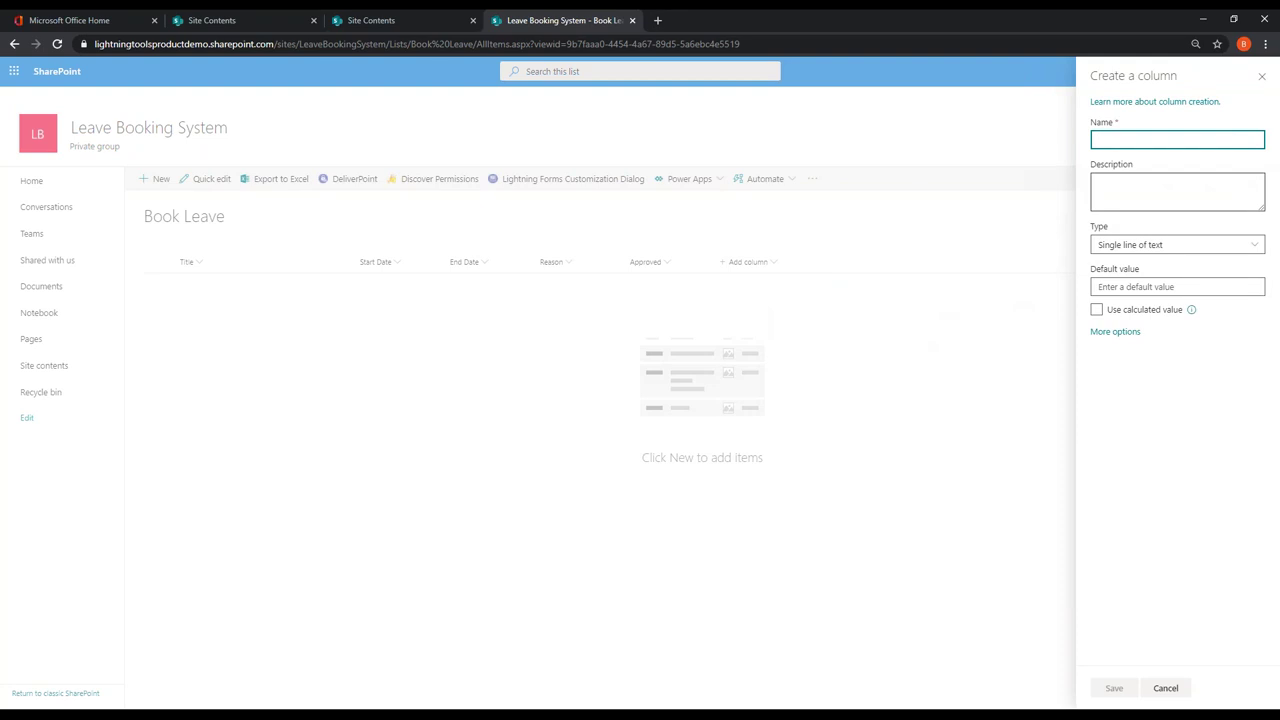
type("Comments")
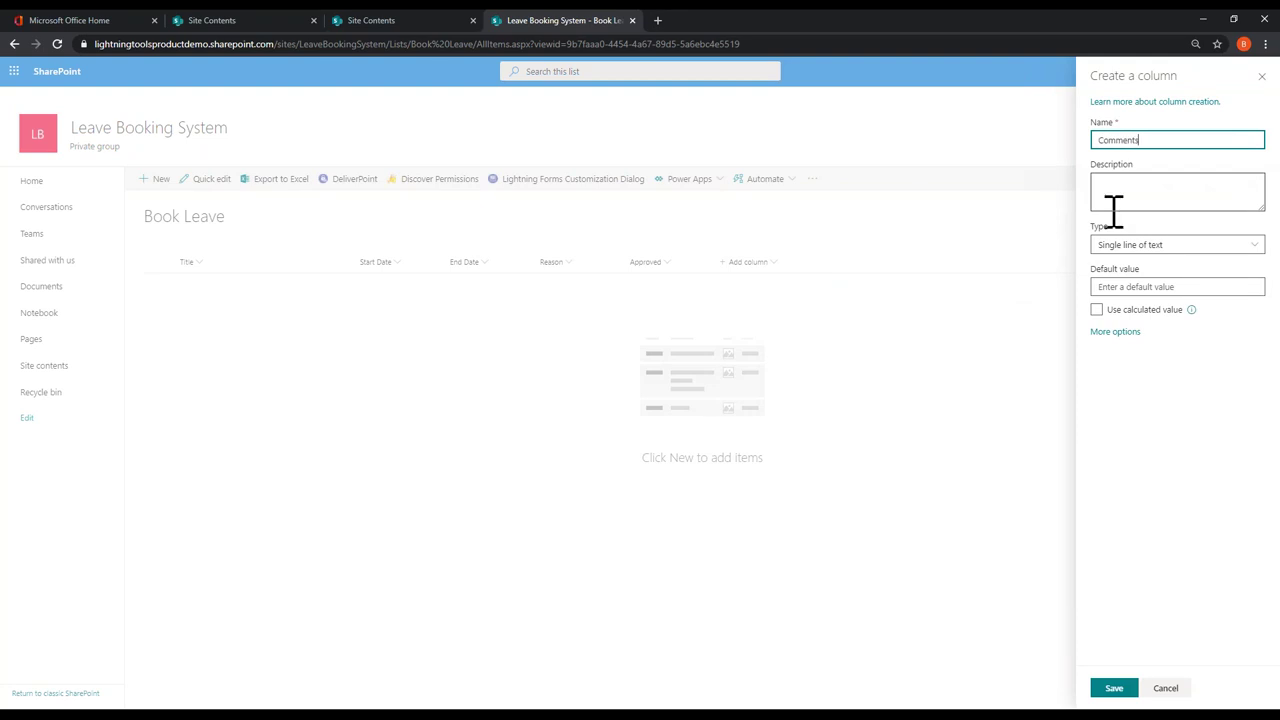
left_click(1128, 688)
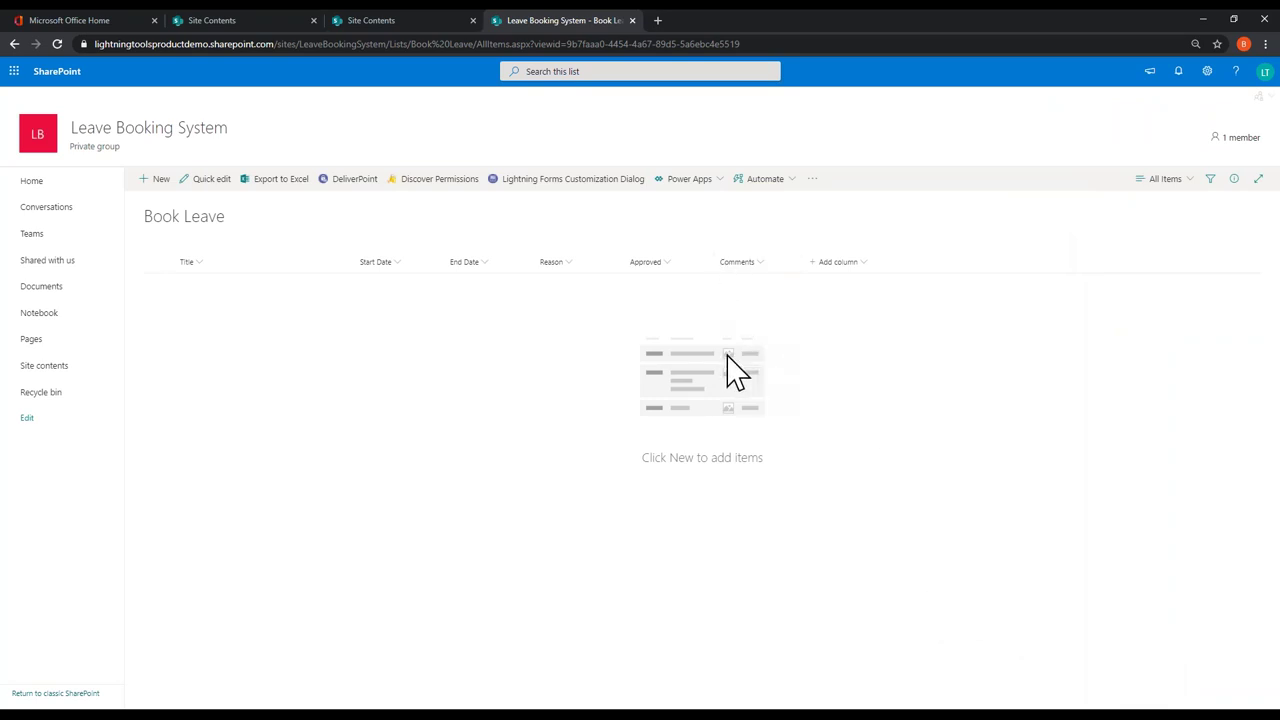
left_click(150, 185)
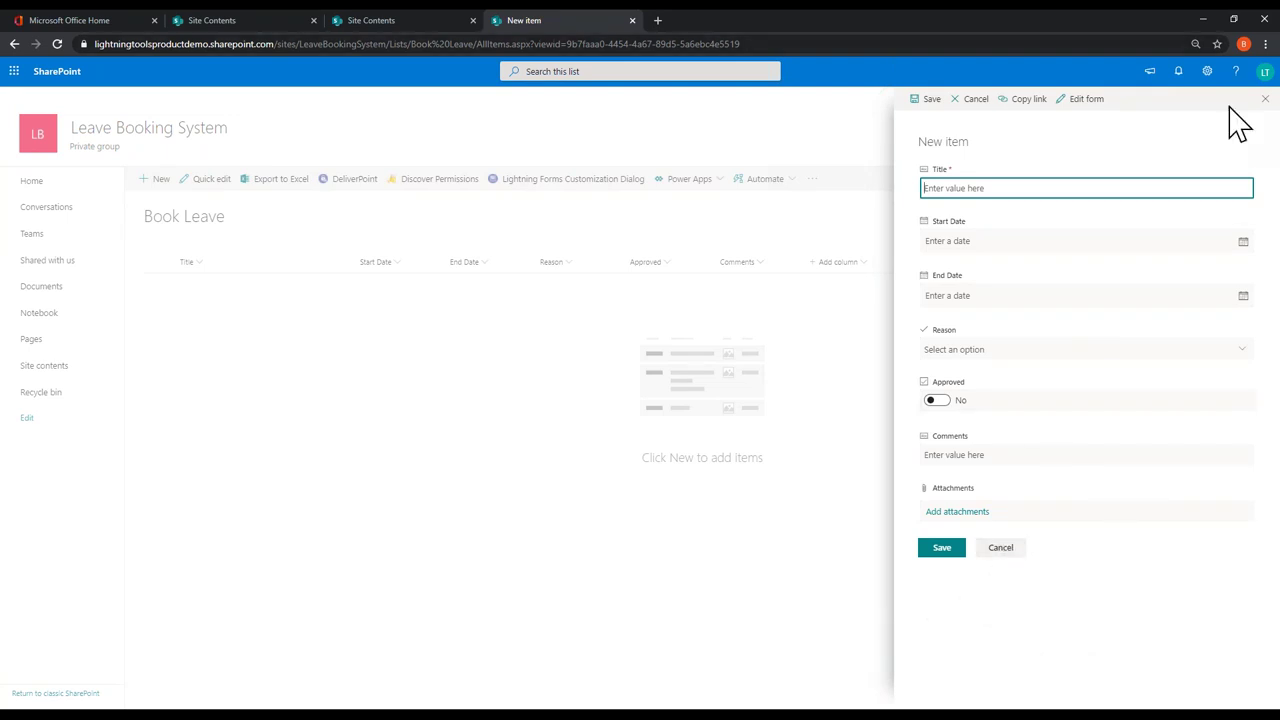
Step: Close the new item form and open the Leave Booking list from Site contents
left_click(1264, 99)
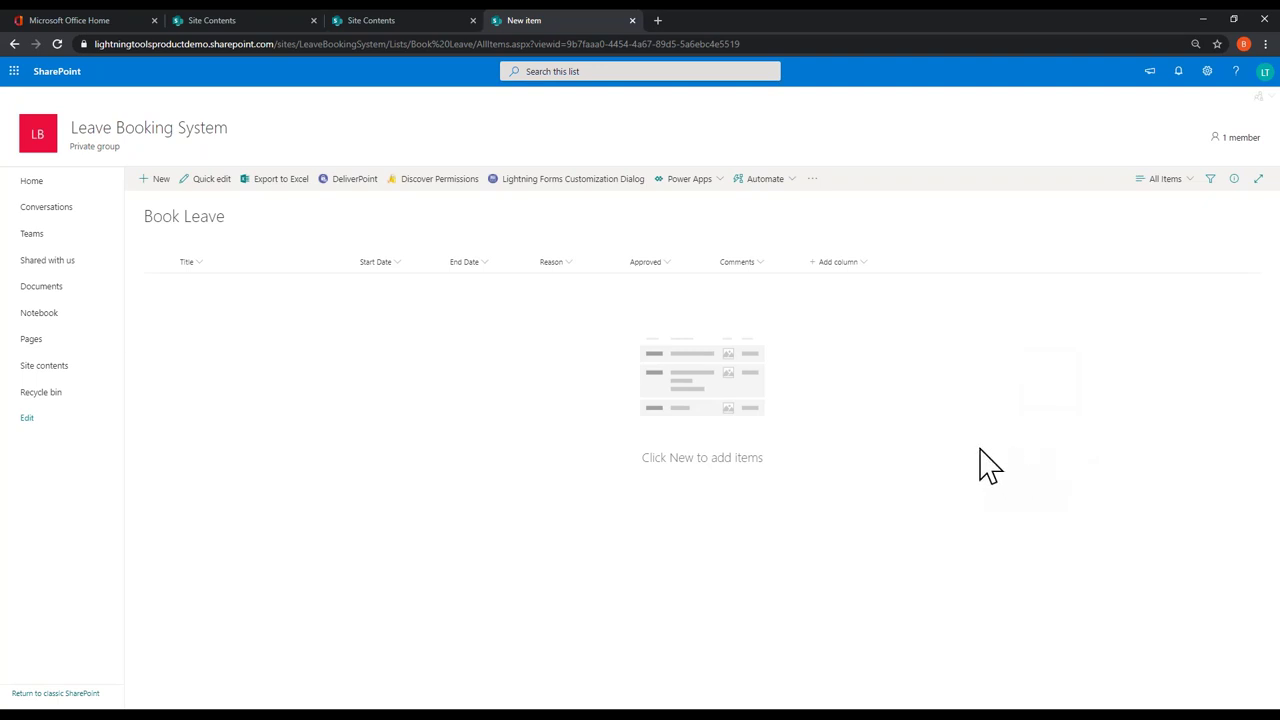
left_click(52, 366)
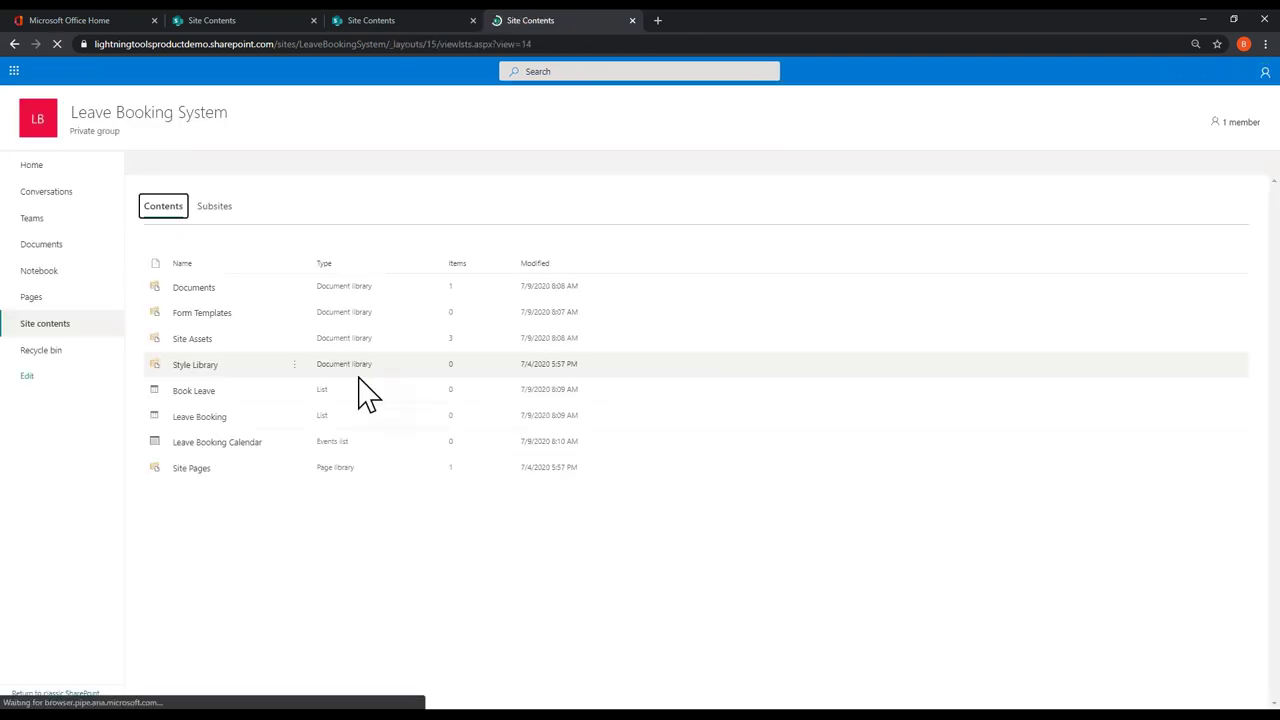
left_click(208, 429)
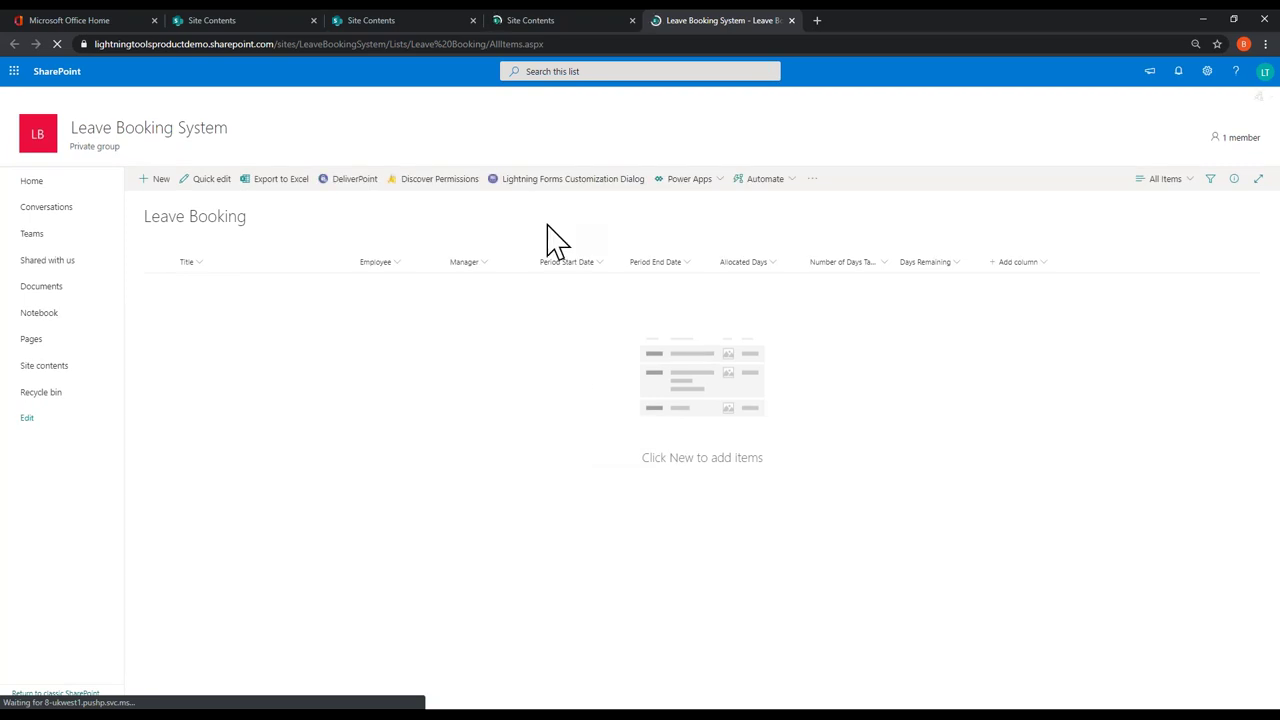
Step: Open the Leave Booking NewForm.aspx for customization in the Lightning Forms designer
left_click(601, 182)
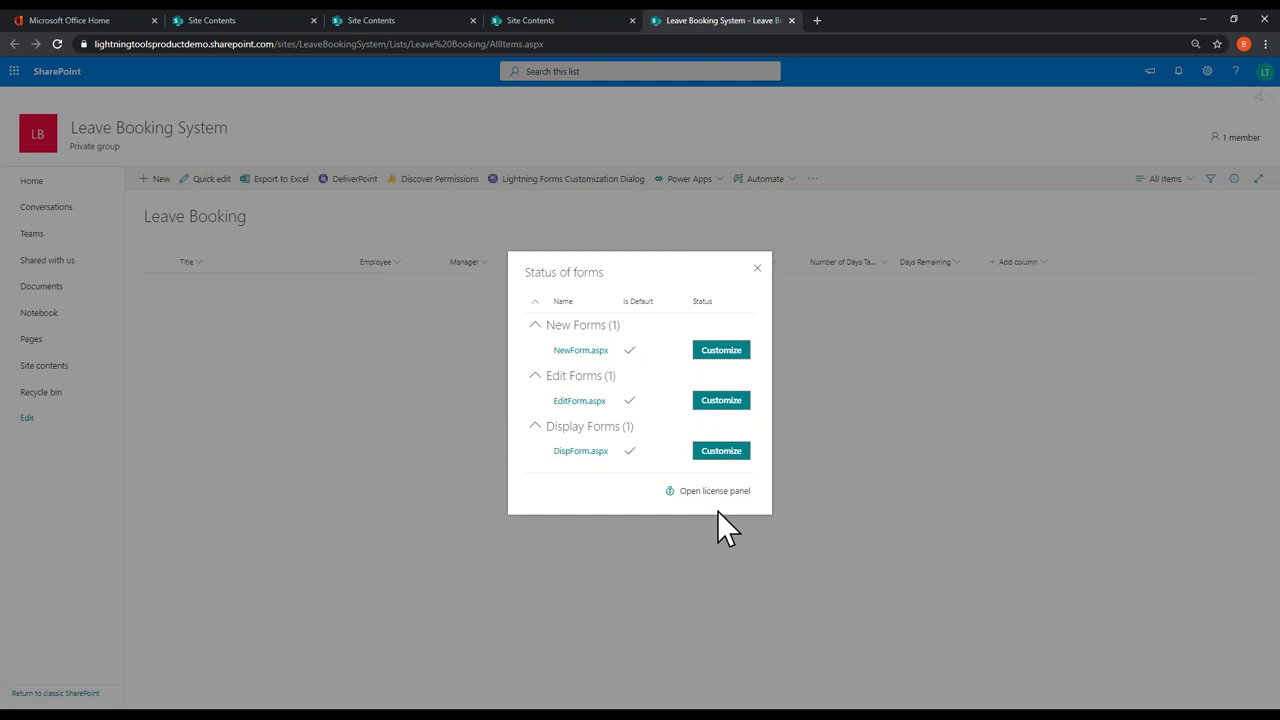
left_click(713, 356)
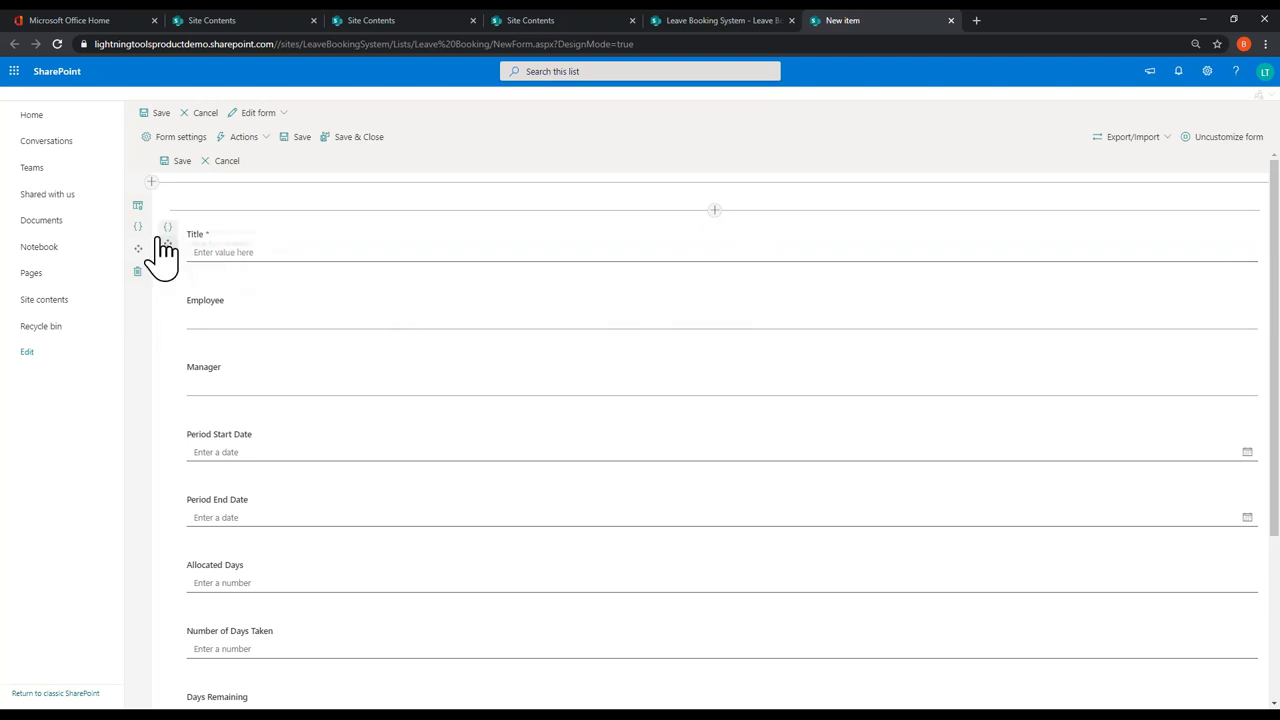
Step: Add a rich text block above Title and type 'Leave Booking' into it
left_click_drag(170, 250, 180, 258)
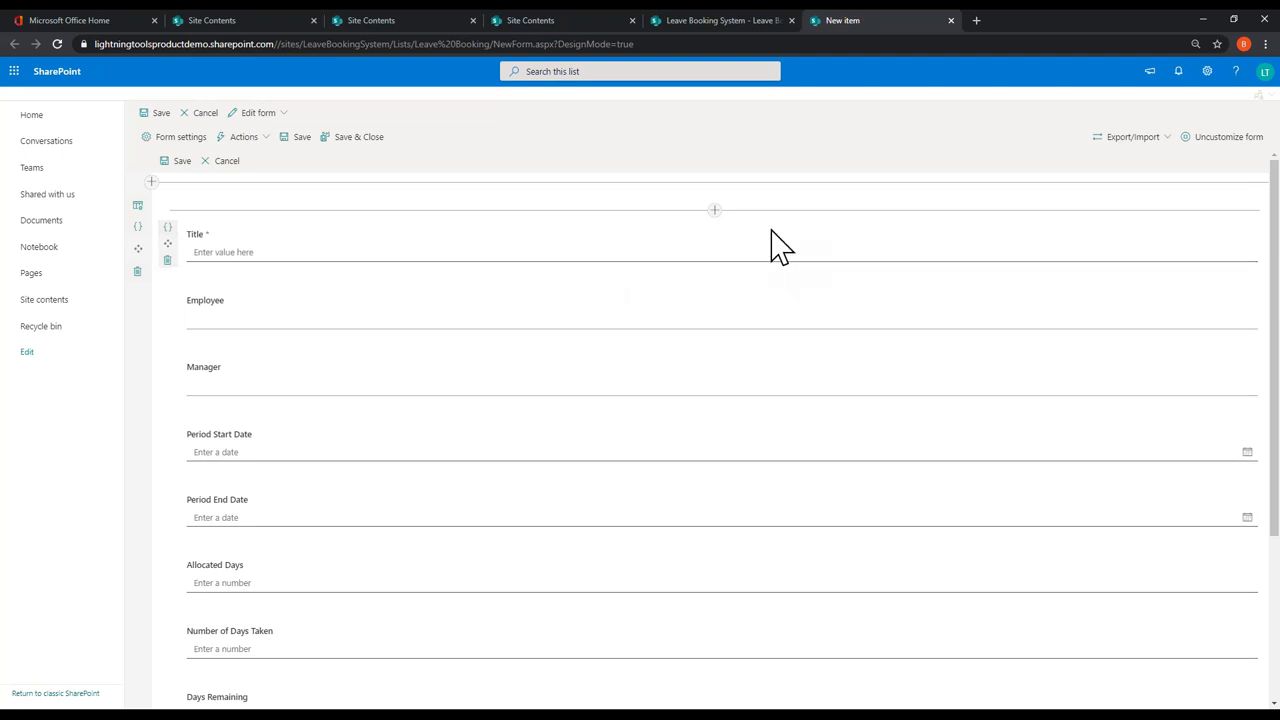
left_click(714, 210)
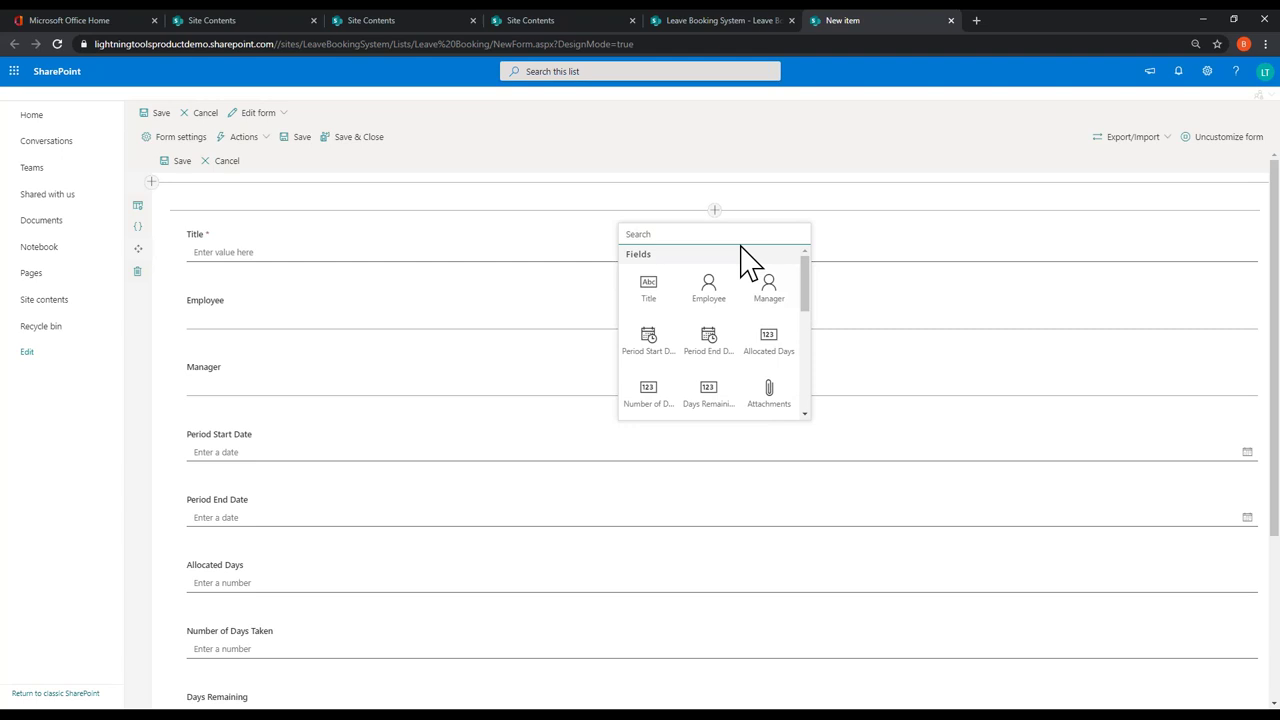
scroll(741, 322, "down", 1)
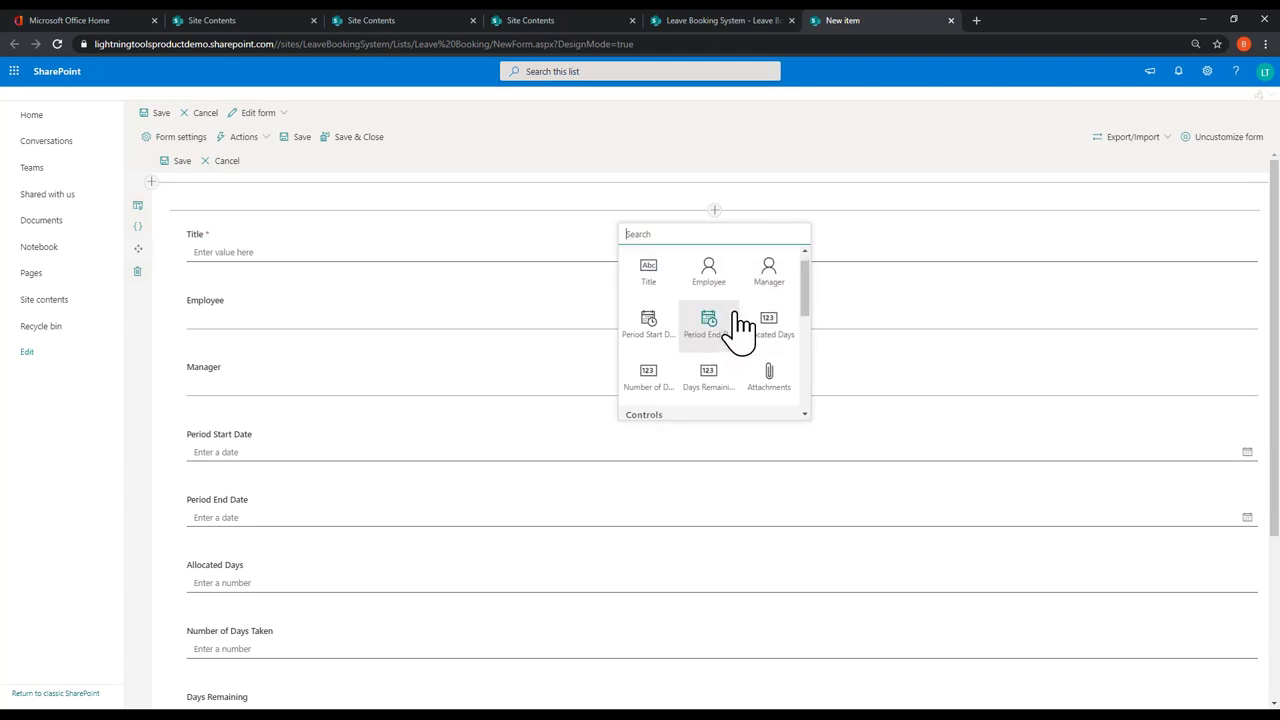
scroll(741, 325, "down", 2)
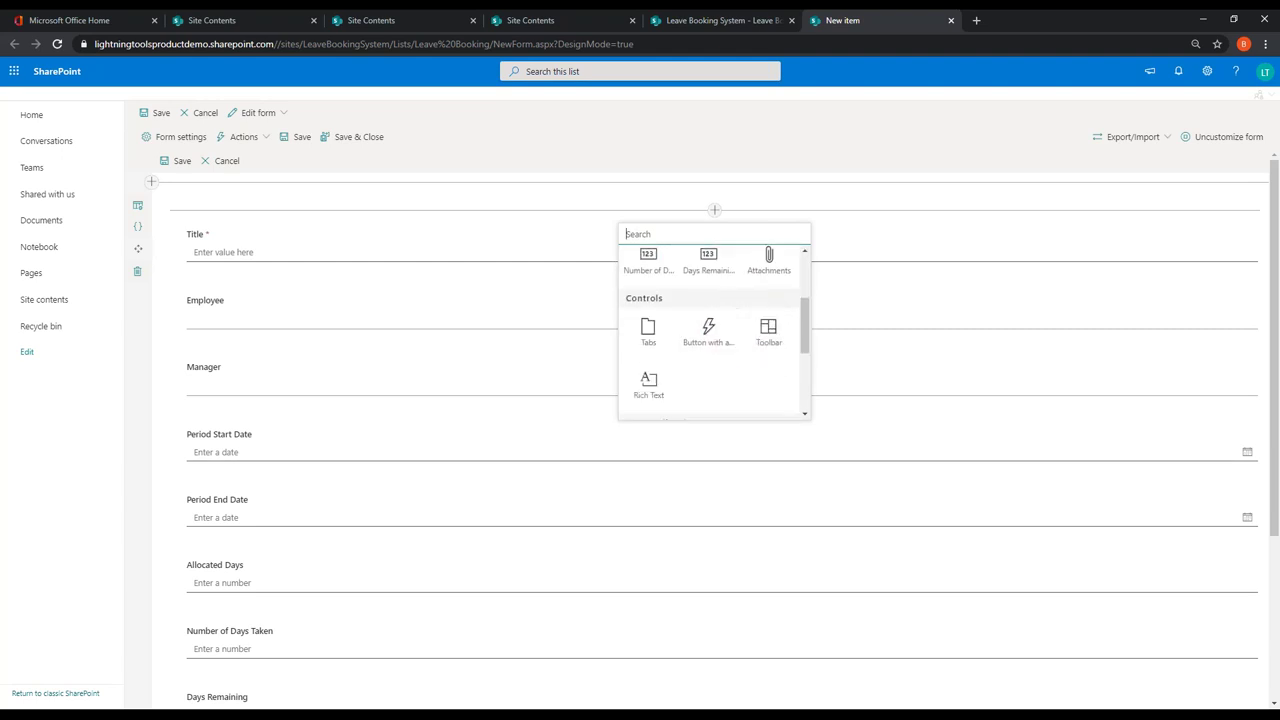
left_click(655, 395)
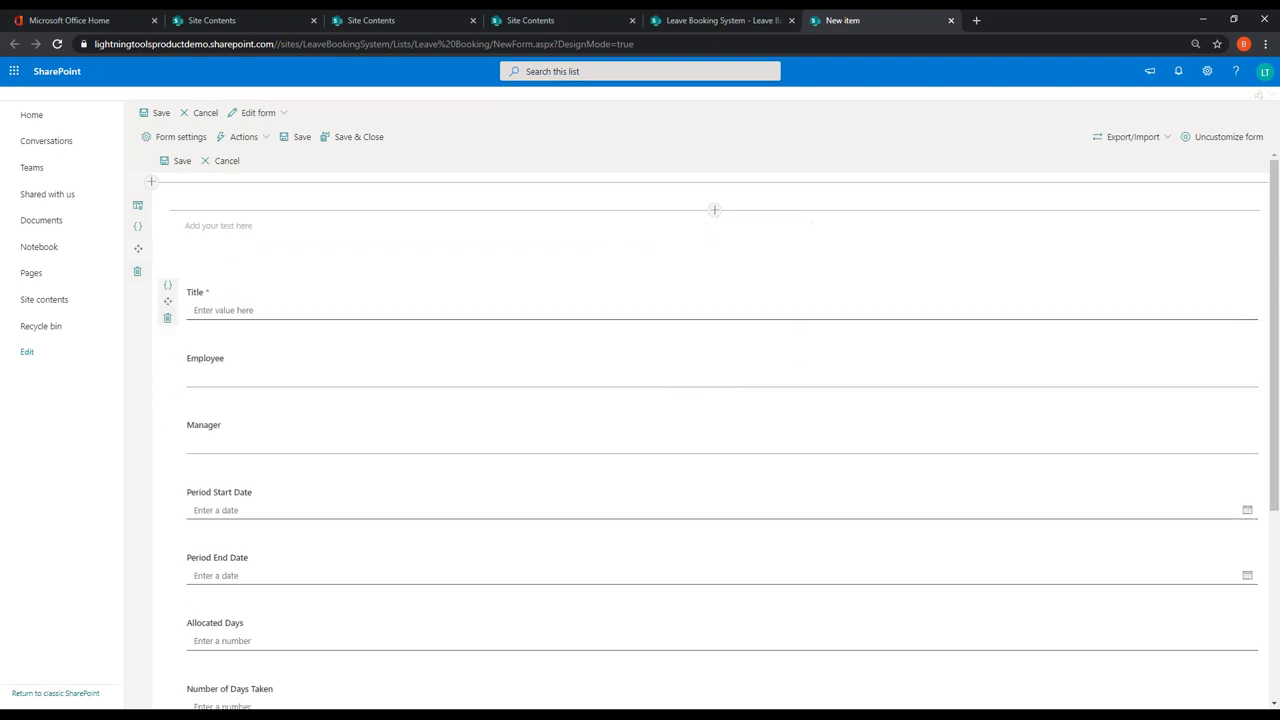
left_click(579, 232)
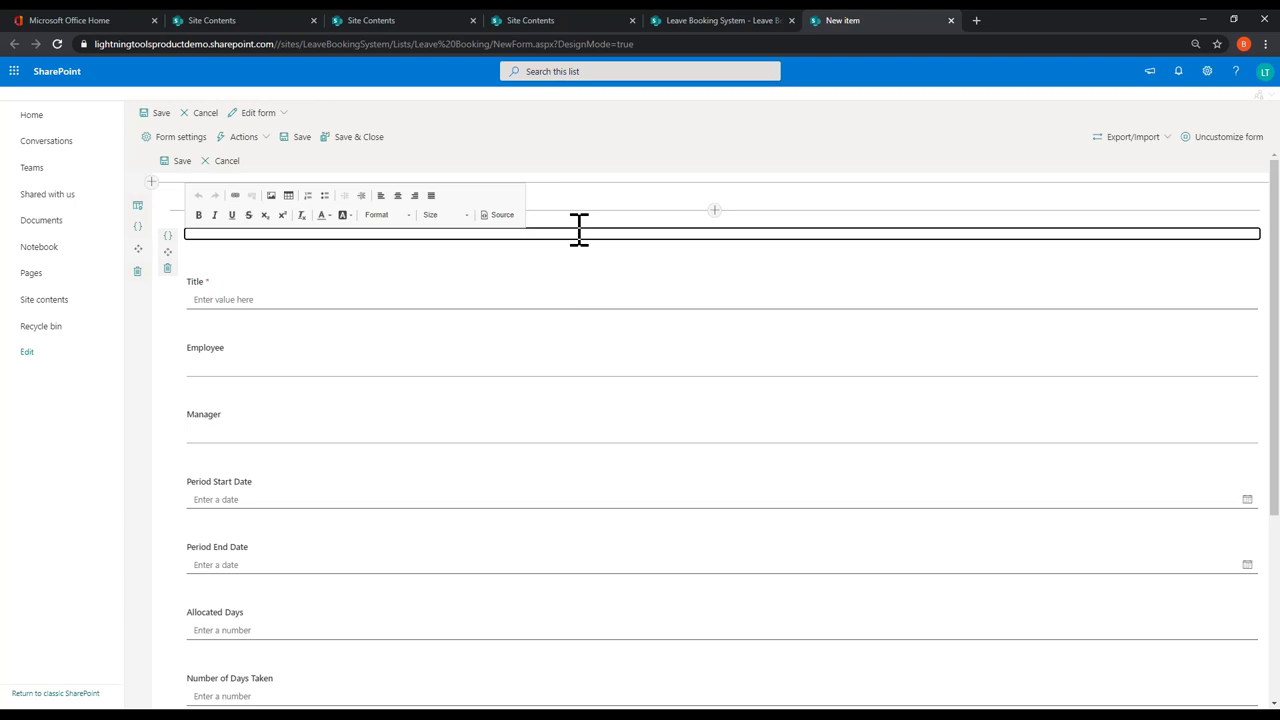
left_click(588, 235)
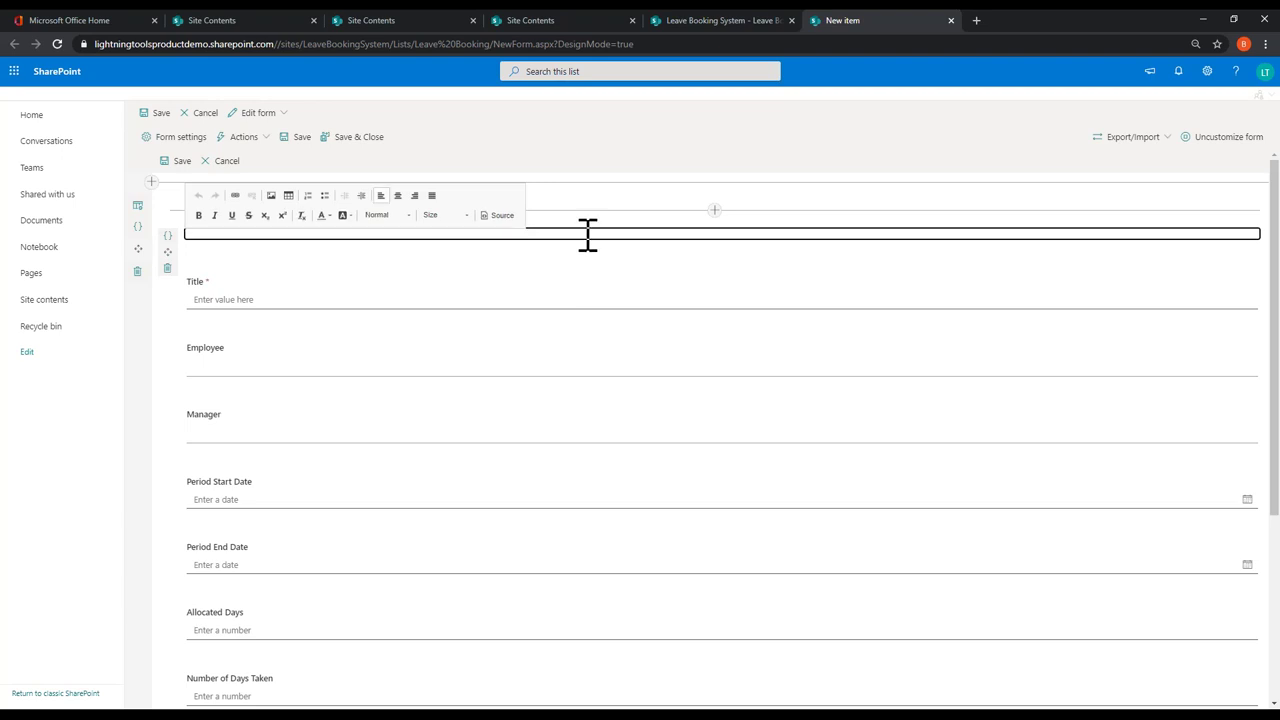
type("Leave Booking")
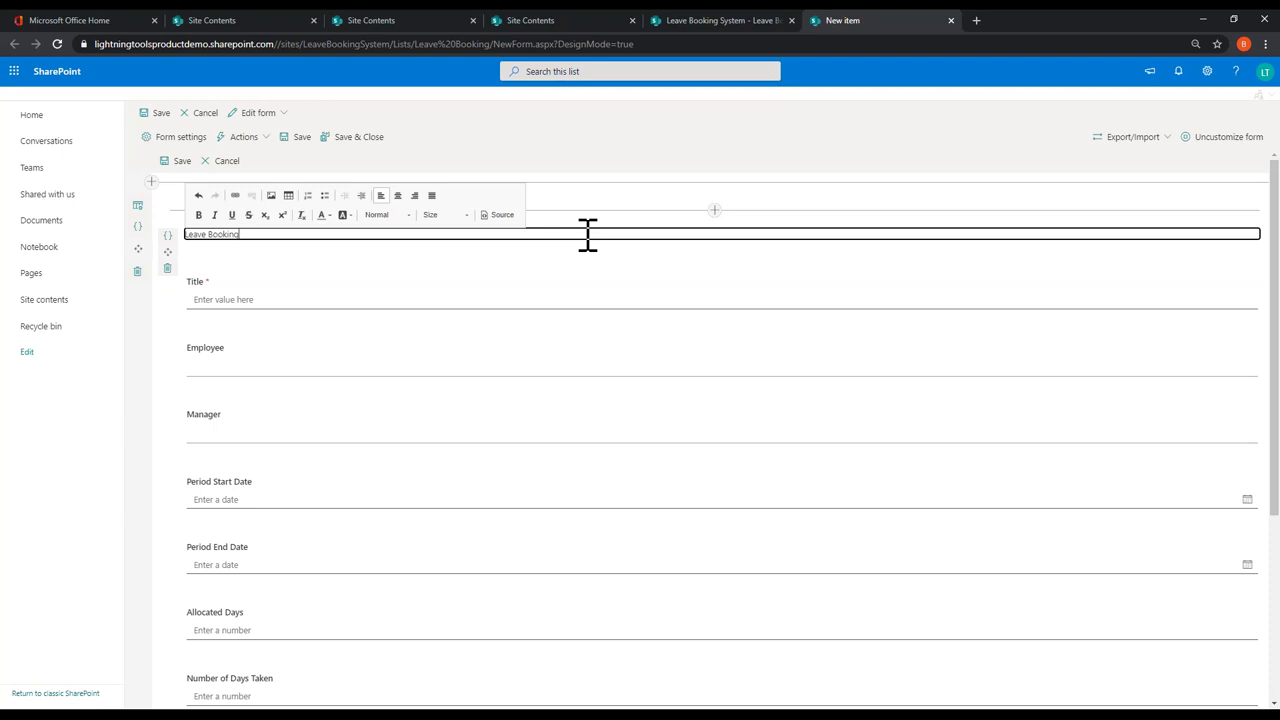
Step: Make 'Leave Booking' a centred Heading 1 and add a centred description line beneath it
left_click_drag(243, 237, 181, 236)
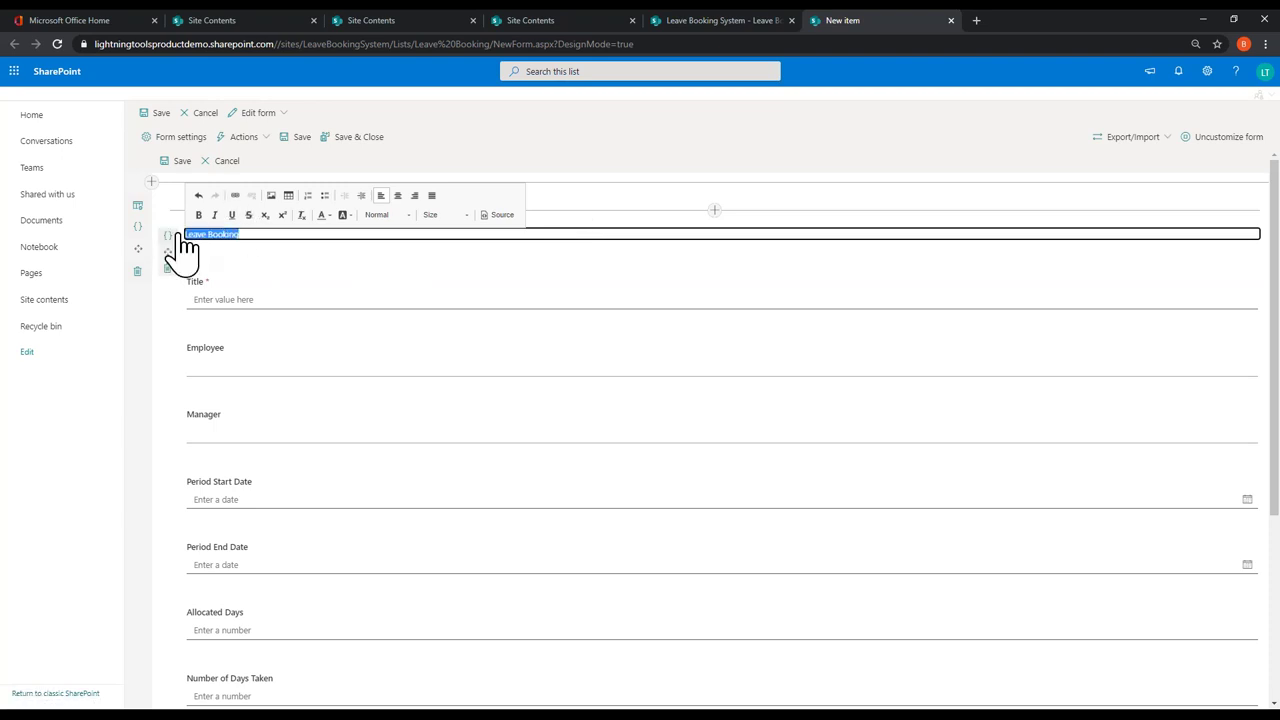
left_click(405, 215)
left_click(402, 266)
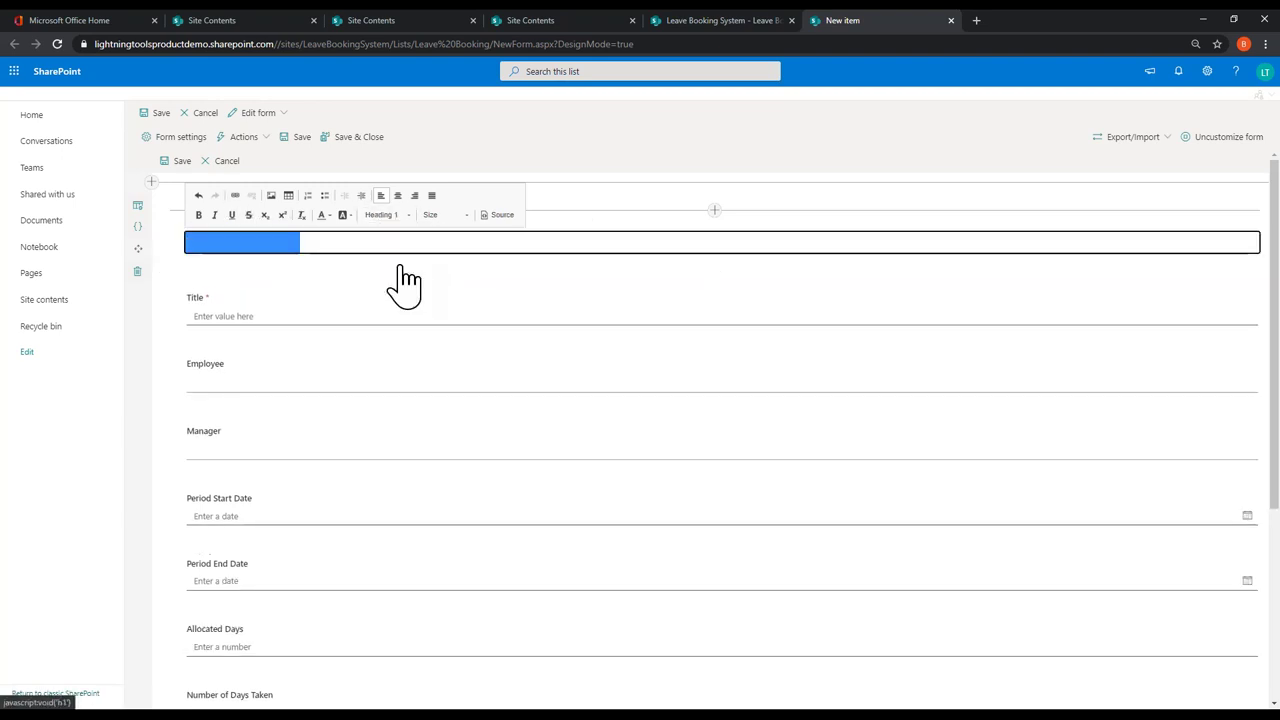
left_click(398, 196)
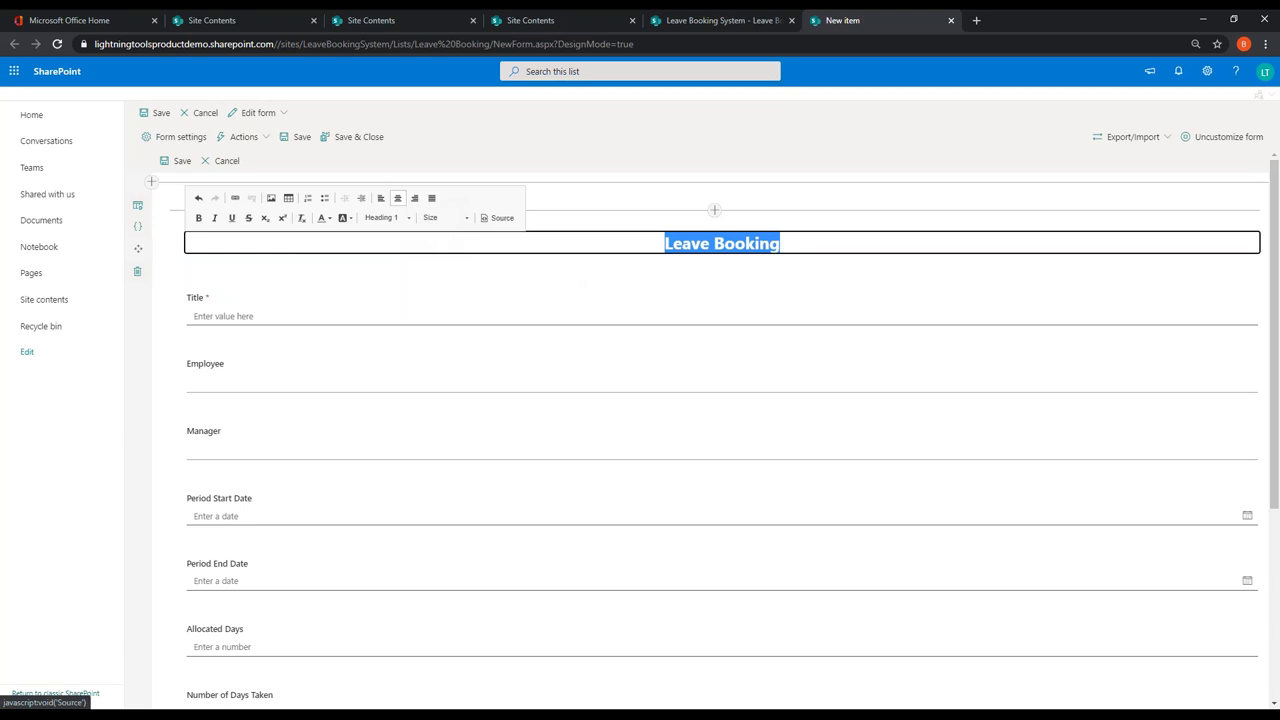
left_click(843, 247)
key("Return")
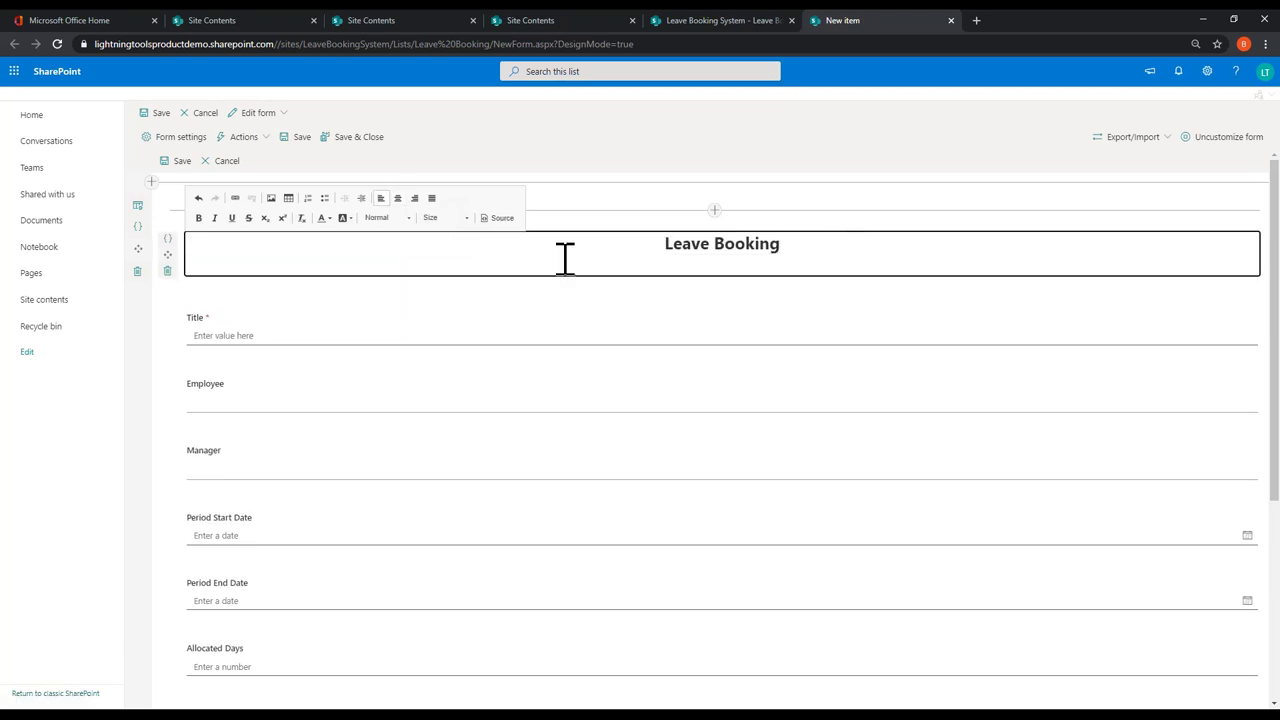
left_click(398, 198)
type("Please book your lea")
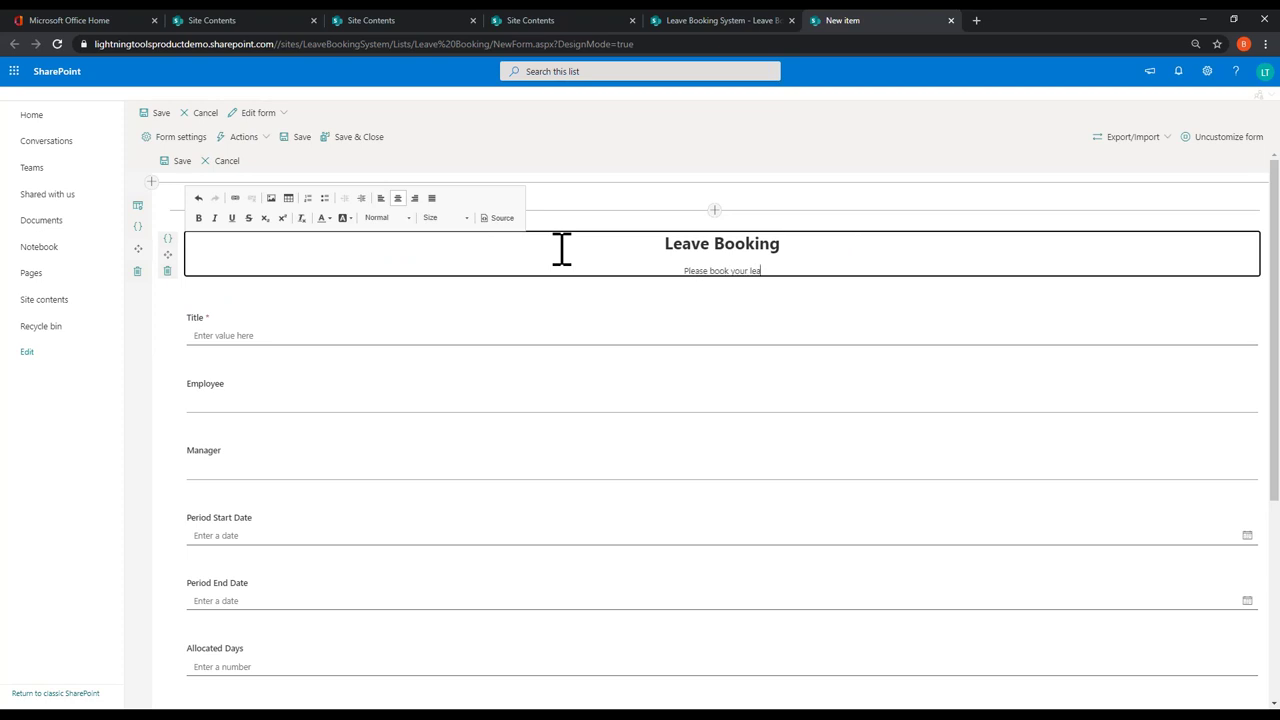
type("ve, and track your leave w")
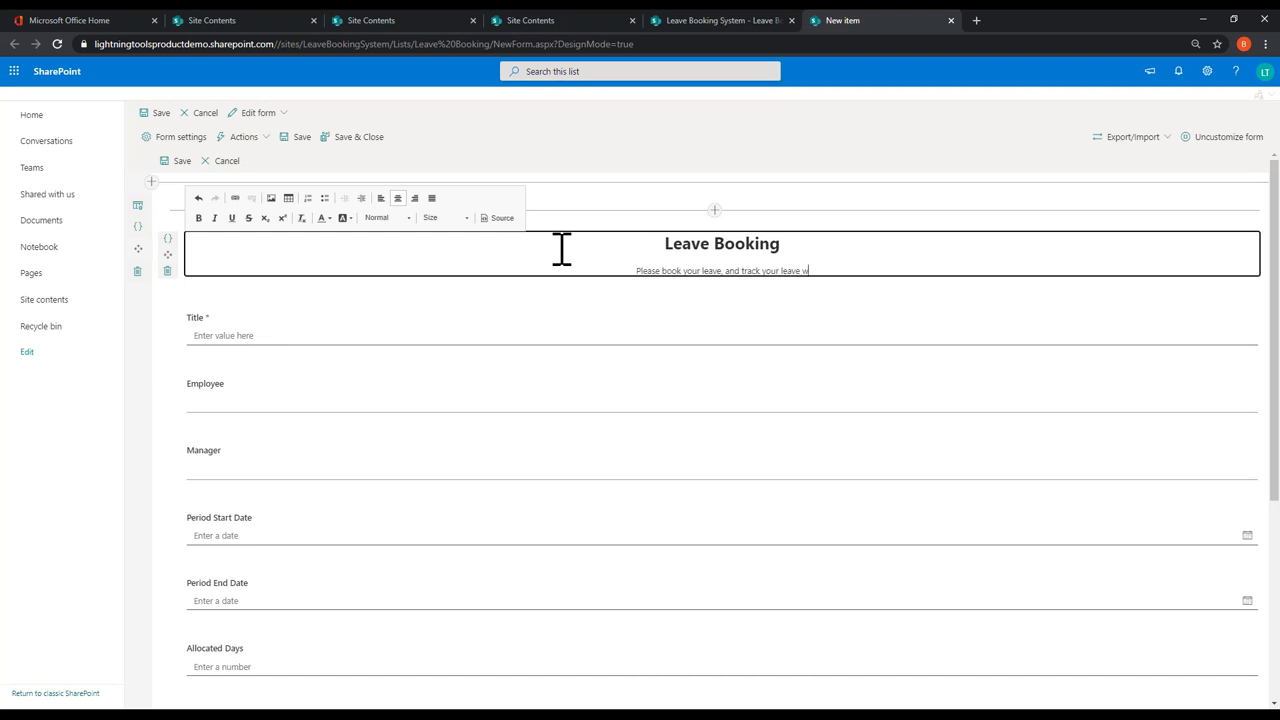
type("ithin iris form.")
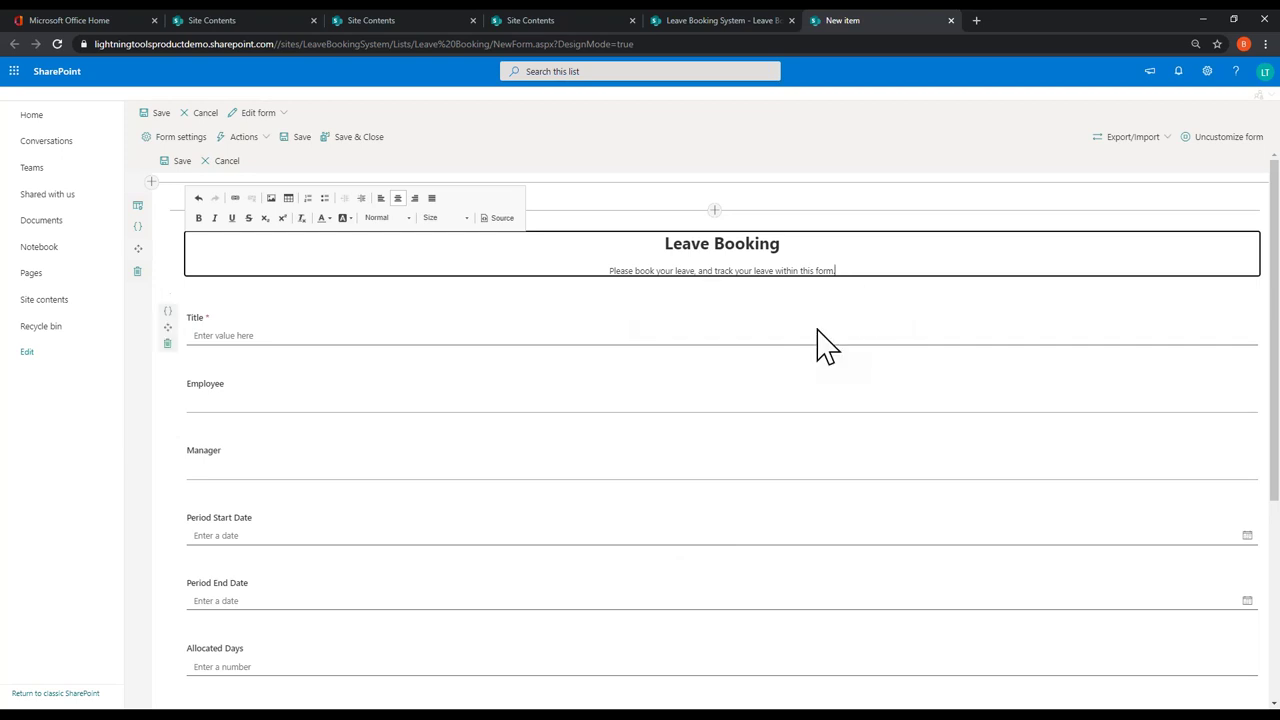
Step: Add a Tabs control below the header with three tabs
left_click(711, 299)
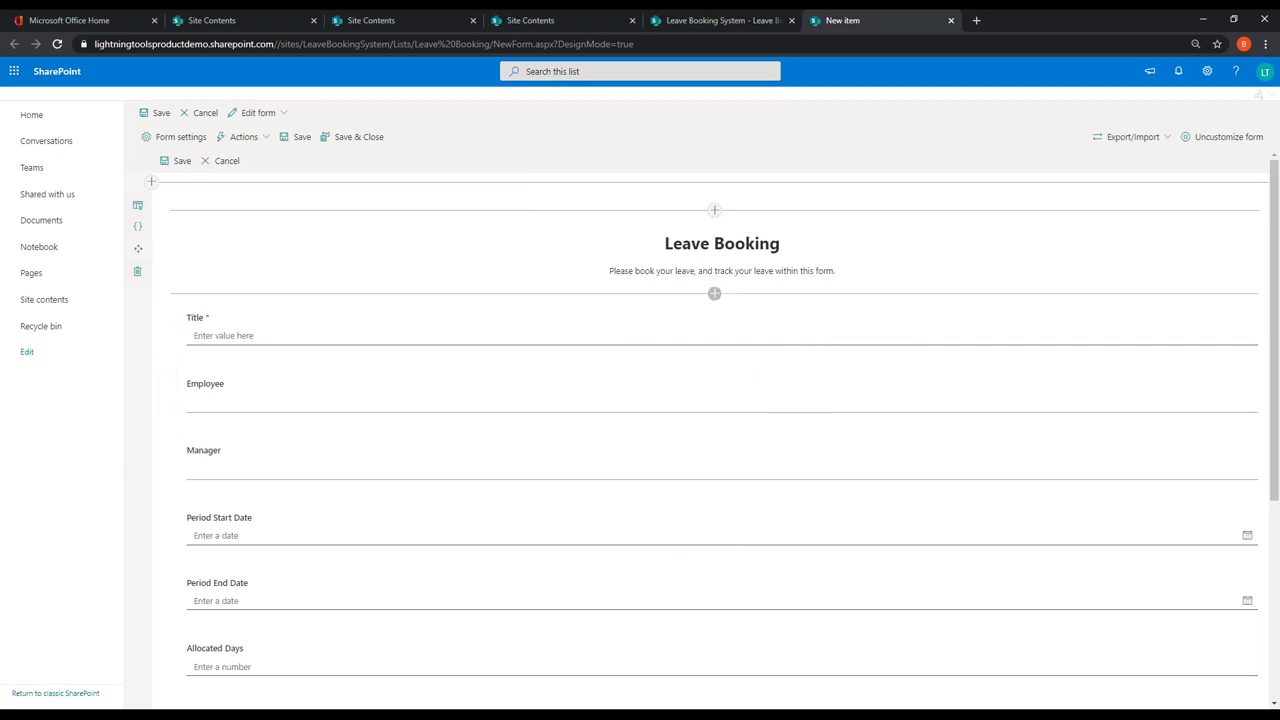
left_click(714, 294)
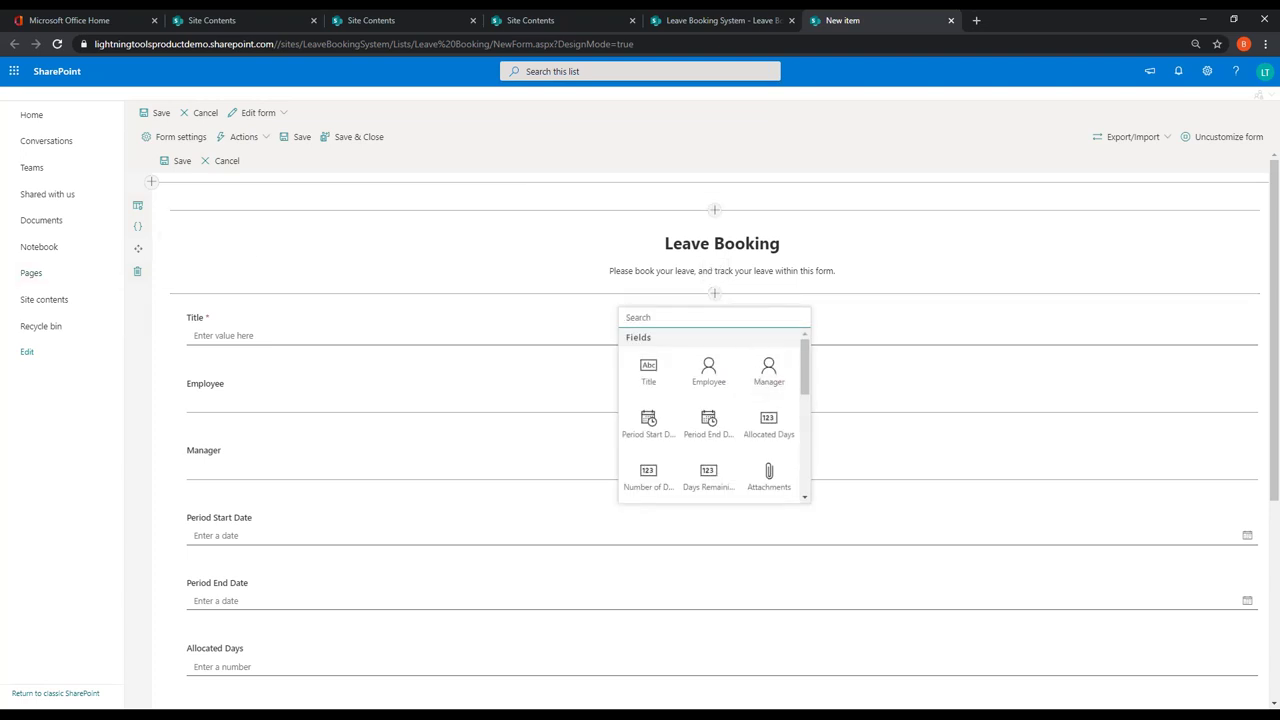
scroll(750, 400, "down", 2)
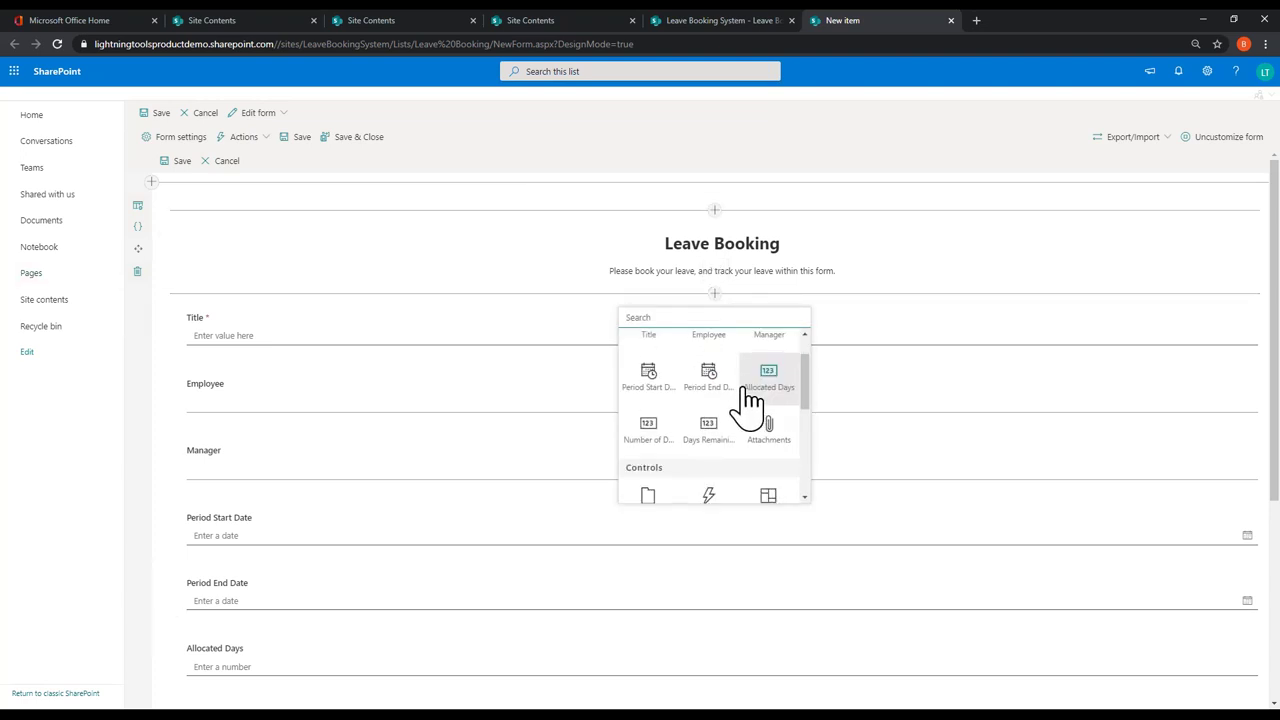
scroll(750, 400, "down", 1)
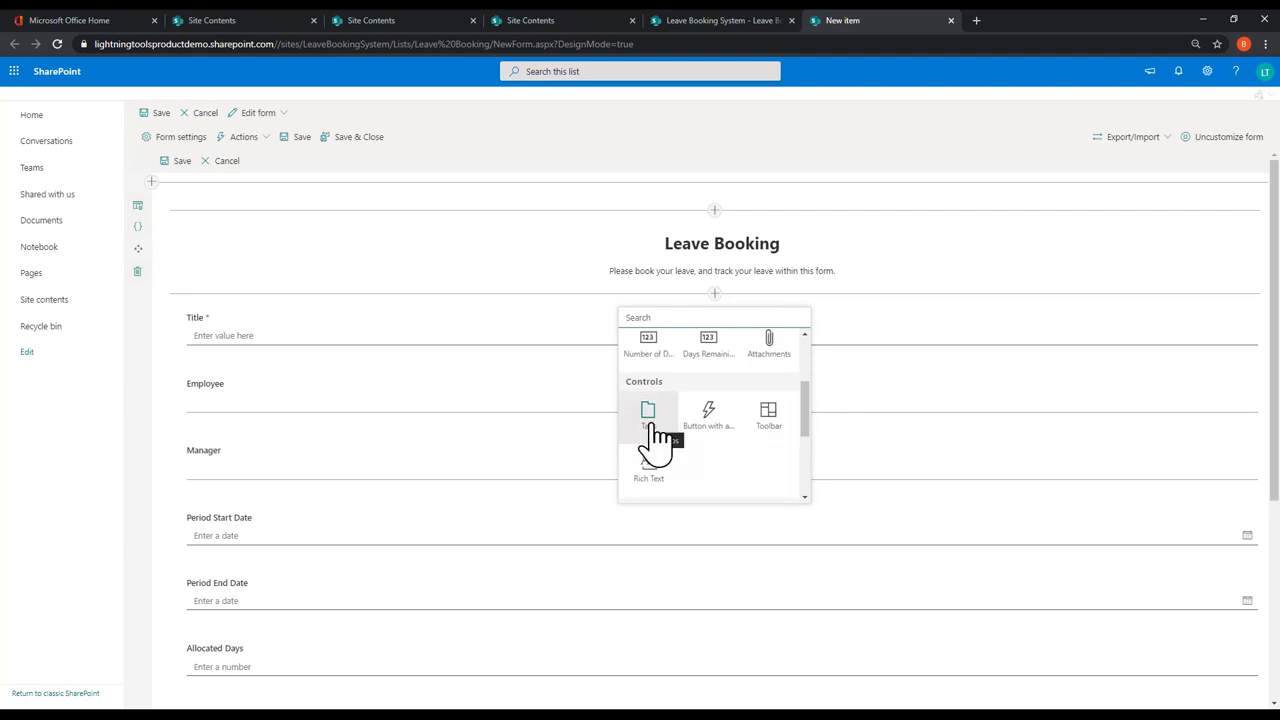
left_click(648, 415)
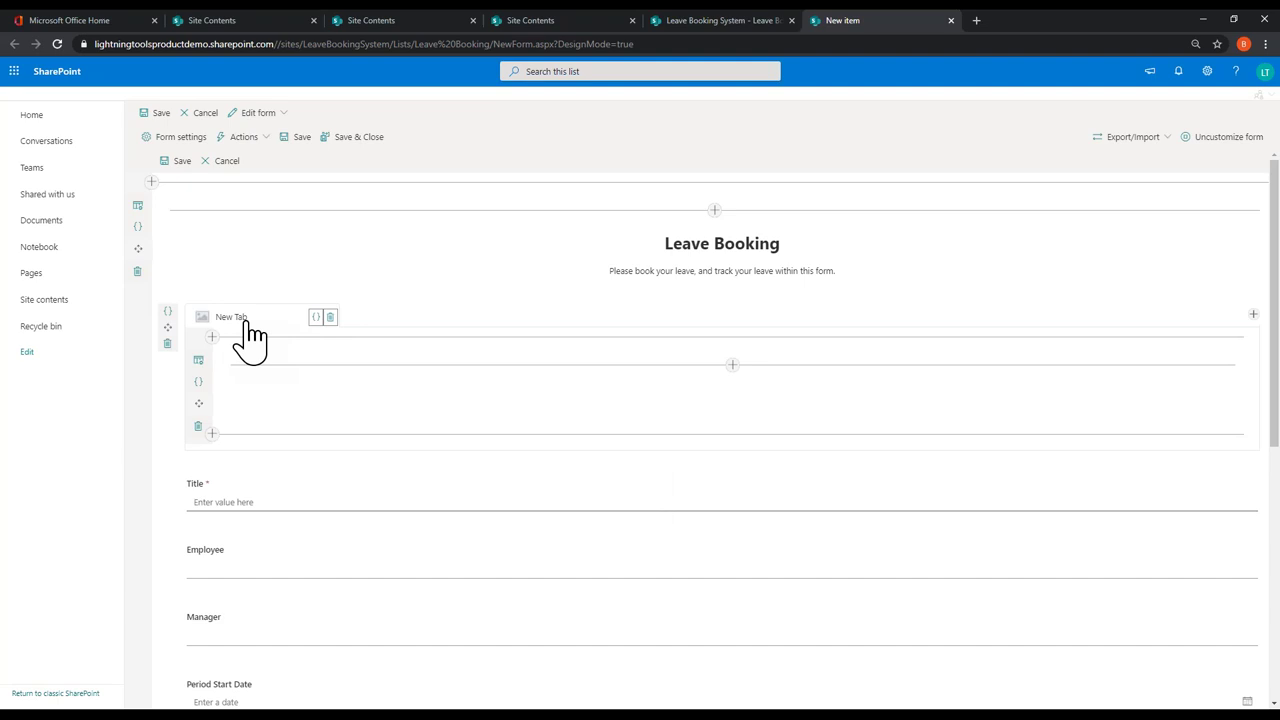
left_click(1253, 316)
left_click(1253, 316)
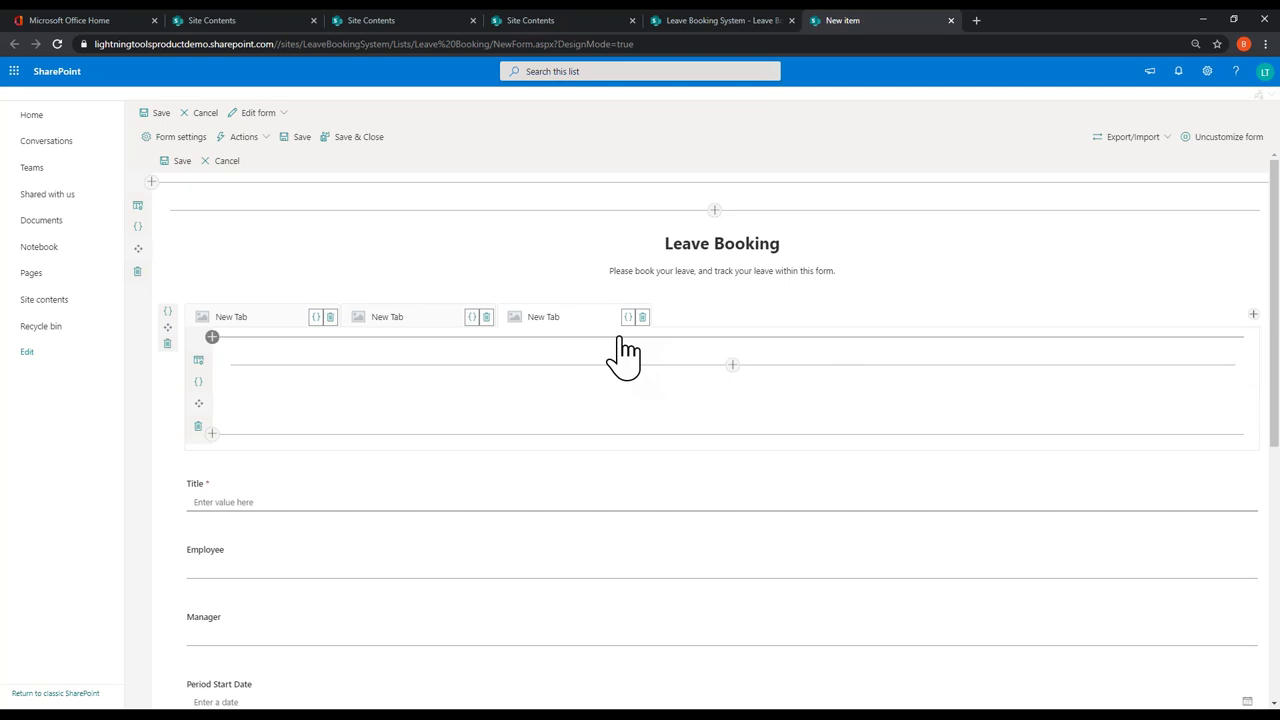
Step: Rename the first tab to 'Book Your Leave'
left_click(546, 320)
left_click(247, 328)
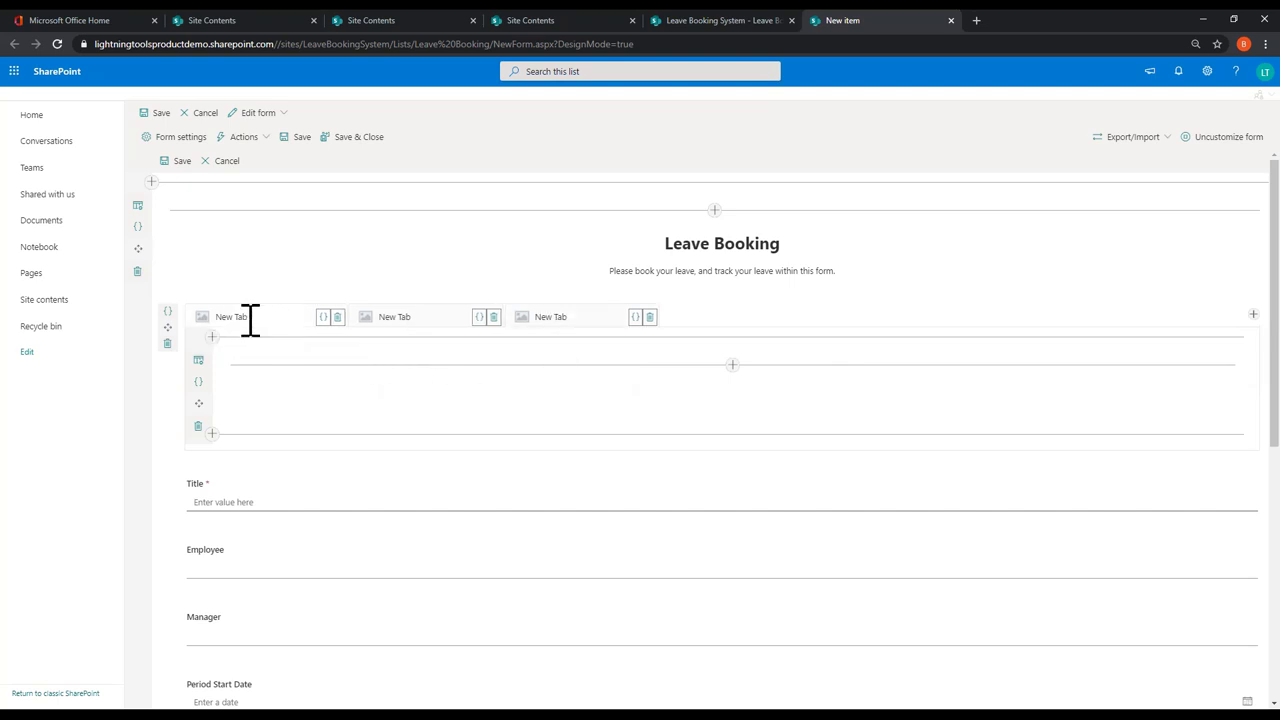
left_click_drag(250, 320, 246, 317)
double_click(244, 316)
triple_click(245, 316)
type("Book Your Leave")
Step: Rename the other two tabs 'Leave Calendar' and 'Allocation of Leave'
triple_click(401, 316)
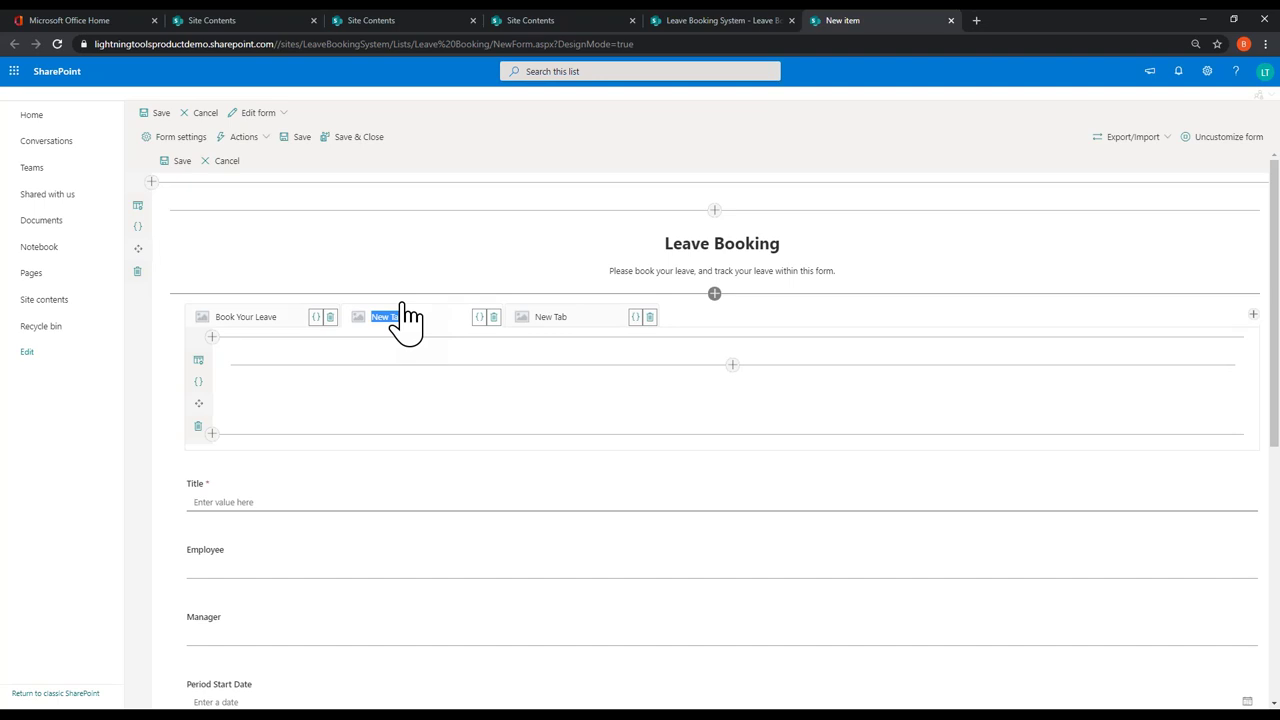
type("Leave Calendar")
triple_click(543, 317)
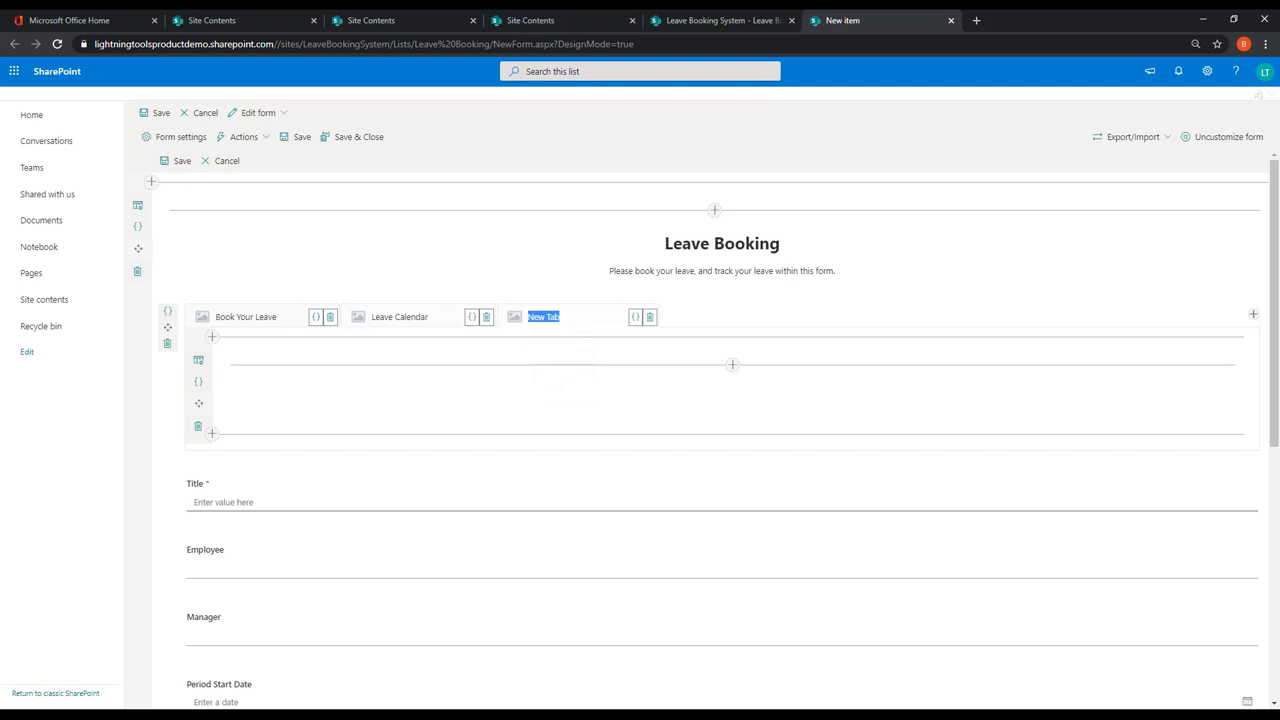
type("Alloc")
type("ation of Leave")
left_click(974, 272)
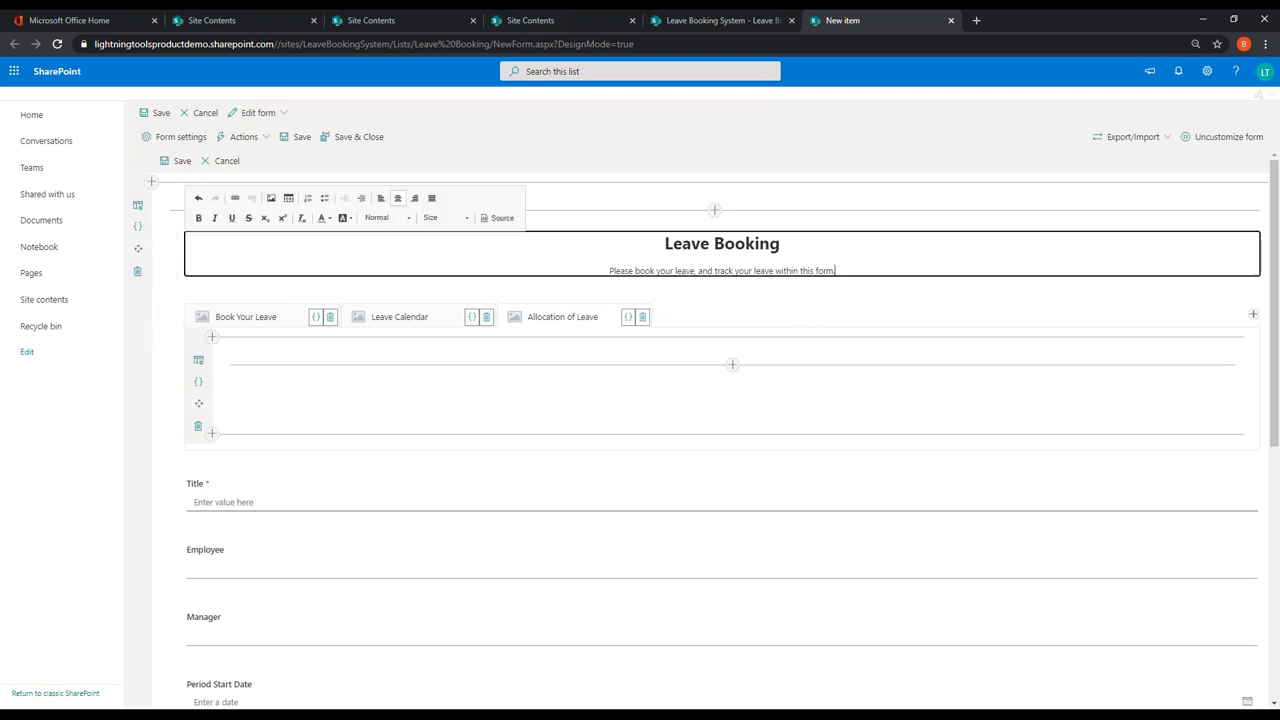
left_click(208, 331)
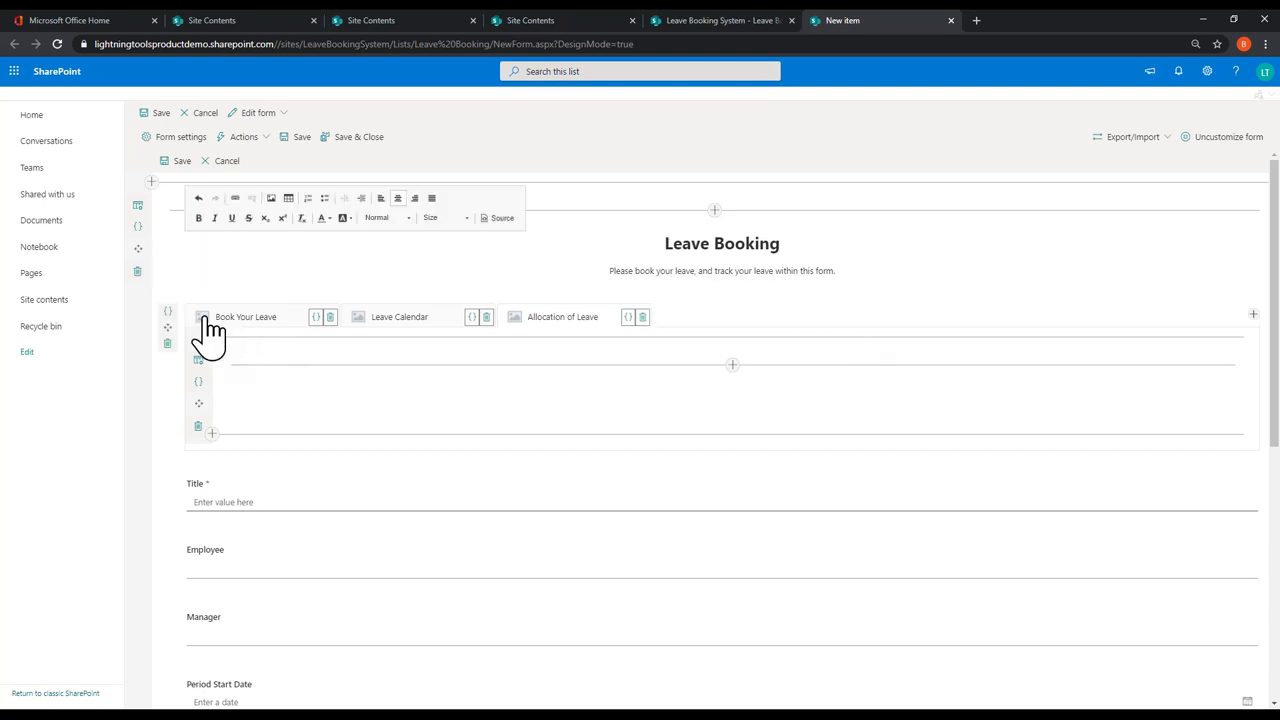
left_click(208, 331)
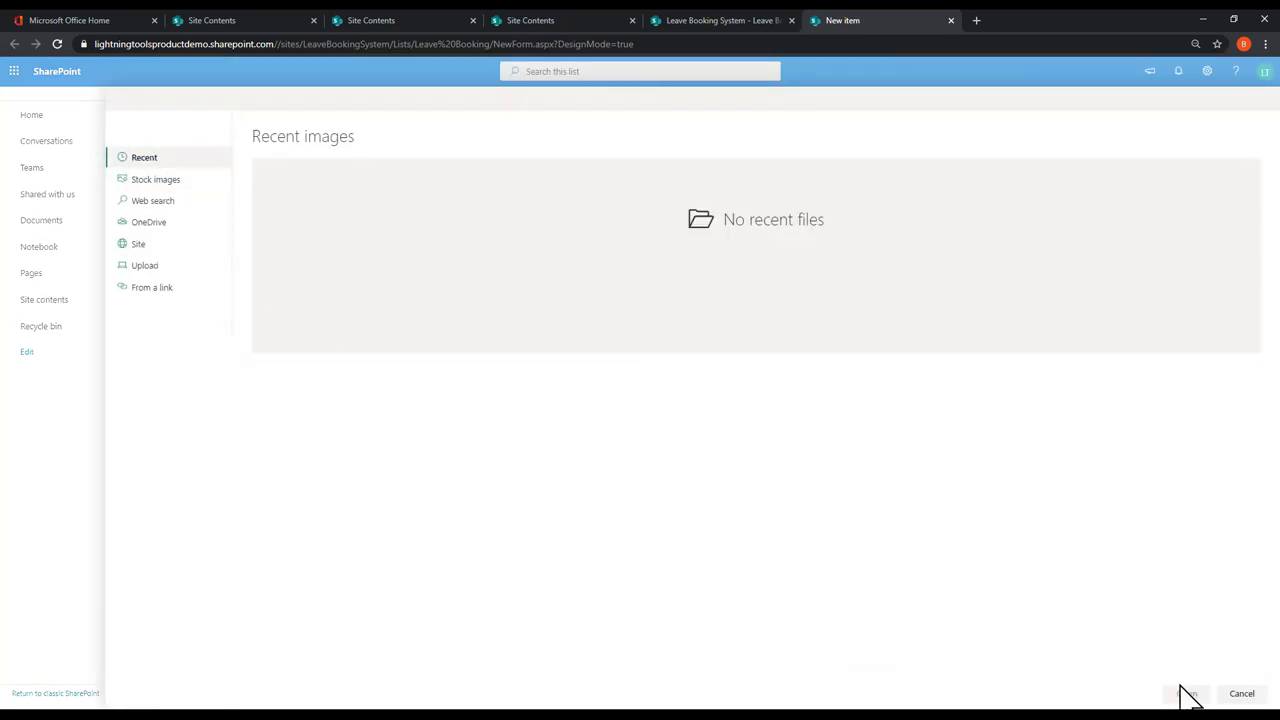
left_click(1240, 693)
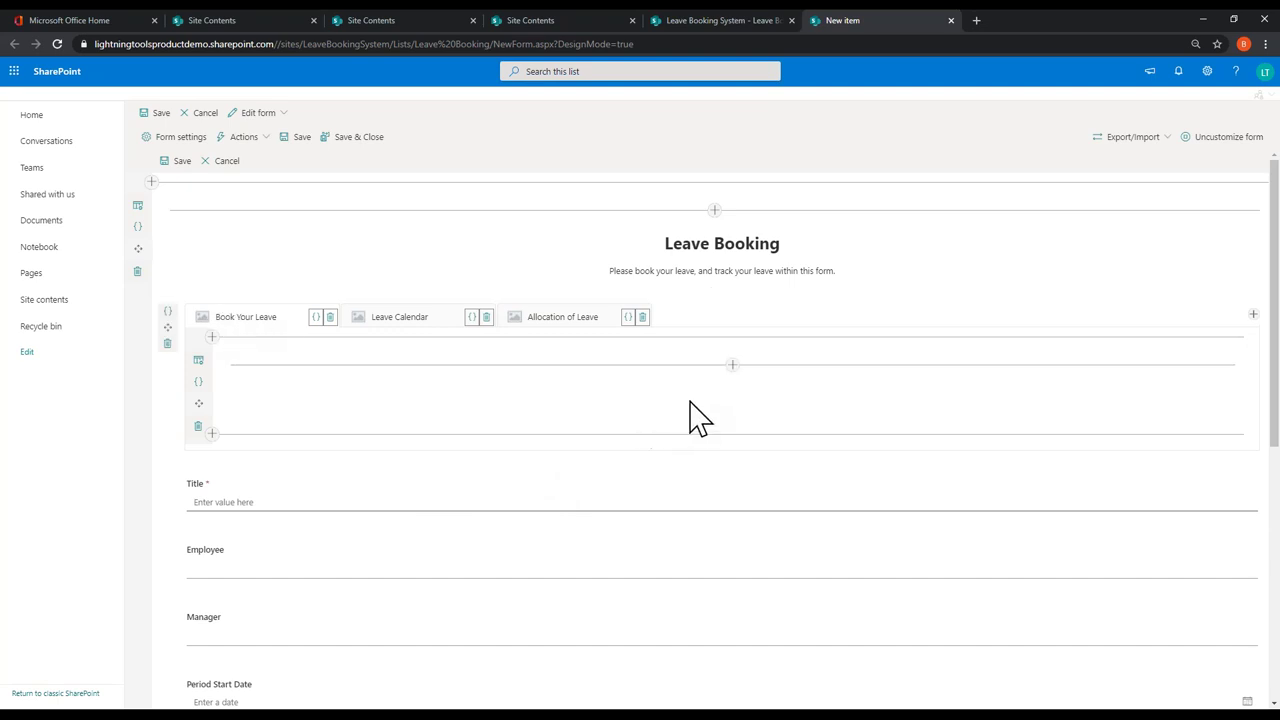
Step: Insert the Book Leave list web part inside the Book Your Leave tab
left_click(732, 366)
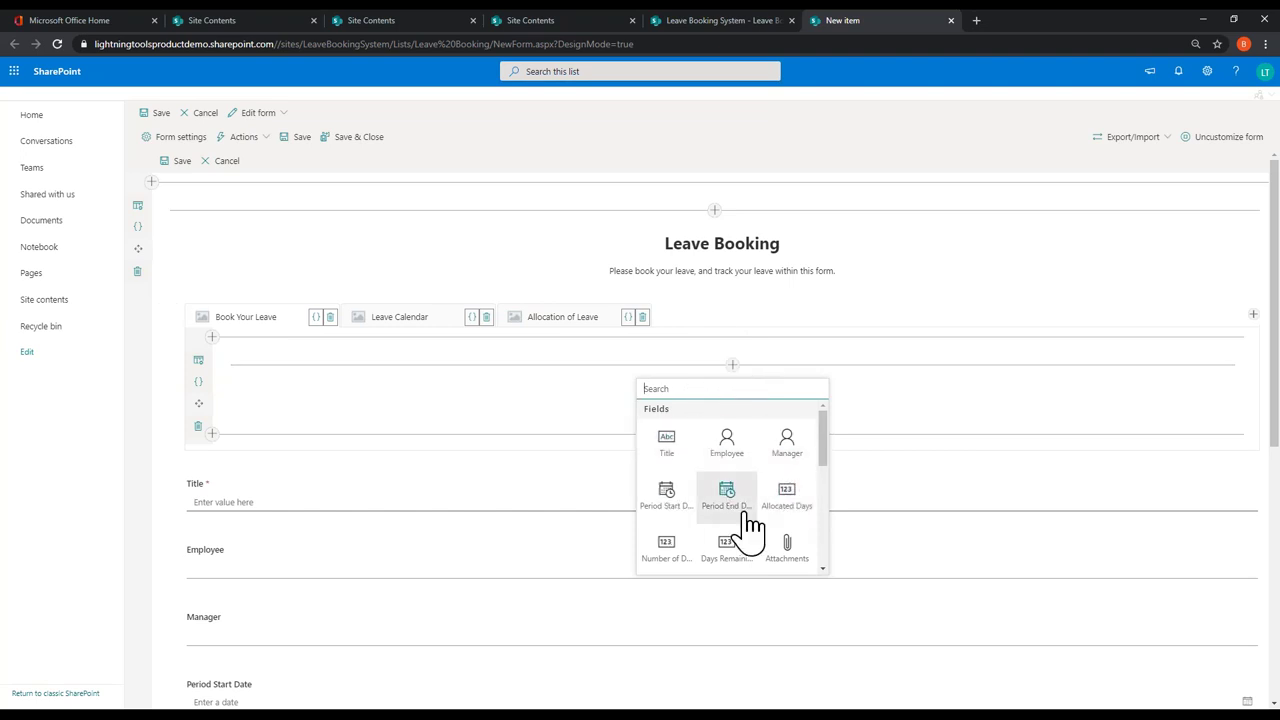
scroll(745, 535, "down", 5)
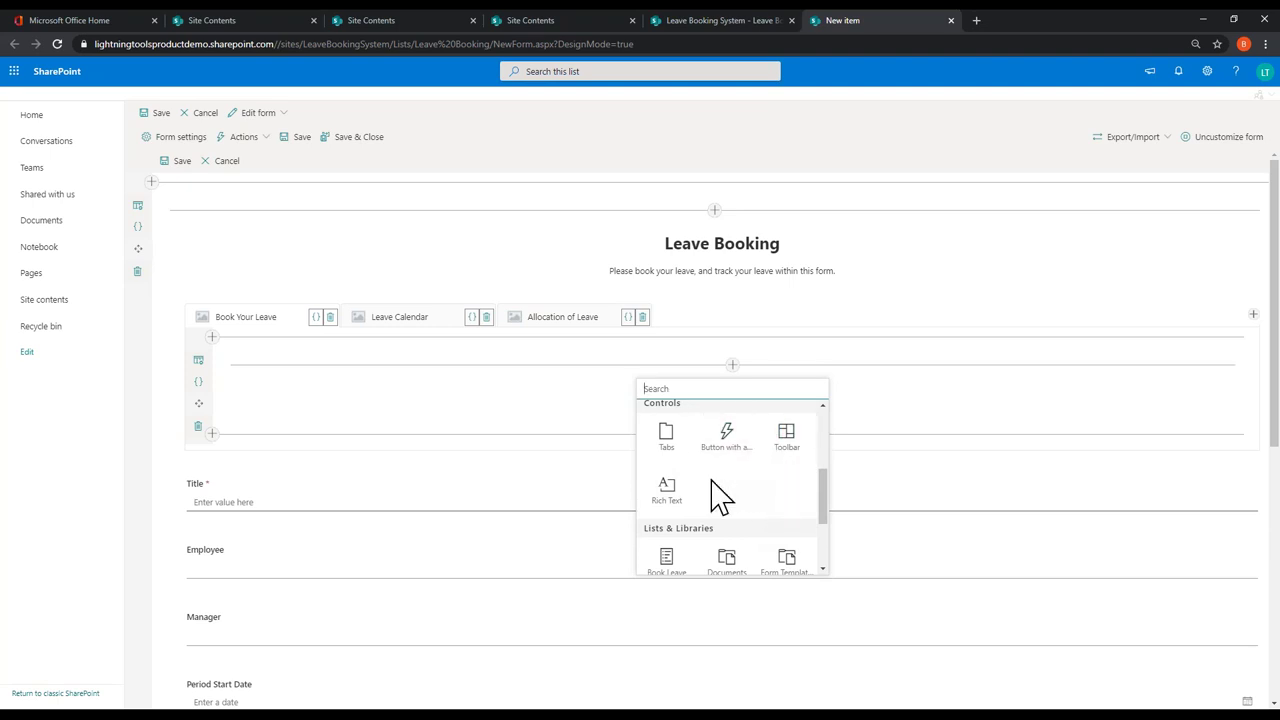
scroll(785, 478, "down", 1)
scroll(790, 485, "down", 1)
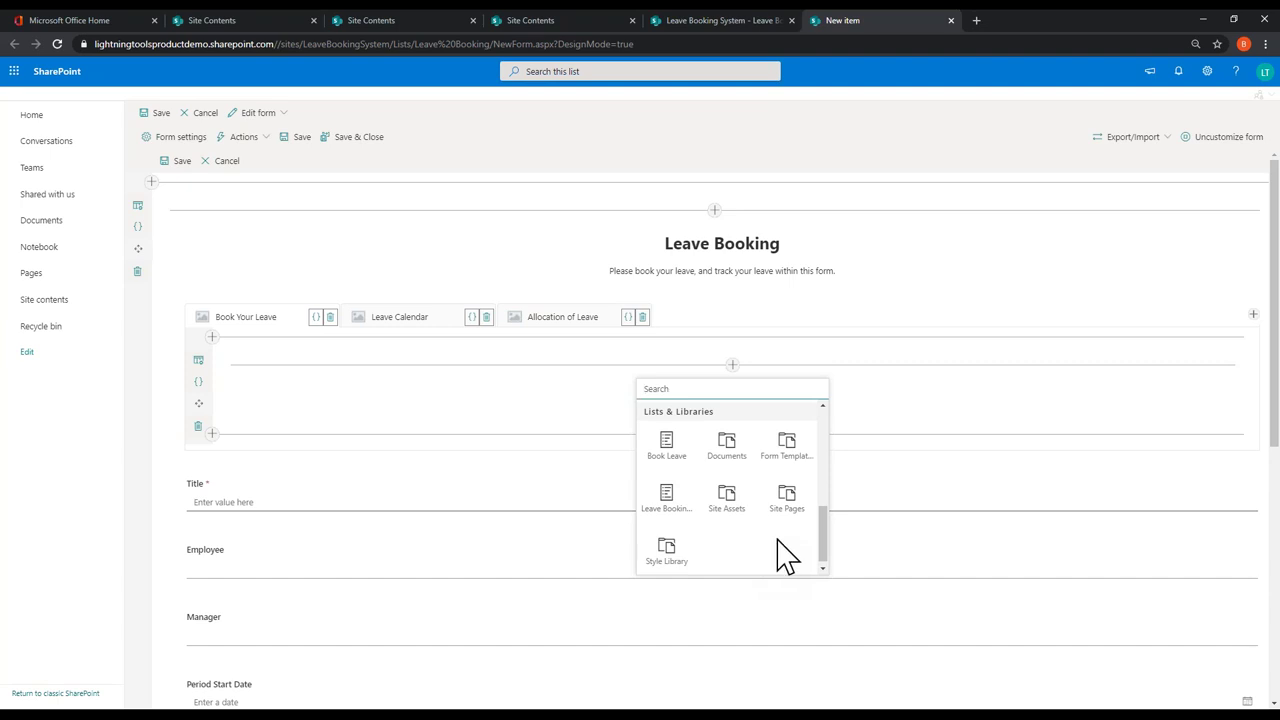
left_click(667, 448)
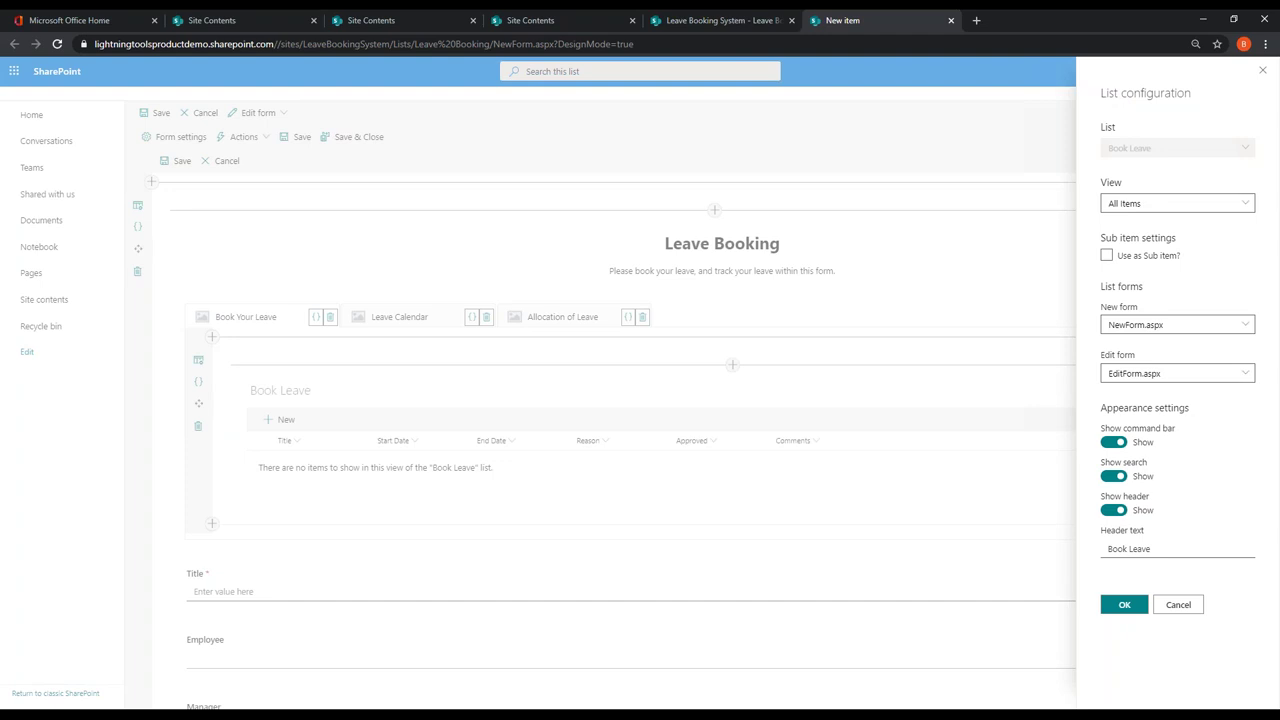
Step: Make the Book Leave list a sub-item list linked through a new LookupToLeave Booking lookup
left_click(1124, 259)
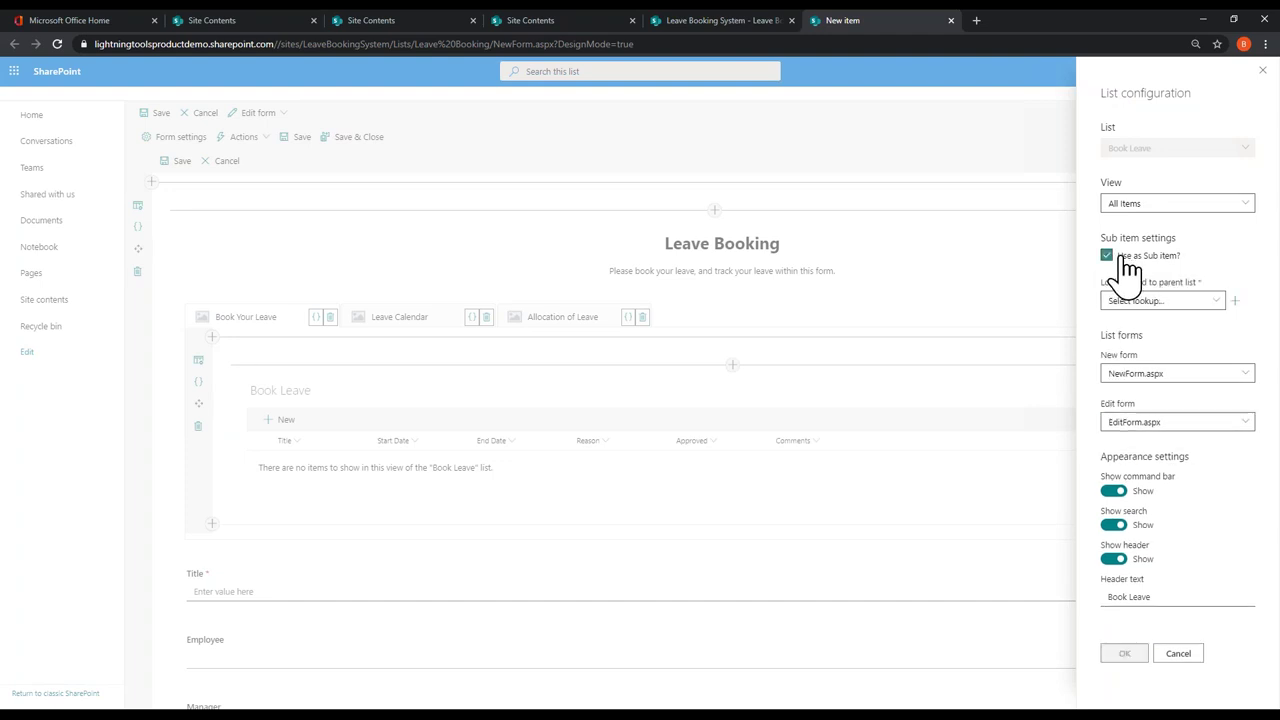
left_click(1211, 304)
left_click(1235, 304)
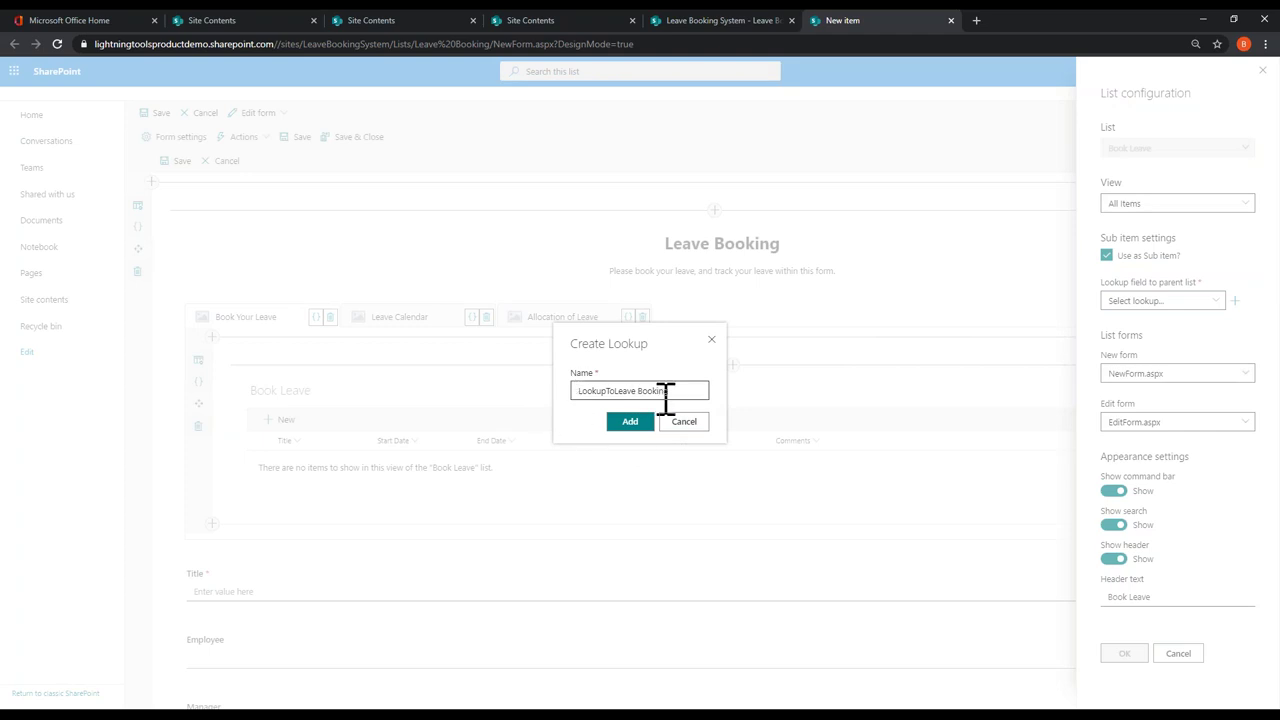
left_click(630, 424)
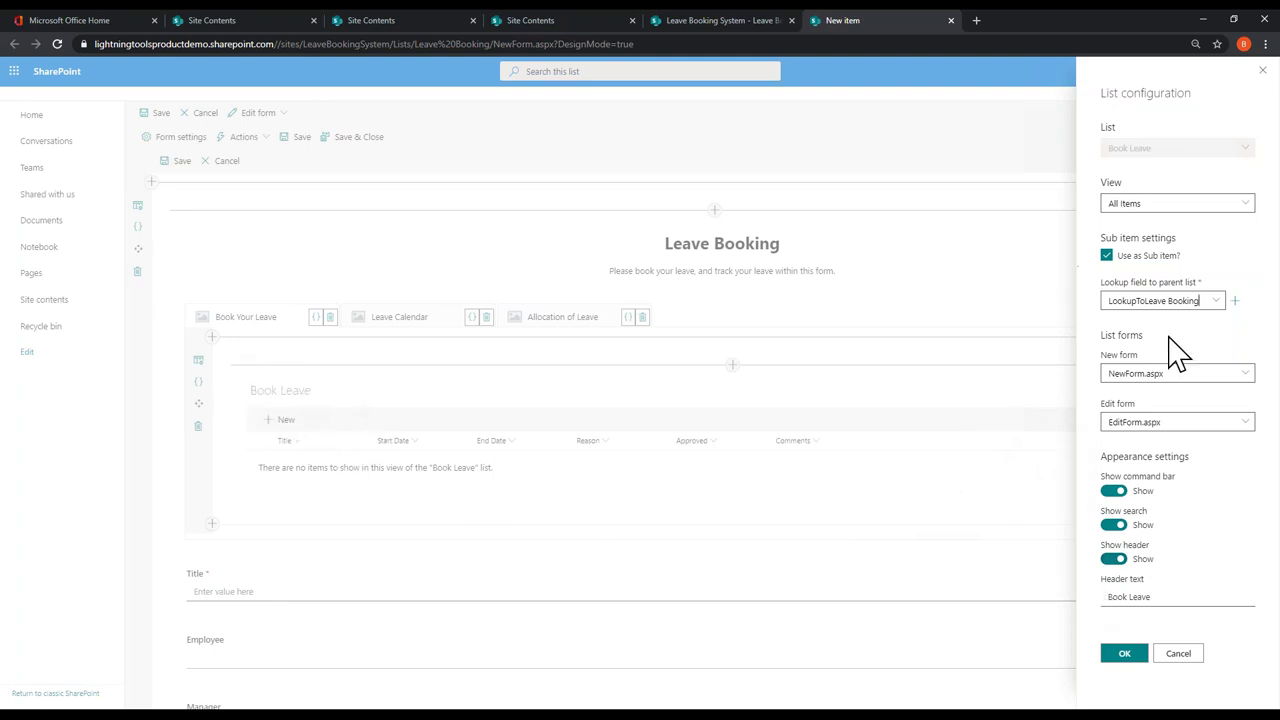
left_click(1122, 656)
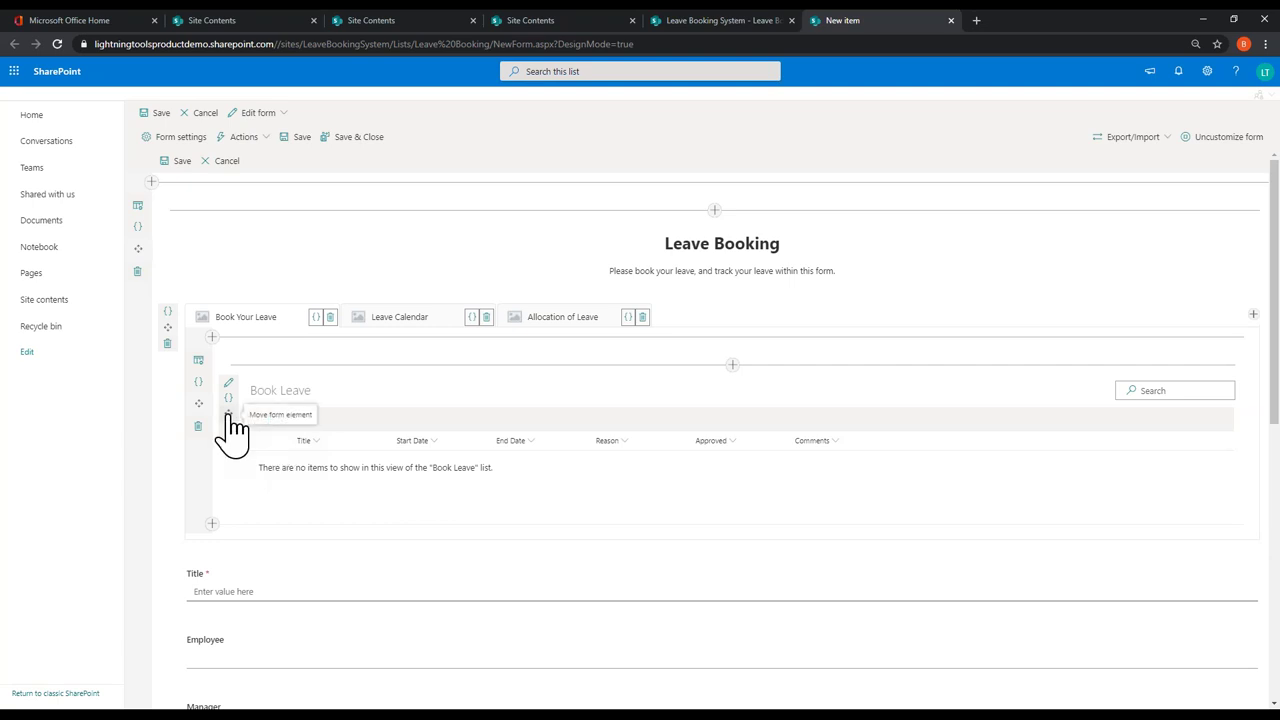
Step: Embed the Leave Booking Calendar list in the Leave Calendar tab using its Calendar view
left_click(397, 318)
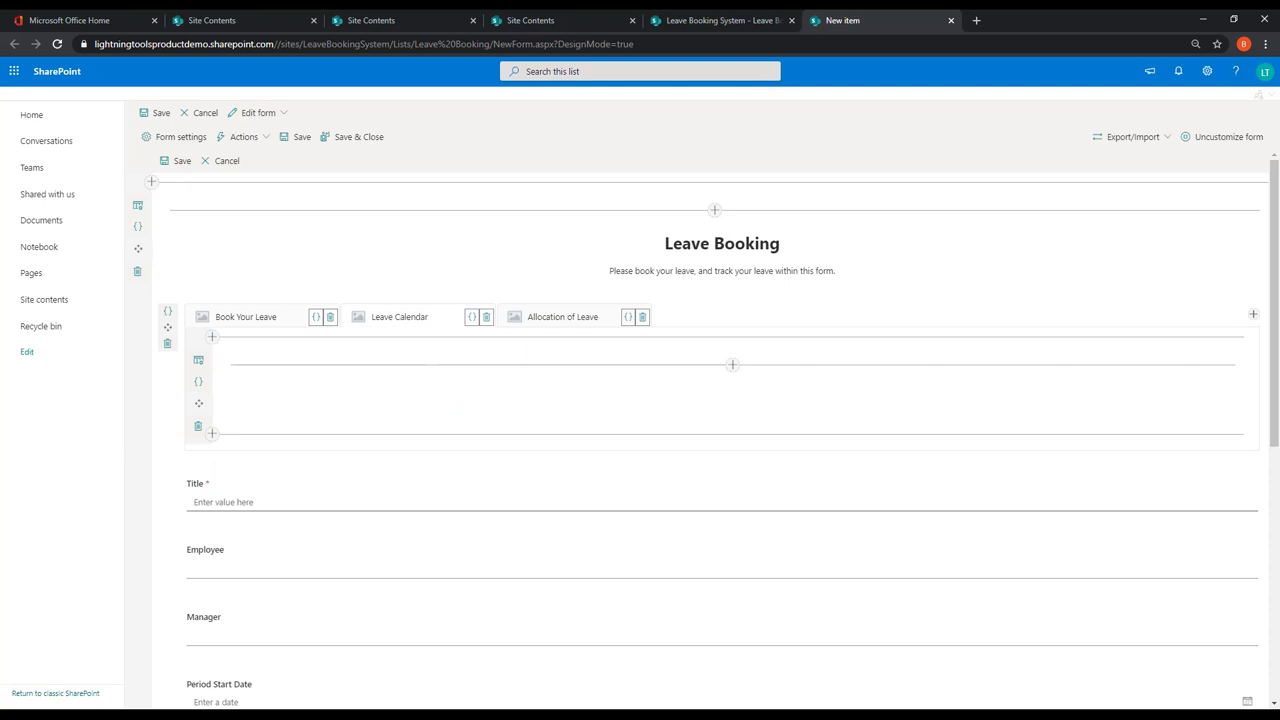
left_click(733, 365)
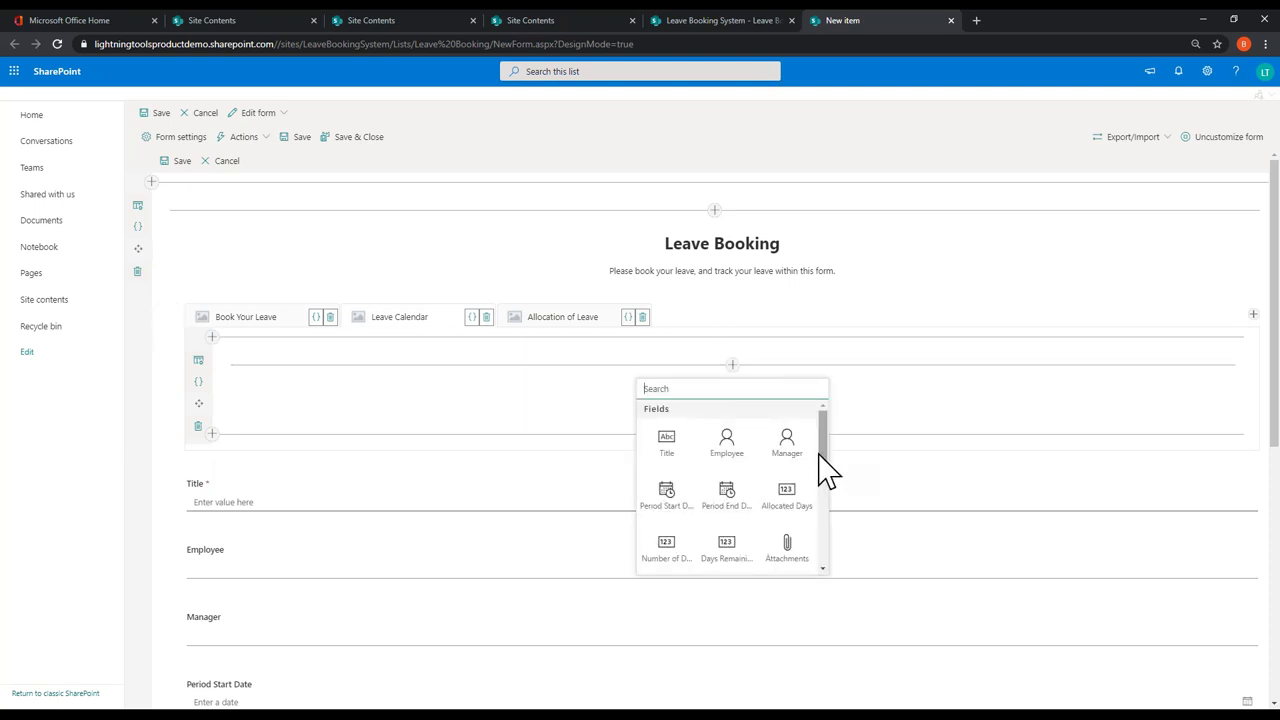
left_click_drag(829, 469, 823, 551)
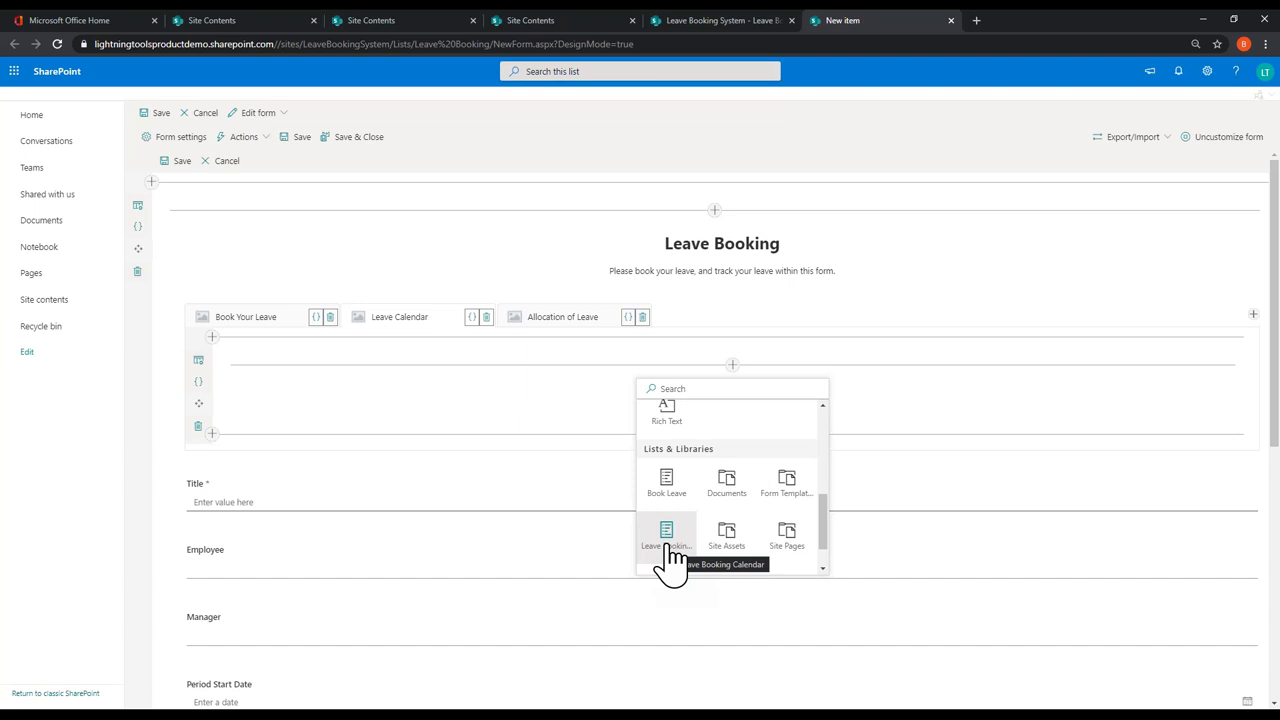
left_click(665, 540)
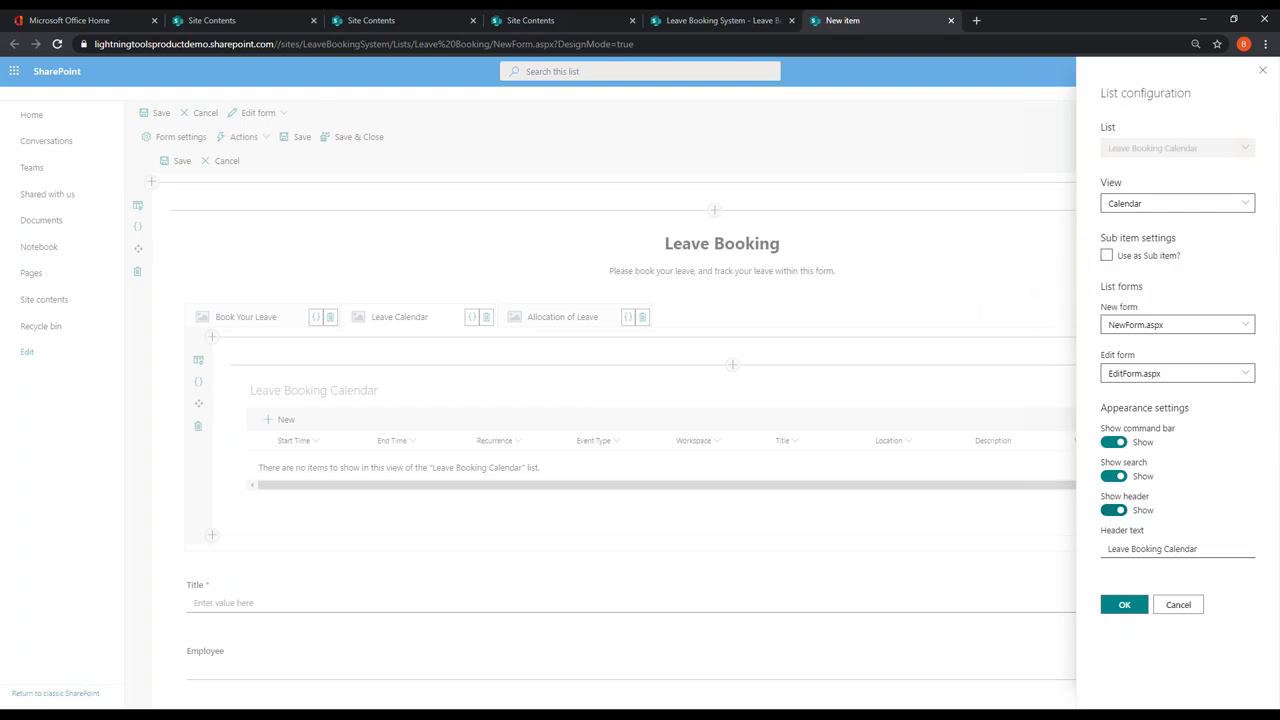
left_click(1121, 606)
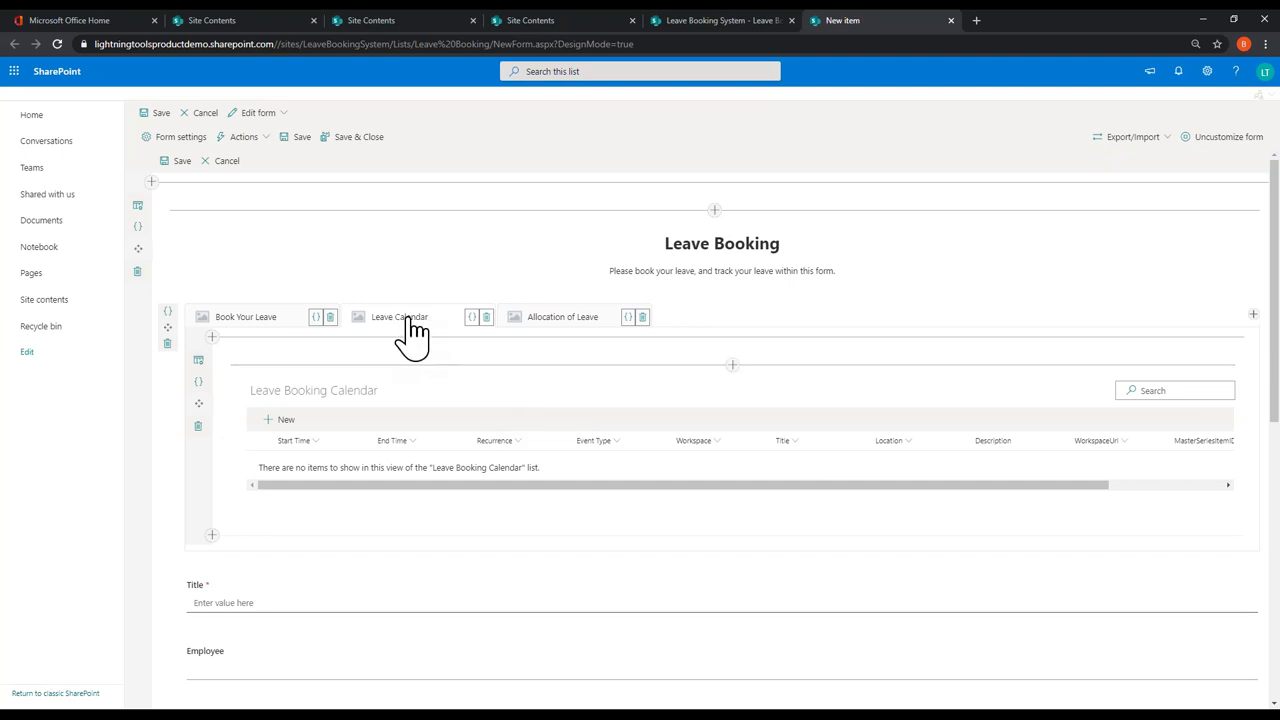
Step: Open the Expression Builder for the Allocation of Leave tab's Enabled condition
left_click(562, 320)
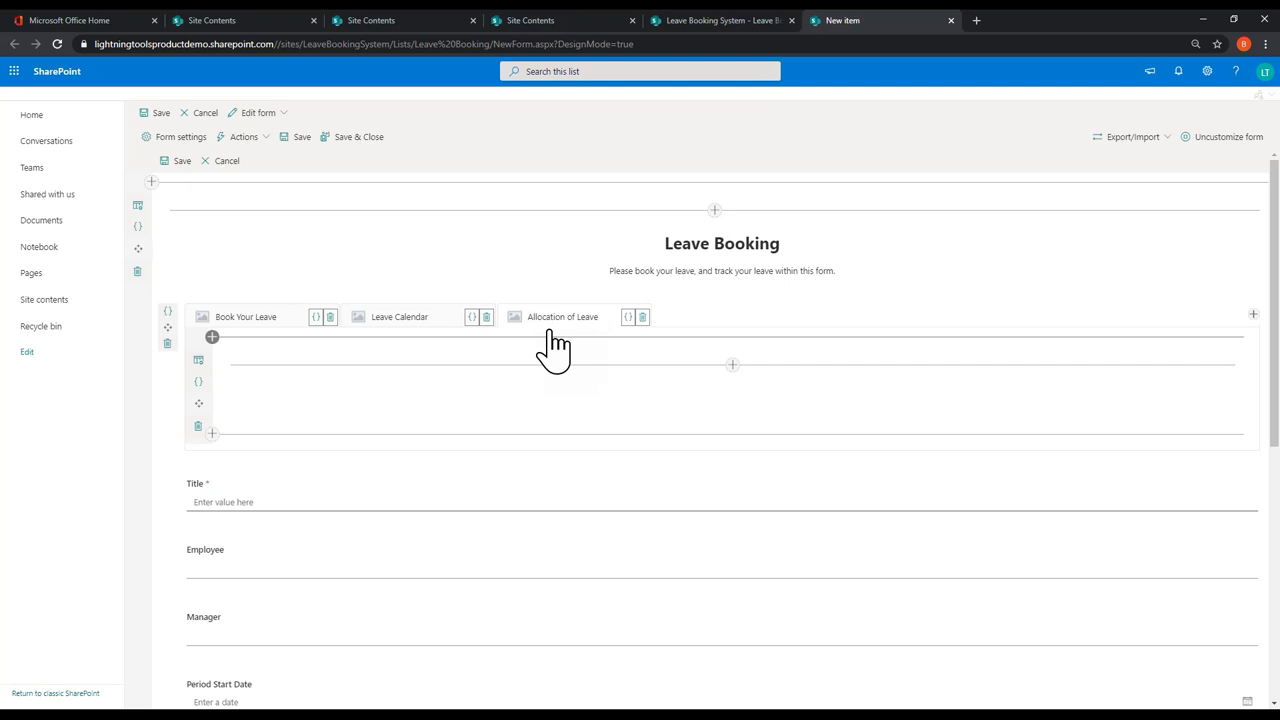
left_click(628, 318)
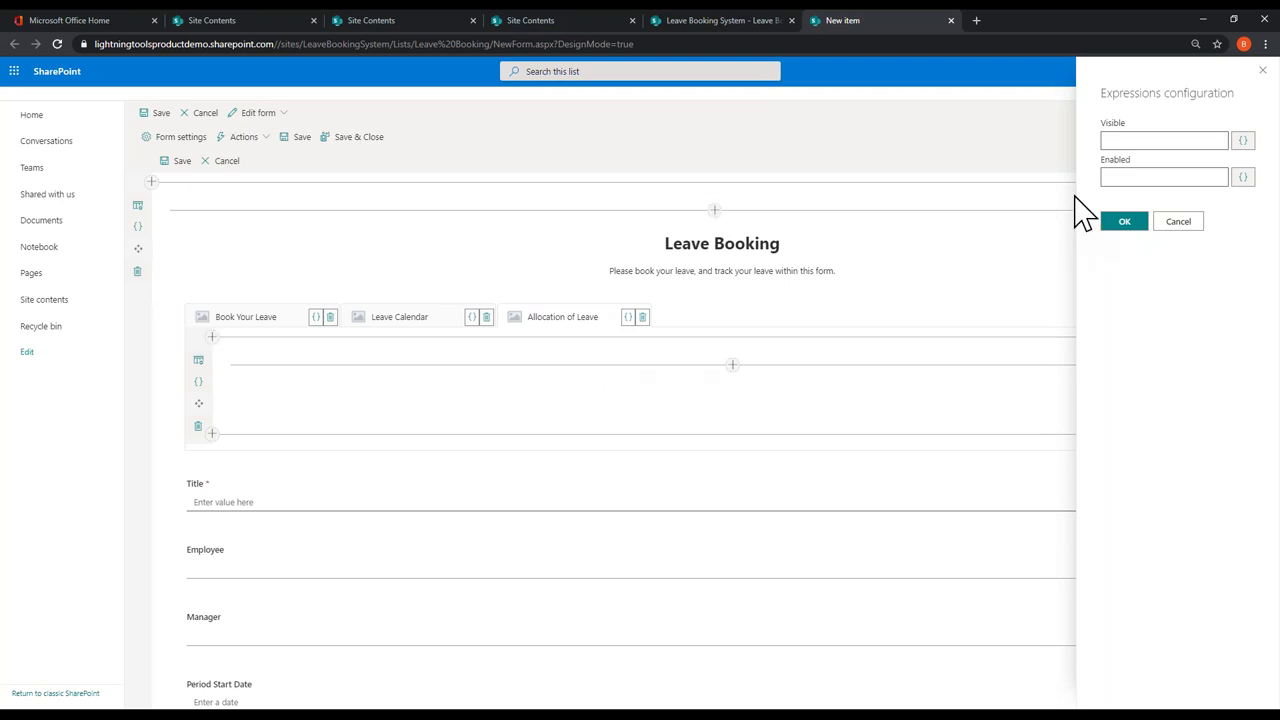
left_click(1242, 179)
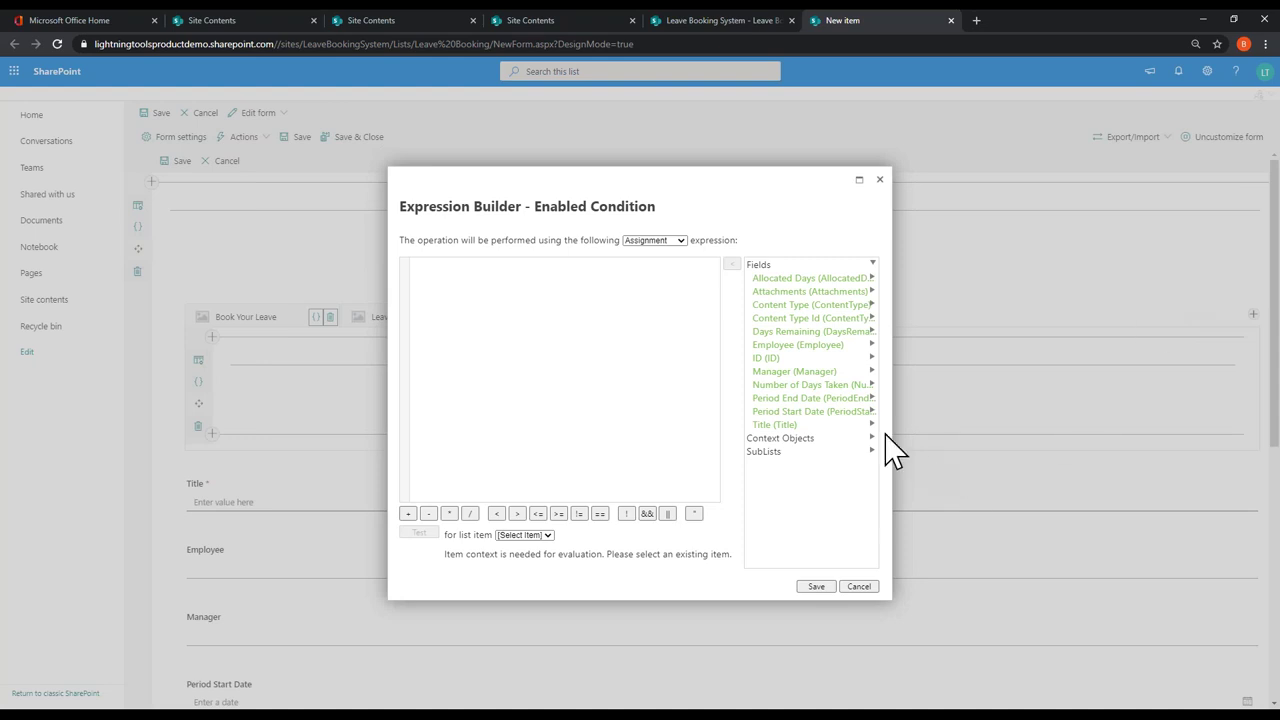
Step: Browse the context objects and insert the current user's IsMemberOfGroup check
left_click(810, 440)
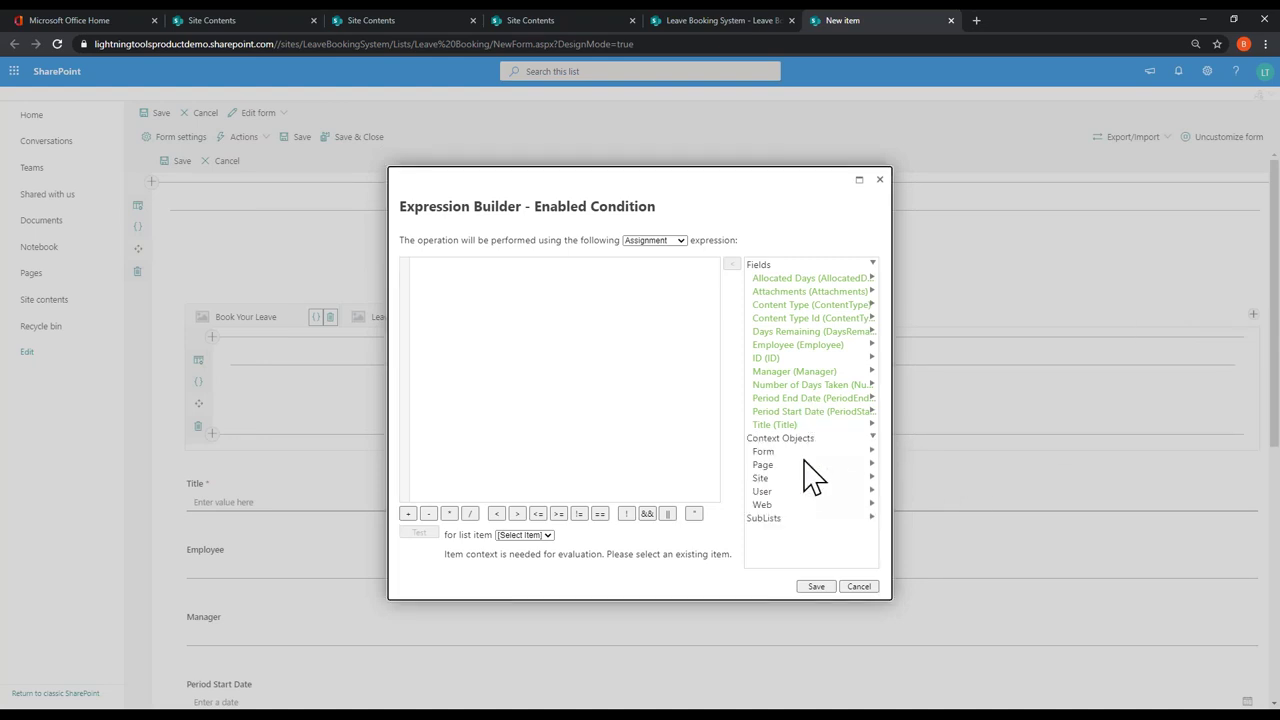
left_click(764, 492)
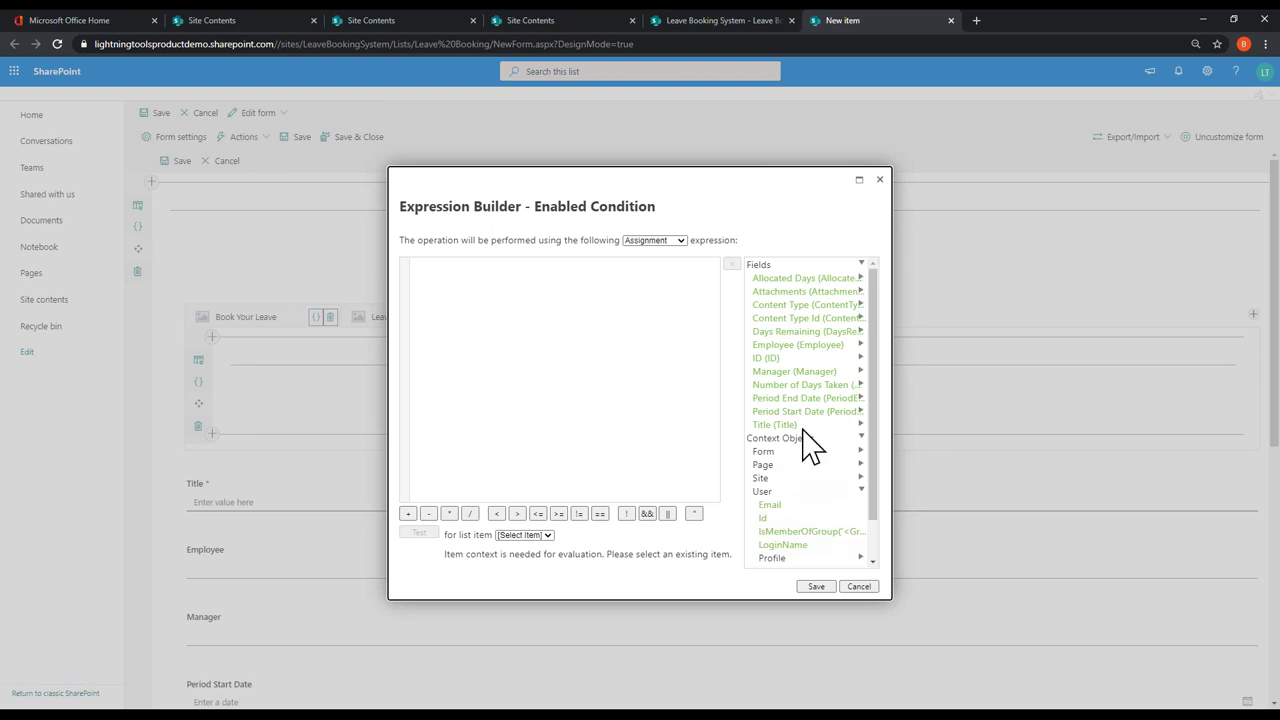
scroll(820, 470, "down", 1)
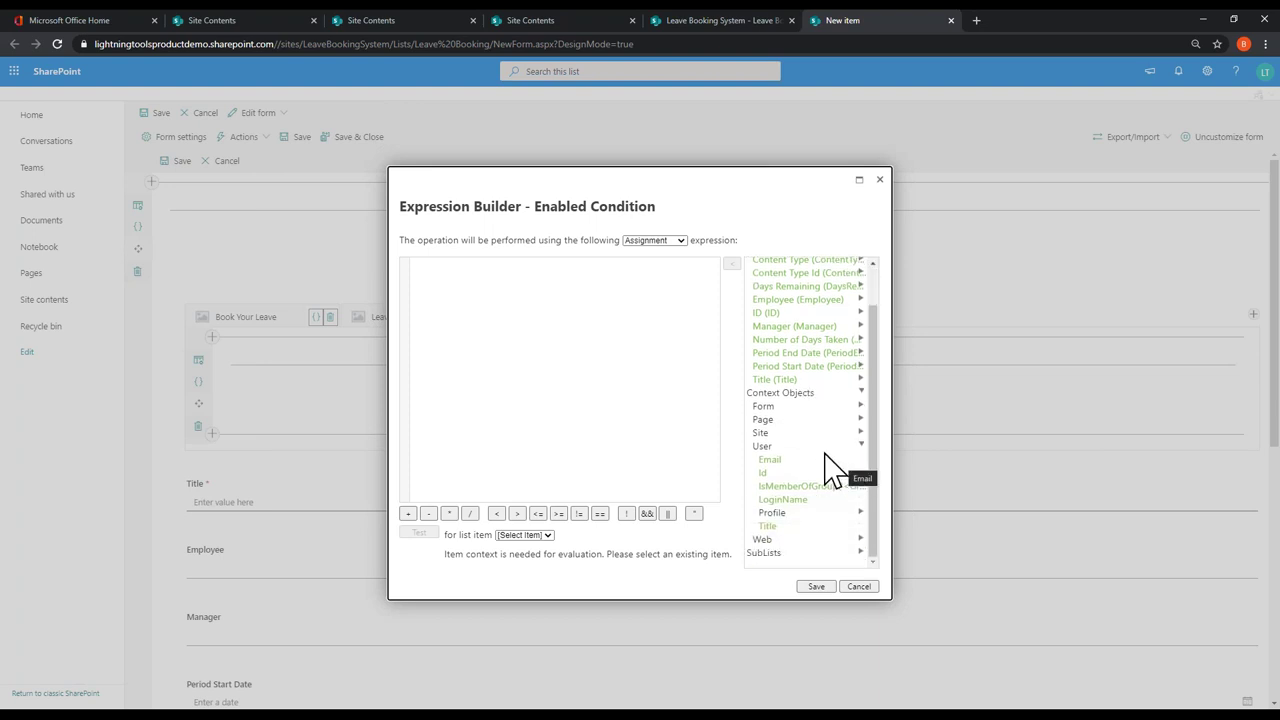
left_click(774, 420)
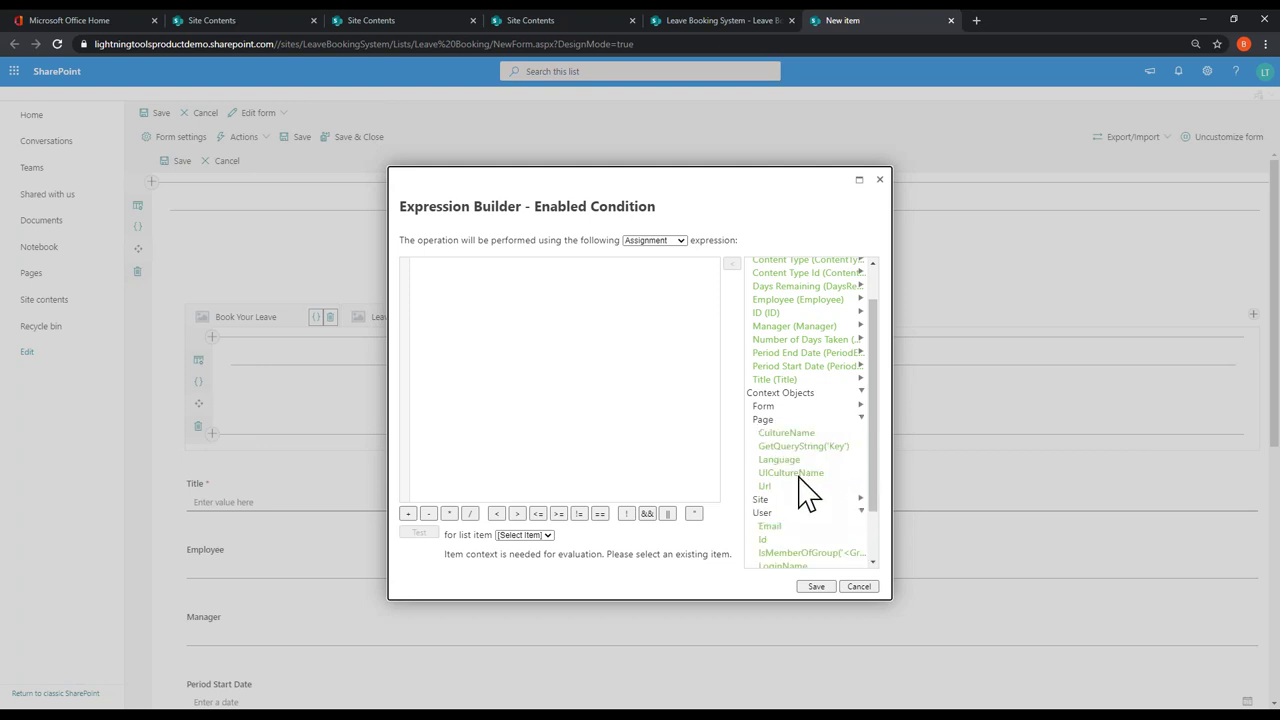
left_click(788, 408)
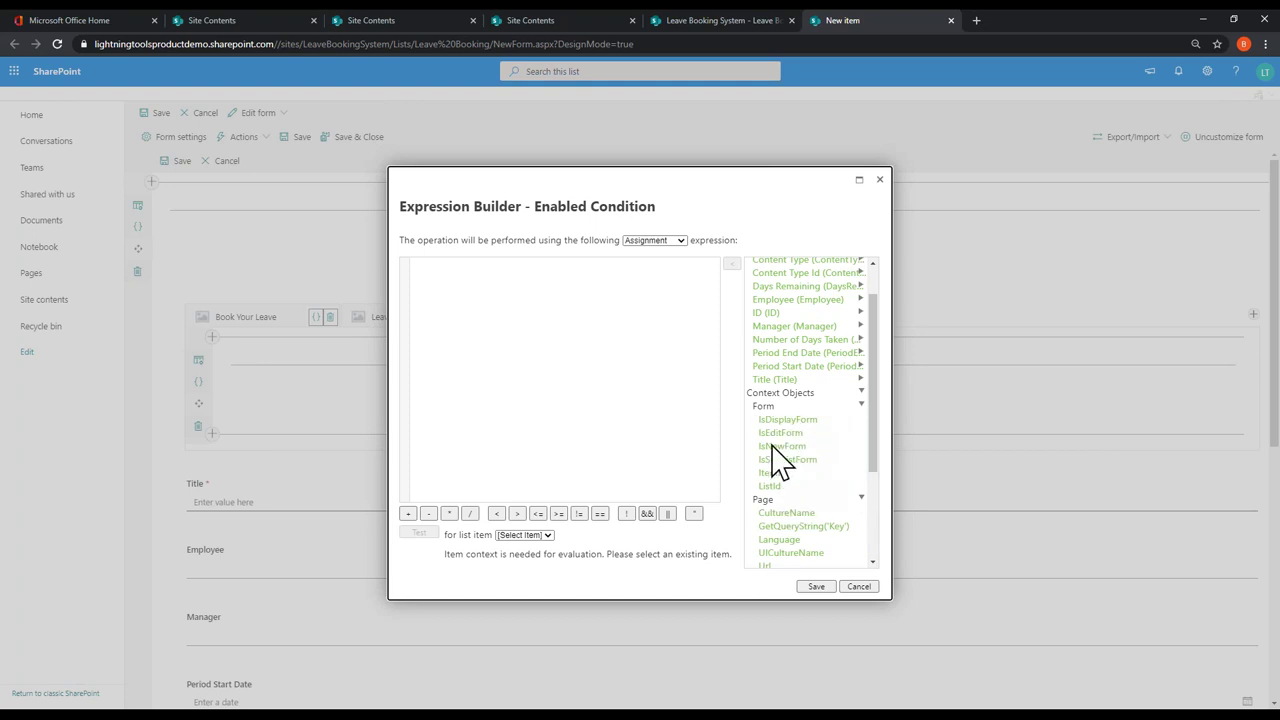
left_click(777, 405)
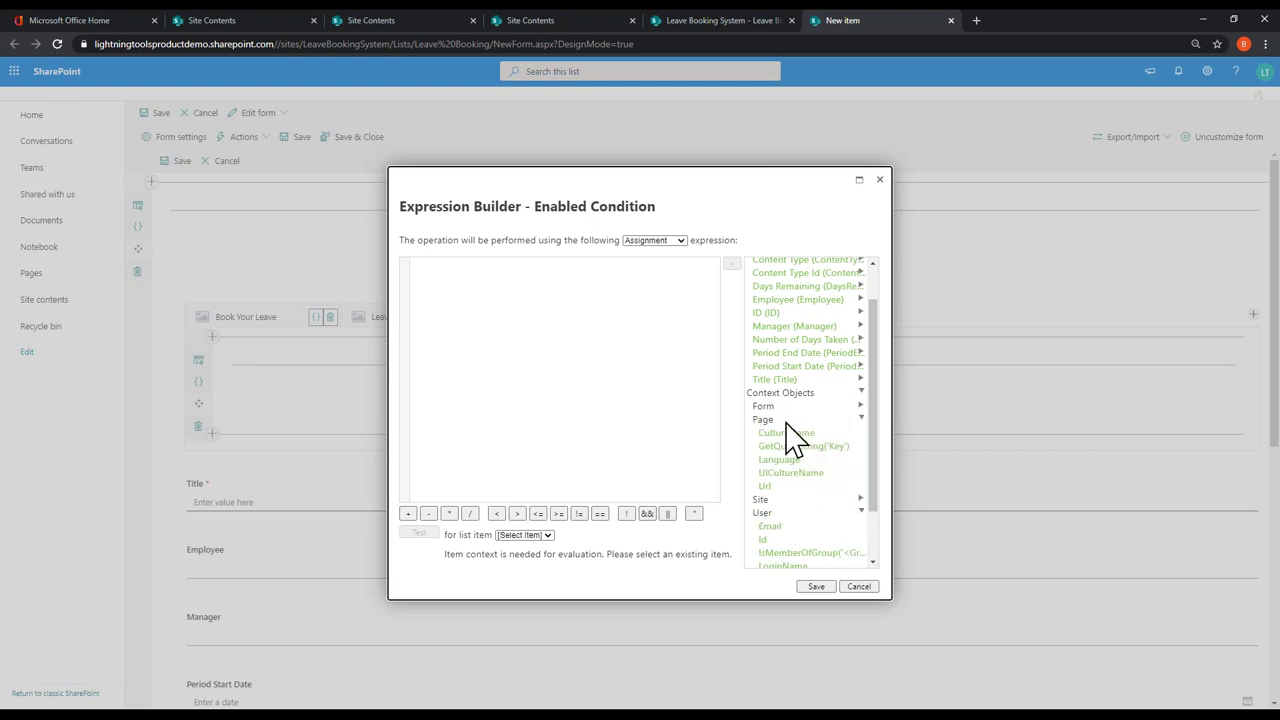
left_click(780, 420)
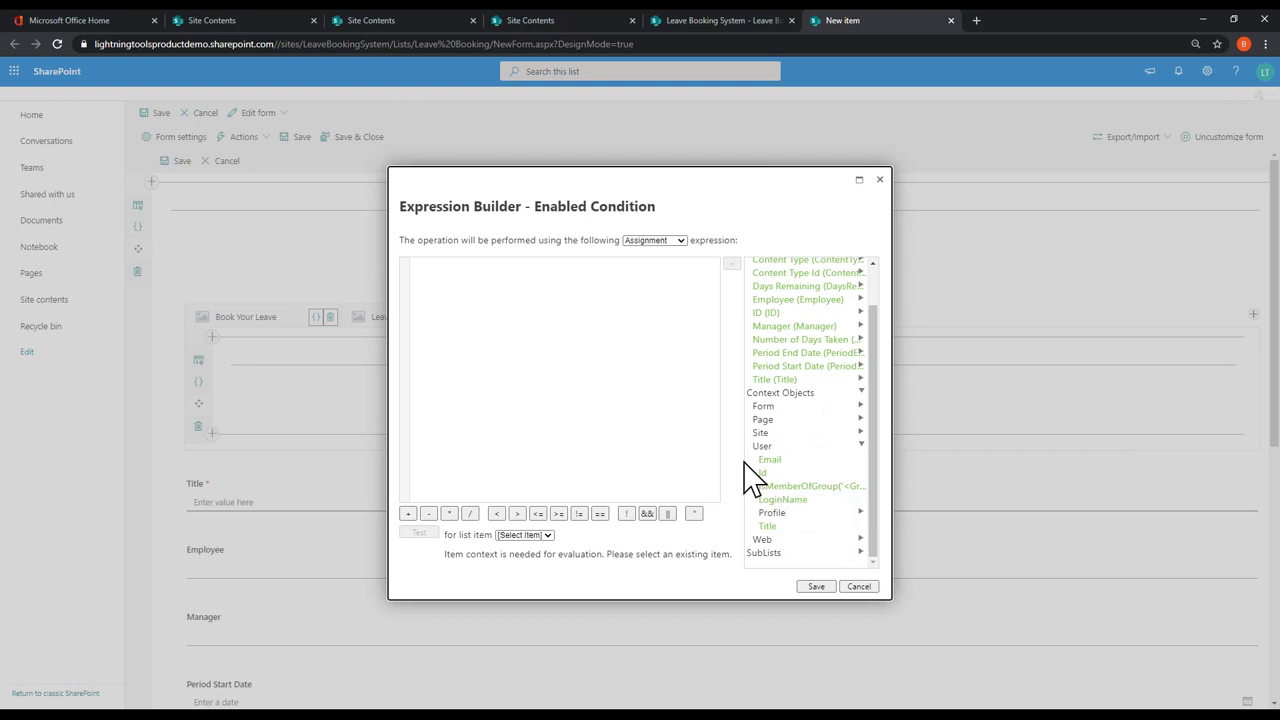
double_click(820, 488)
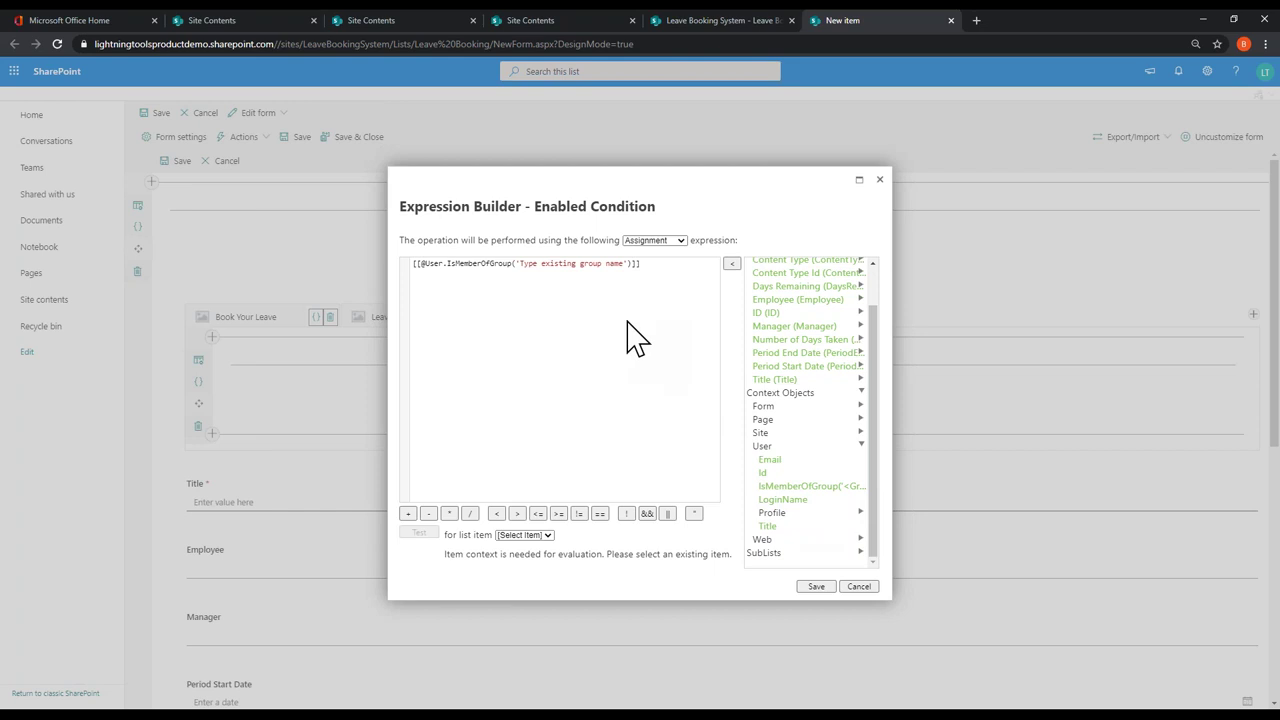
Step: Replace the placeholder group with 'Leave Booking approvers' and close the Expression Builder
triple_click(520, 263)
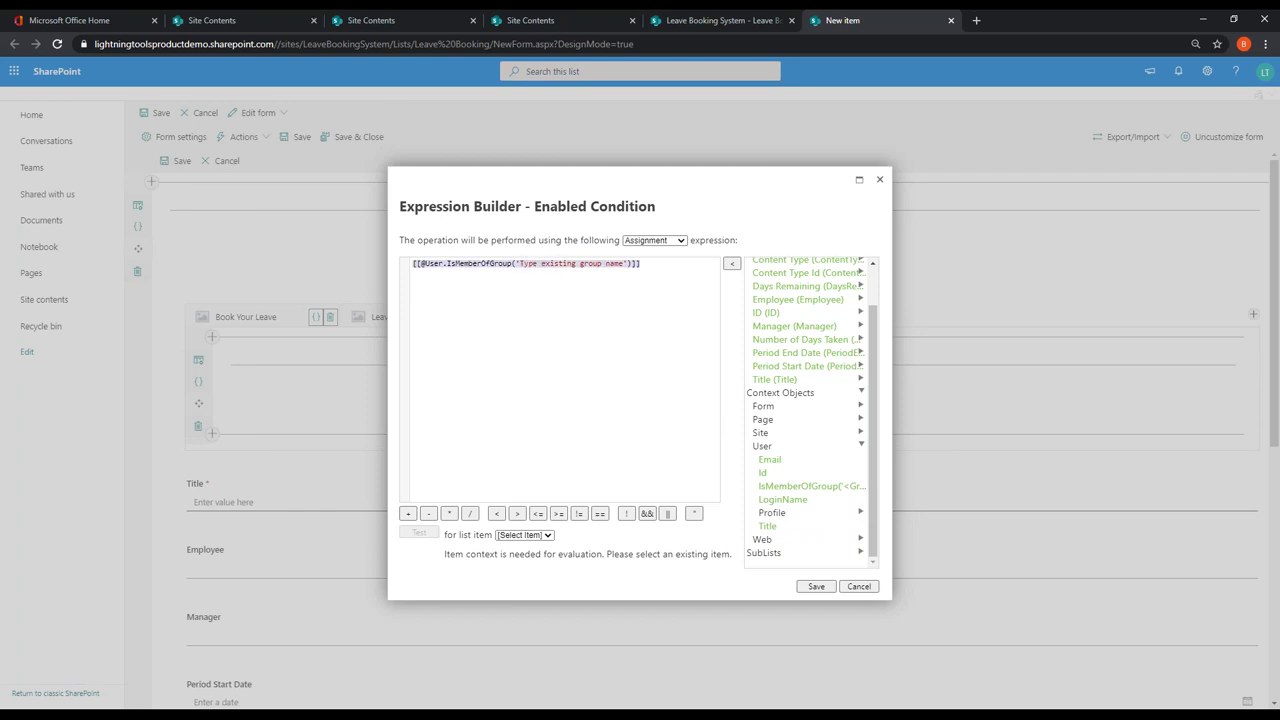
left_click(625, 264)
key("BackSpace")
key("BackSpace")
key("BackSpace")
key("BackSpace")
key("BackSpace")
key("BackSpace")
key("BackSpace")
key("BackSpace")
key("BackSpace")
key("BackSpace")
key("BackSpace")
key("BackSpace")
key("BackSpace")
key("BackSpace")
key("BackSpace")
key("BackSpace")
key("BackSpace")
key("BackSpace")
key("BackSpace")
key("BackSpace")
key("BackSpace")
type("Leave Booking approvers")
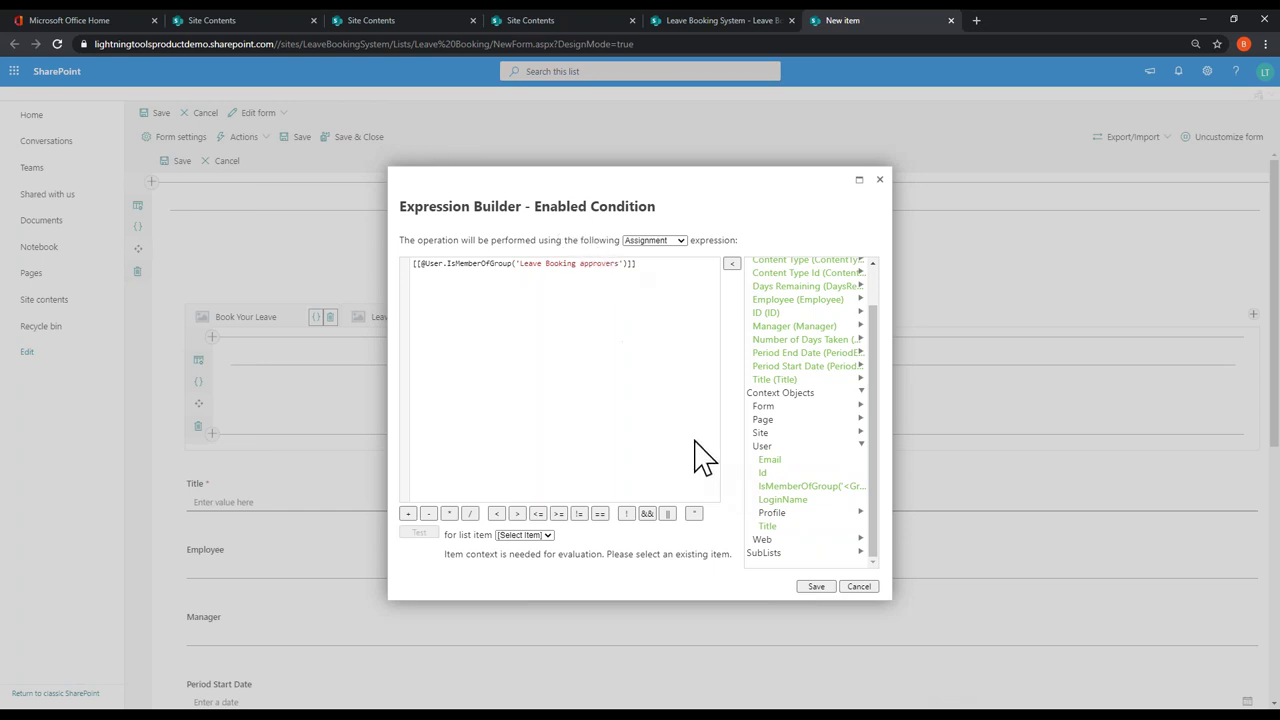
left_click(855, 587)
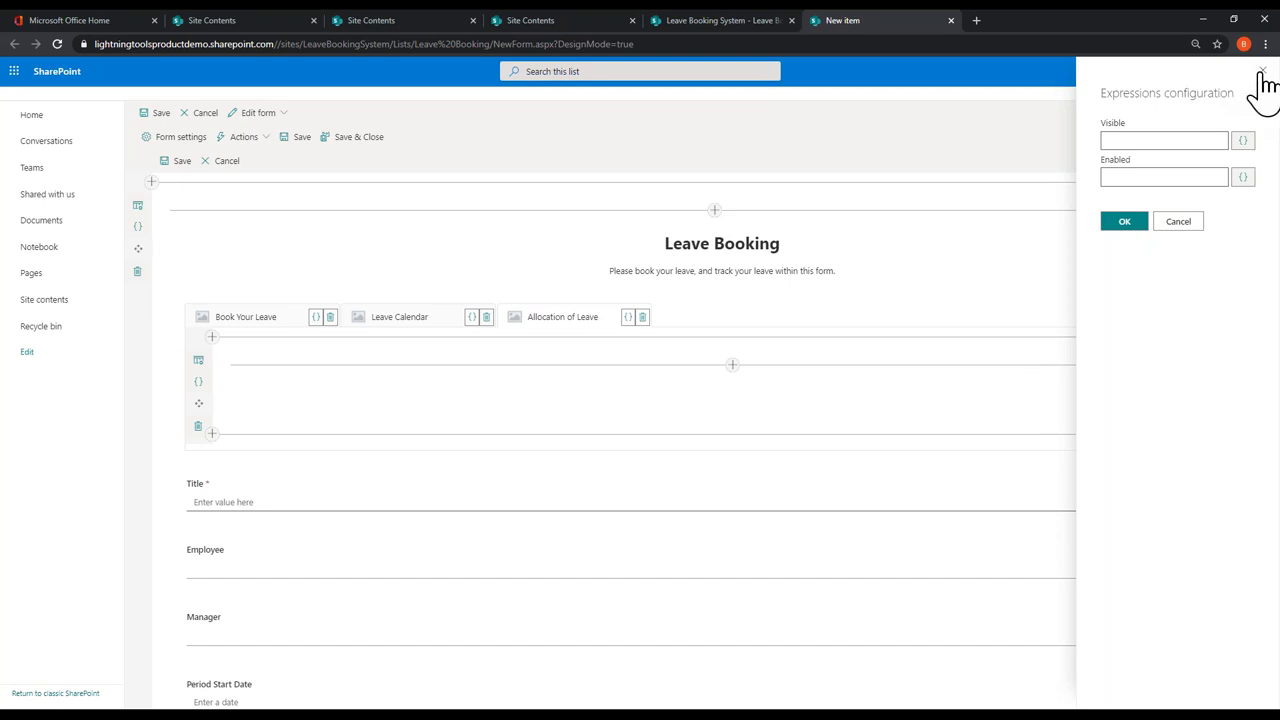
Step: Switch the tabbed section's row to a two-column layout
left_click(1261, 73)
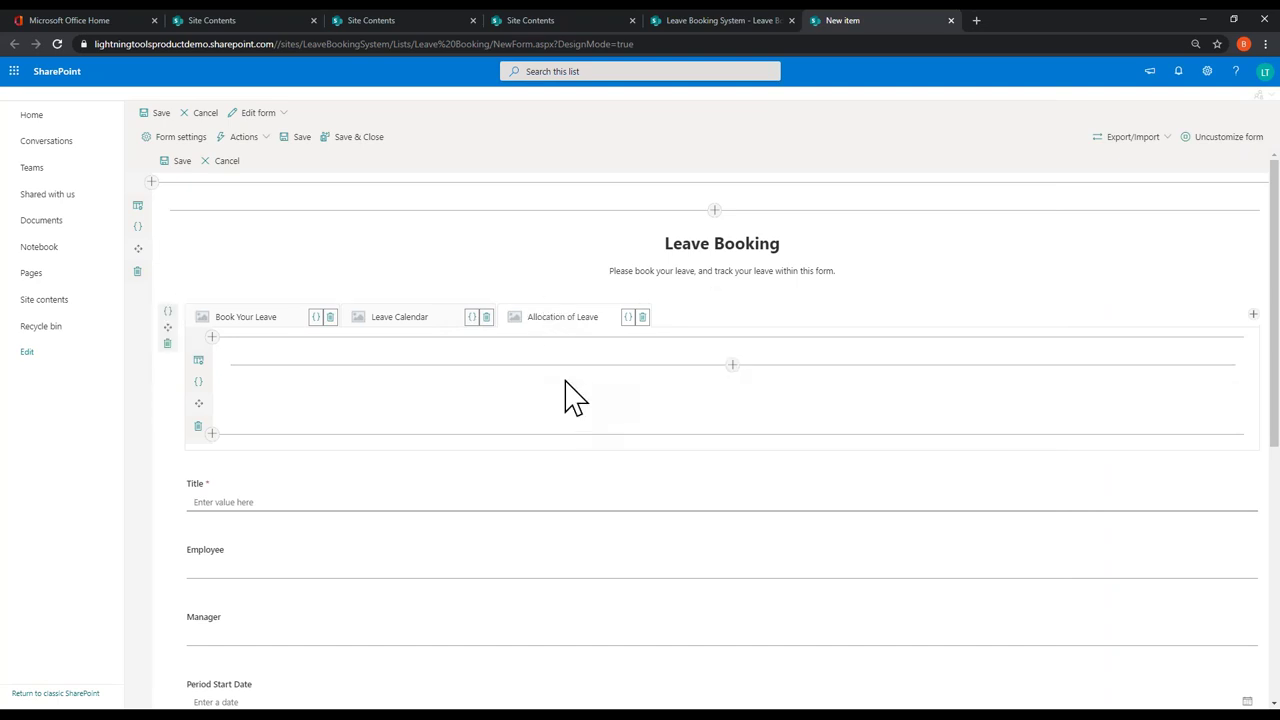
left_click(199, 361)
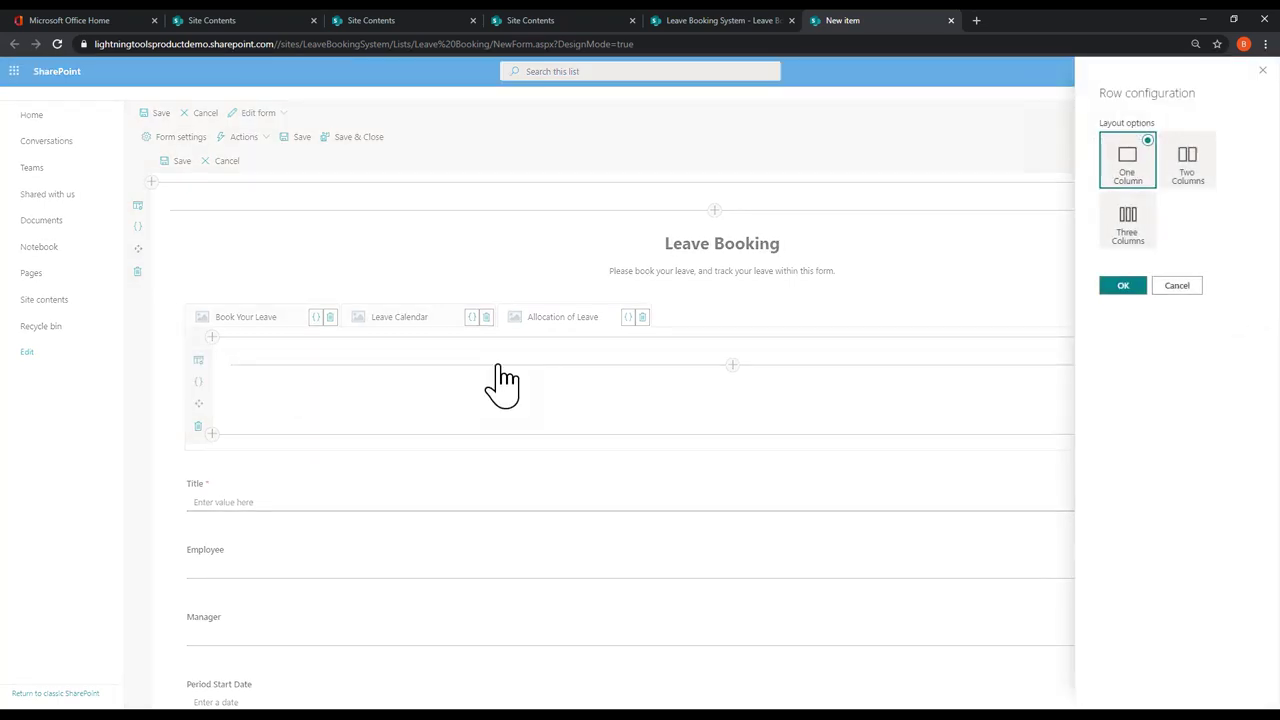
left_click(1172, 172)
left_click(1126, 285)
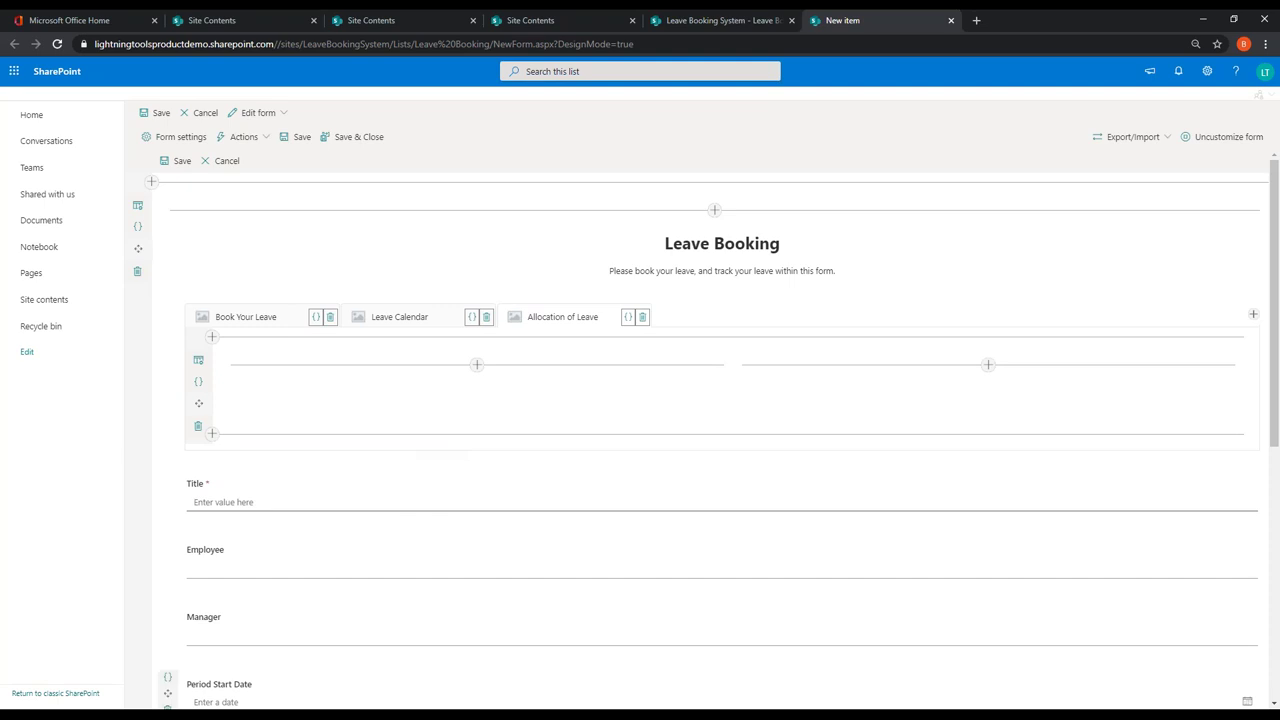
Step: Put Title, Employee and Manager in the left column and the period dates and day counts in the right
left_click_drag(172, 503, 340, 394)
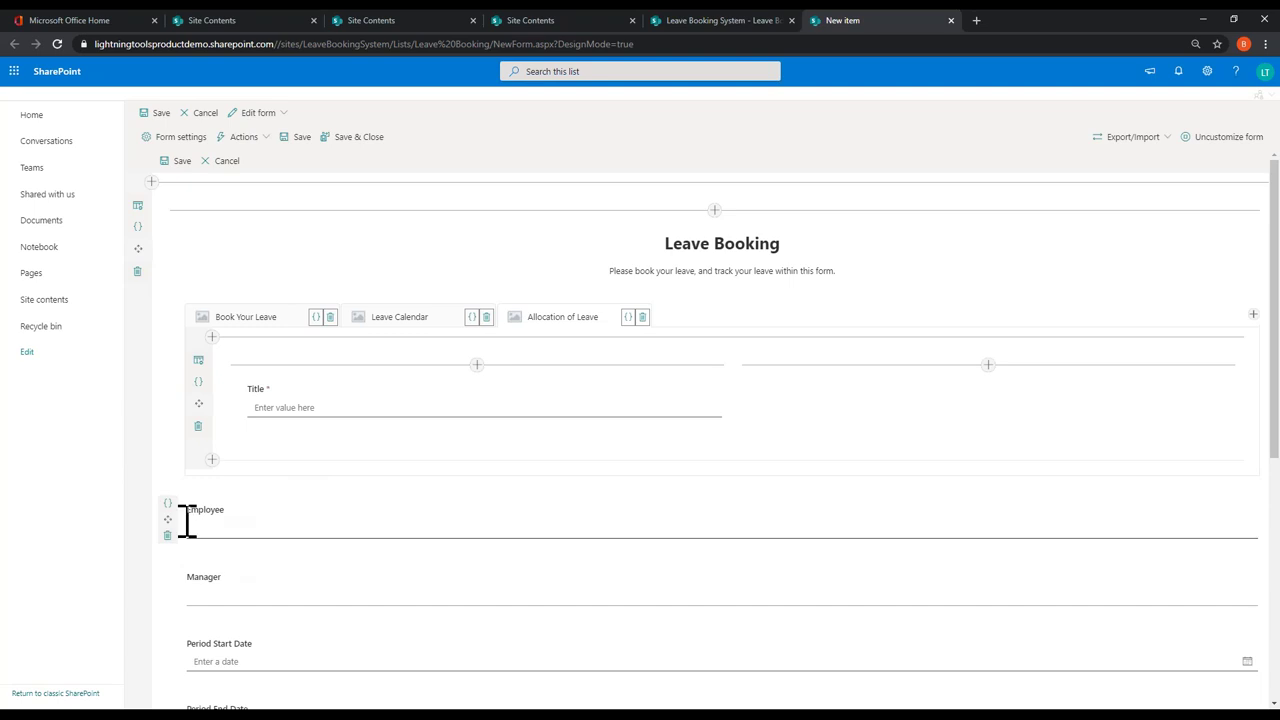
left_click_drag(167, 527, 290, 422)
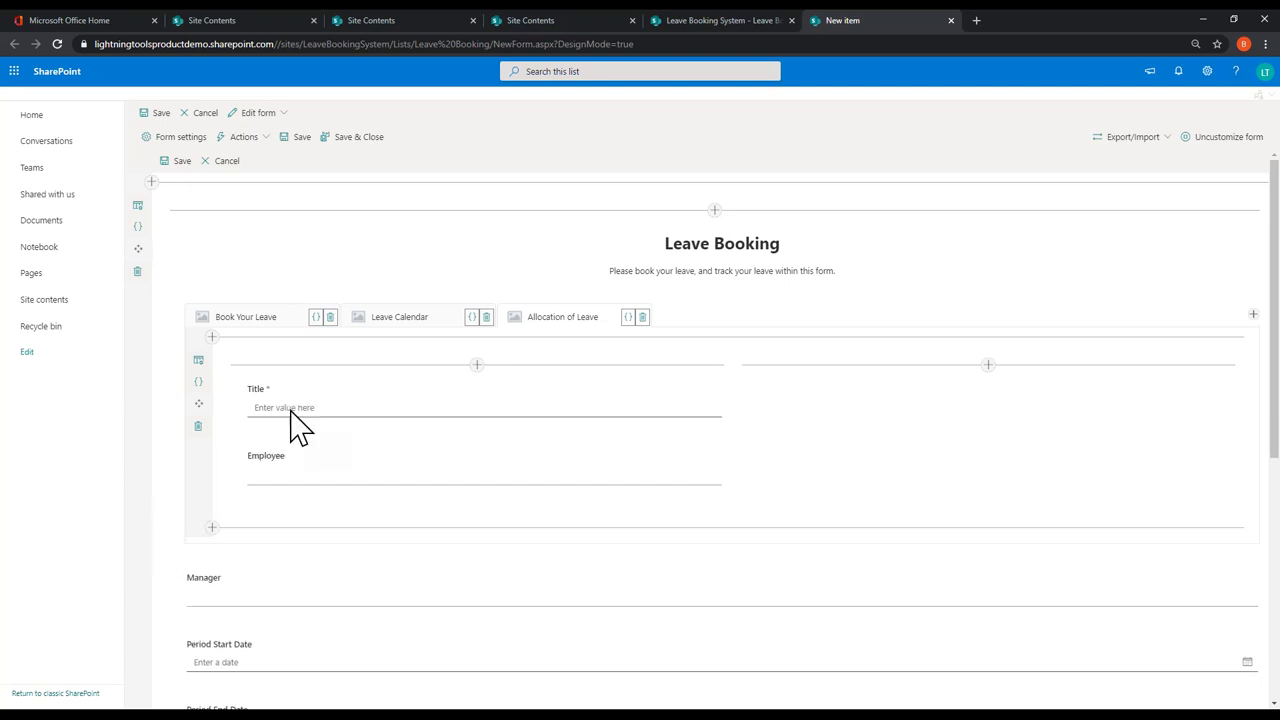
left_click_drag(170, 590, 320, 520)
left_click_drag(178, 670, 835, 397)
left_click_drag(178, 668, 808, 425)
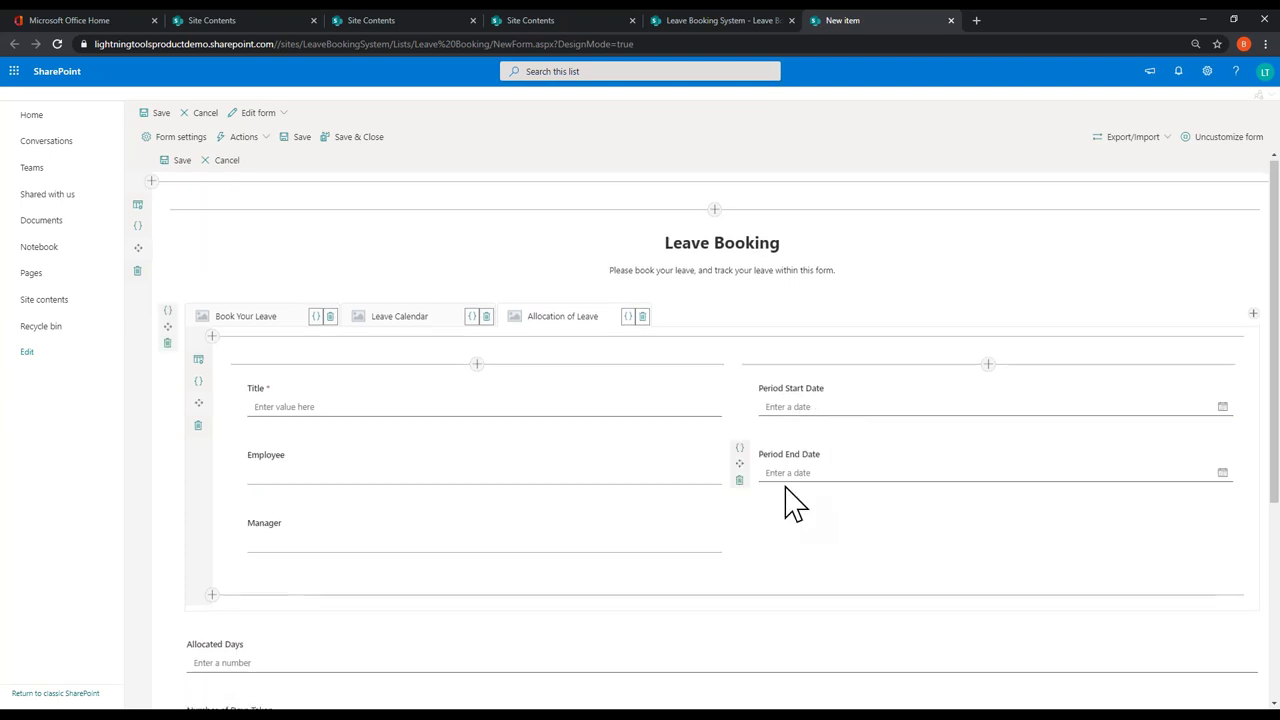
scroll(723, 500, "down", 1)
left_click_drag(170, 545, 795, 395)
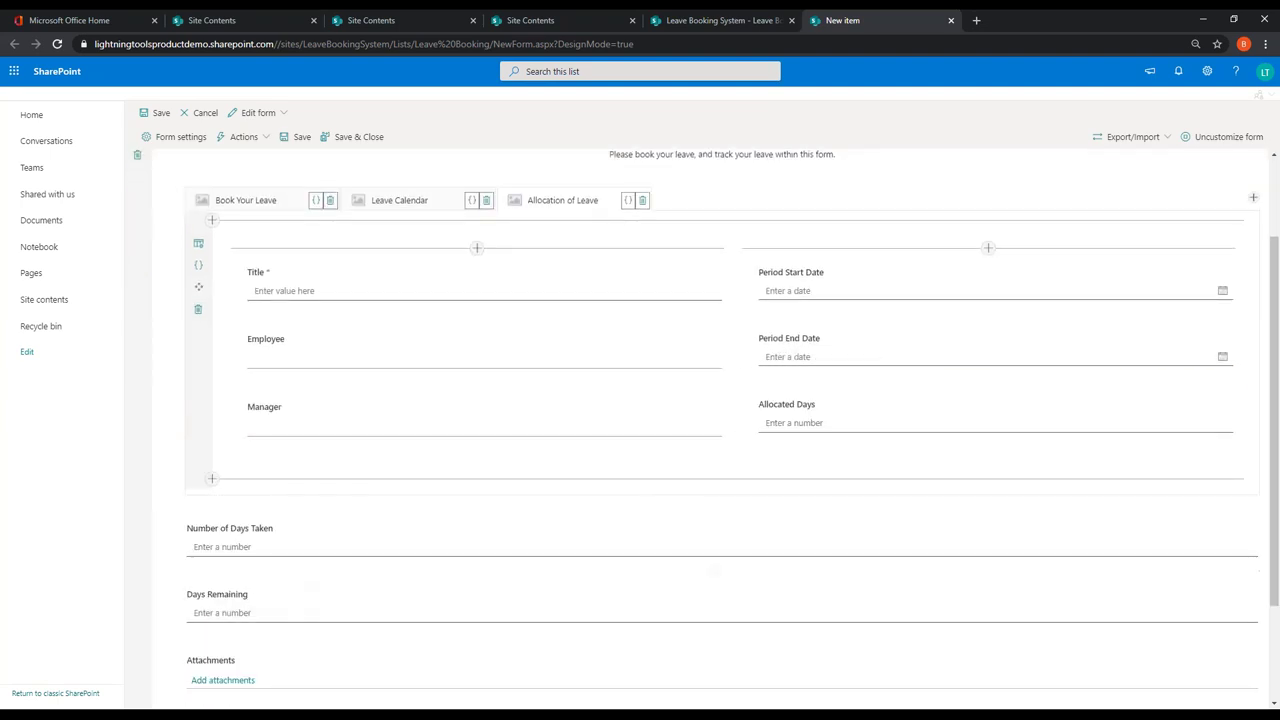
left_click_drag(168, 545, 891, 440)
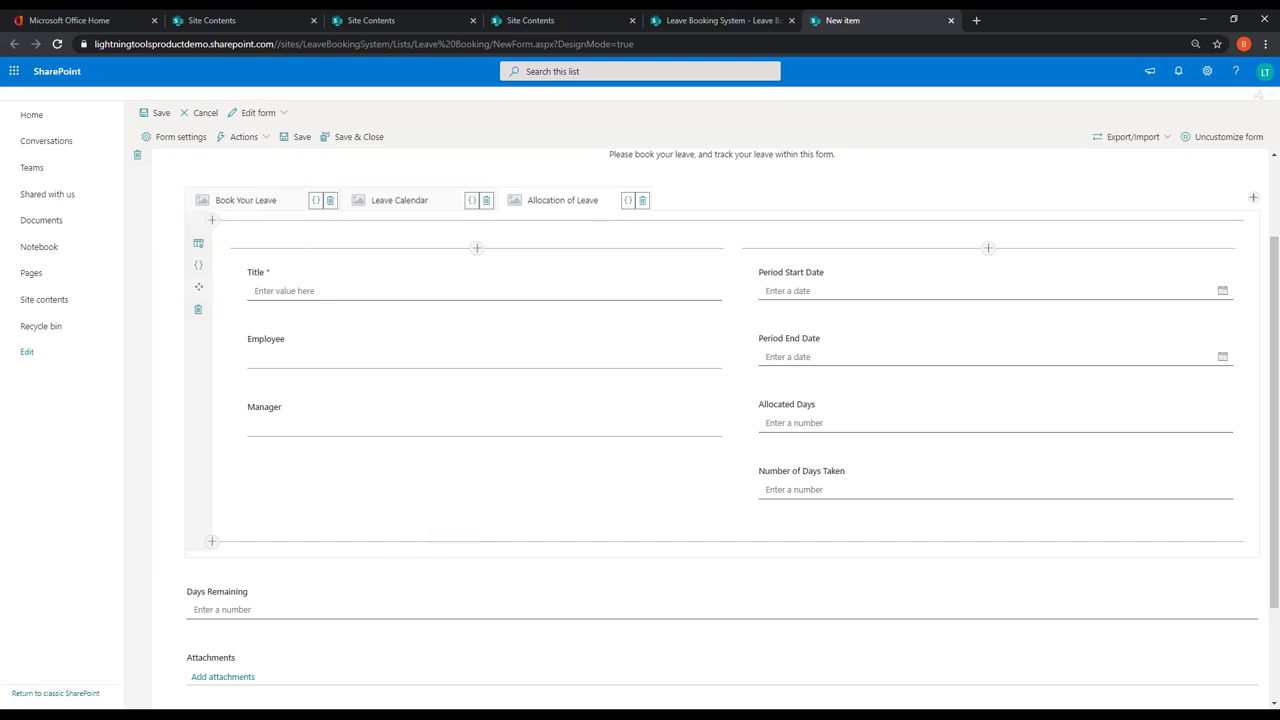
Step: Delete the Attachments field from the form
scroll(200, 606, "down", 1)
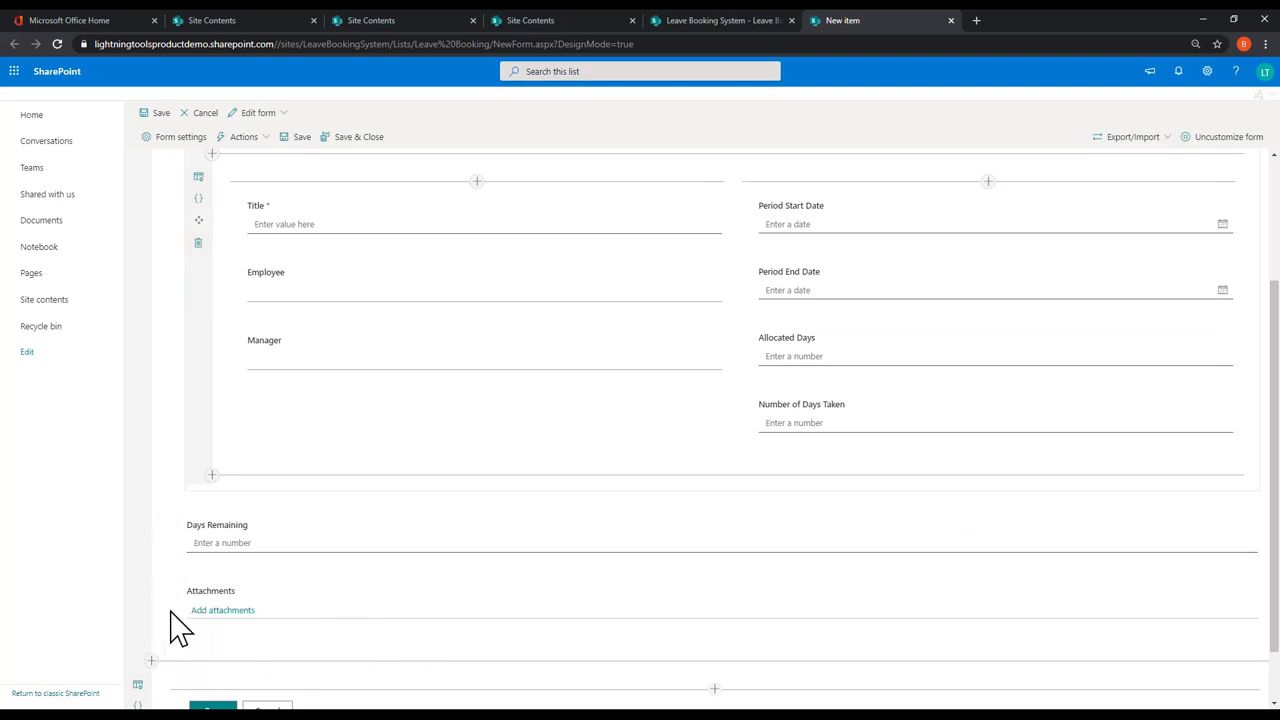
left_click(167, 617)
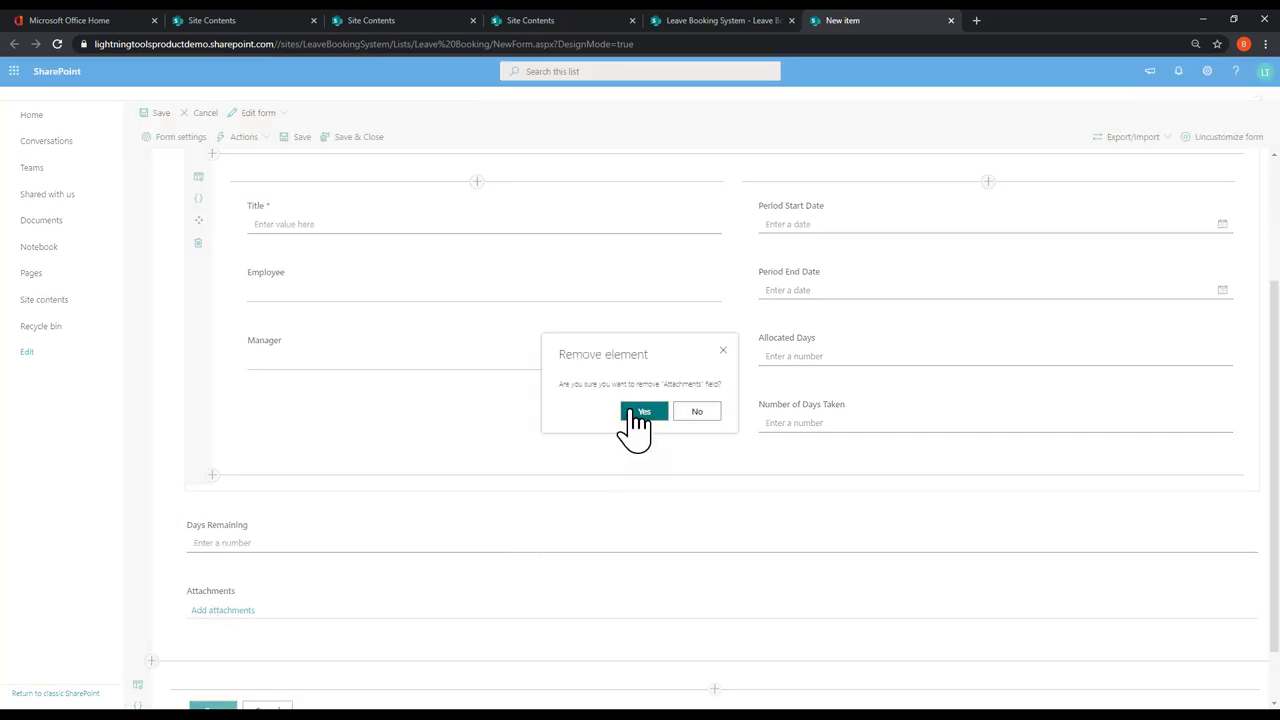
left_click(640, 410)
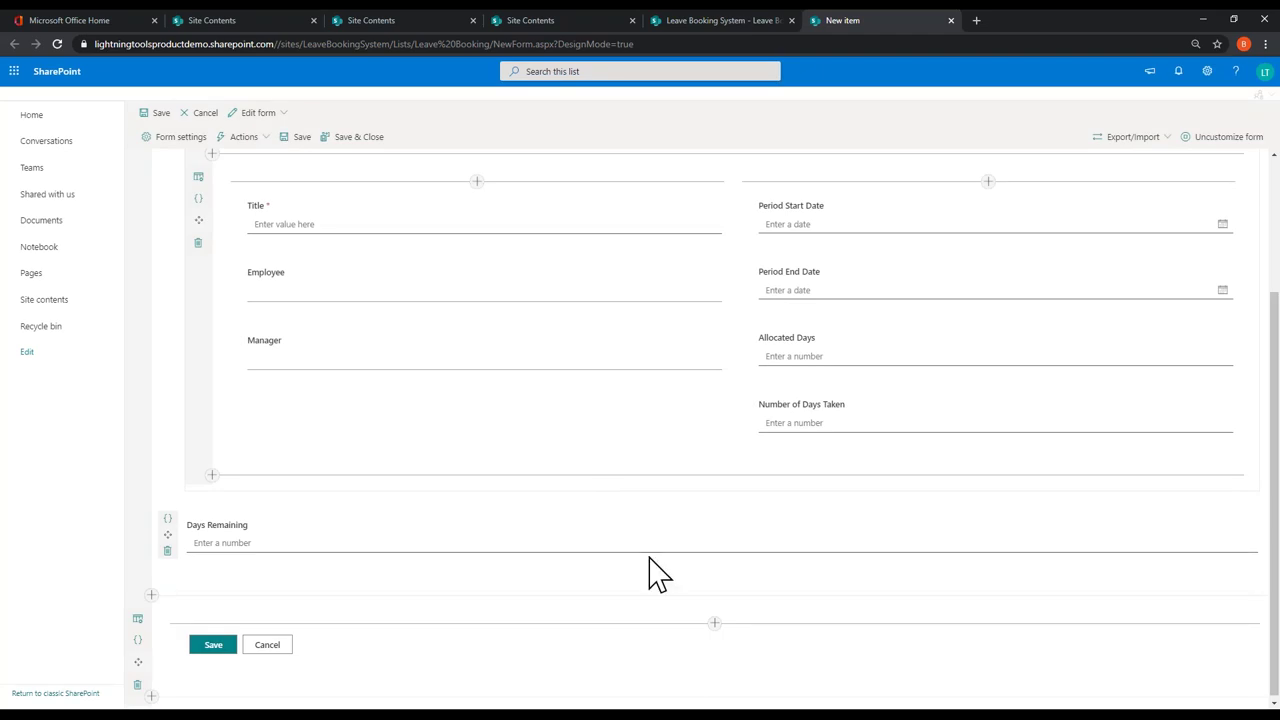
scroll(648, 573, "up", 2)
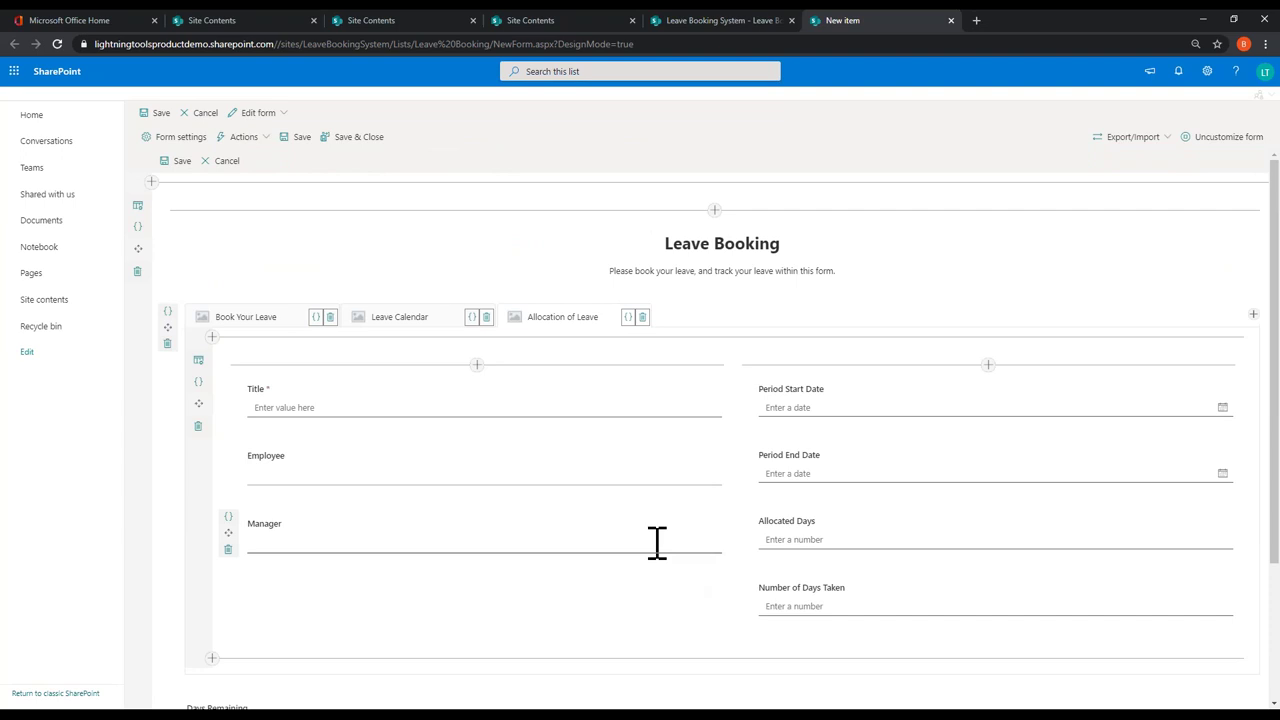
Step: Save the form design, preview a new Leave Booking item, close it, then view the forms status
left_click(360, 140)
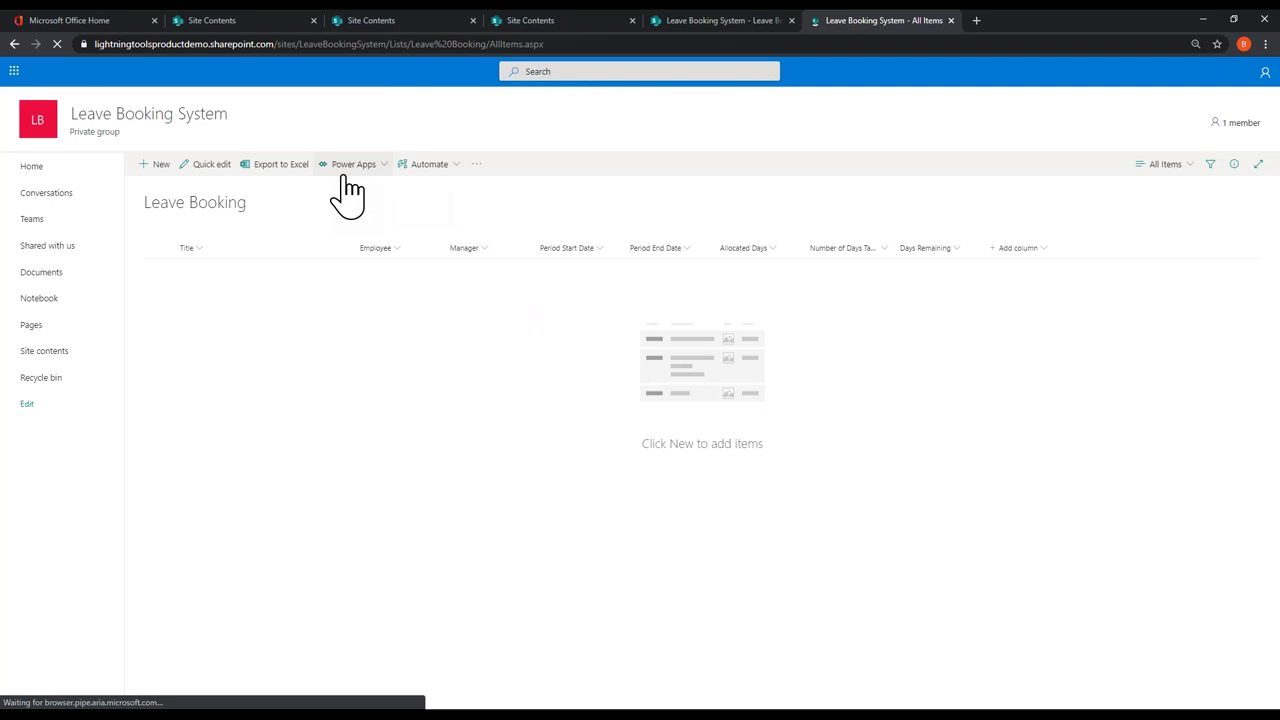
left_click(157, 166)
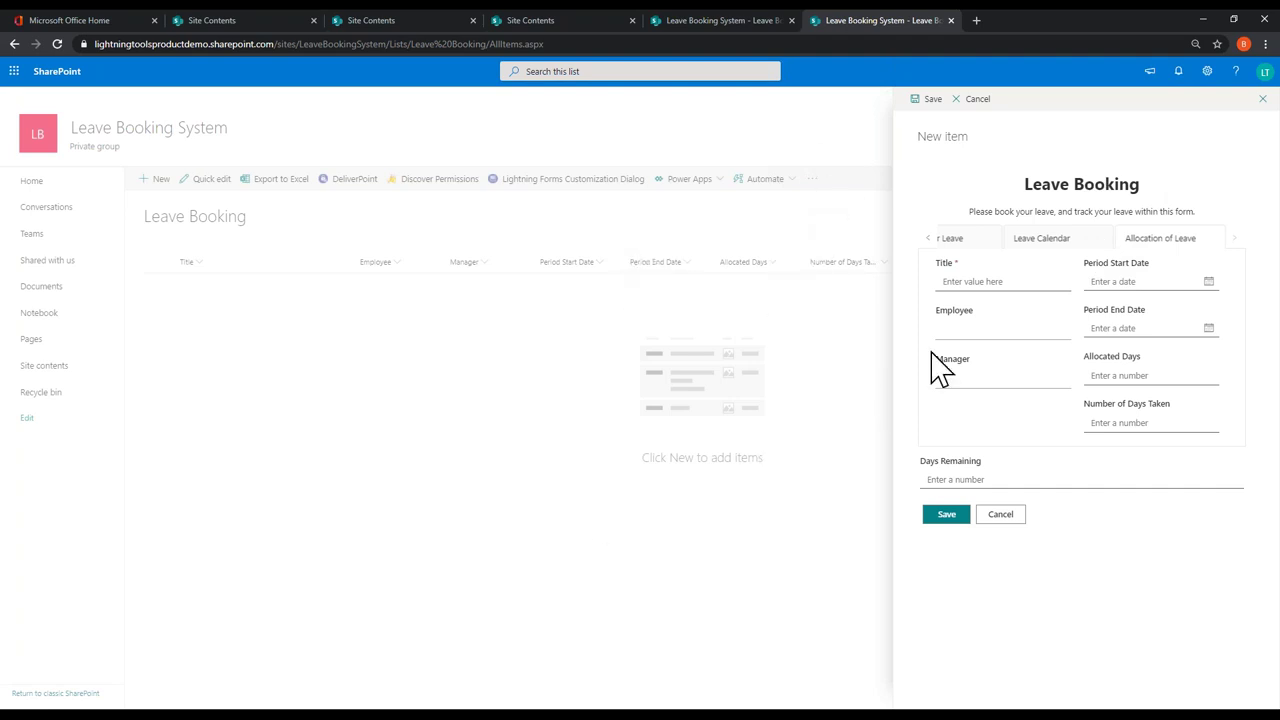
left_click(1262, 98)
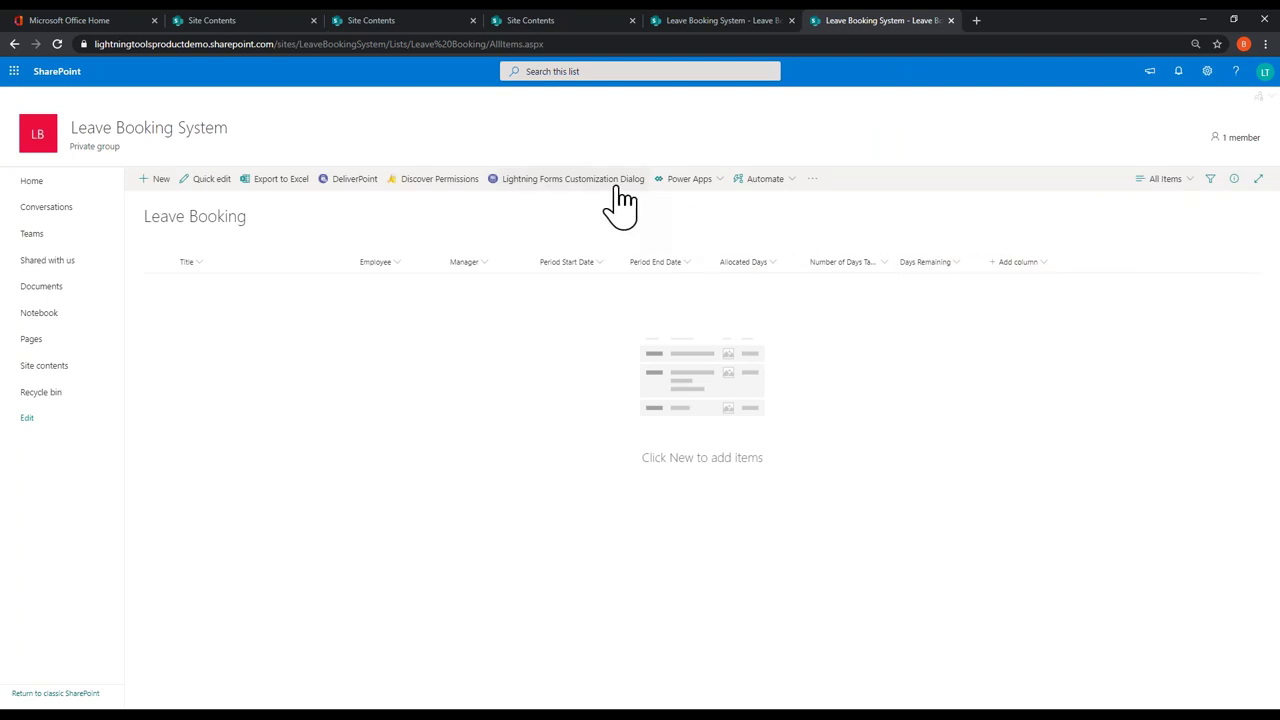
left_click(616, 180)
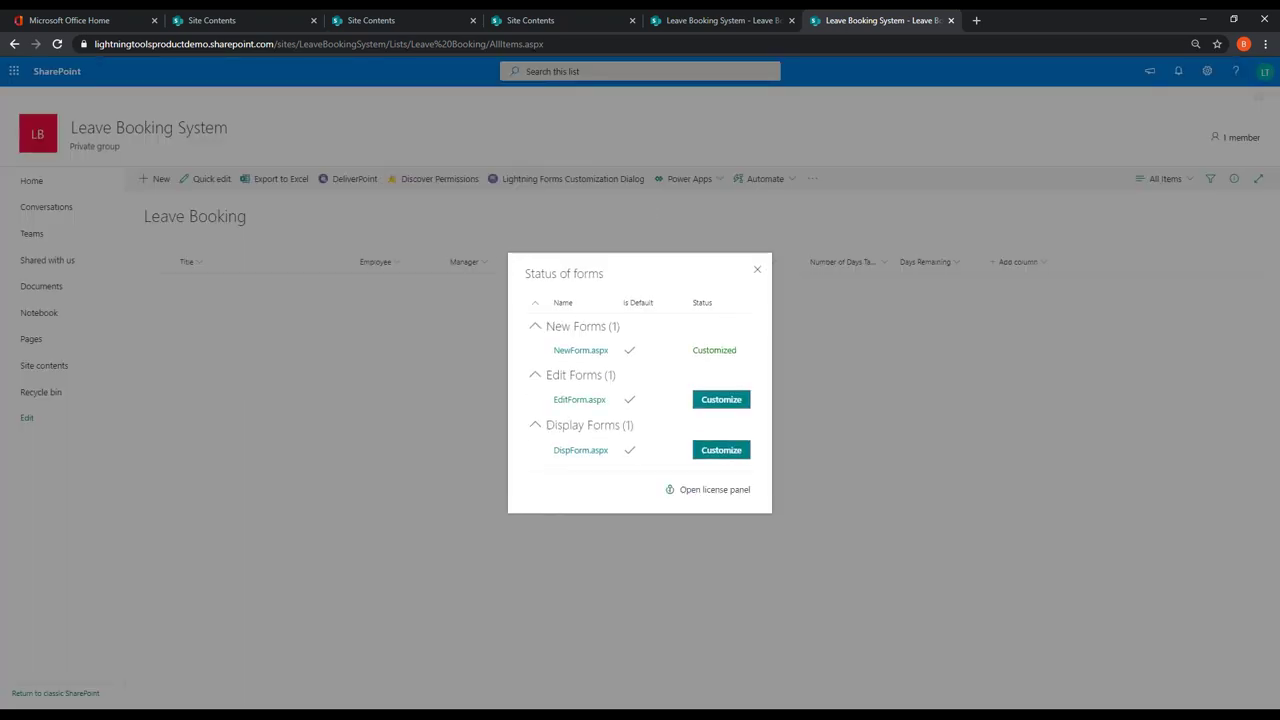
Step: Open NewForm.aspx in the designer and set the form's panel size to Large
left_click(585, 350)
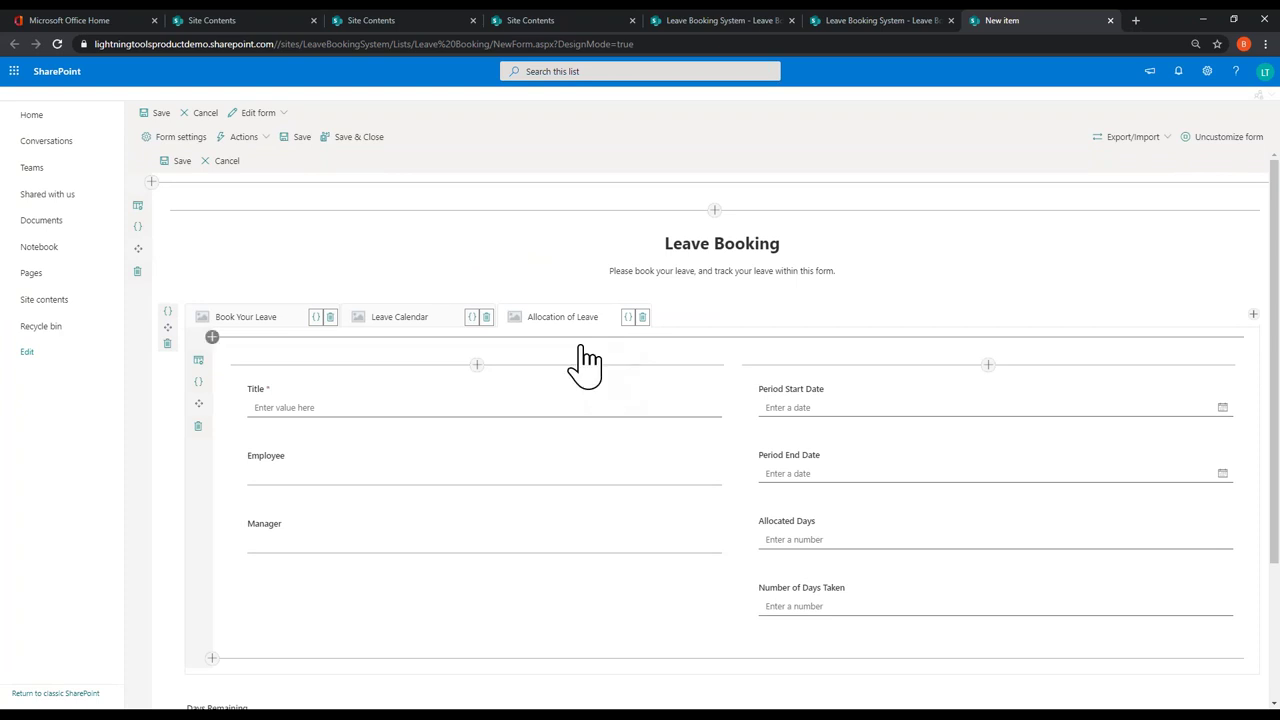
left_click(180, 137)
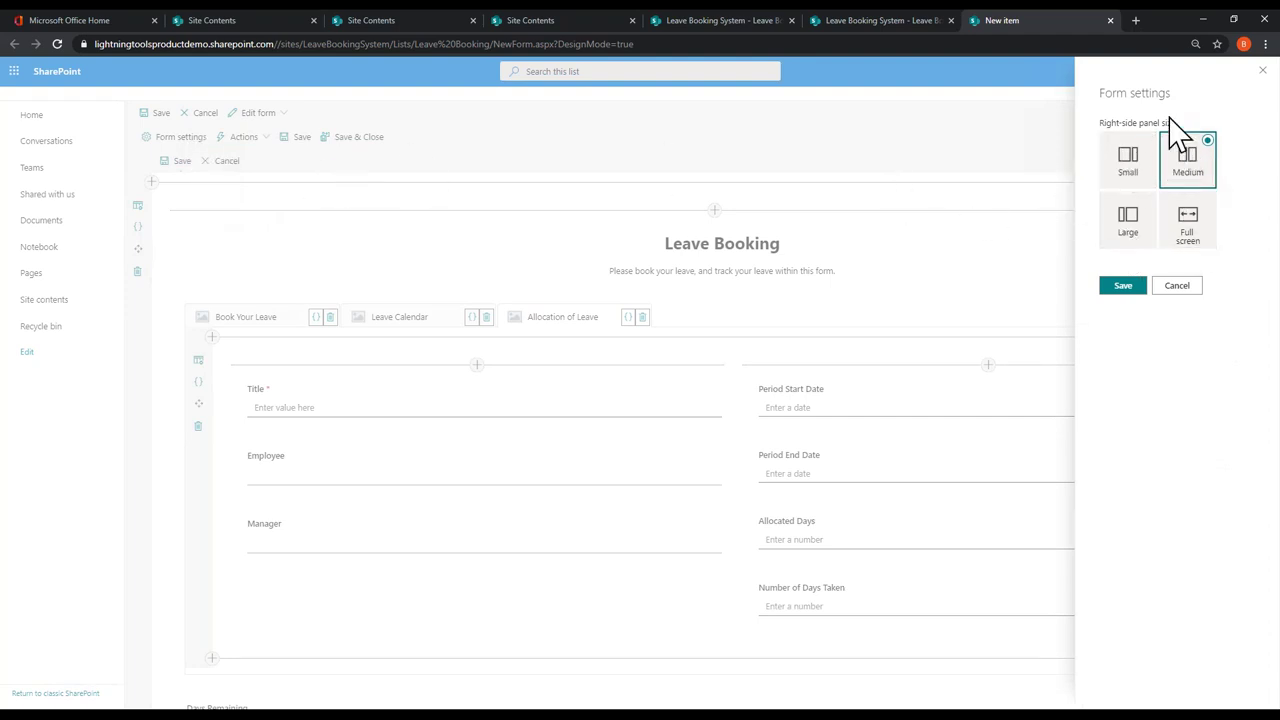
left_click(1130, 228)
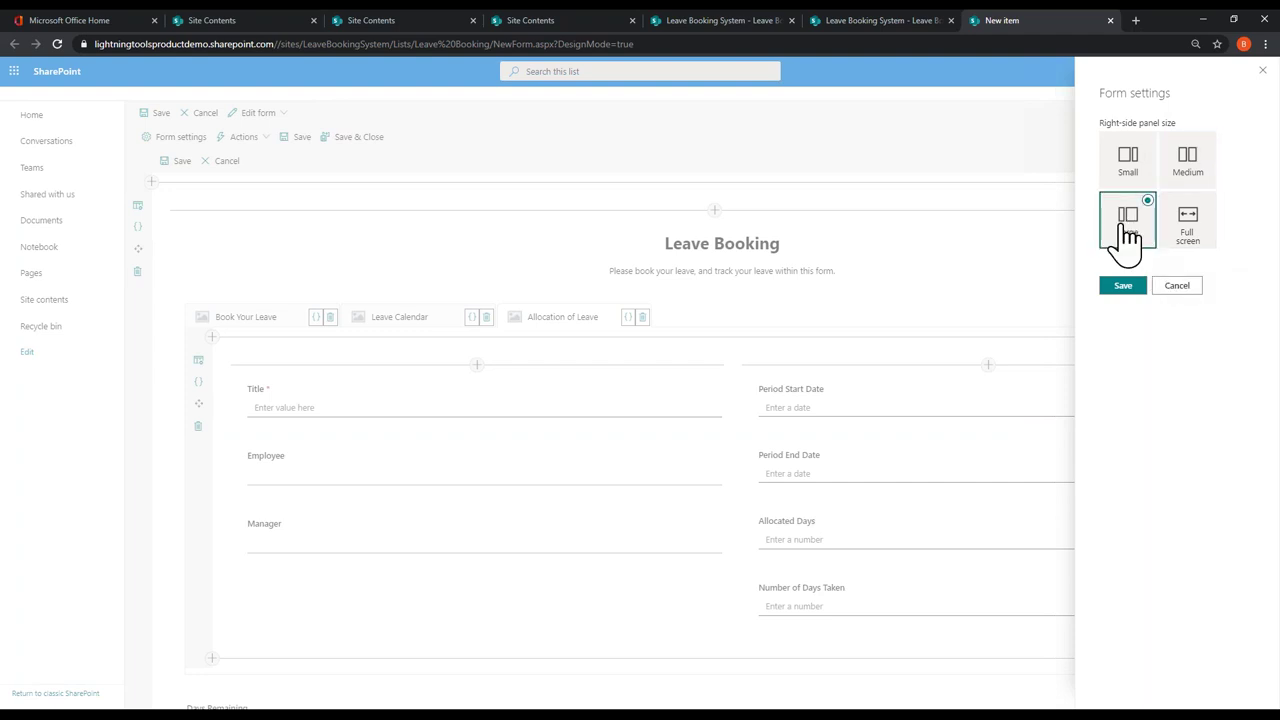
left_click(1136, 292)
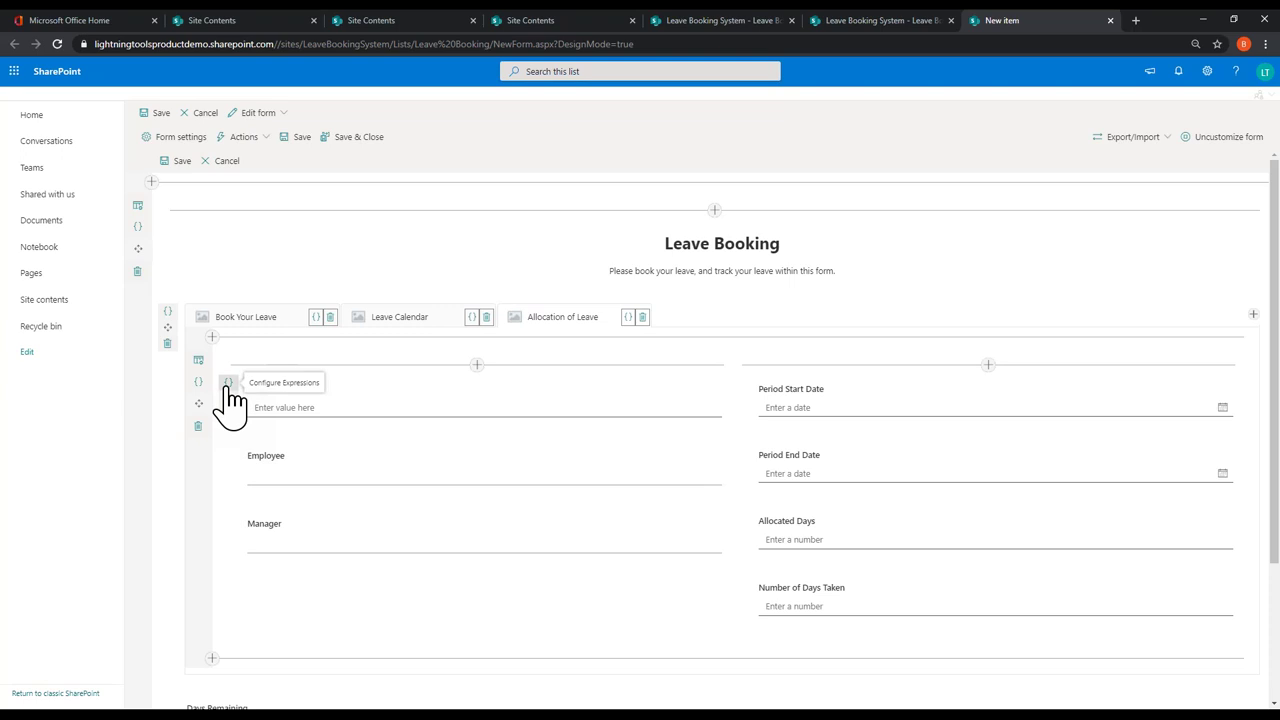
Step: Open the Configure Expressions settings for the Title field
left_click(228, 383)
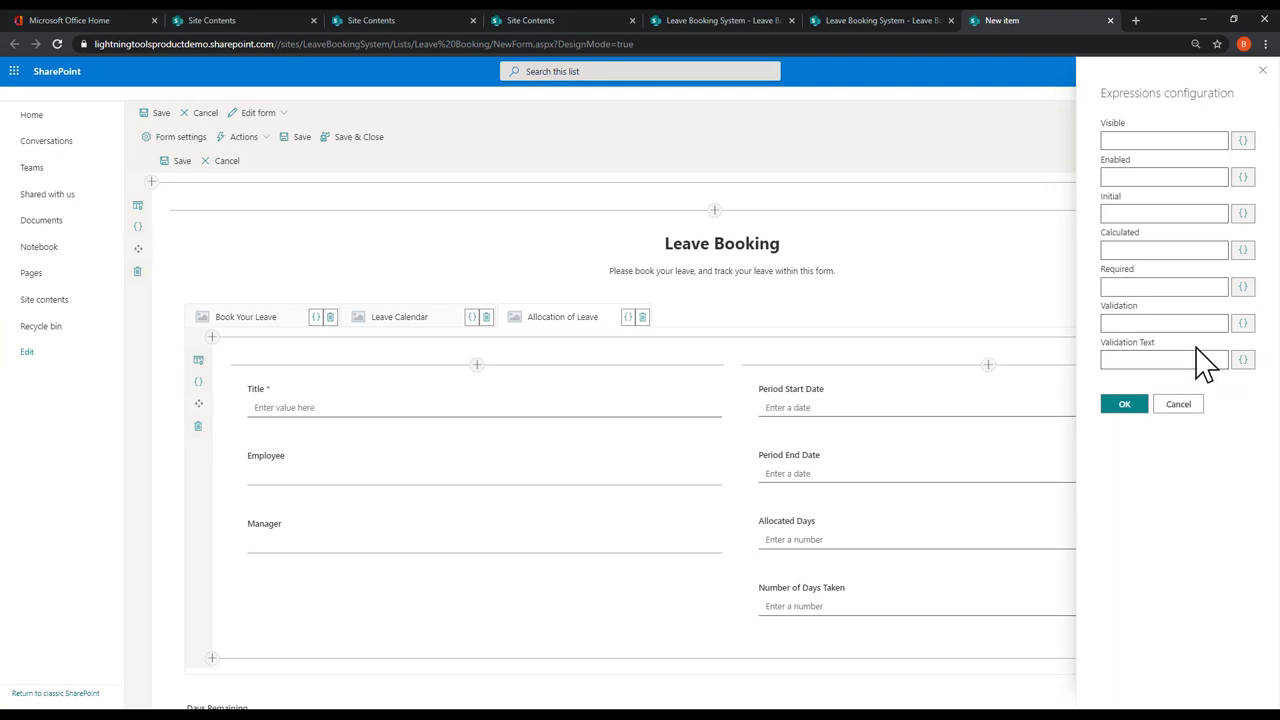
Step: Make Title a calculated value: Employee-PeriodStartDate-PeriodEndDate joined with hyphens
left_click(1243, 249)
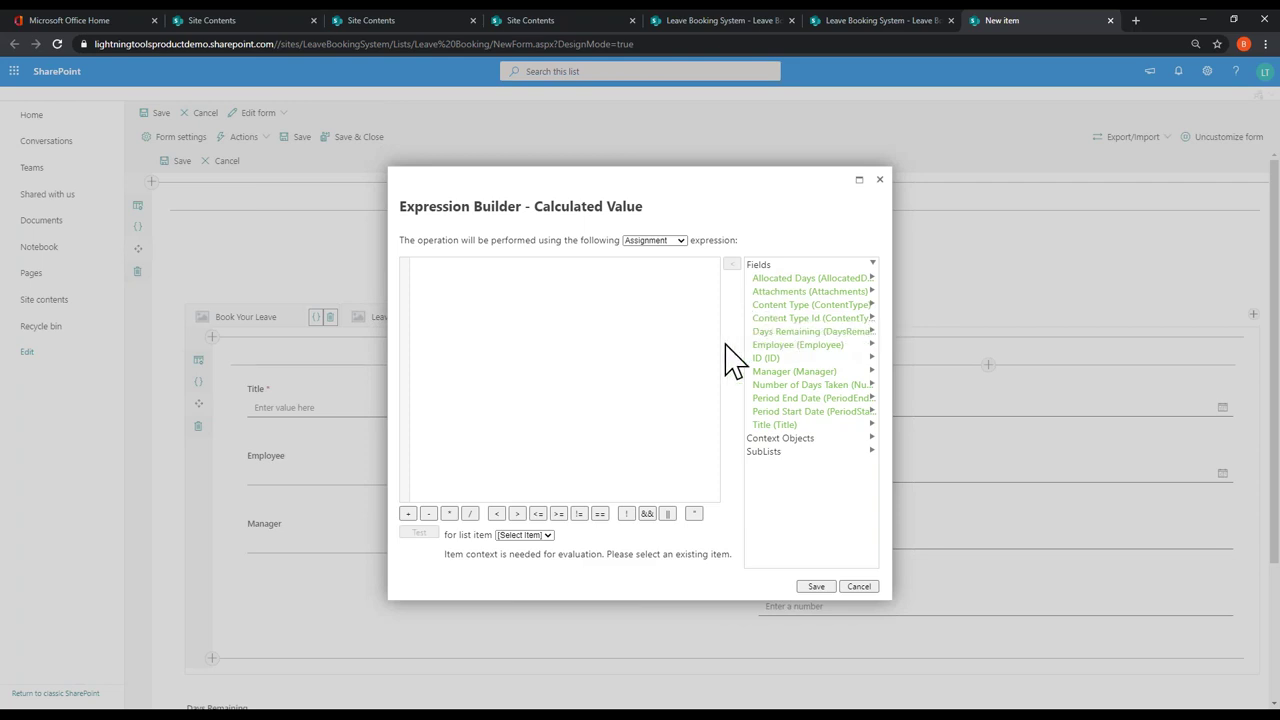
double_click(780, 346)
double_click(812, 411)
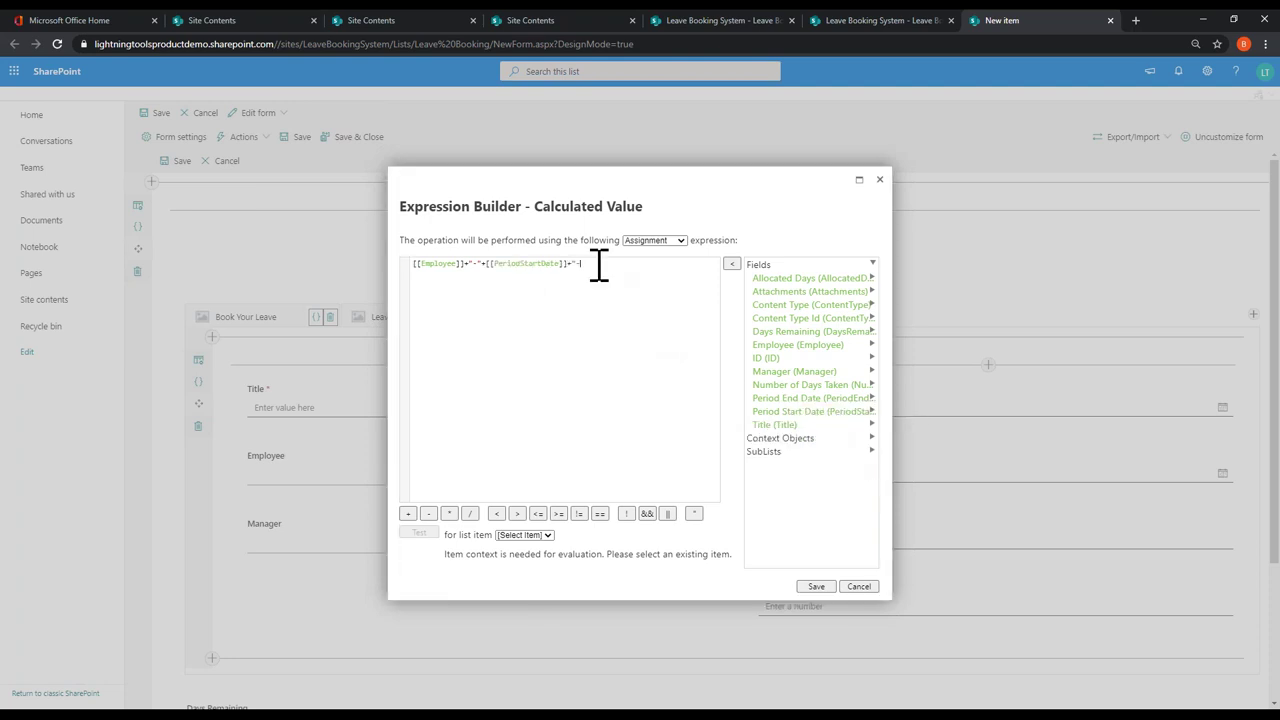
left_click(796, 400)
double_click(795, 400)
left_click(826, 587)
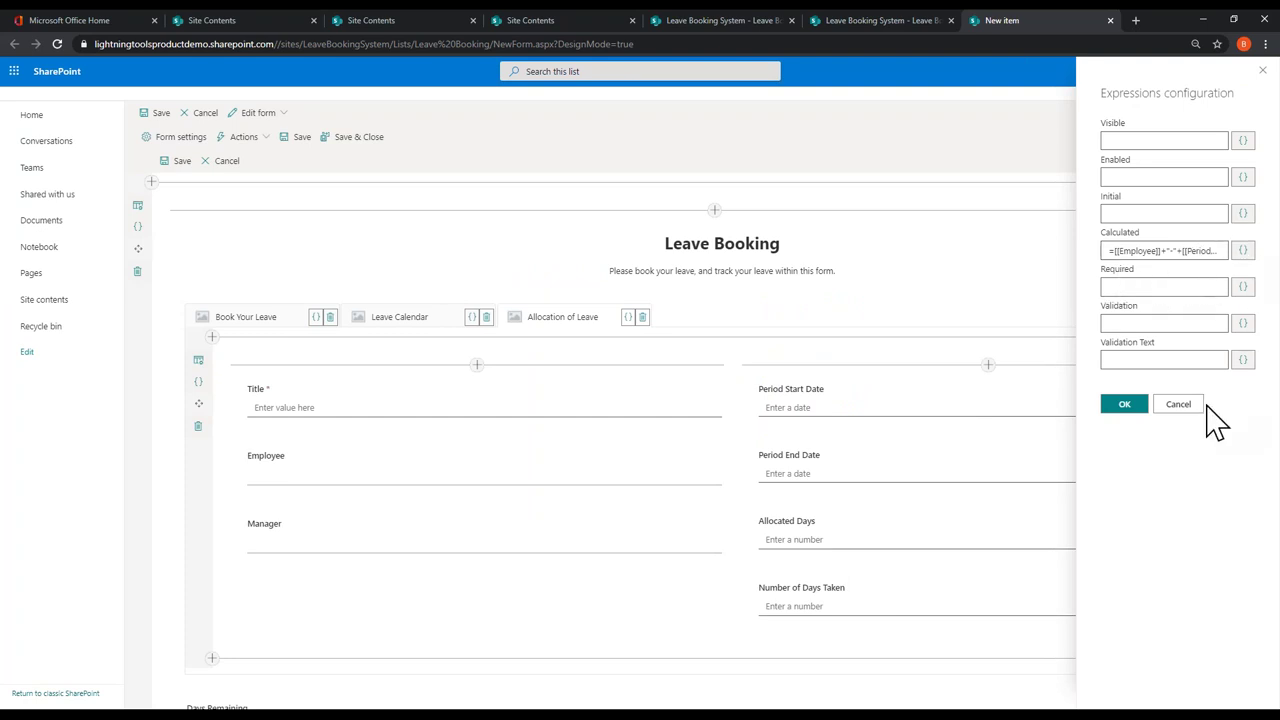
left_click(1130, 406)
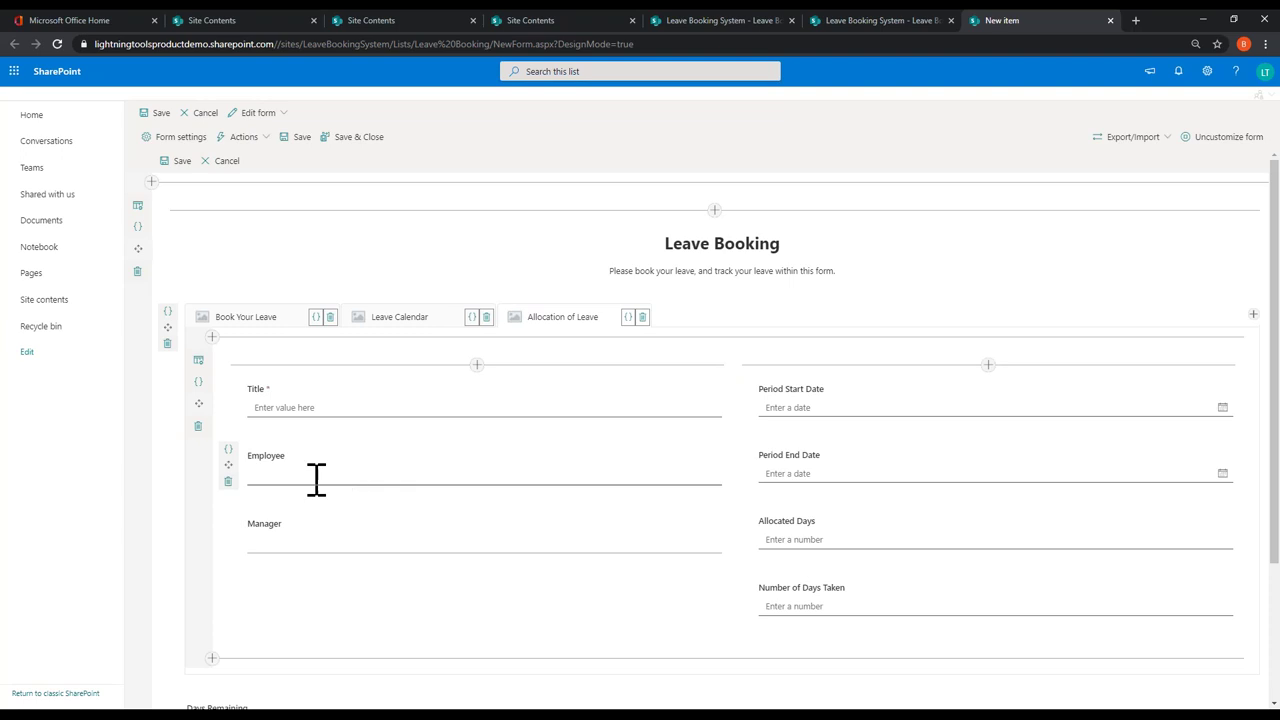
left_click(229, 450)
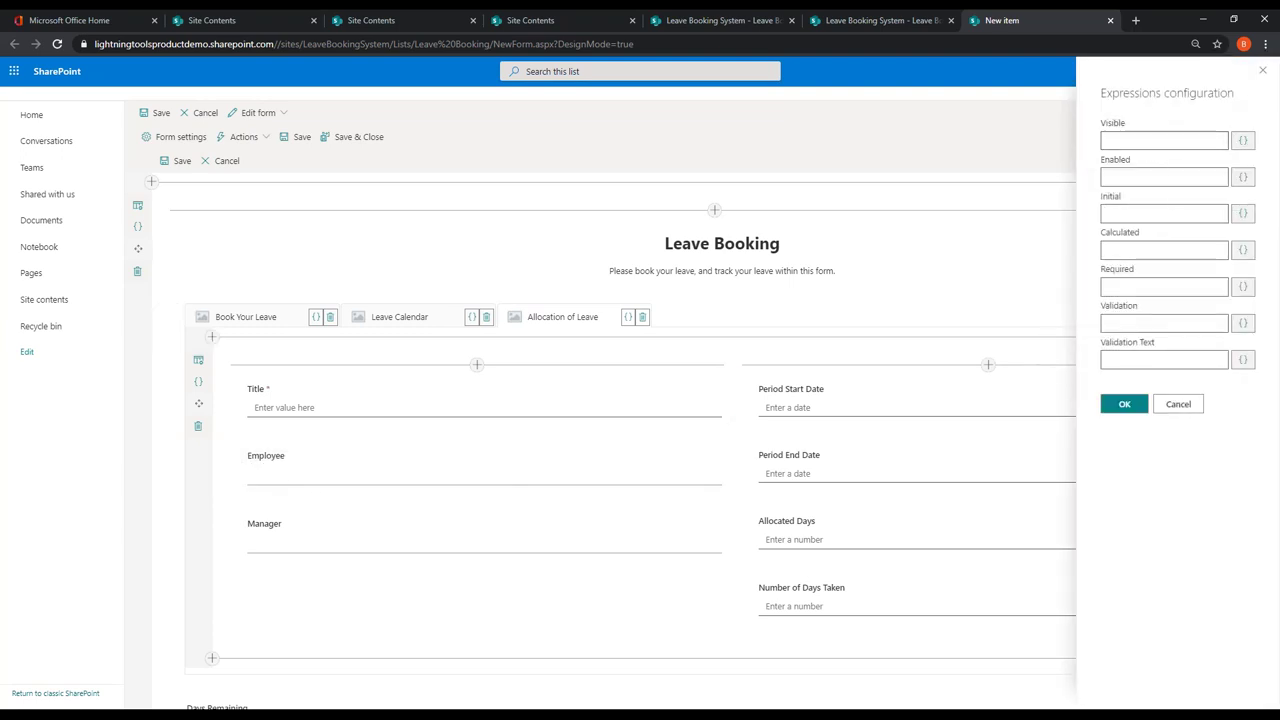
left_click(1244, 215)
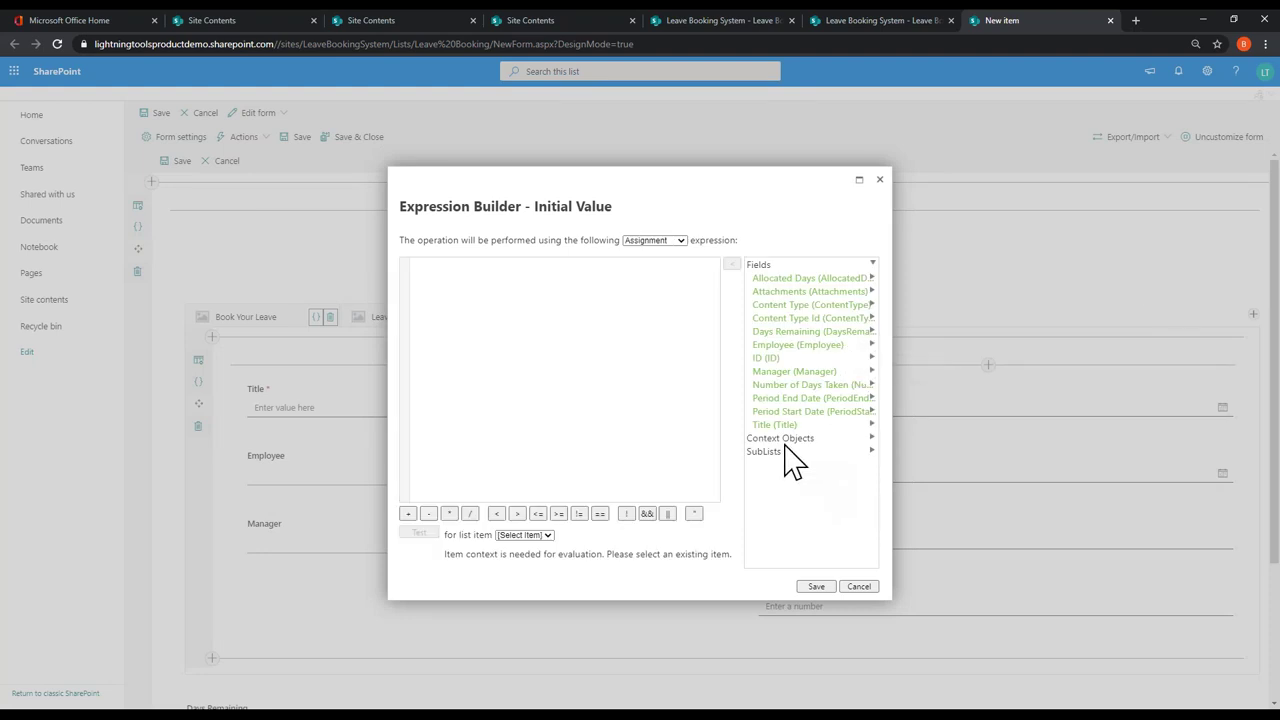
left_click(794, 439)
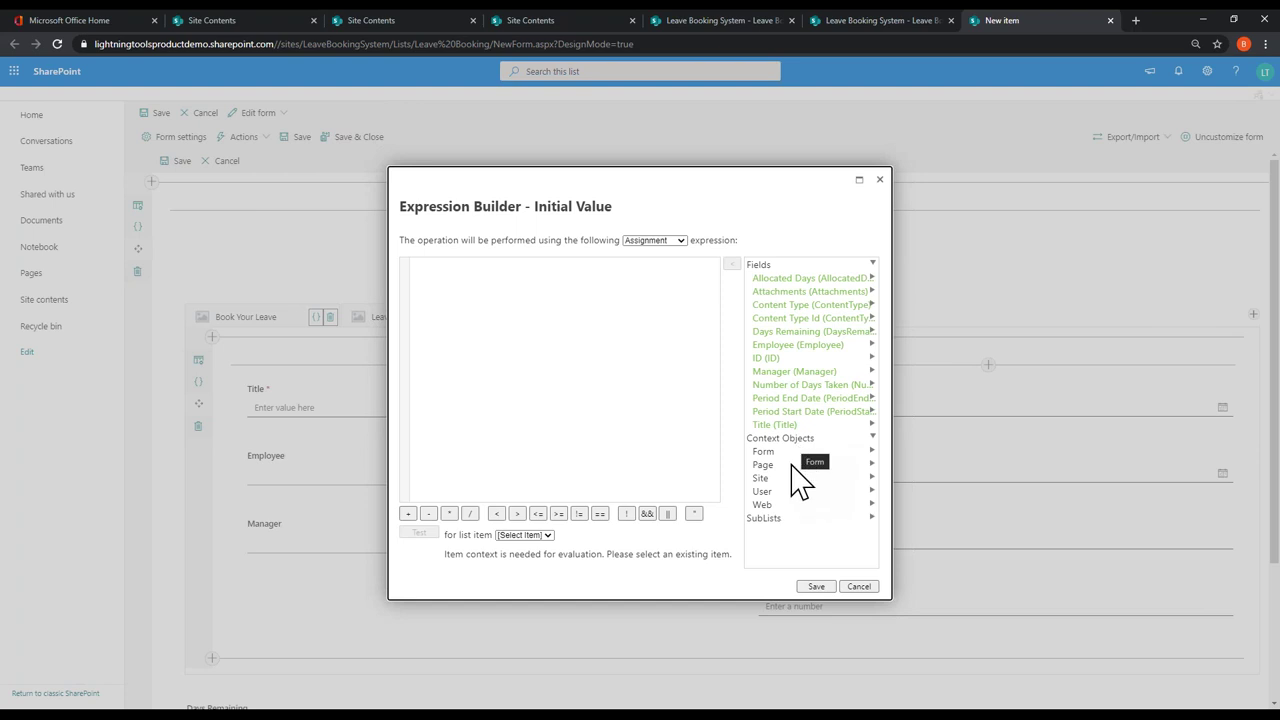
left_click(782, 493)
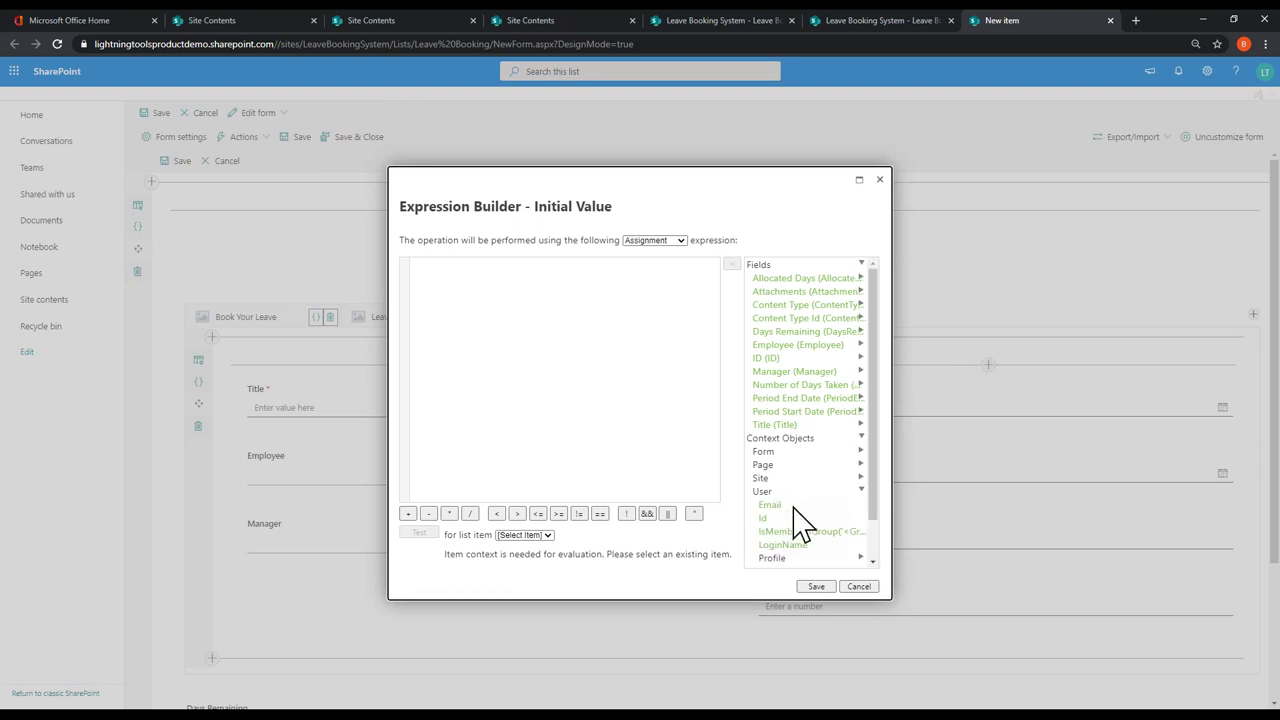
scroll(800, 522, "down", 2)
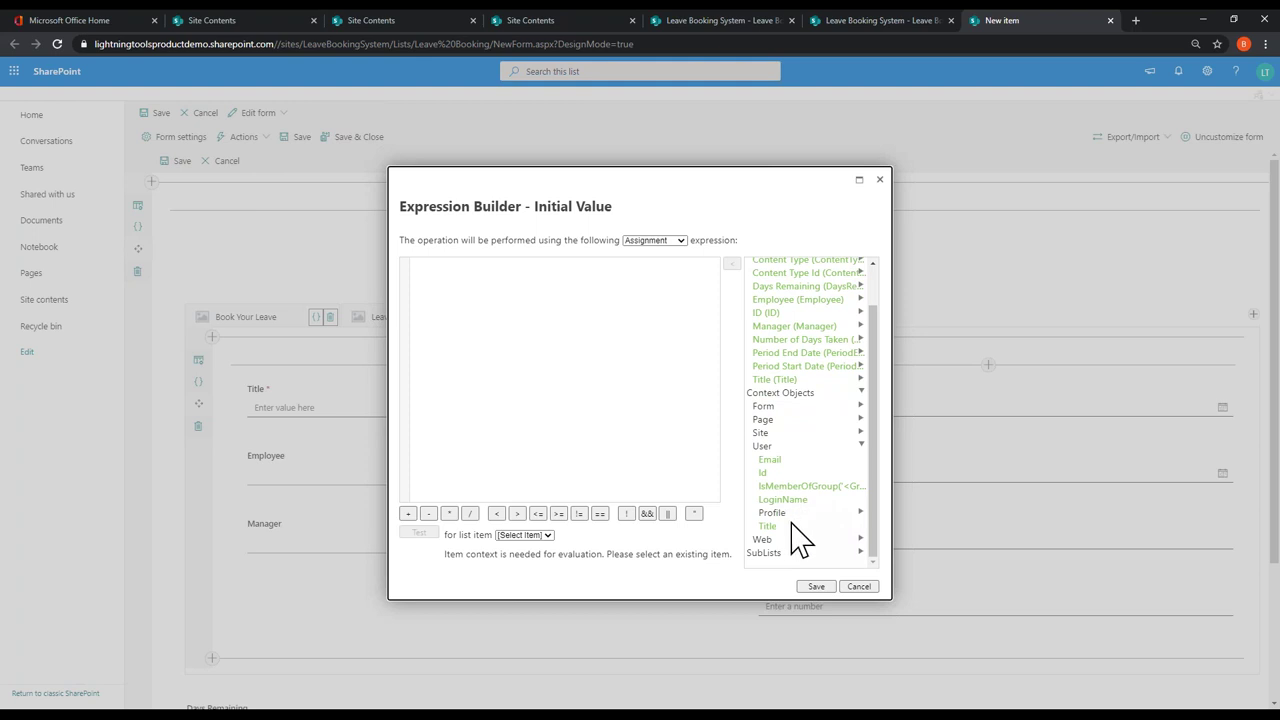
left_click(805, 502)
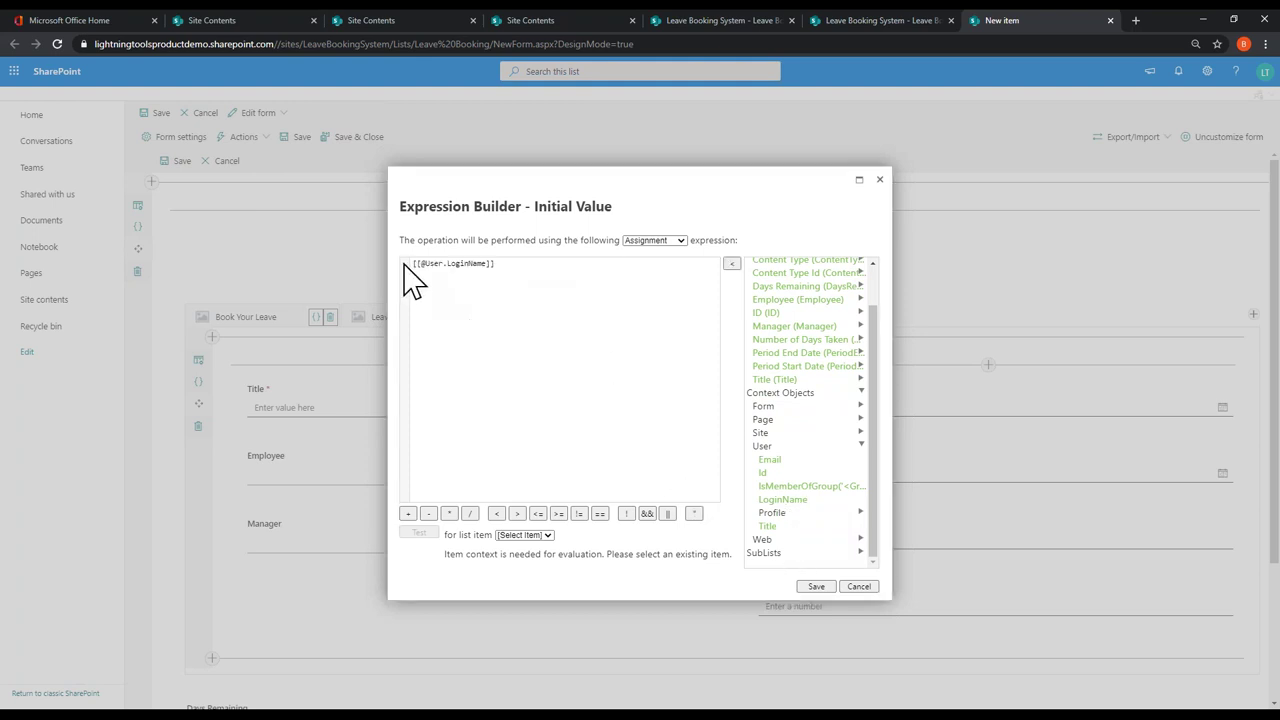
left_click(823, 588)
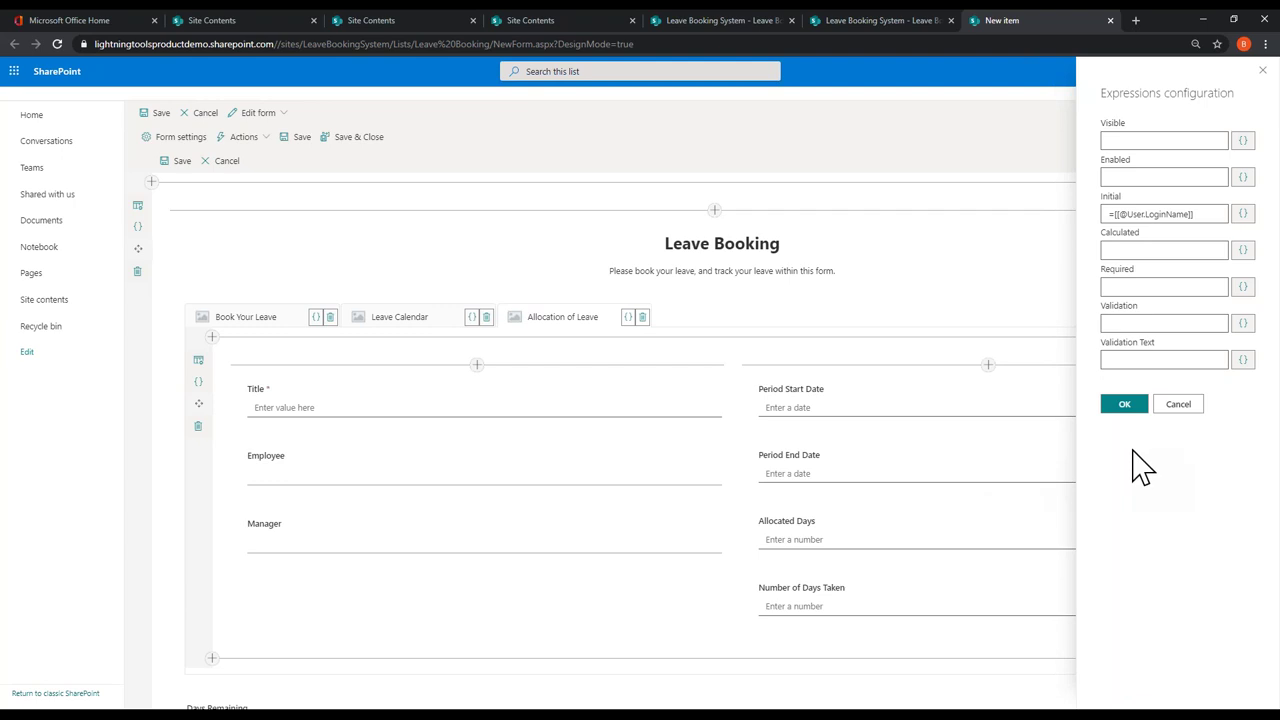
left_click(1123, 404)
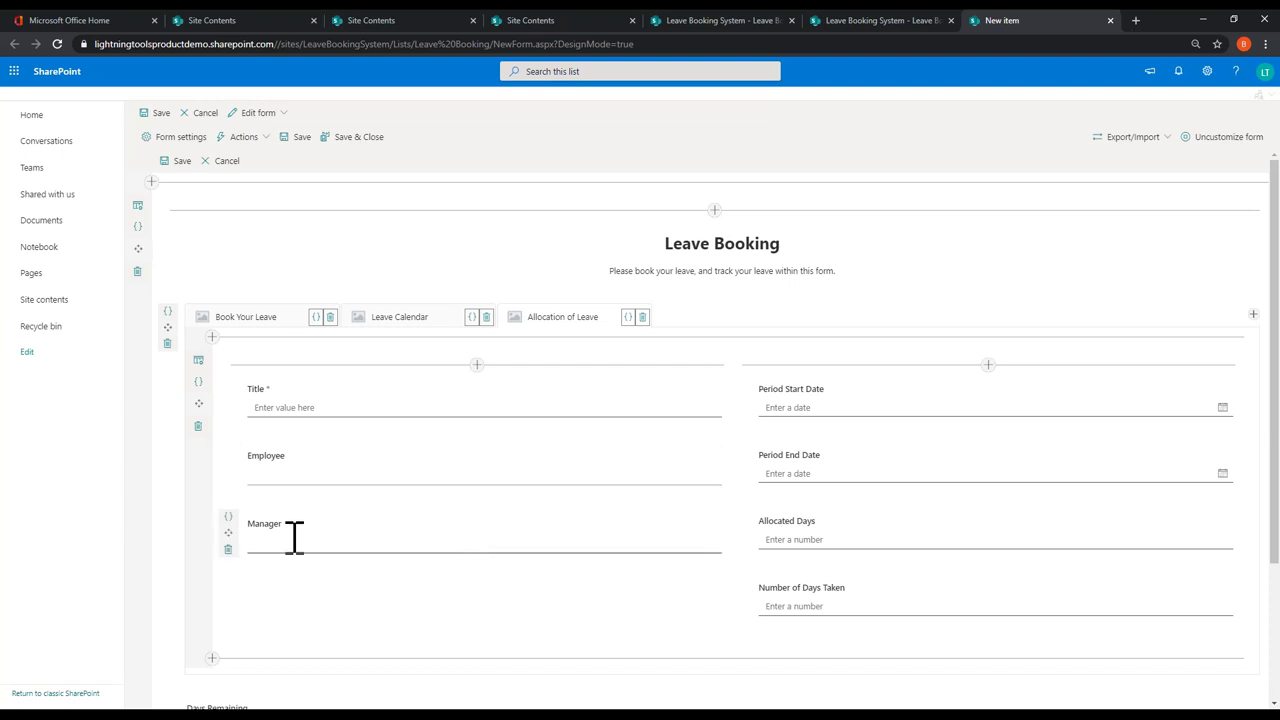
left_click(229, 518)
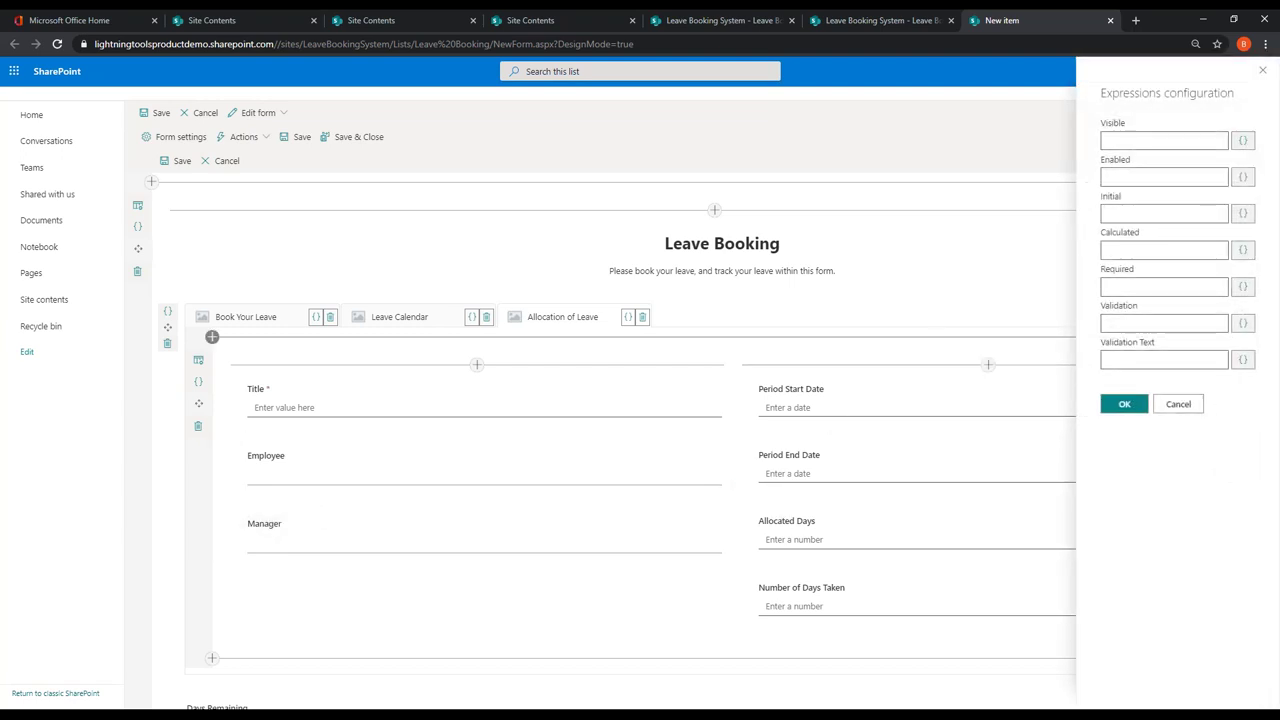
left_click(1243, 213)
left_click(812, 438)
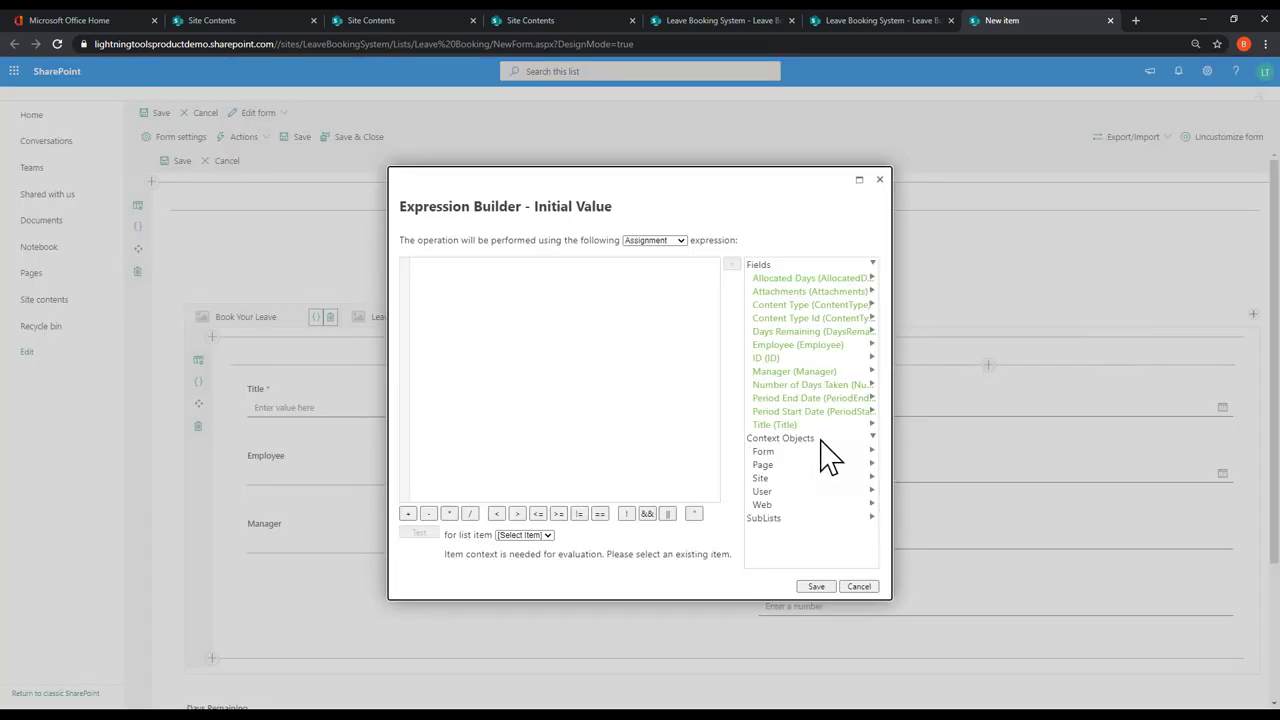
left_click(784, 492)
scroll(791, 509, "down", 1)
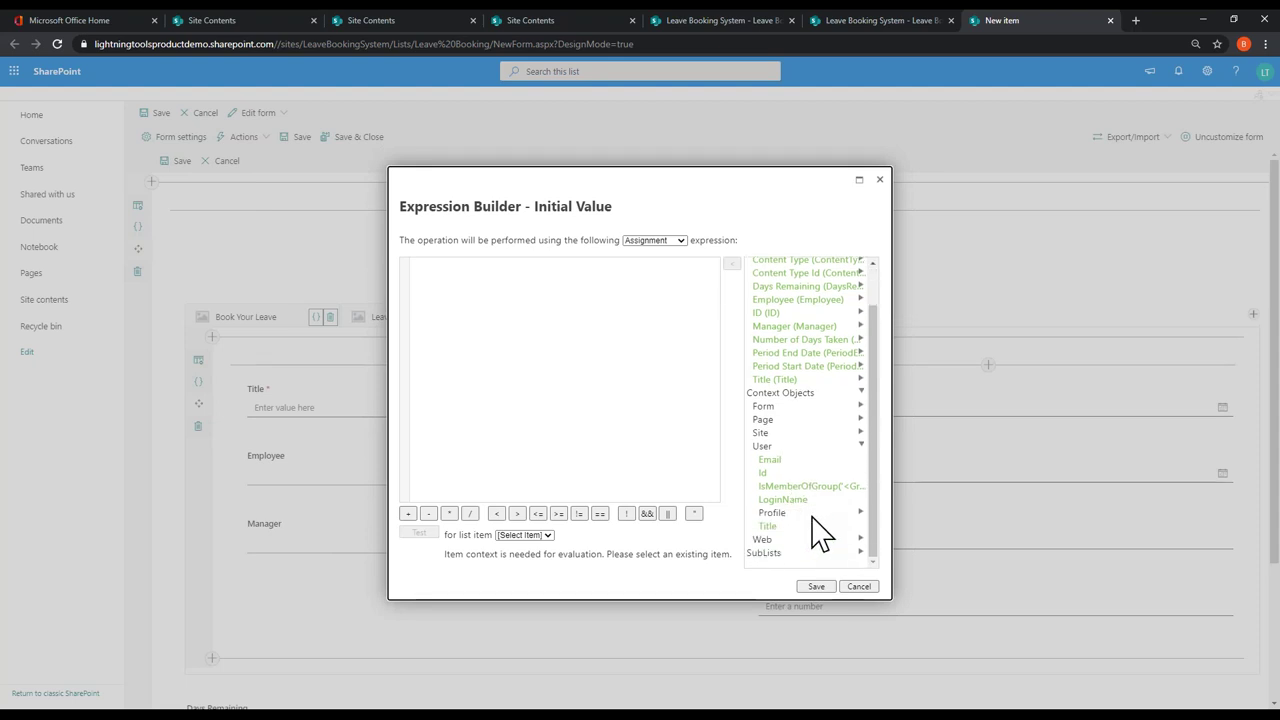
left_click(811, 511)
scroll(820, 450, "down", 4)
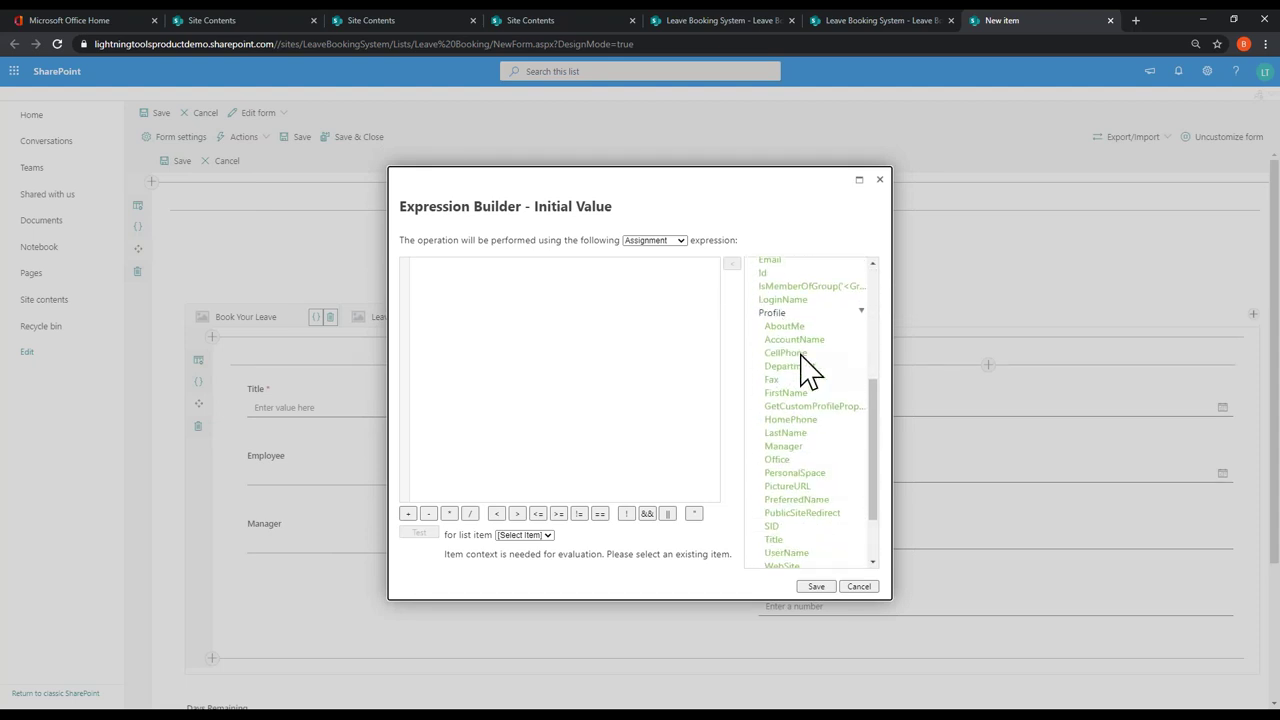
double_click(785, 446)
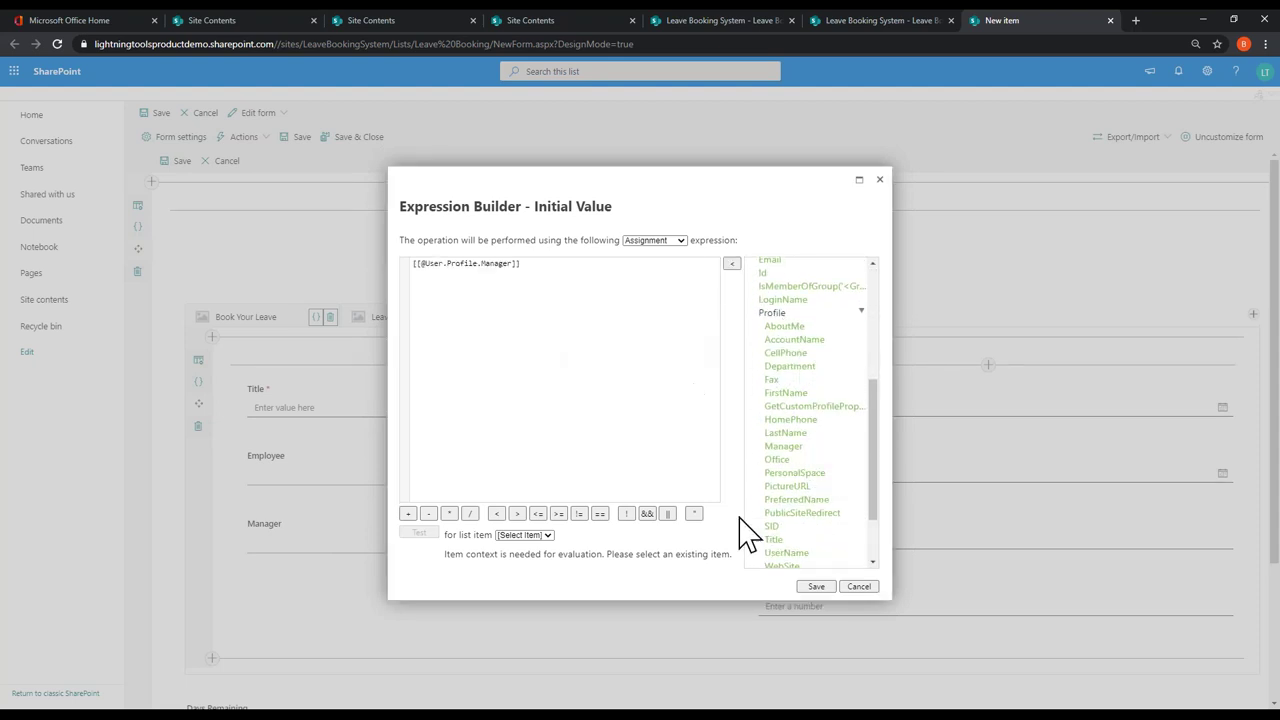
left_click(816, 586)
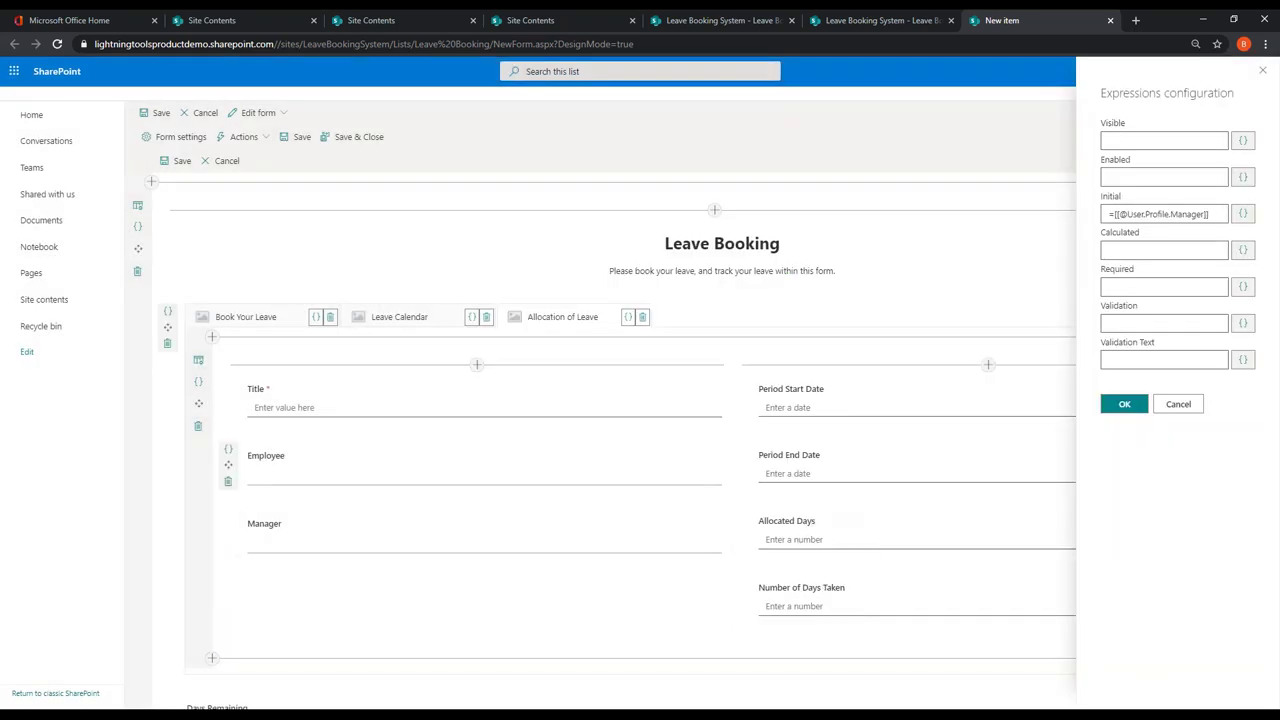
left_click(1124, 404)
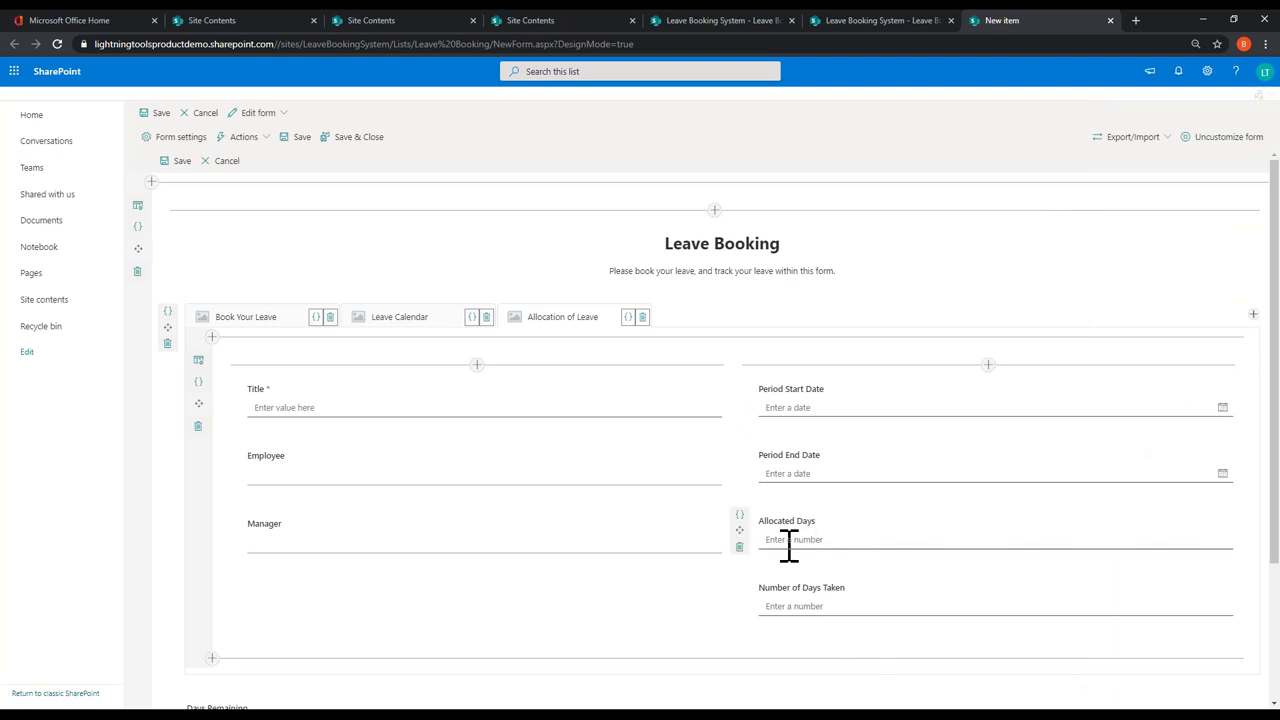
Step: Set Allocated Days' initial value to 25
left_click(740, 515)
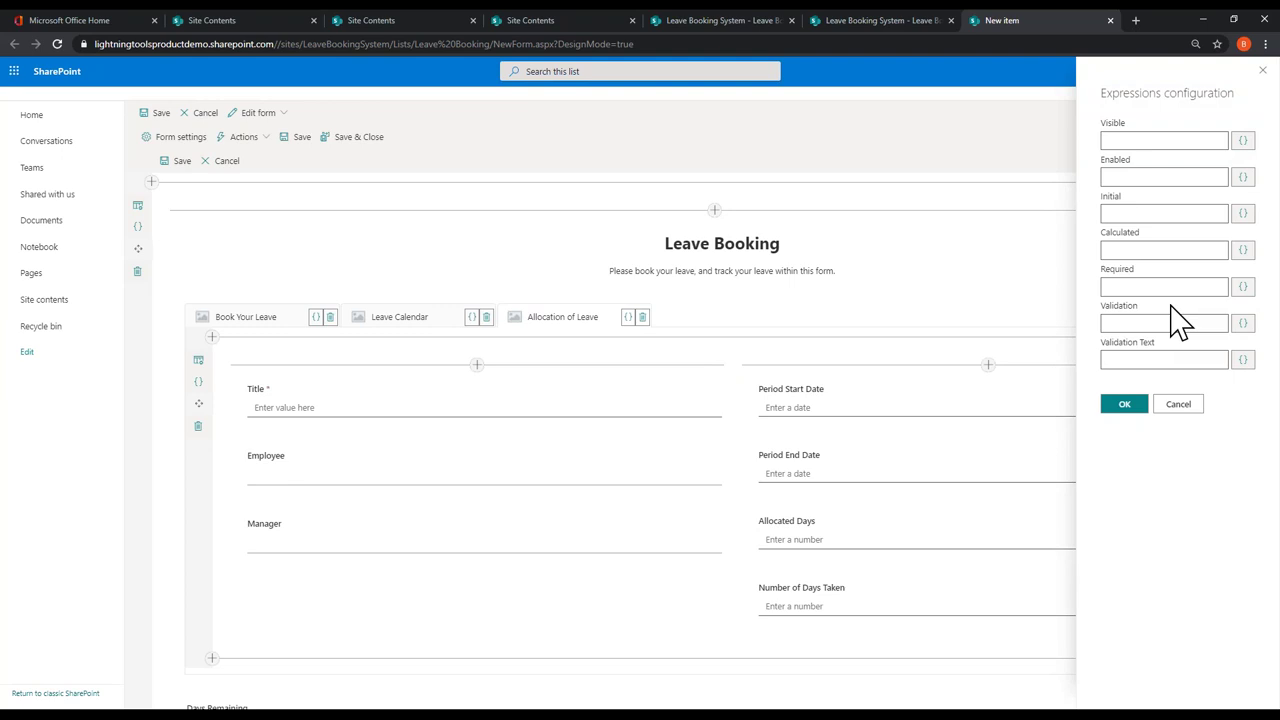
left_click(1129, 213)
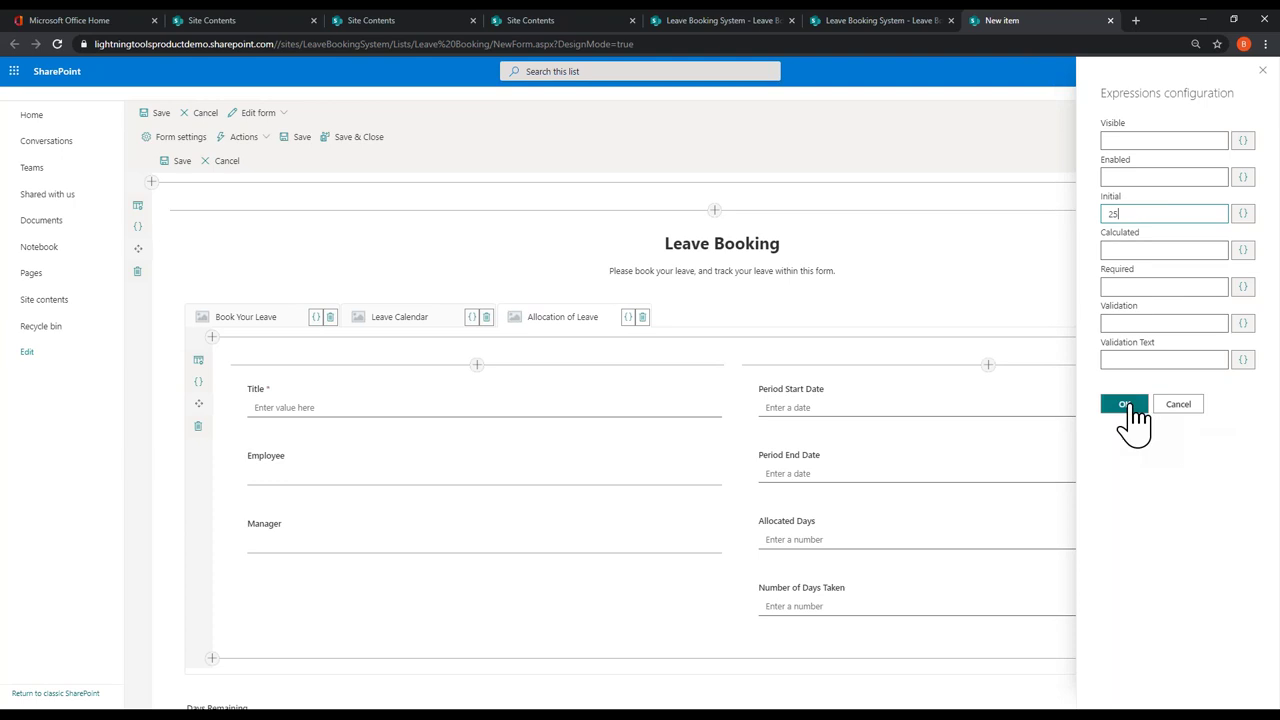
left_click(1125, 404)
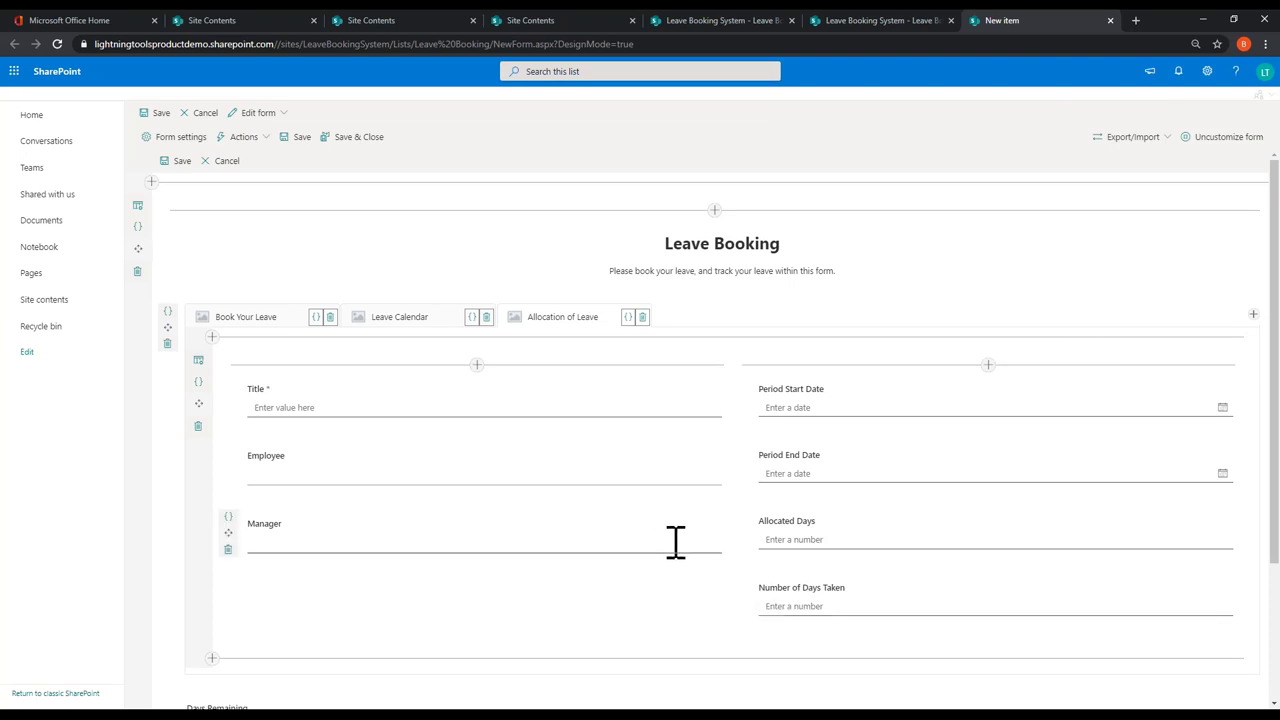
scroll(699, 545, "down", 2)
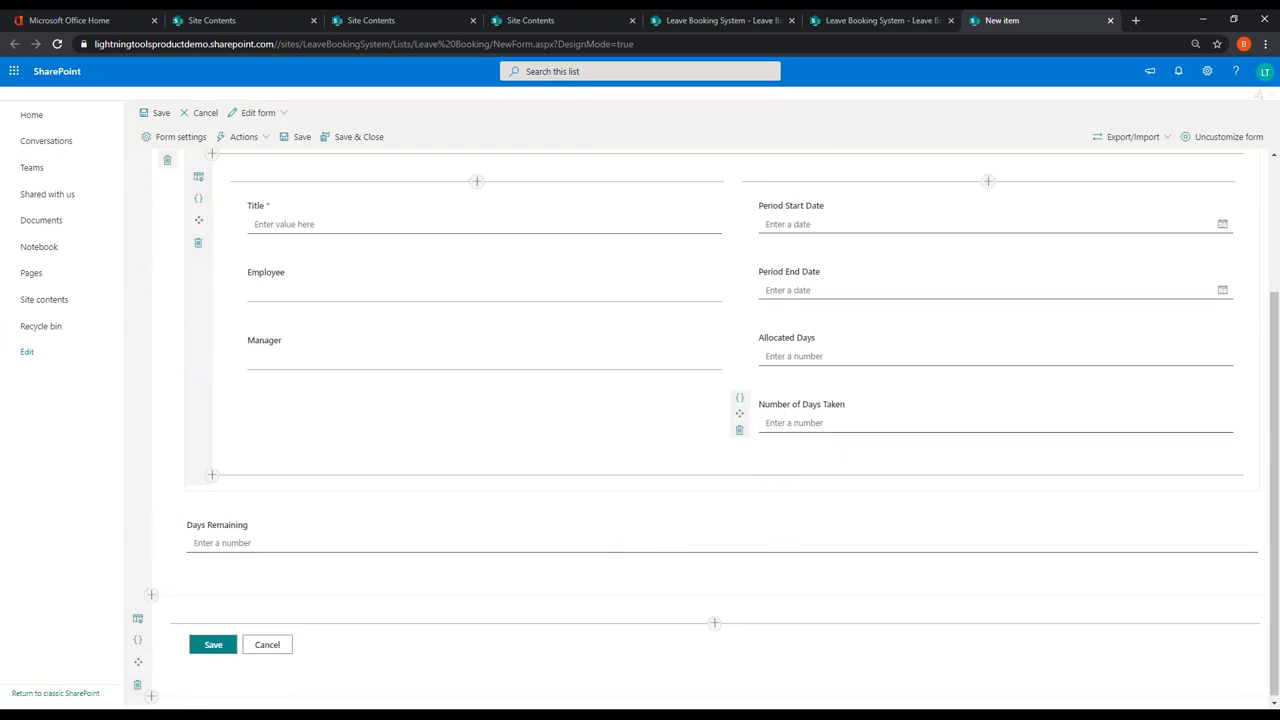
left_click(741, 399)
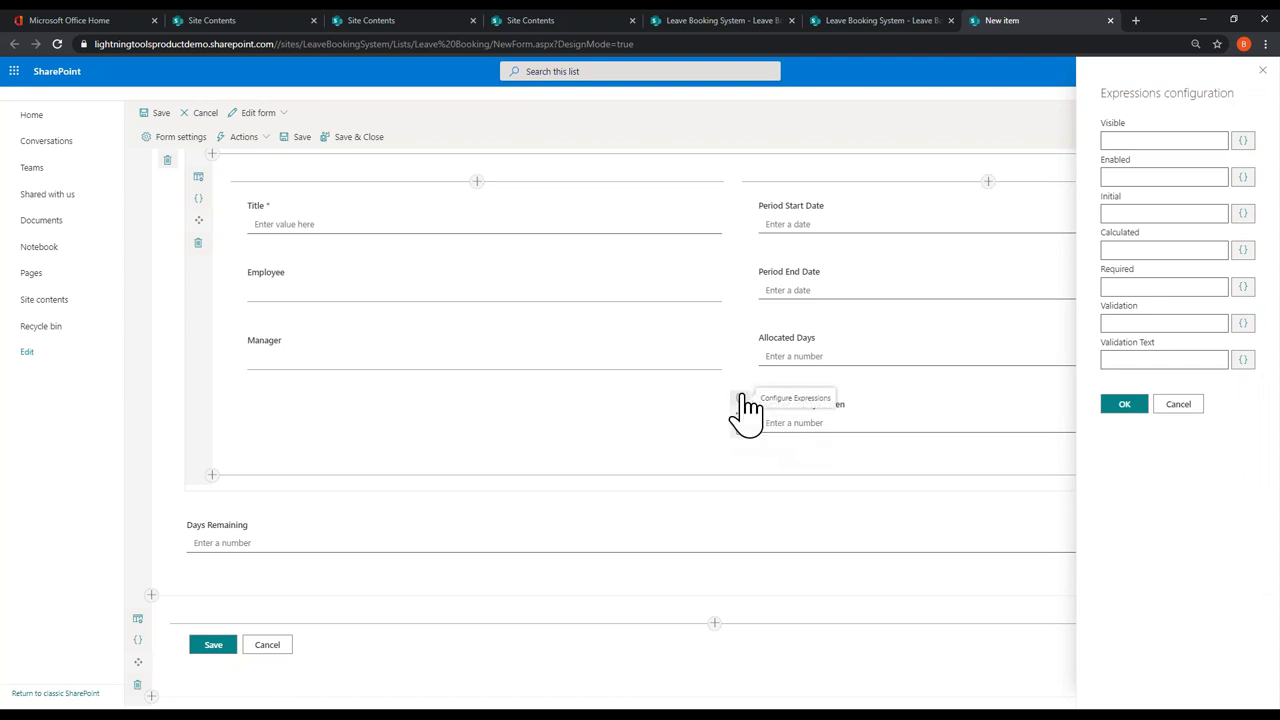
left_click(1243, 250)
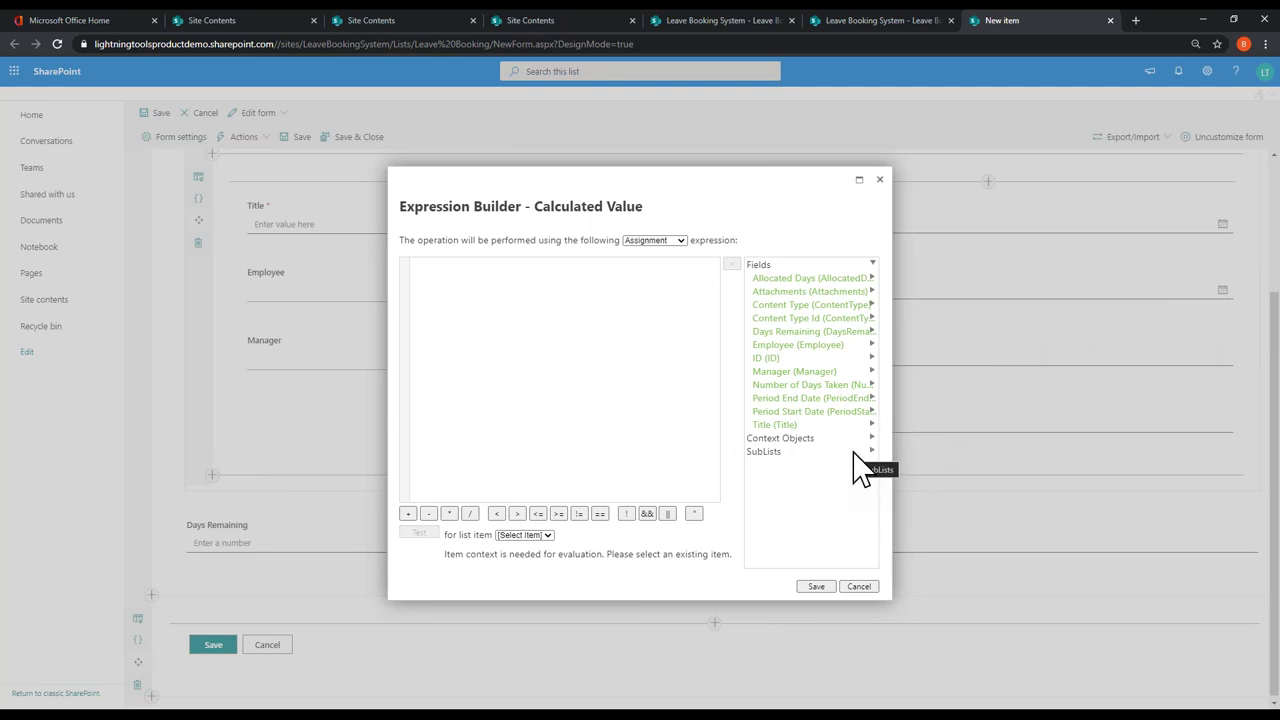
left_click(843, 453)
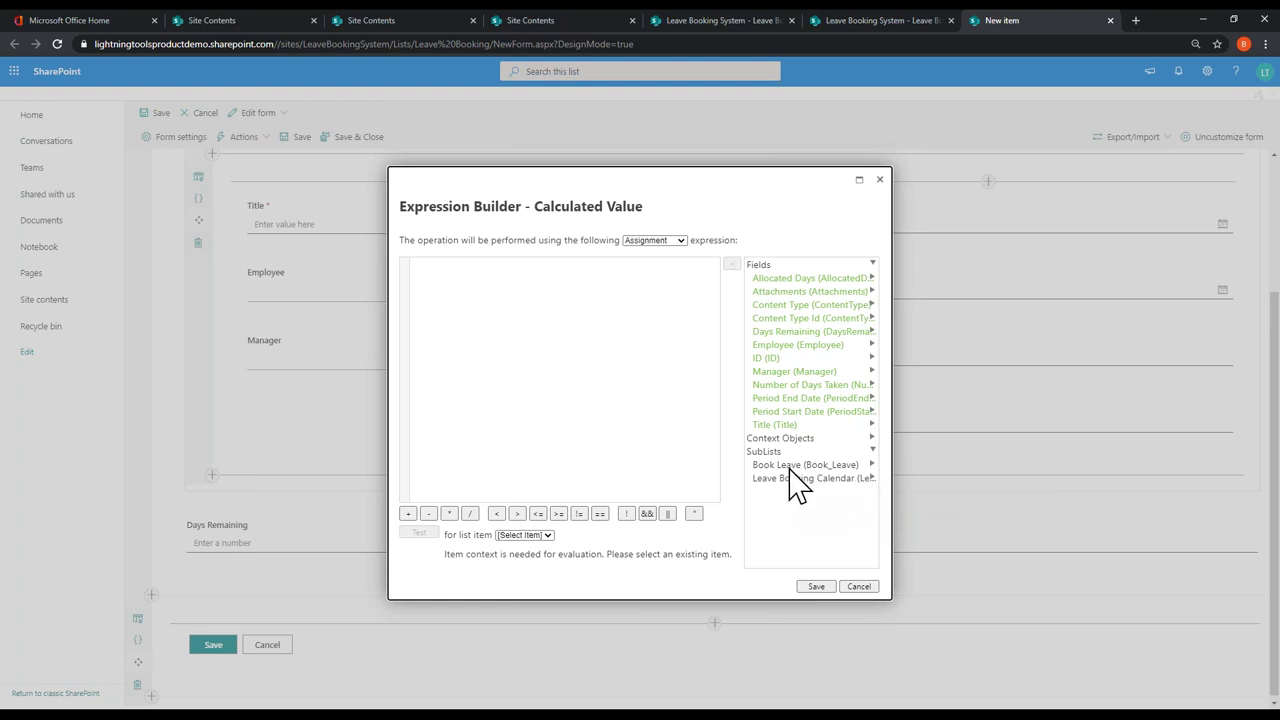
left_click(818, 466)
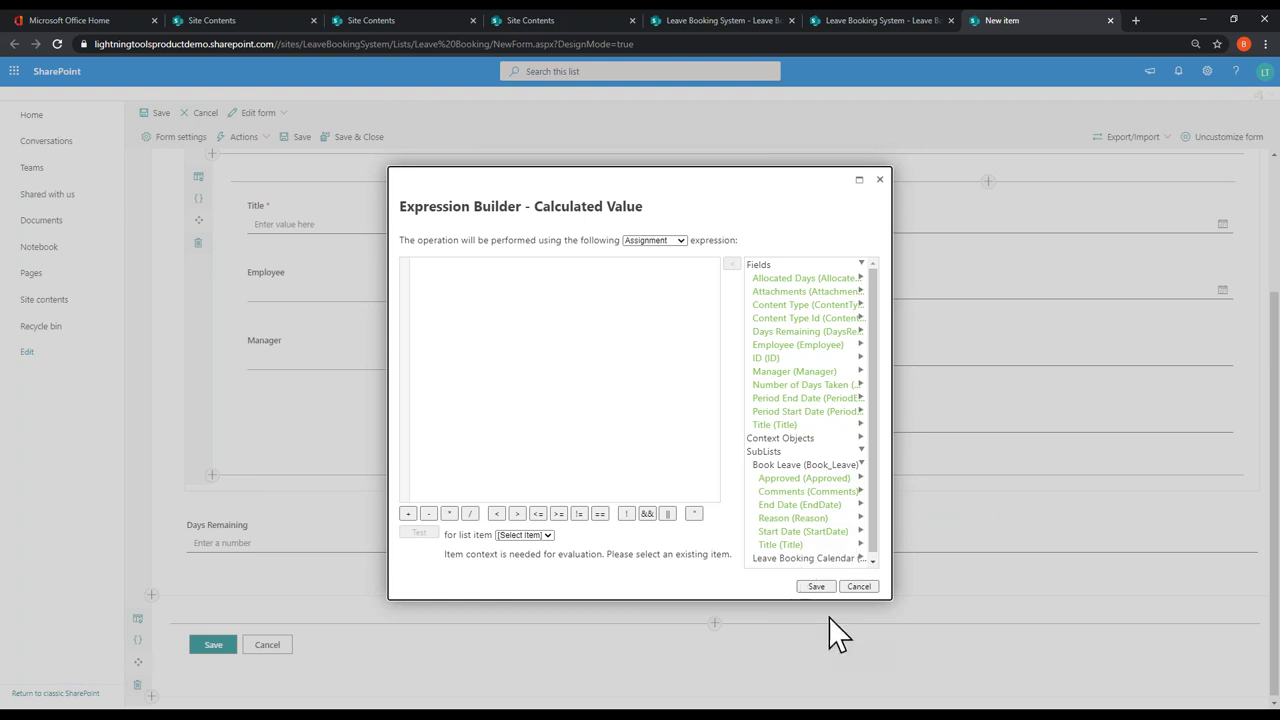
left_click(857, 587)
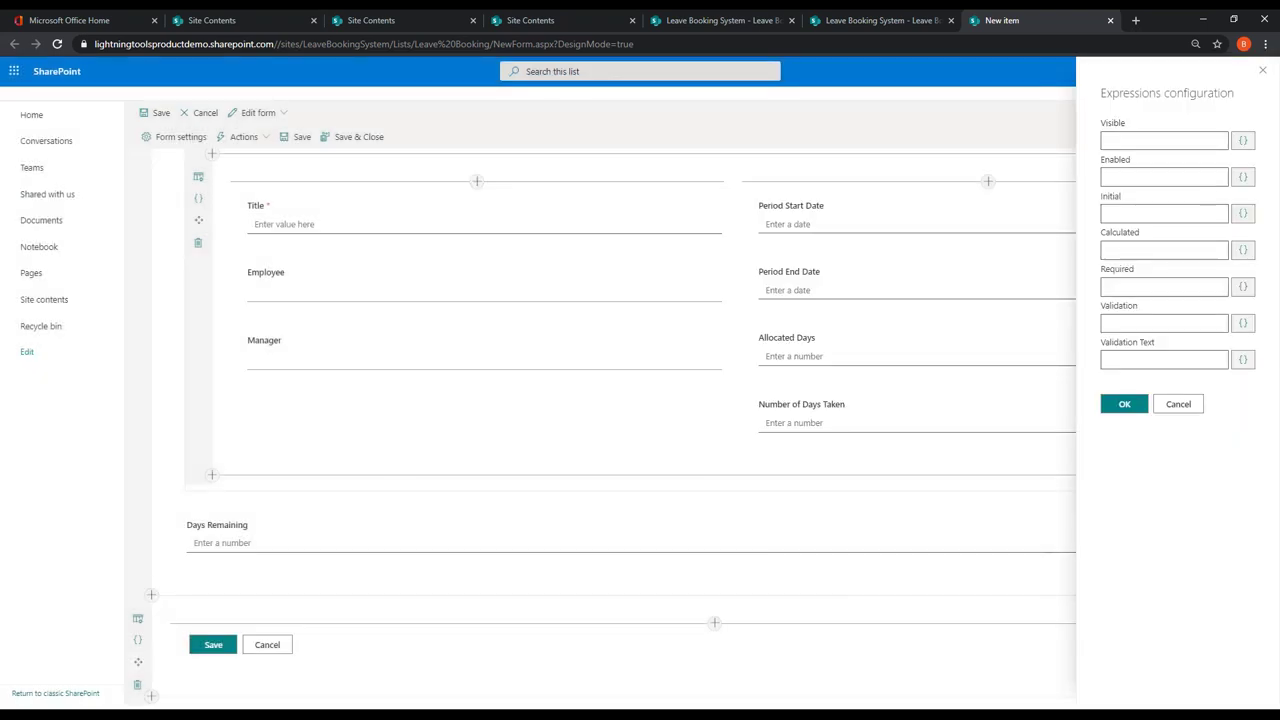
left_click(1118, 405)
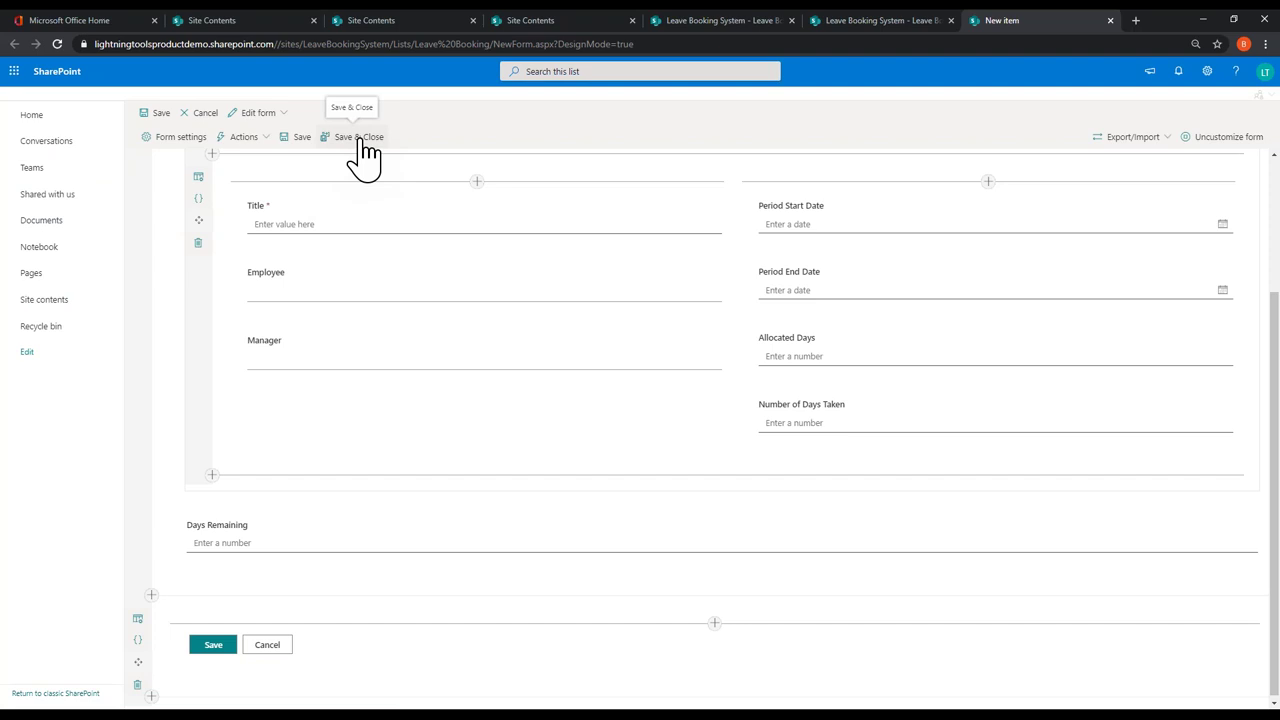
Step: Save the form and open the Book Leave list from Site contents
left_click(365, 140)
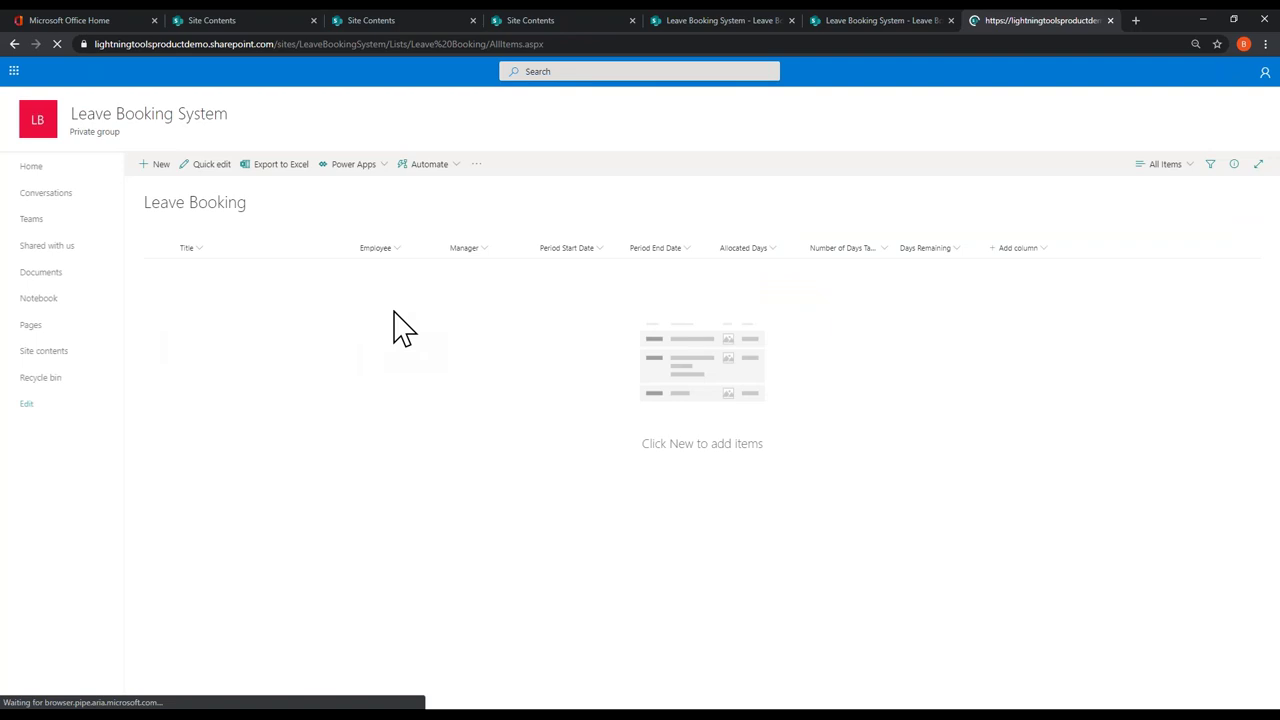
left_click(45, 351)
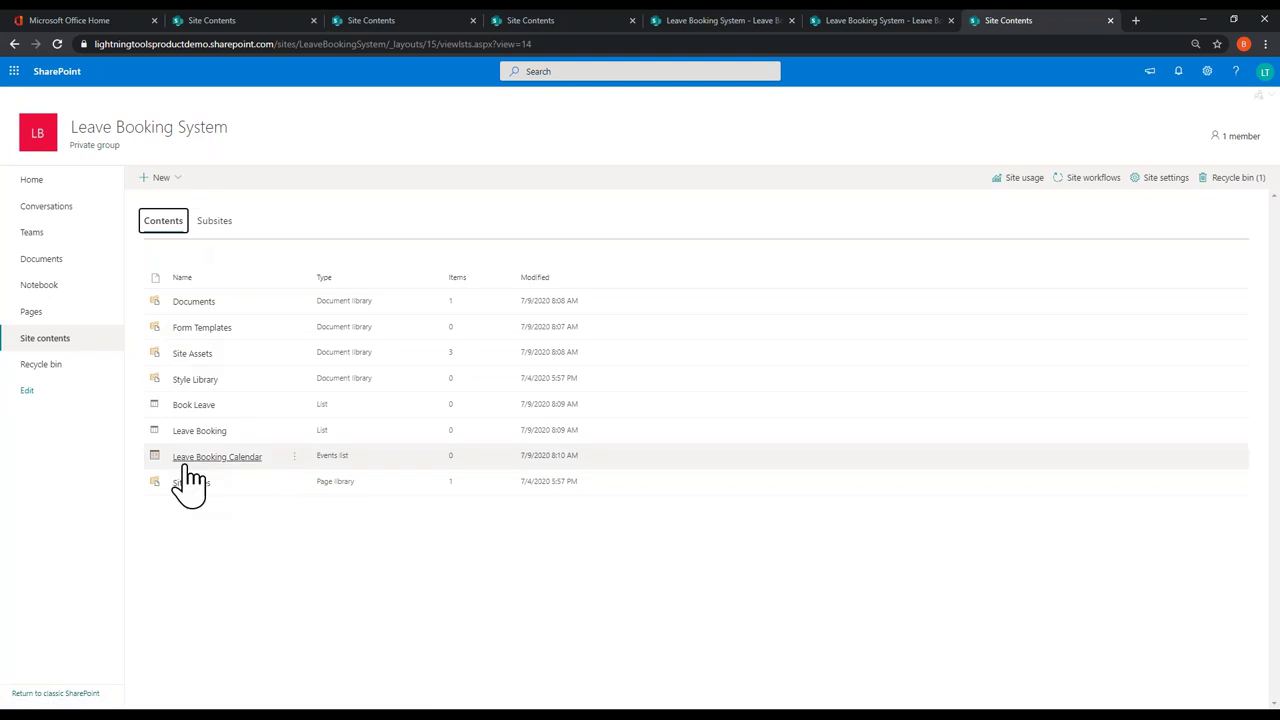
left_click(180, 408)
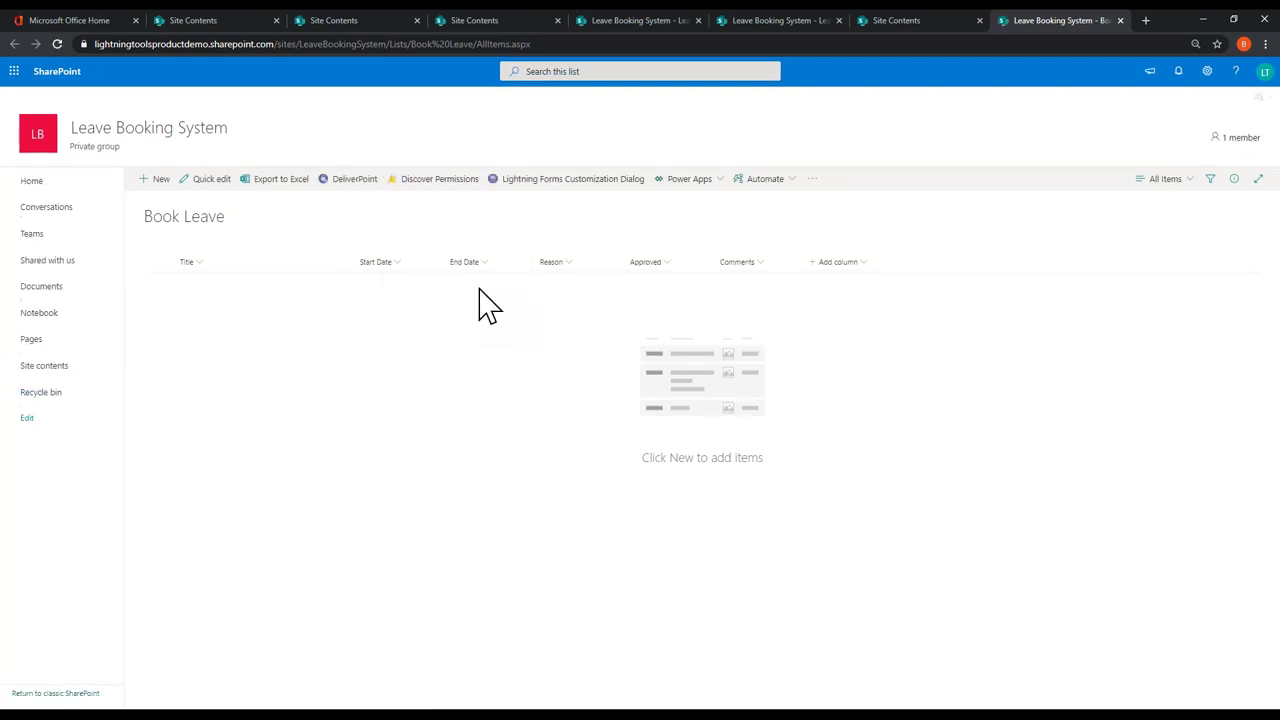
Step: Add a Number column named Days to Book Leave and close its tab
left_click(812, 265)
left_click(866, 340)
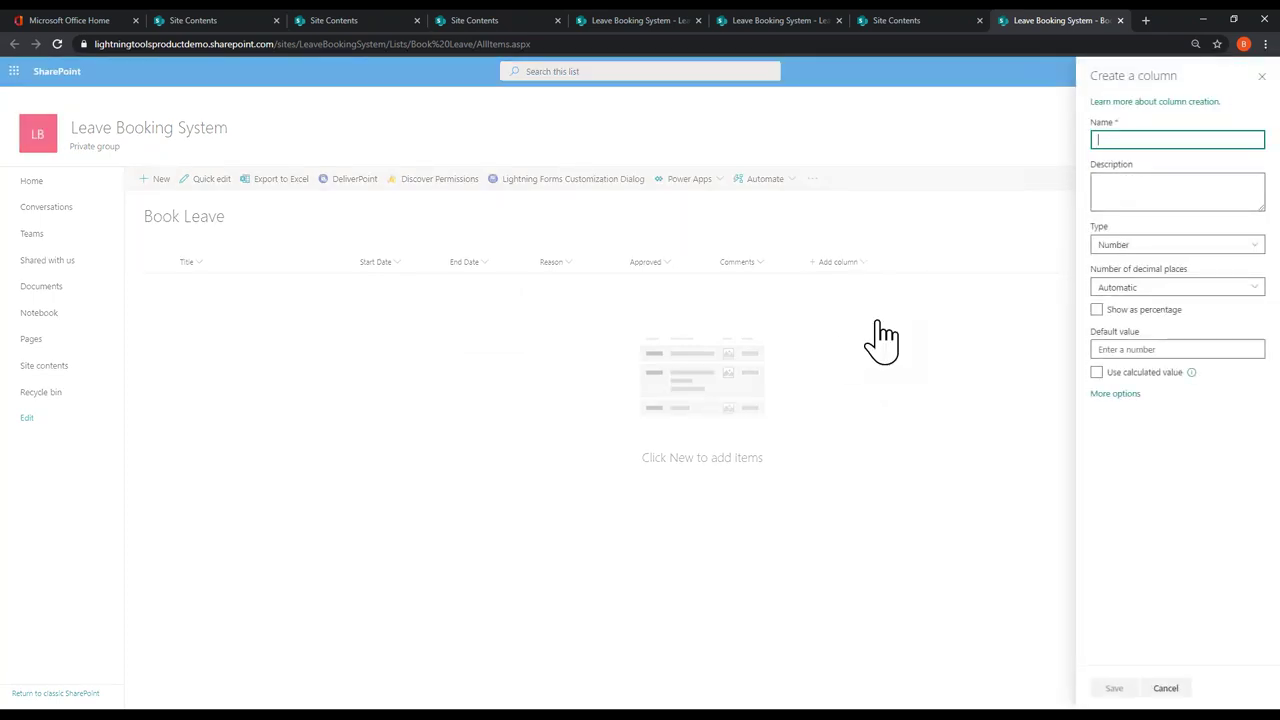
type("Days")
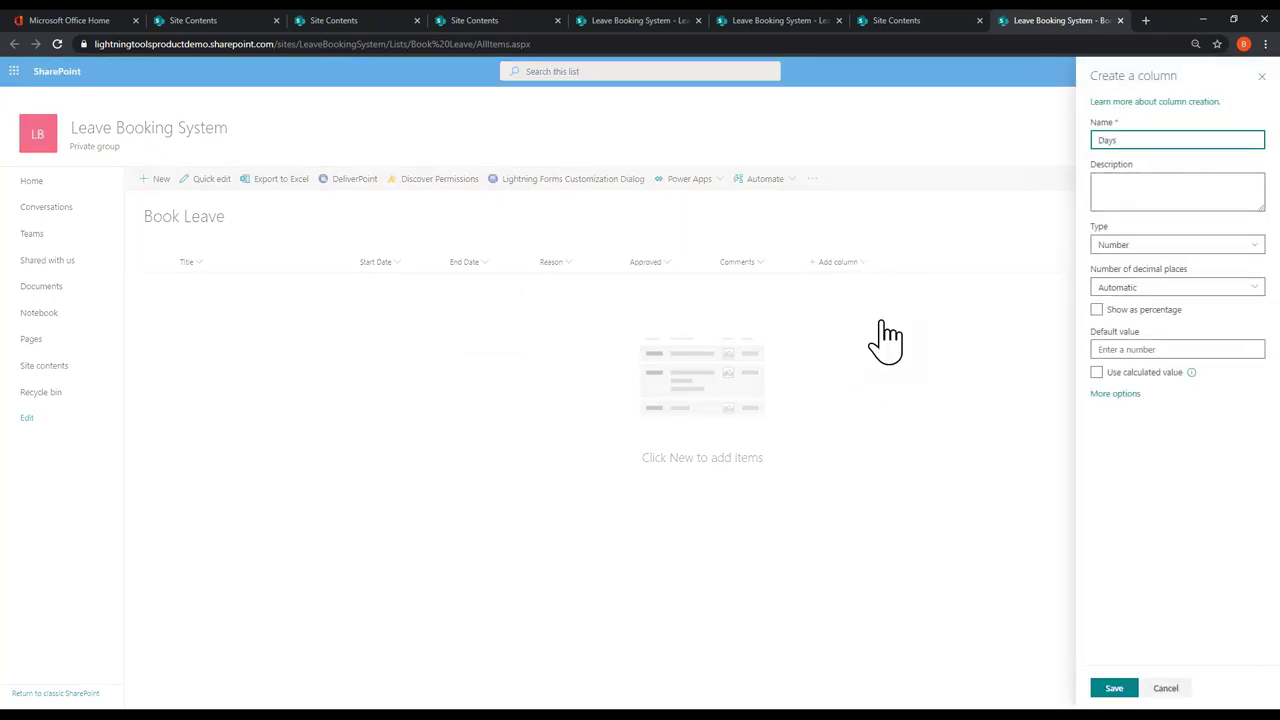
left_click(1132, 688)
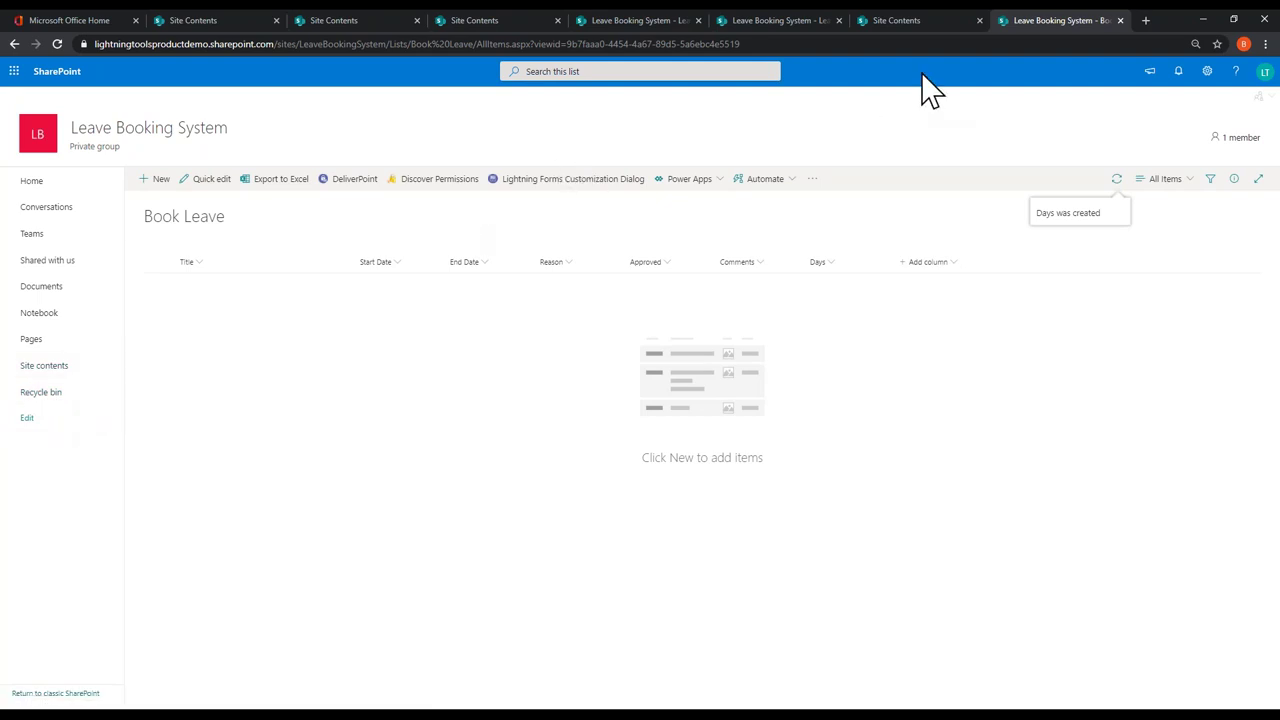
left_click(1120, 20)
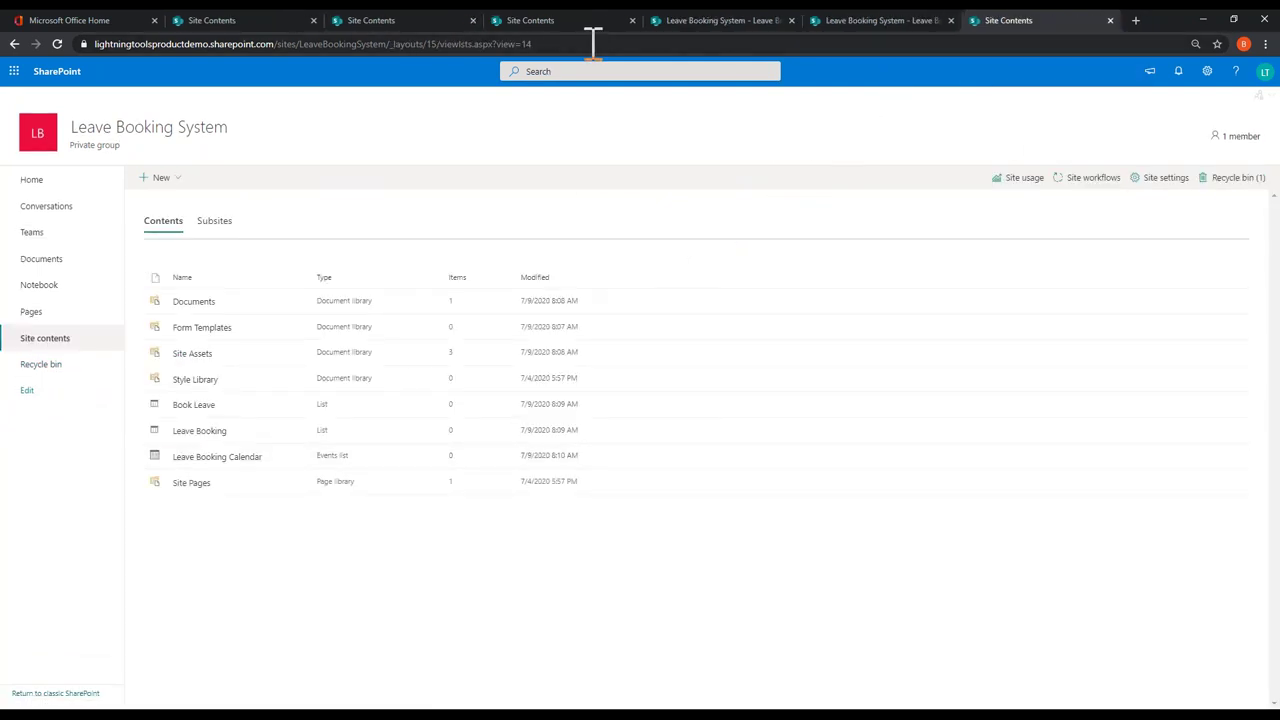
Step: Reopen Leave Booking's NewForm.aspx in the designer and show the Book Your Leave tab
left_click(205, 430)
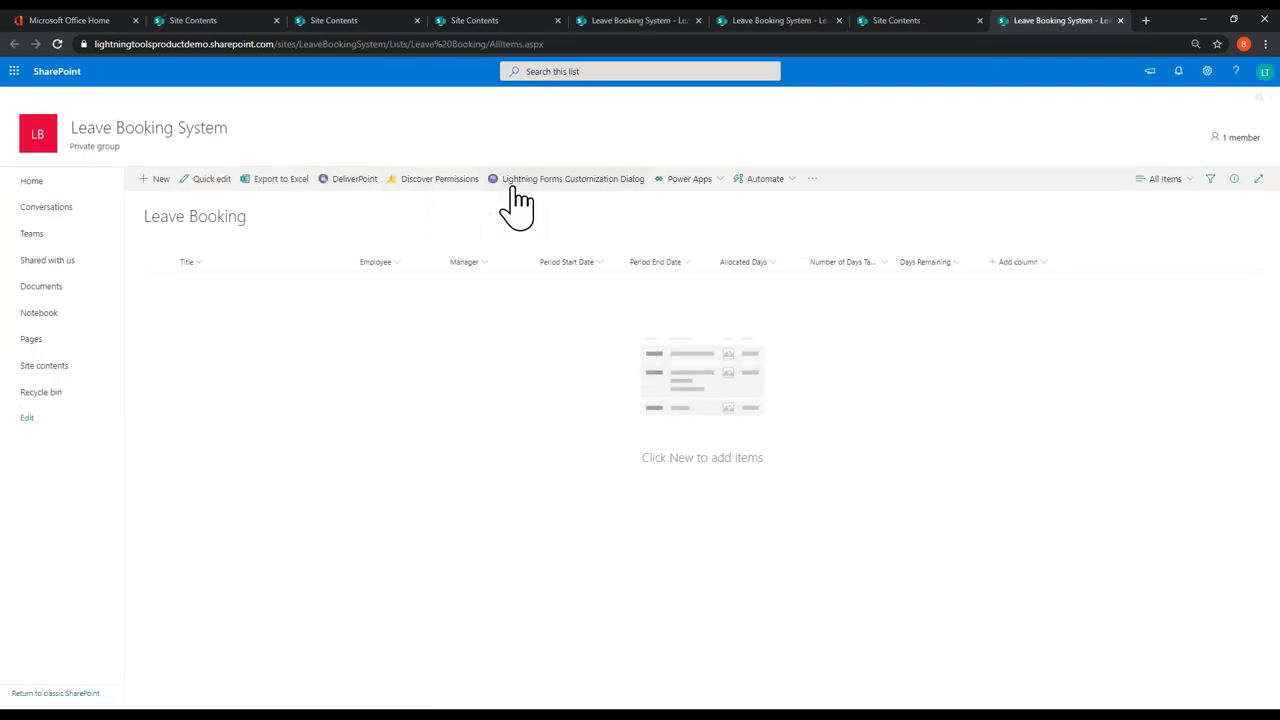
left_click(518, 182)
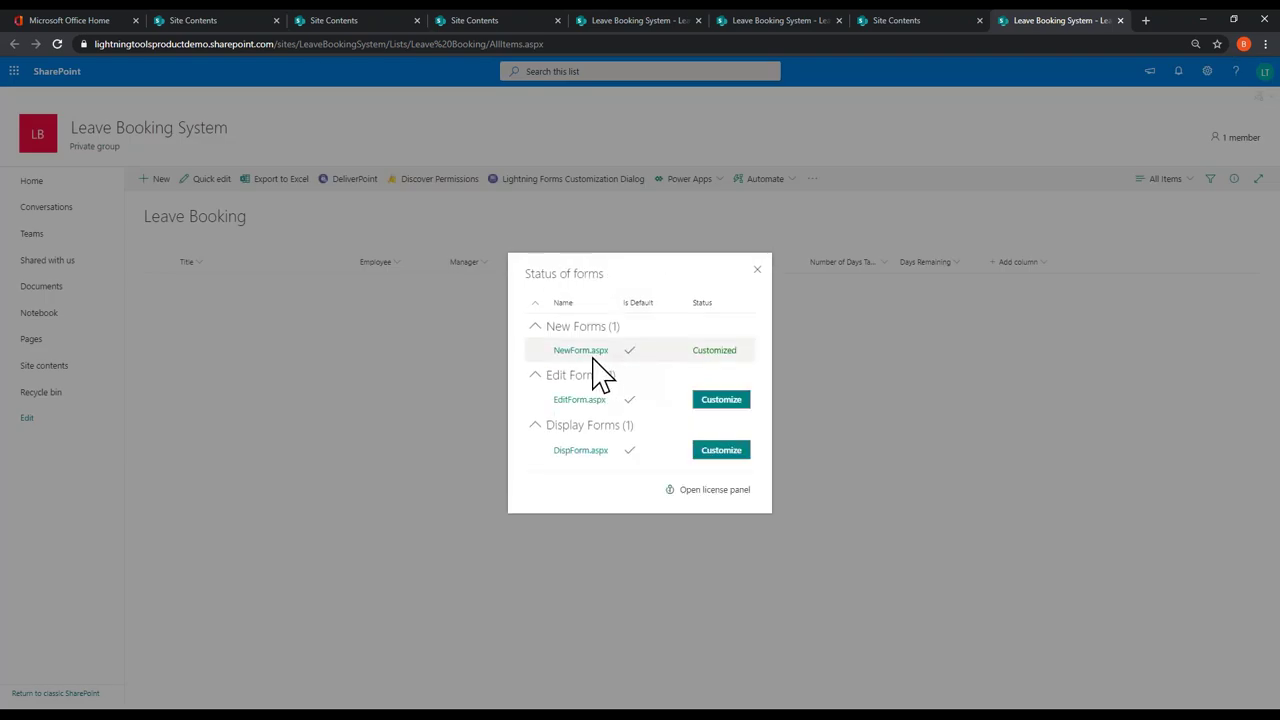
left_click(596, 352)
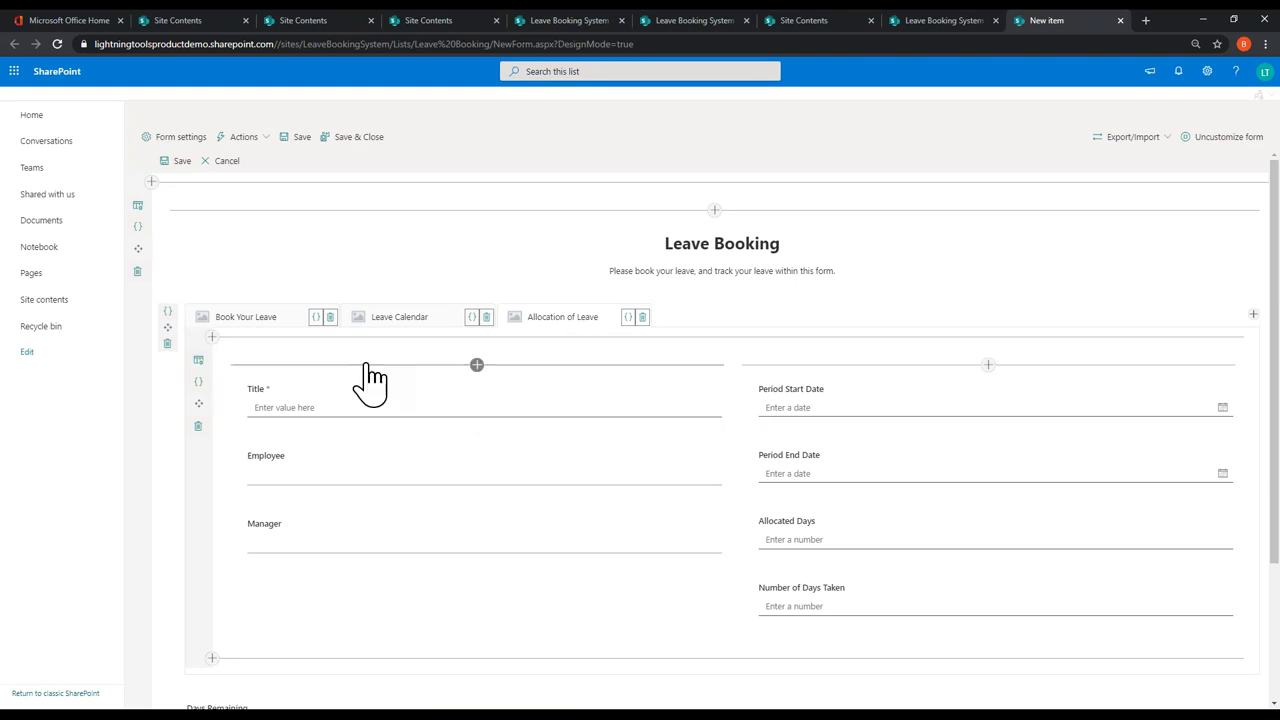
left_click(266, 320)
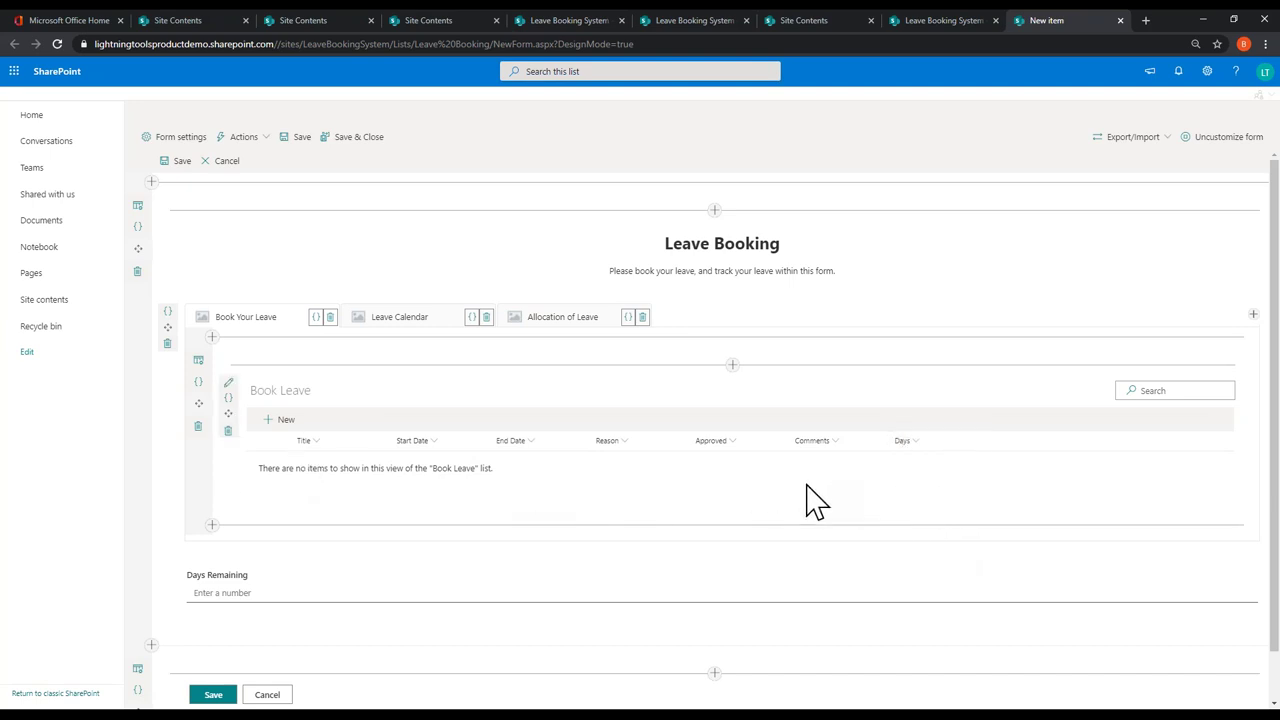
left_click(598, 320)
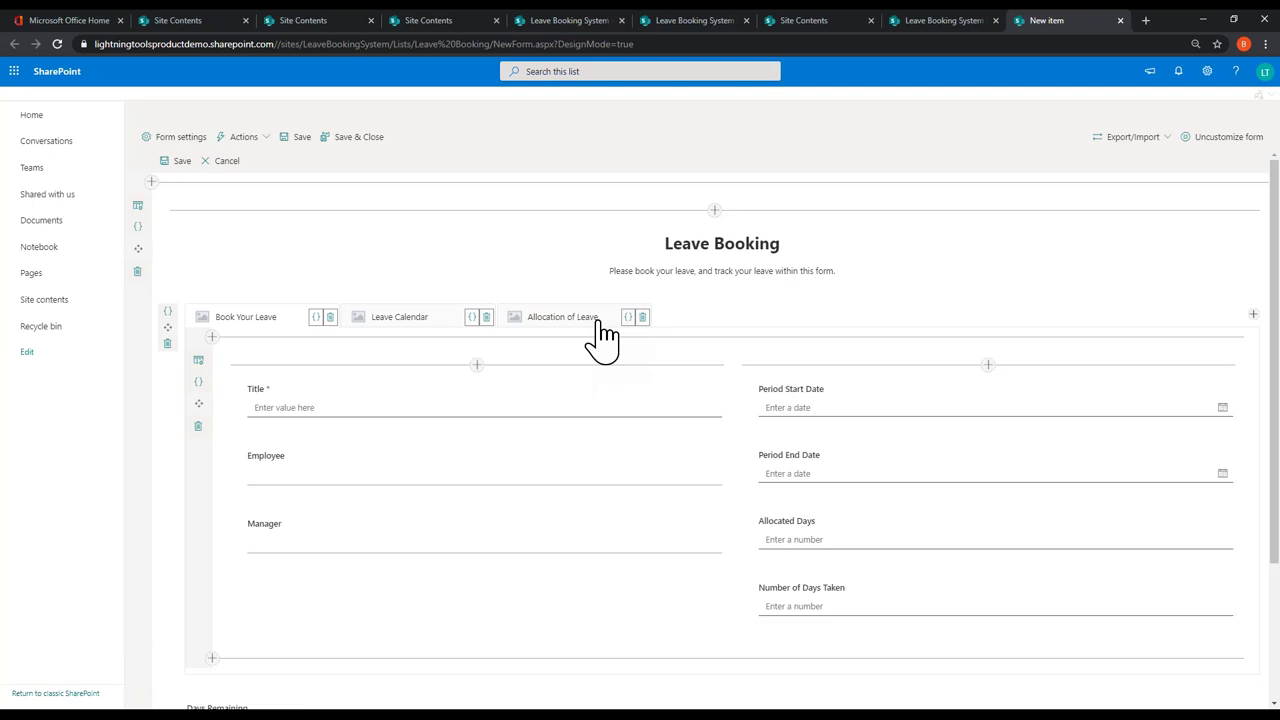
scroll(735, 585, "down", 1)
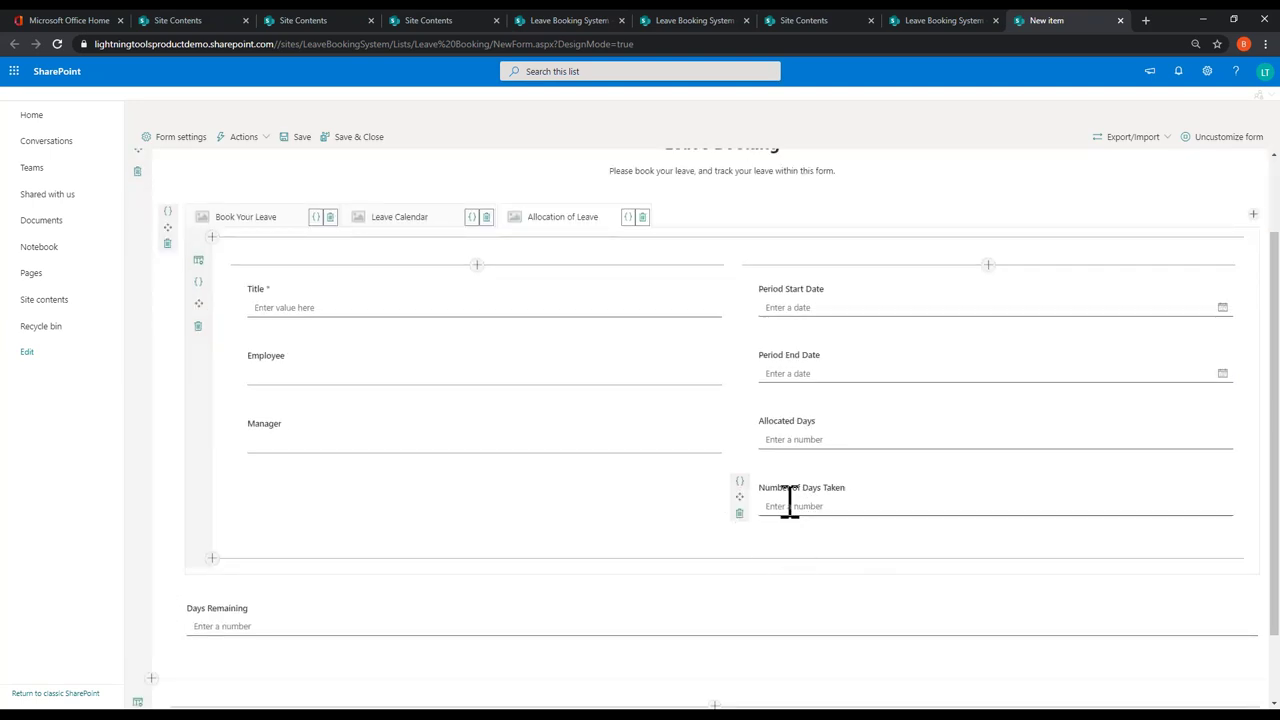
left_click(740, 484)
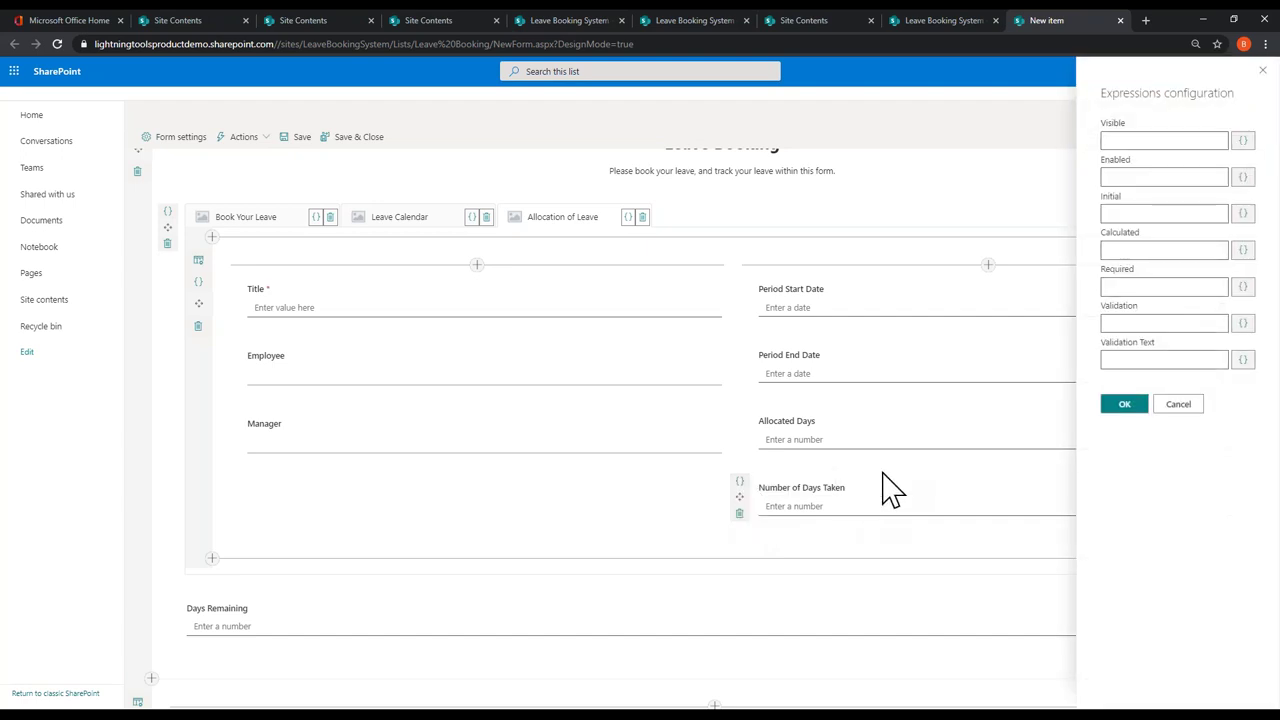
left_click(1243, 250)
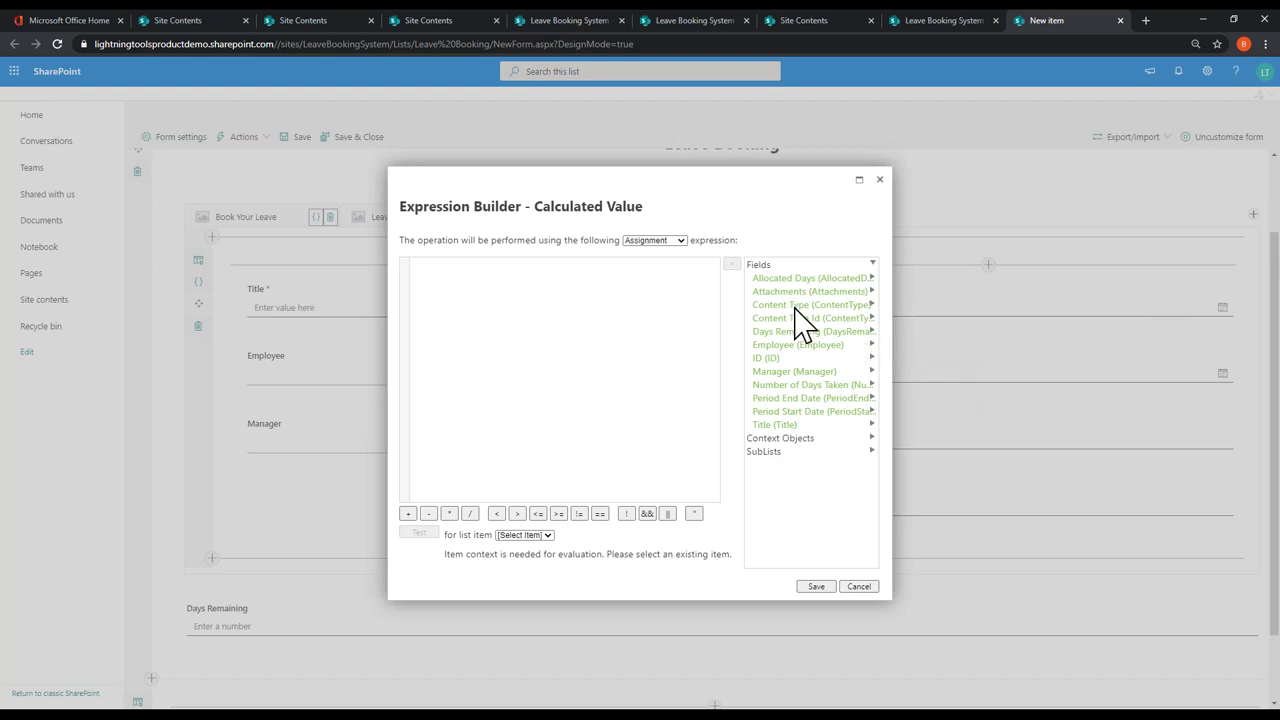
left_click(806, 452)
left_click(840, 464)
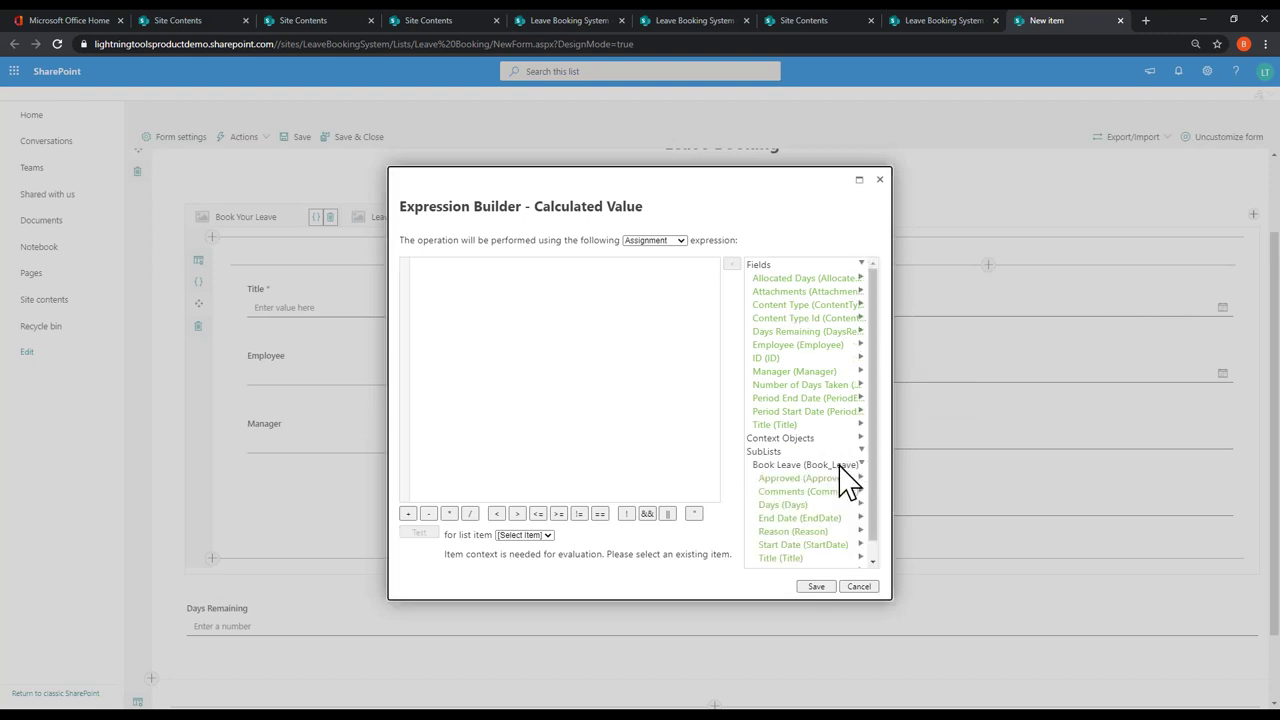
scroll(845, 480, "down", 1)
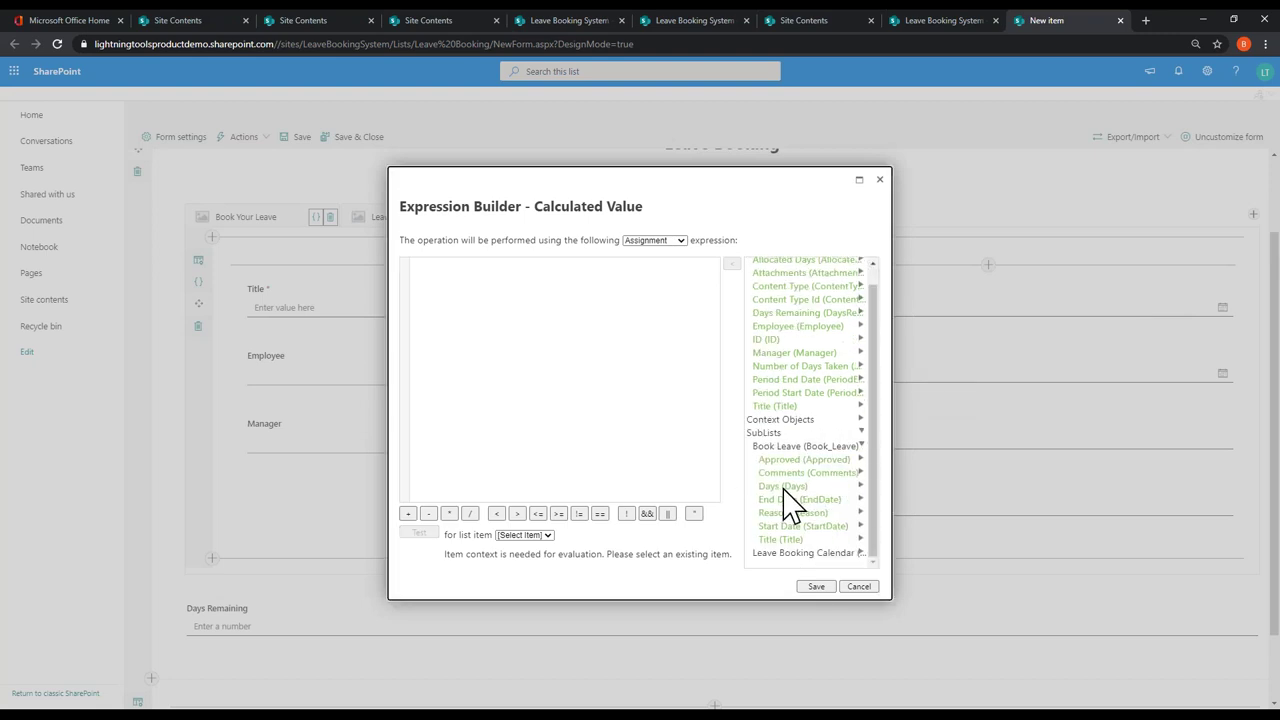
left_click(860, 487)
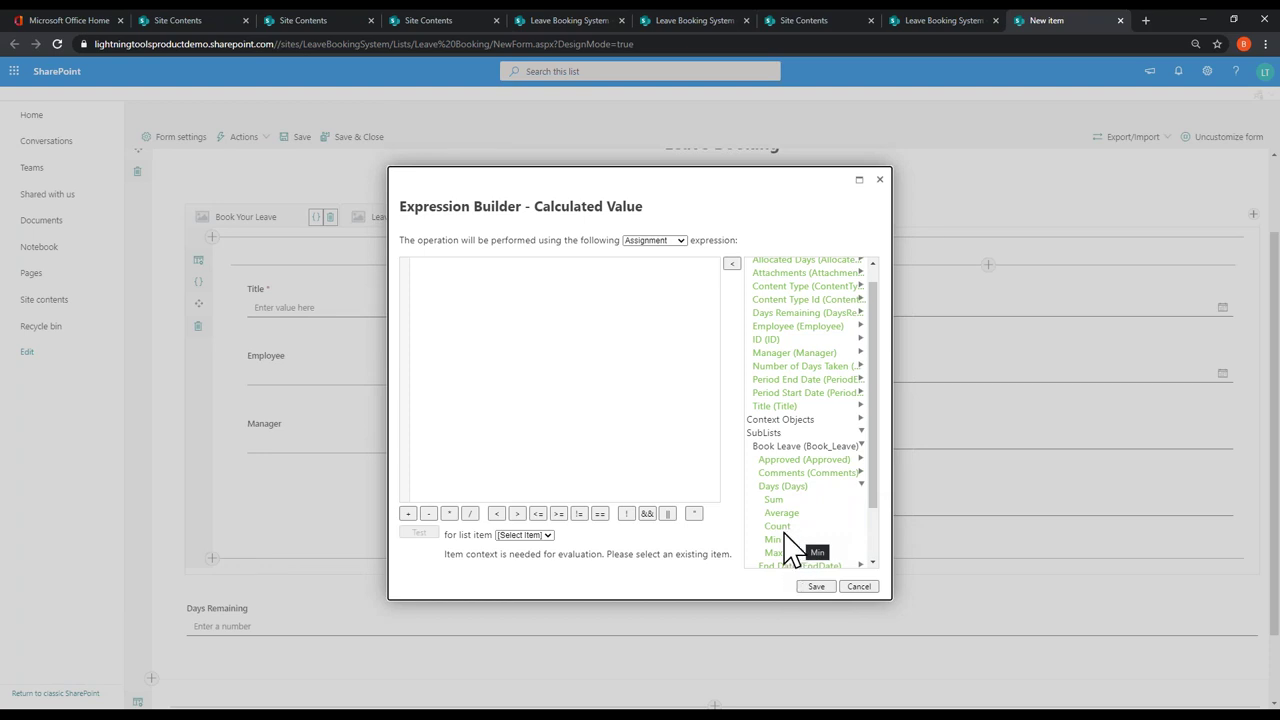
double_click(776, 502)
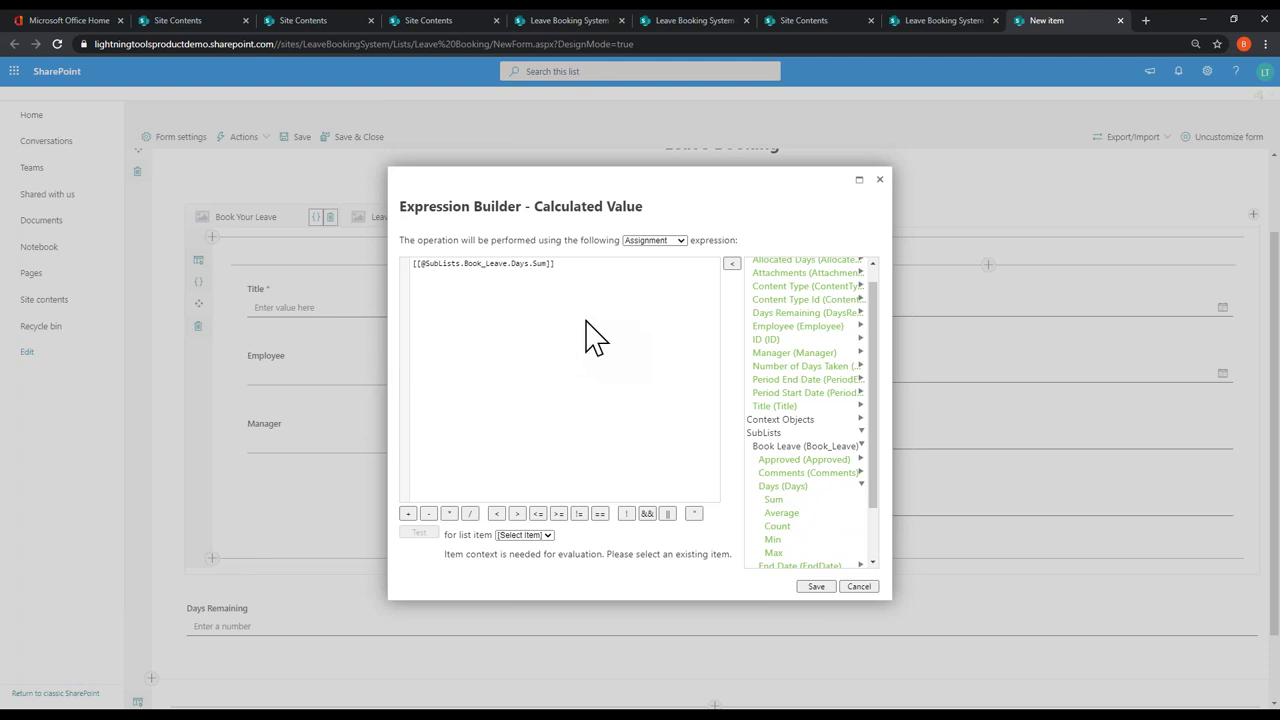
left_click(815, 587)
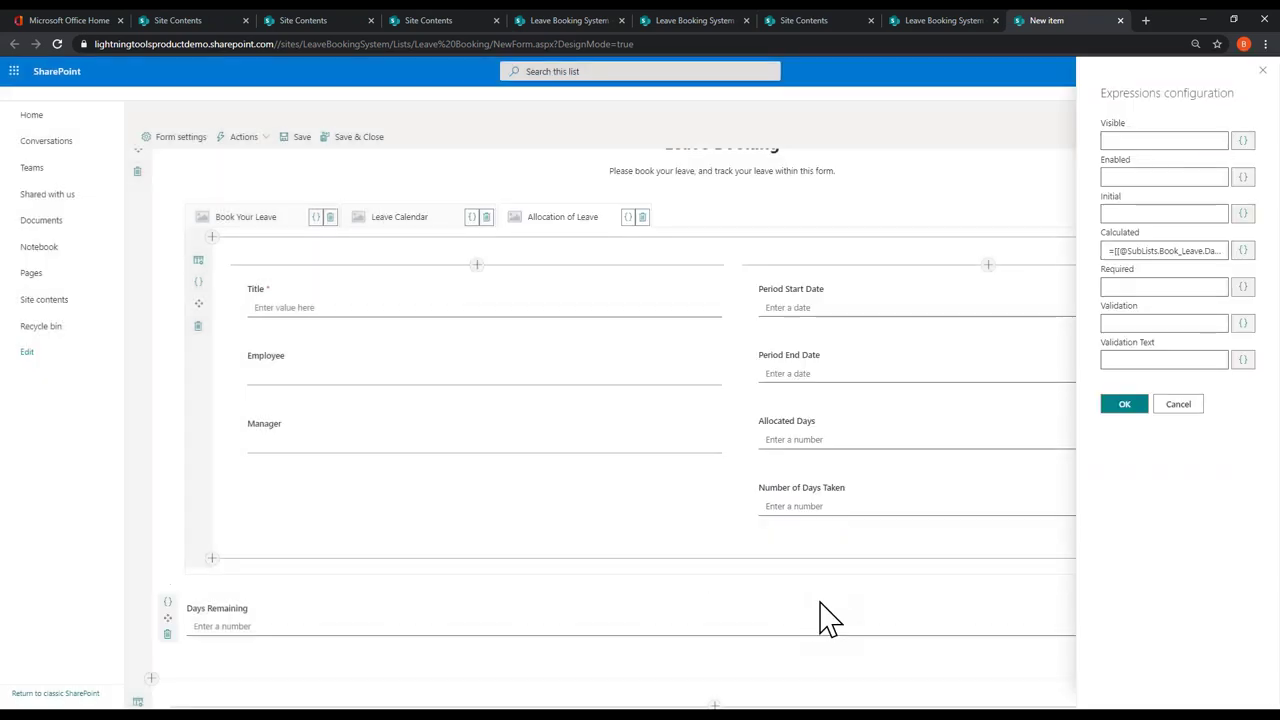
left_click(1120, 407)
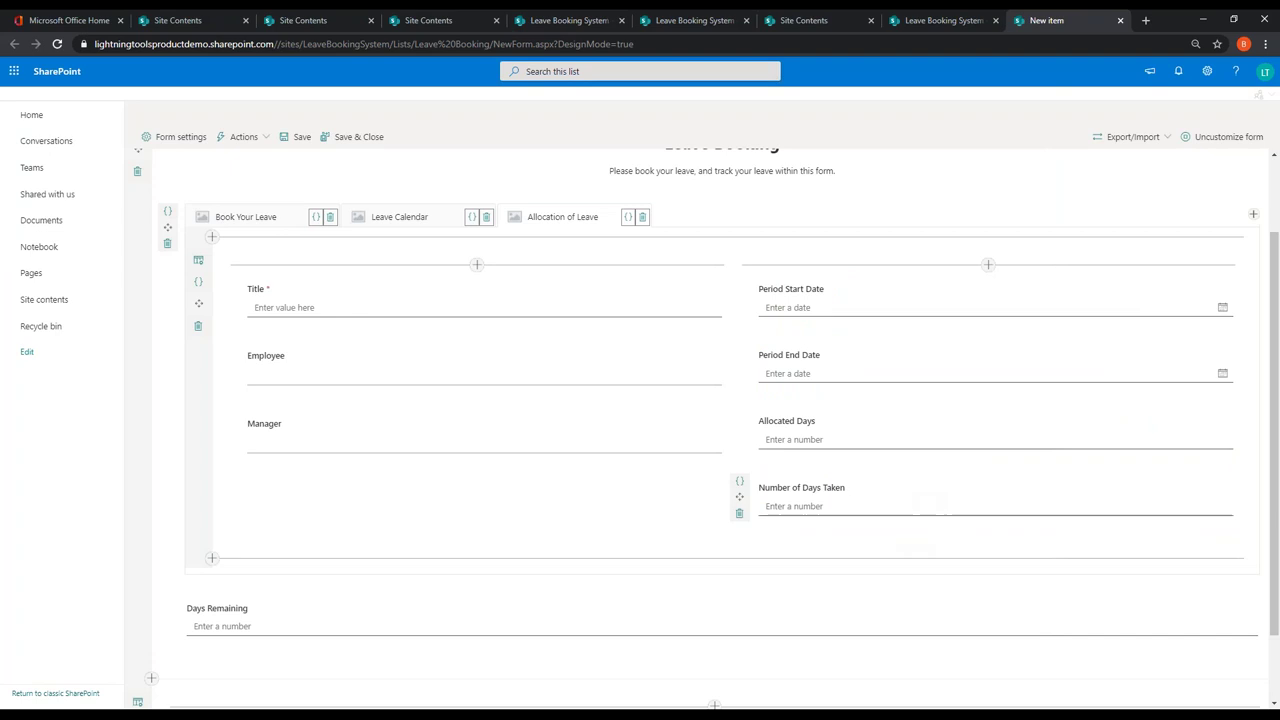
Step: Give Days Remaining the calculated value [[AllocatedDays]]-[[NumberofDaysTaken]] and confirm the expression settings
left_click(166, 602)
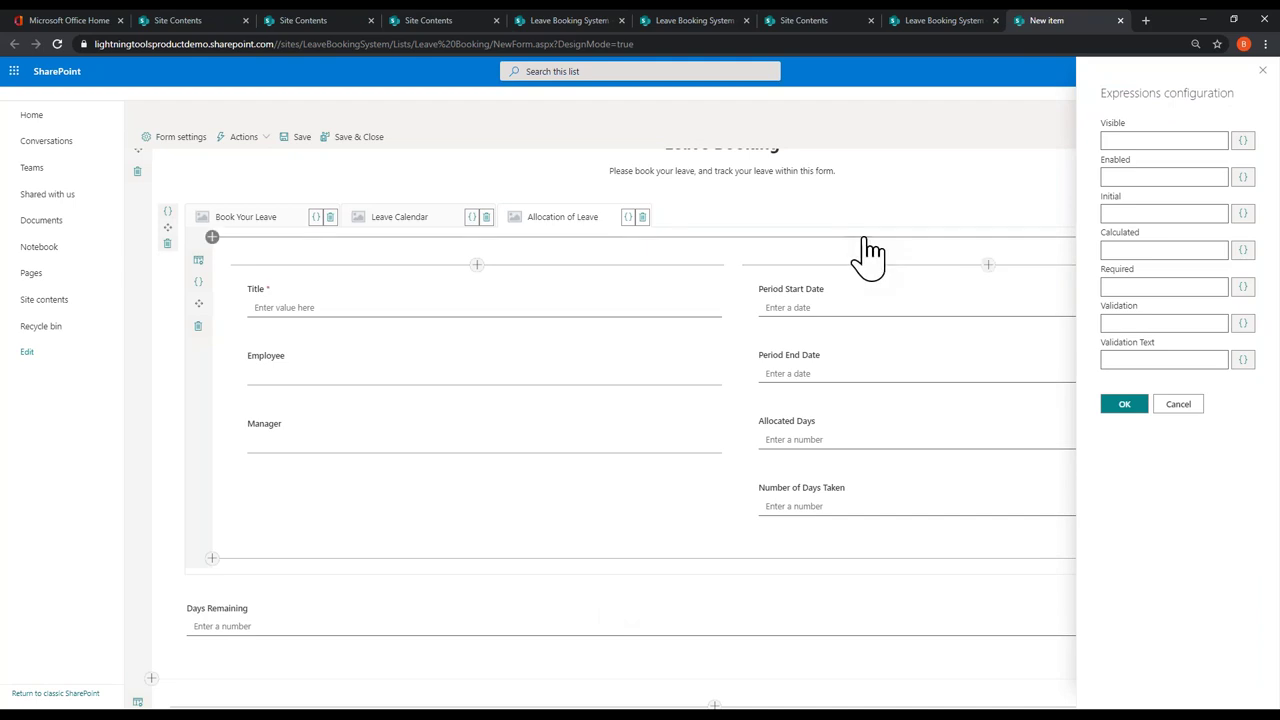
left_click(1243, 250)
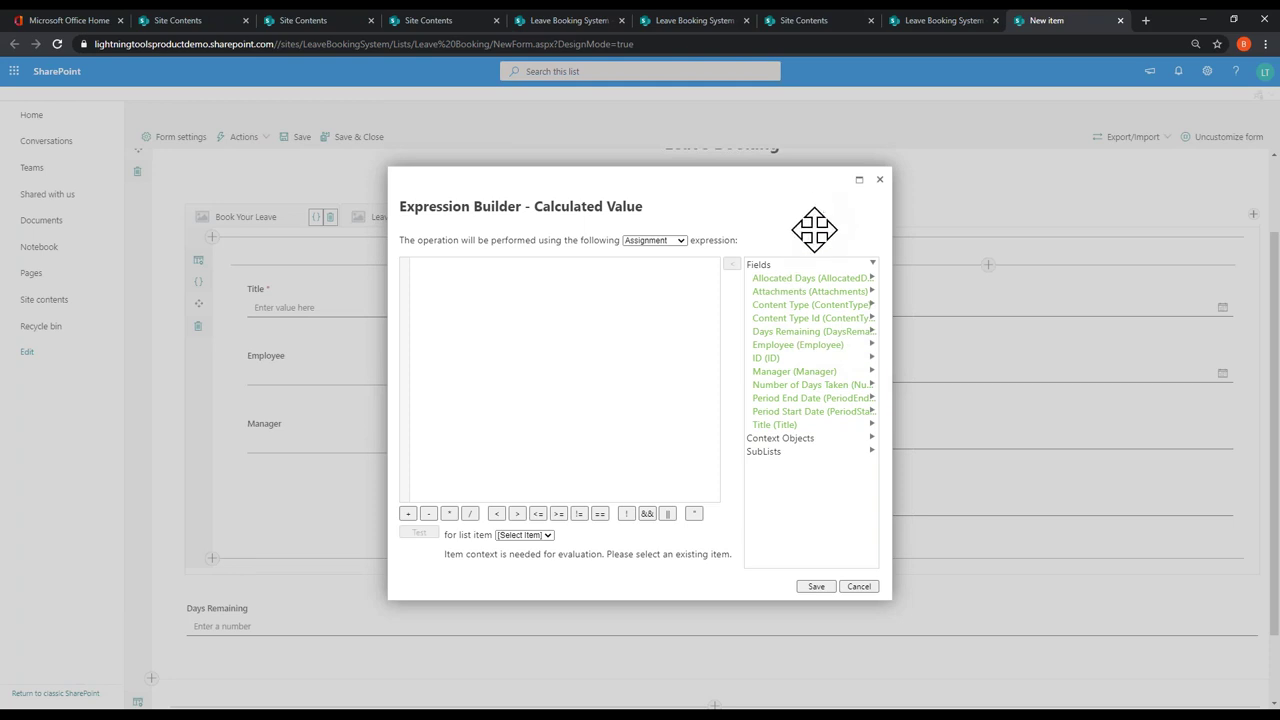
double_click(793, 280)
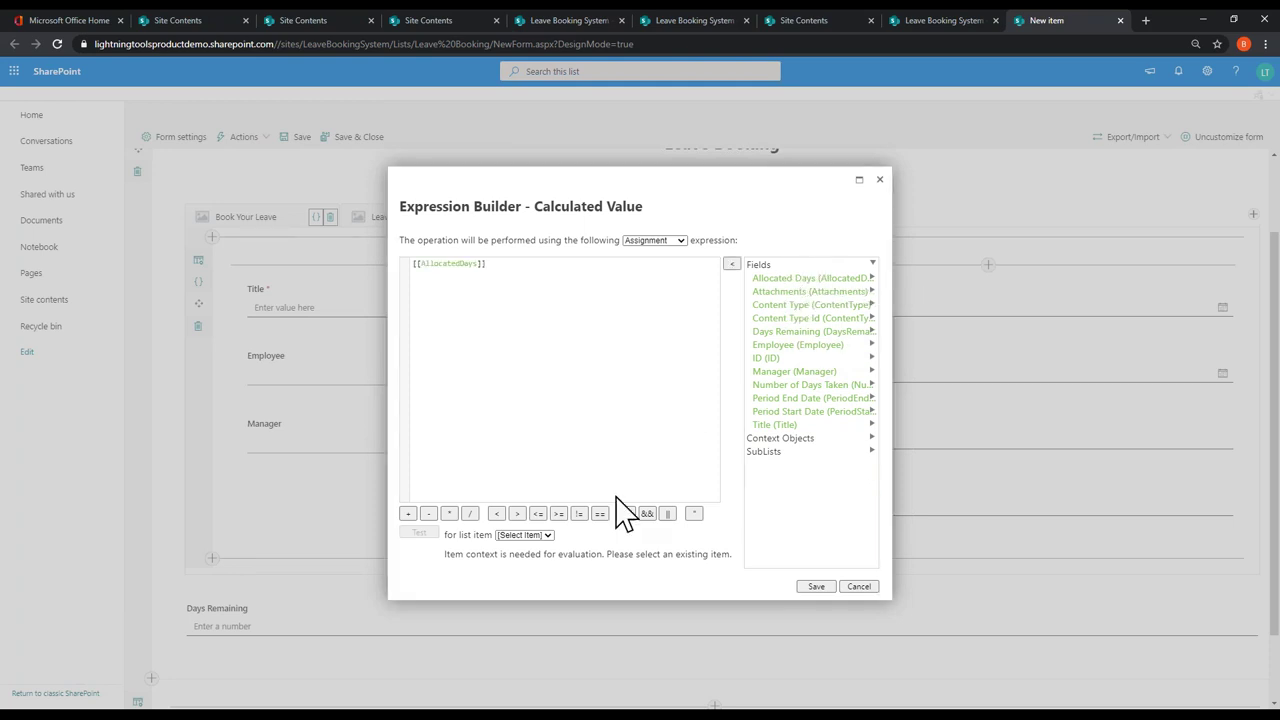
left_click(428, 513)
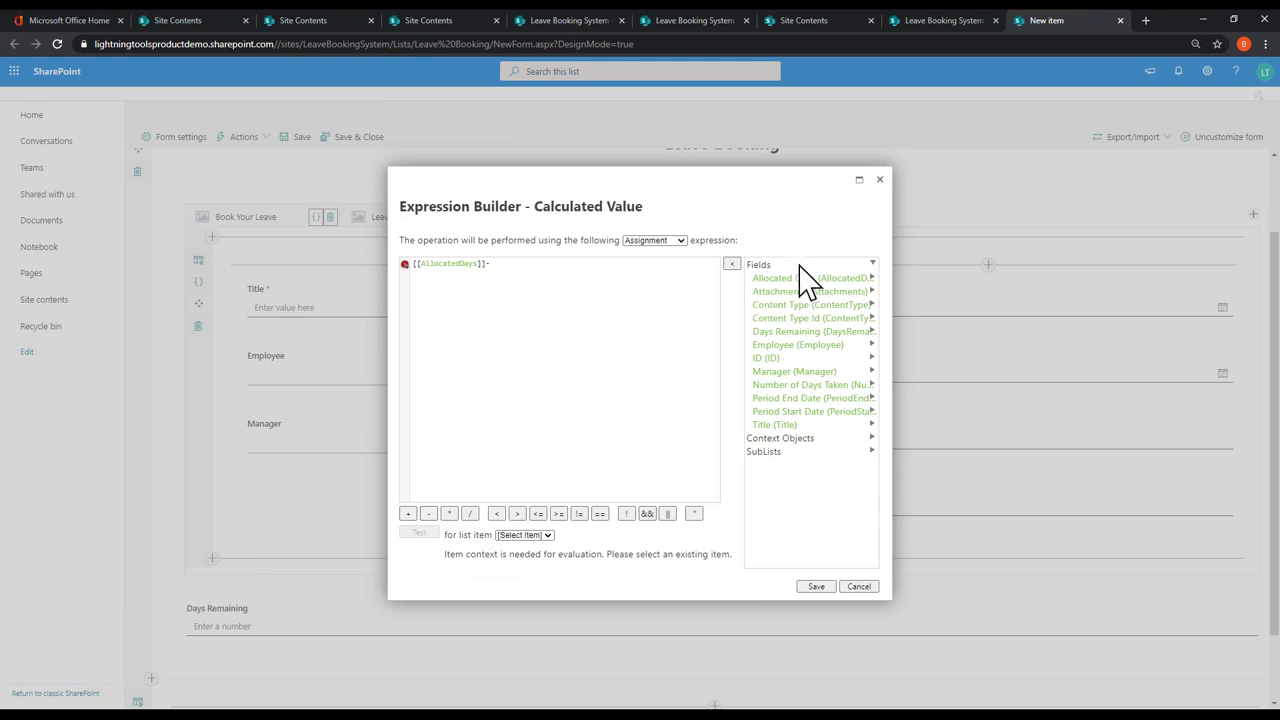
double_click(806, 387)
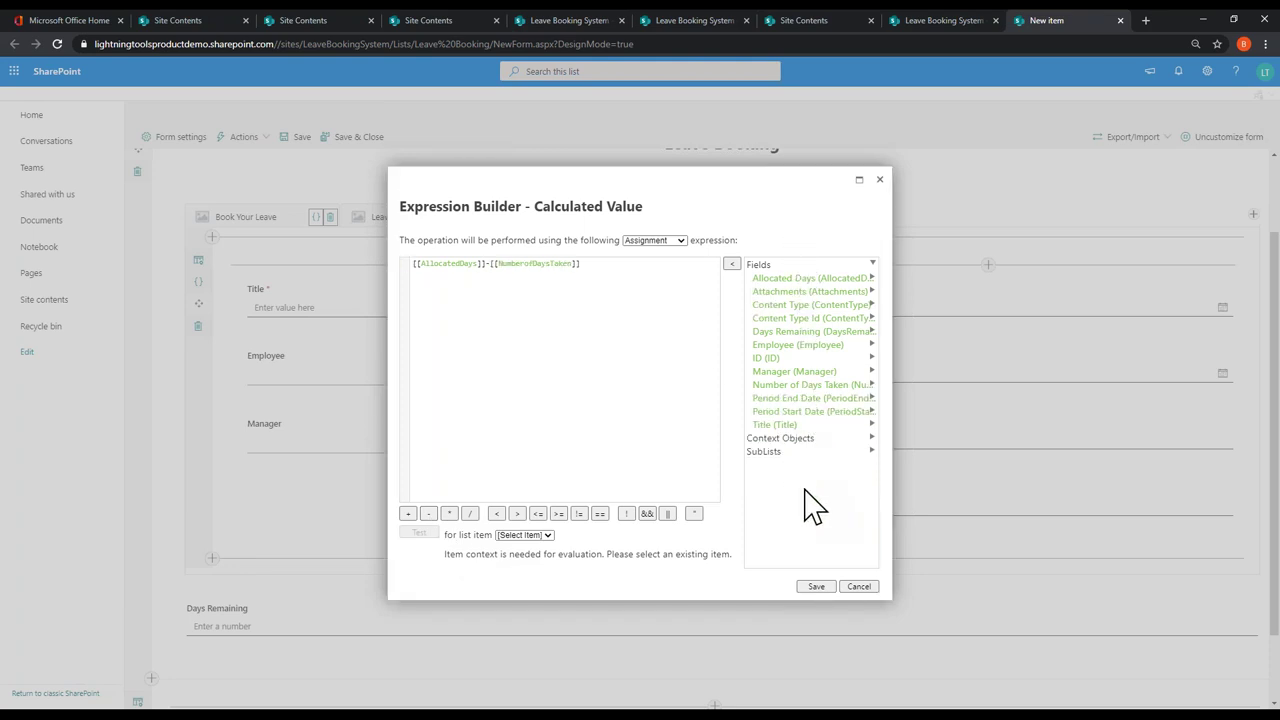
left_click(817, 587)
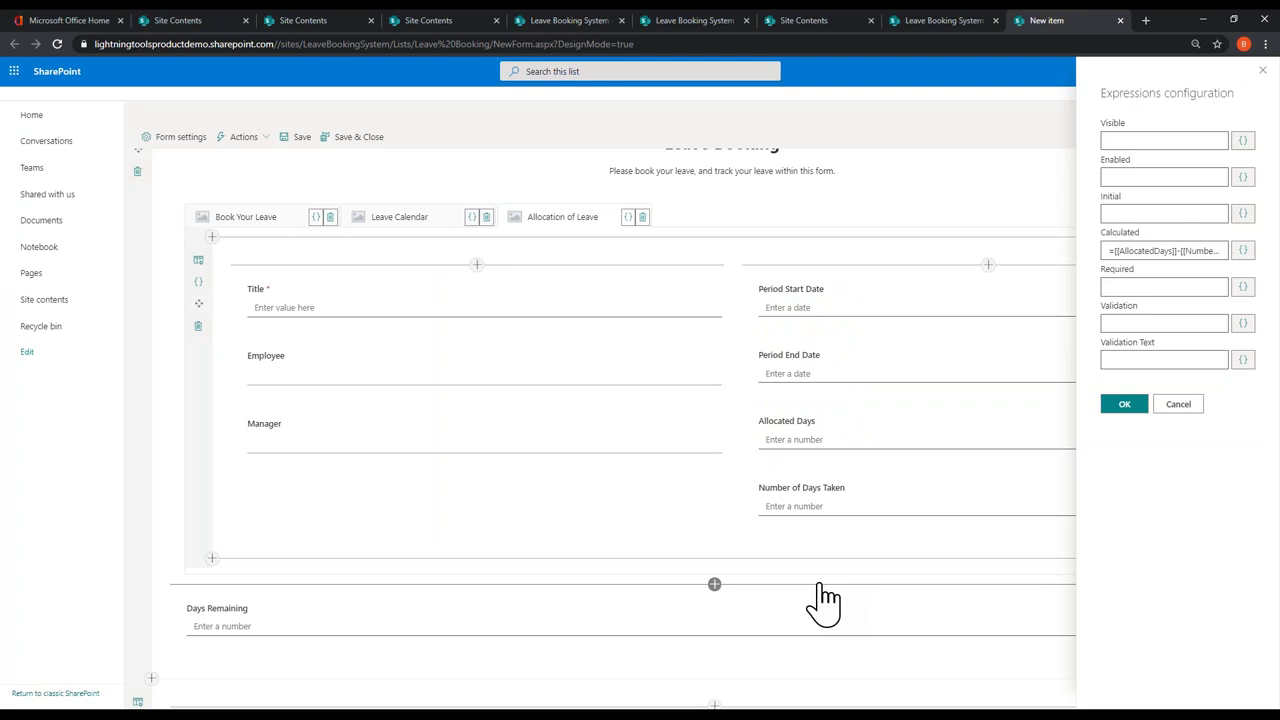
left_click(1120, 405)
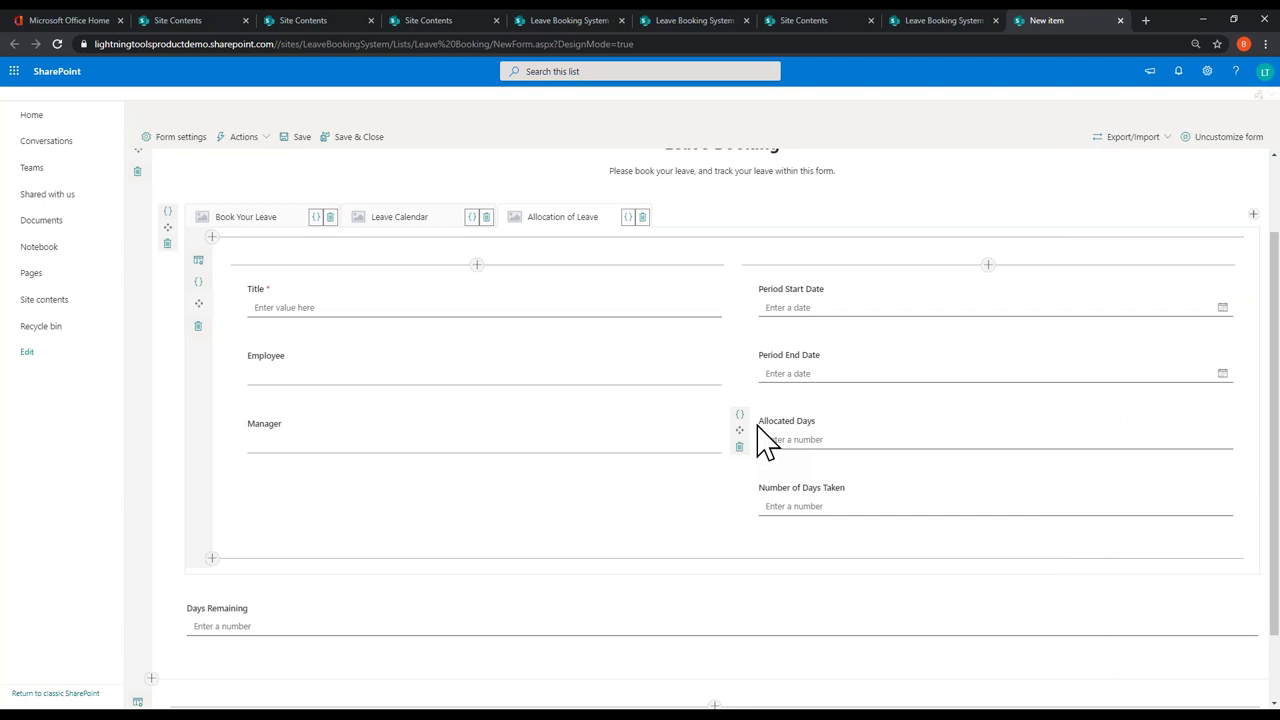
scroll(768, 438, "down", 1)
scroll(768, 438, "up", 3)
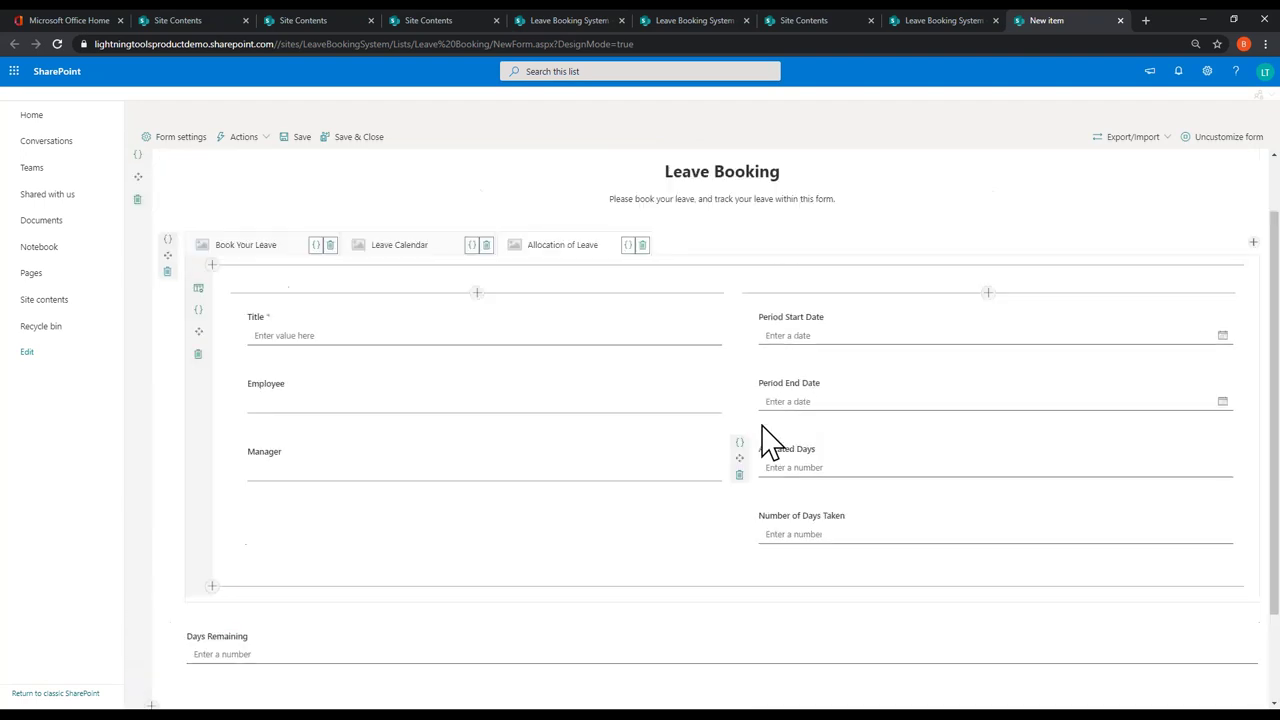
Step: Save and close the Leave Booking form, then open the Book Leave list's form status
left_click(358, 140)
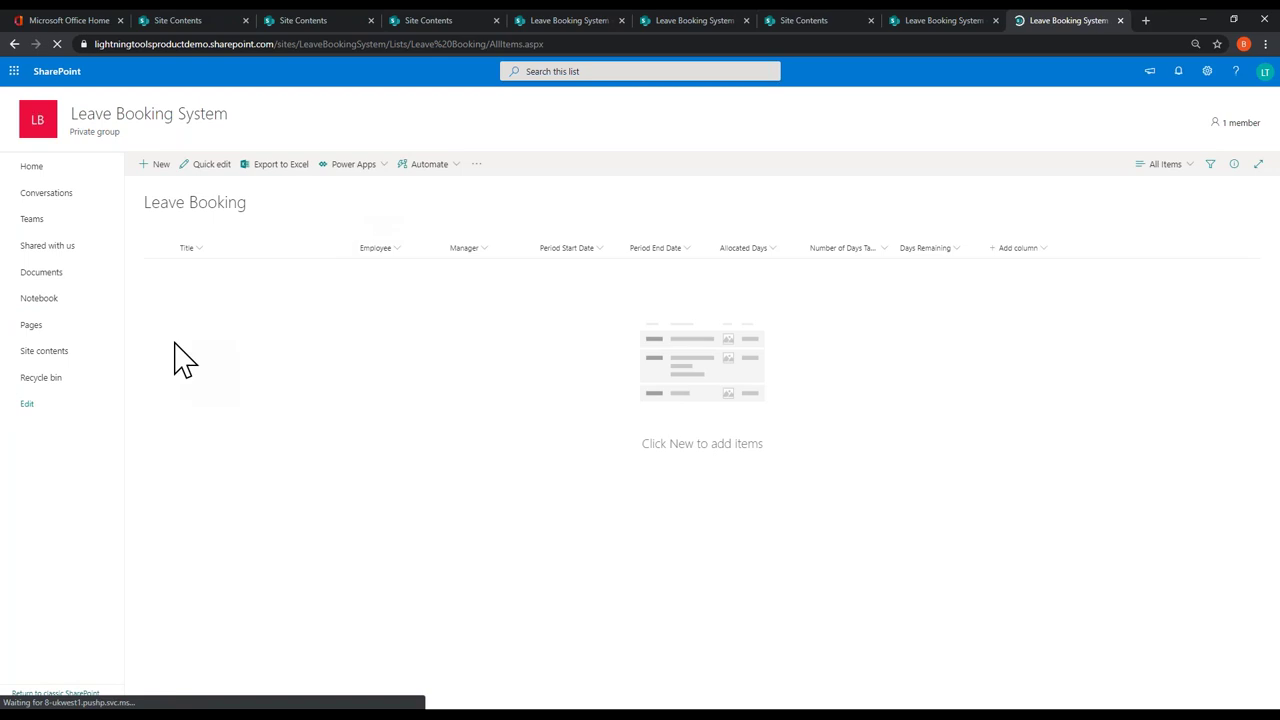
left_click(44, 366)
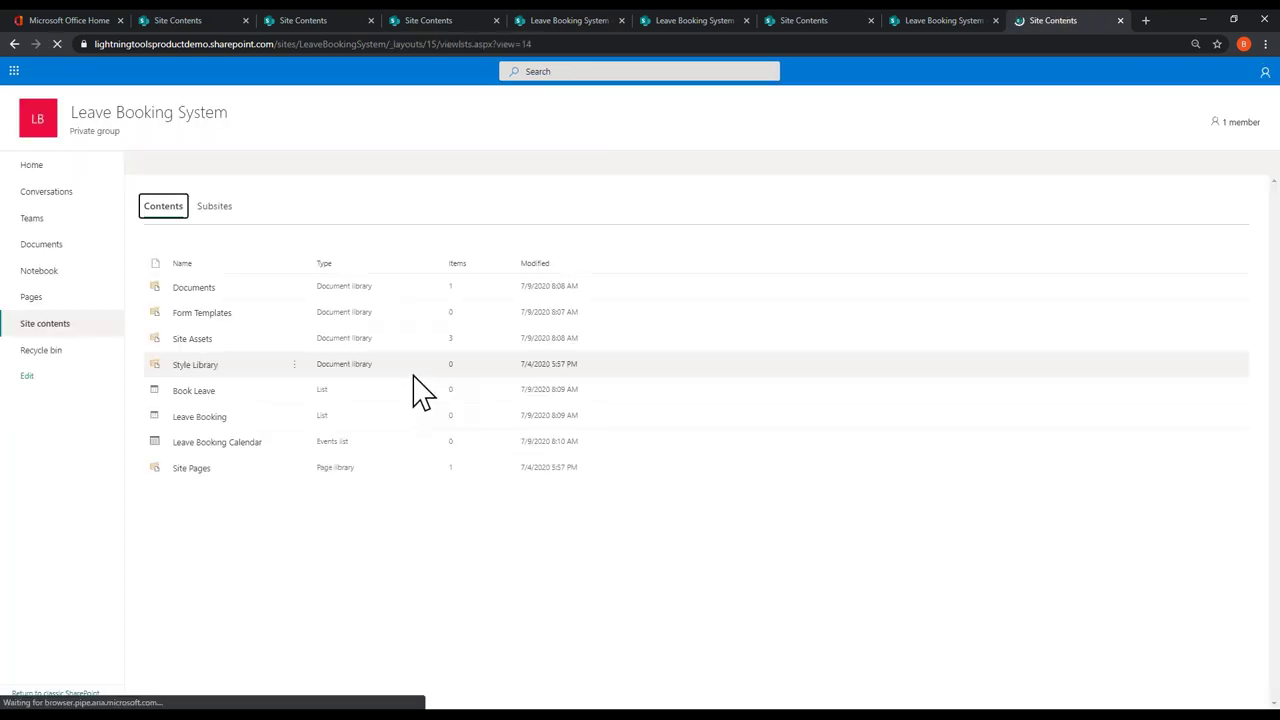
left_click(195, 405)
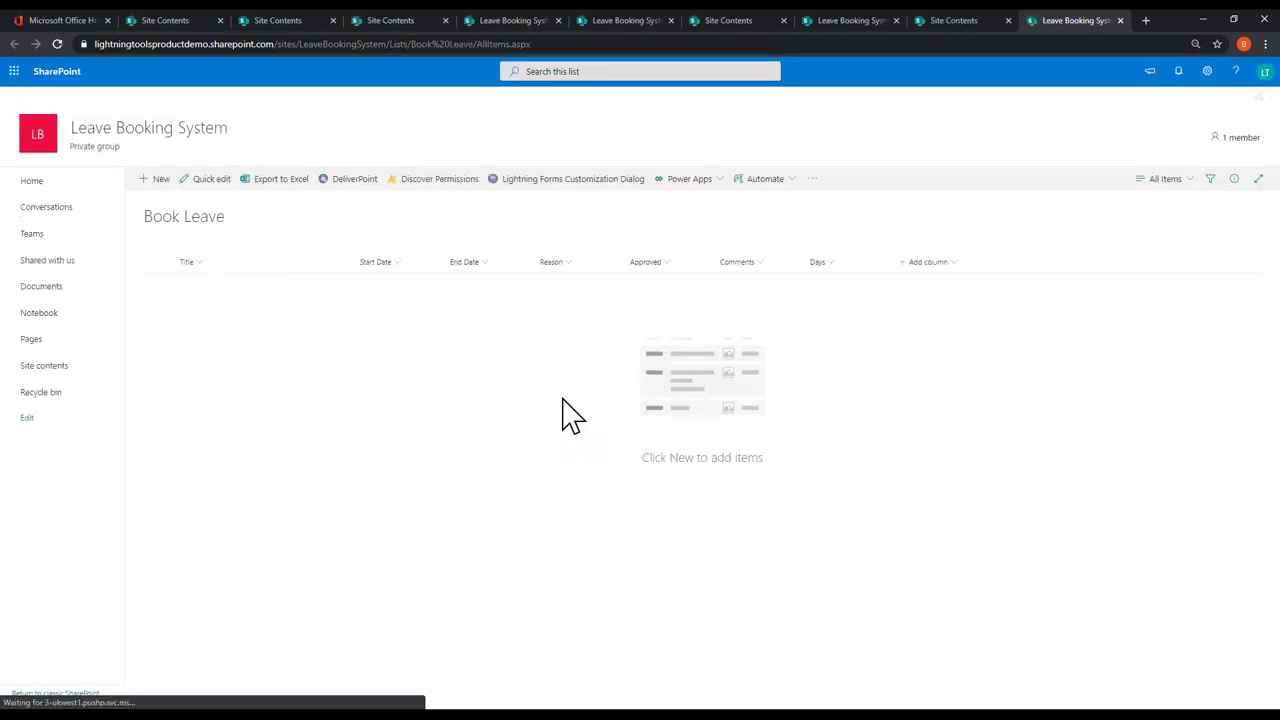
left_click(578, 185)
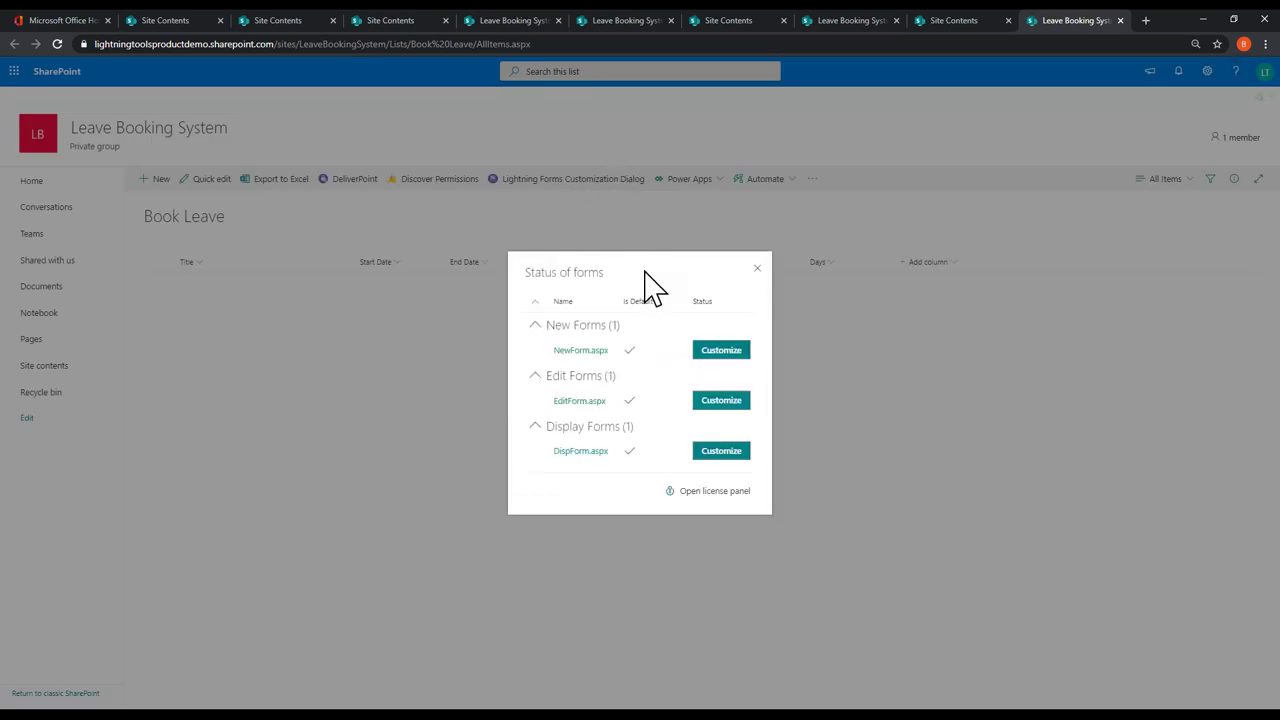
Step: Start customising the Book Leave NewForm.aspx and review its fields
left_click(721, 350)
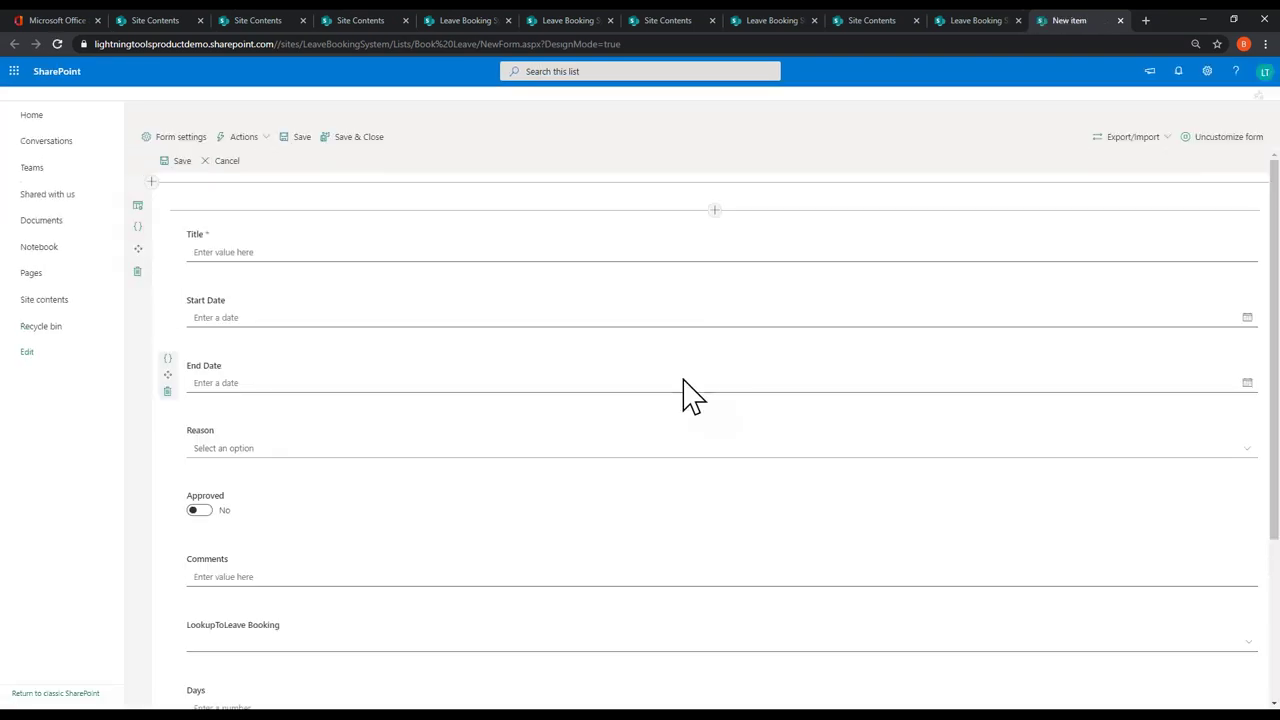
scroll(600, 563, "down", 3)
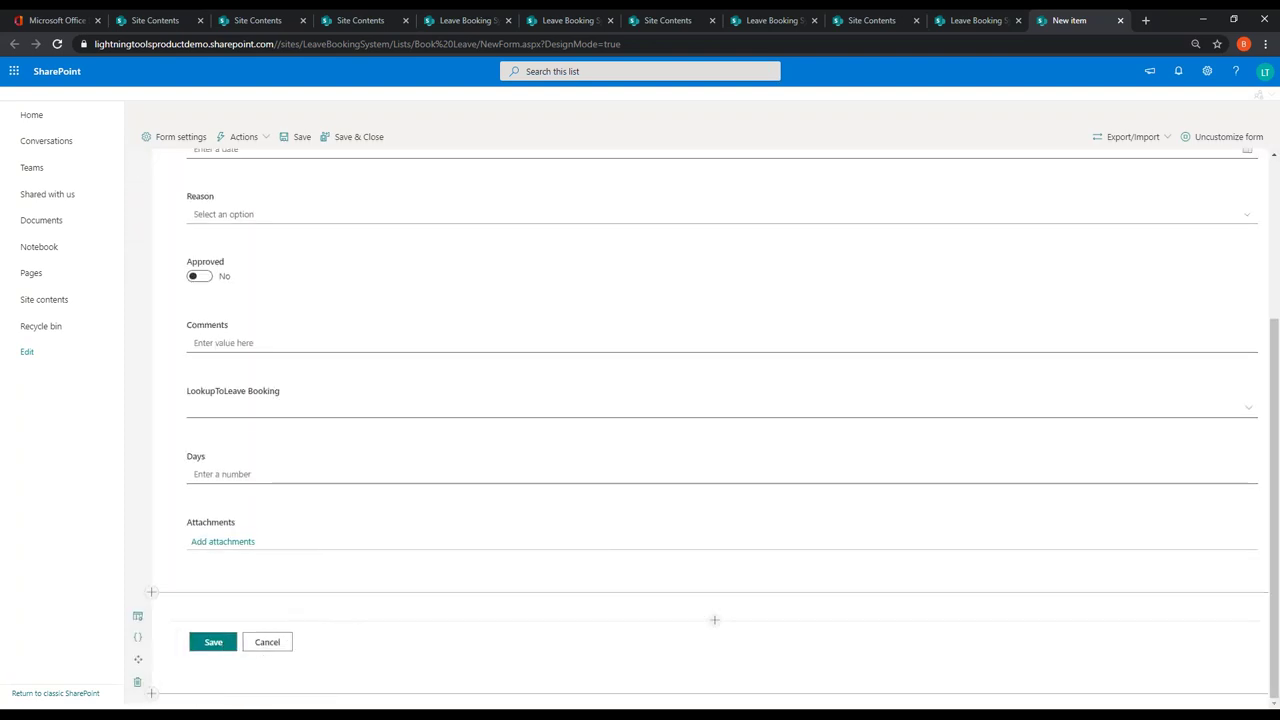
scroll(363, 600, "up", 3)
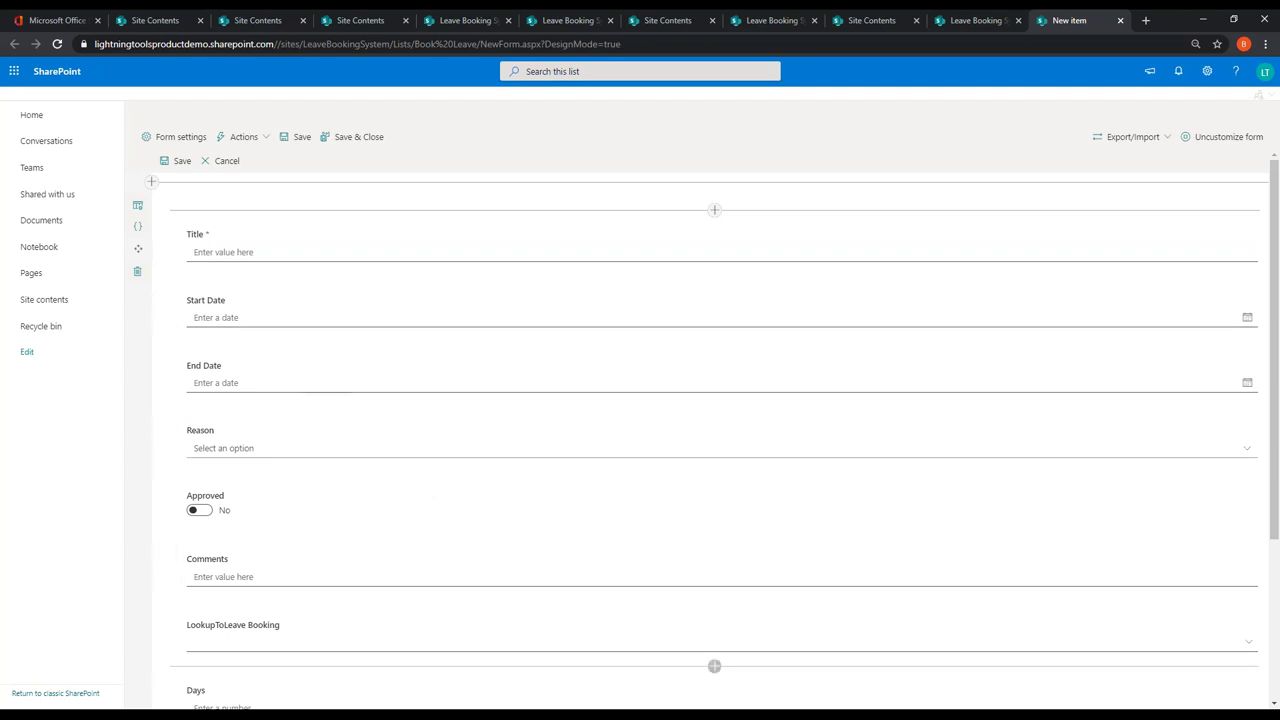
scroll(360, 555, "down", 2)
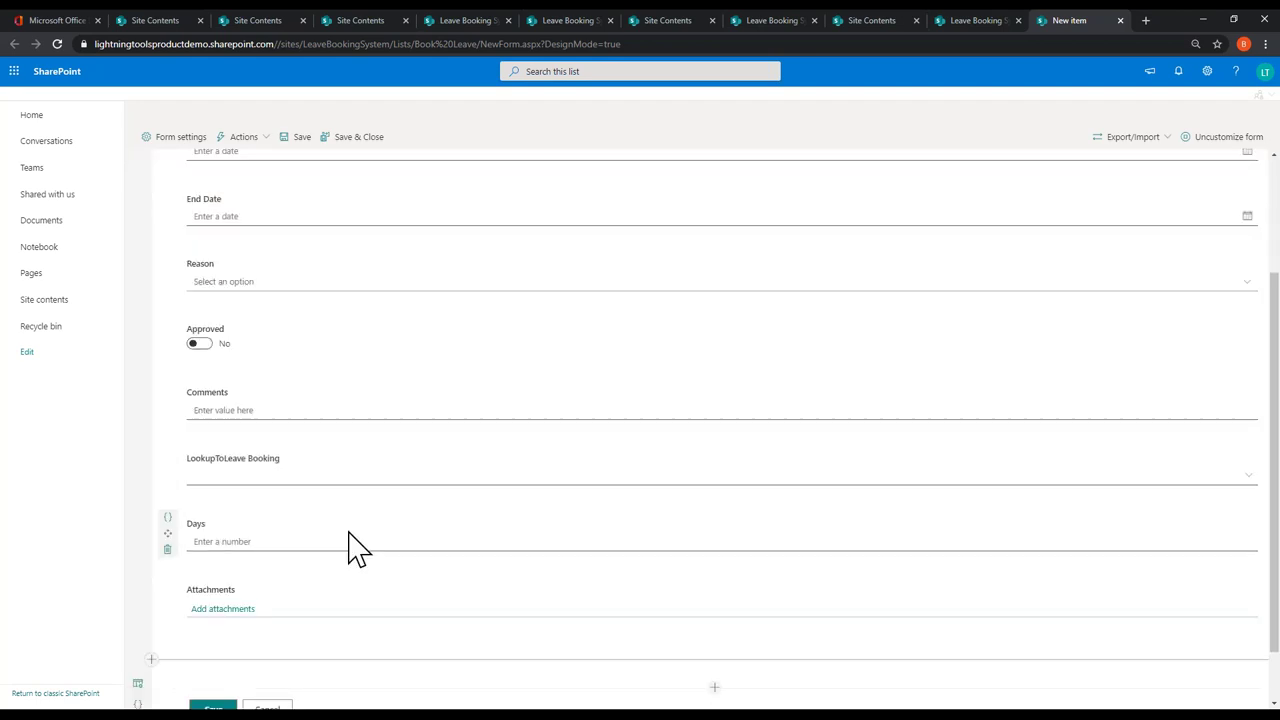
scroll(365, 545, "down", 1)
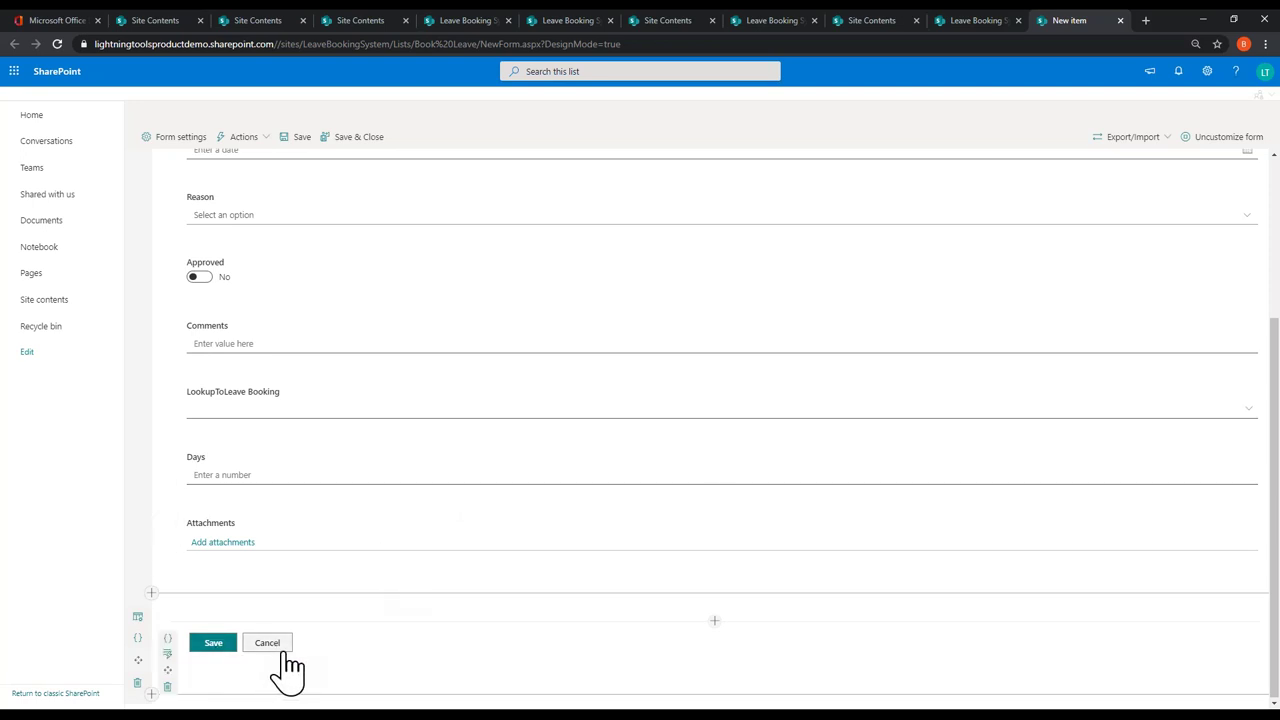
Step: Inspect the Save button's Actions Builder and cancel it without changes
left_click(167, 654)
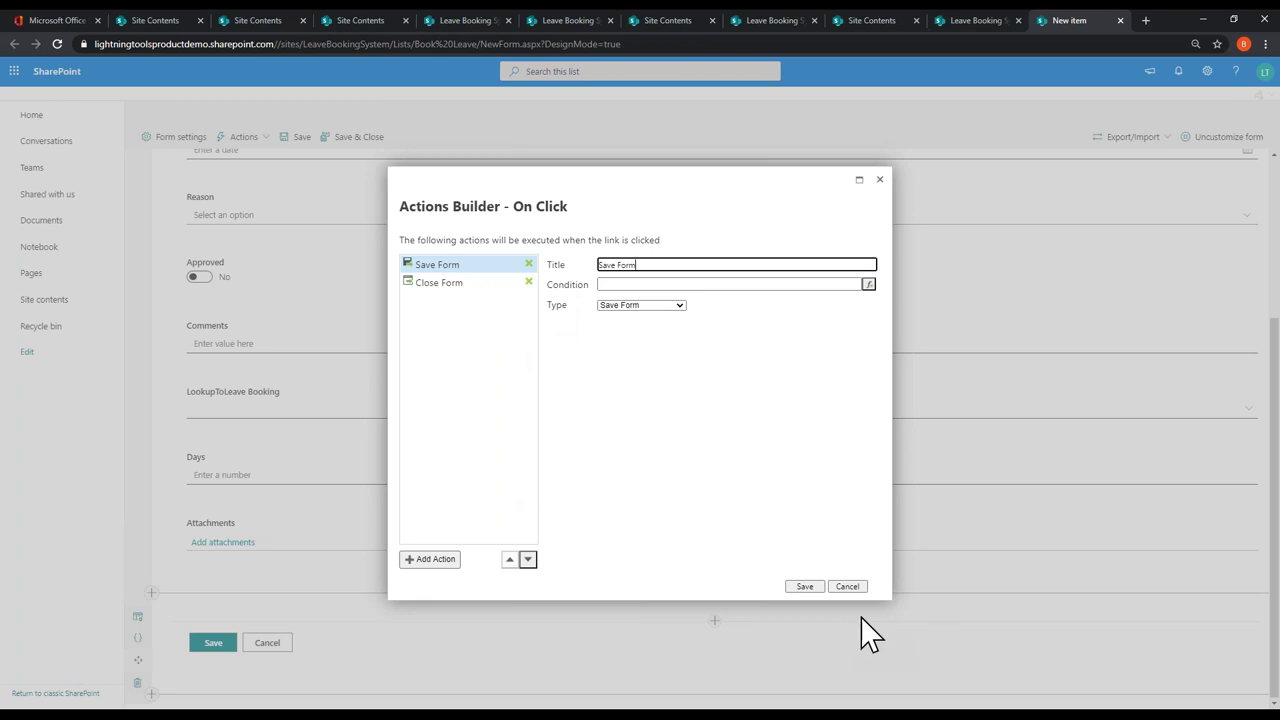
left_click(866, 587)
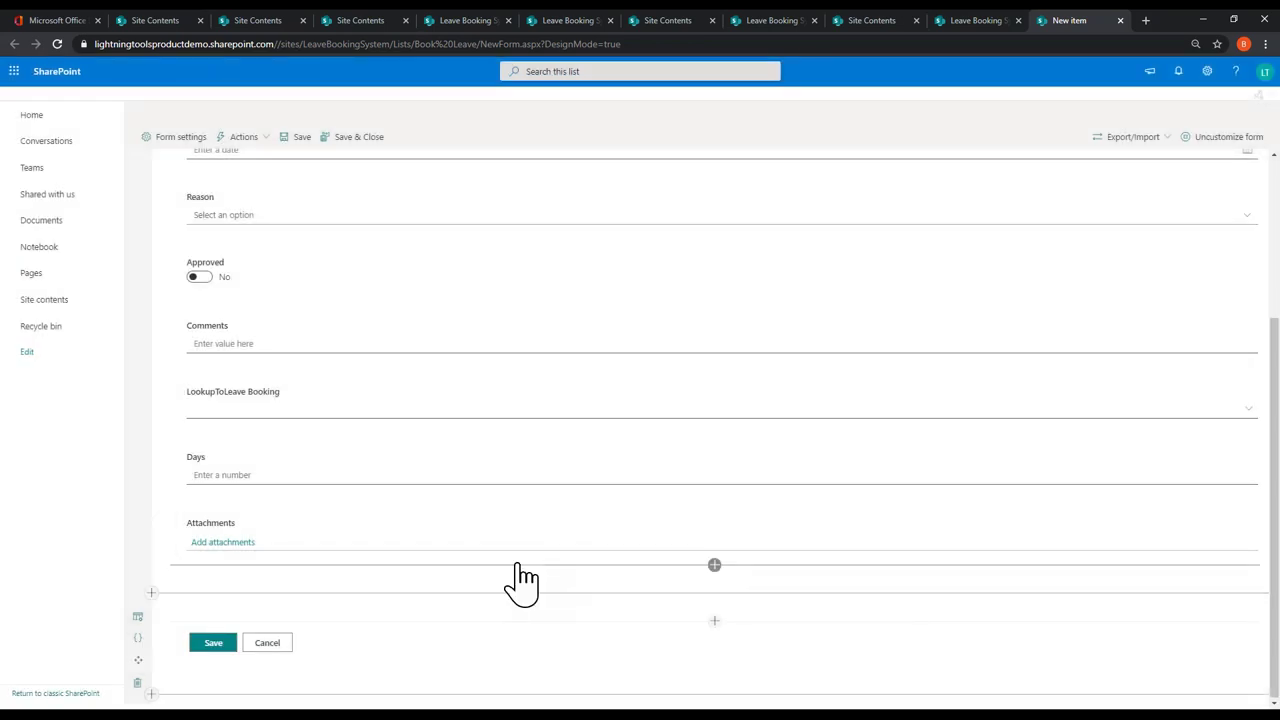
scroll(523, 586, "up", 3)
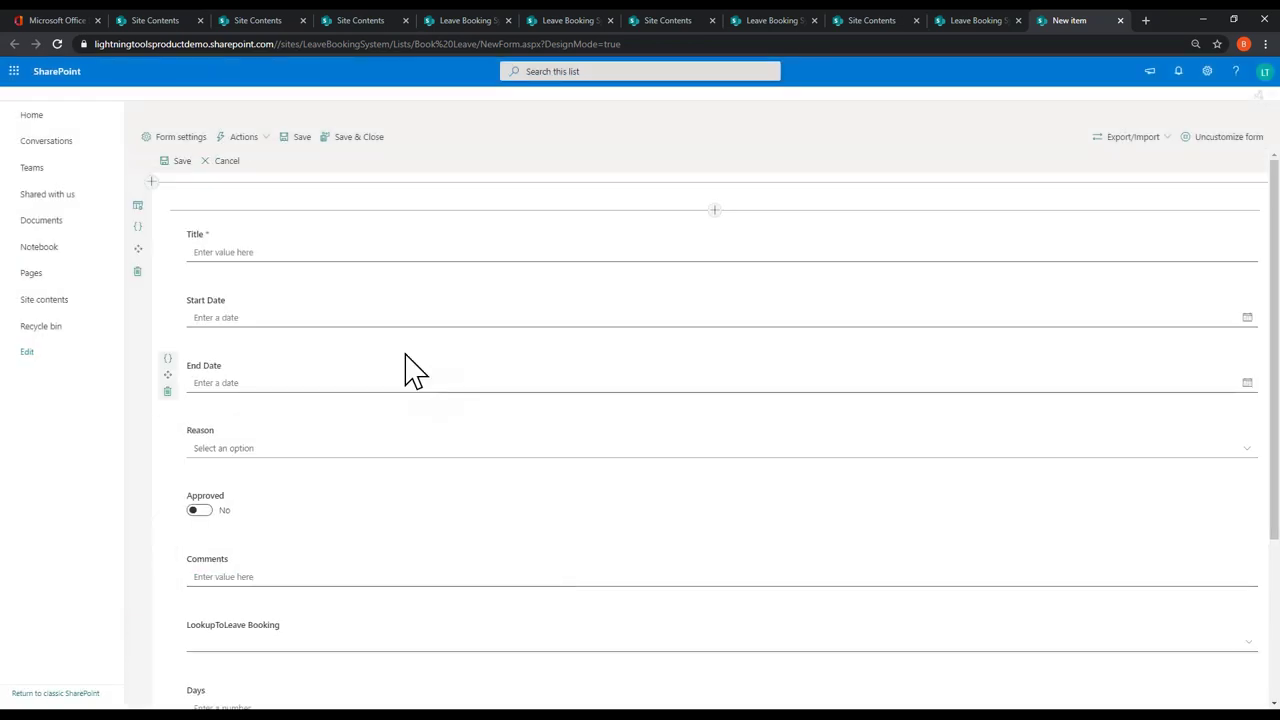
scroll(392, 386, "down", 3)
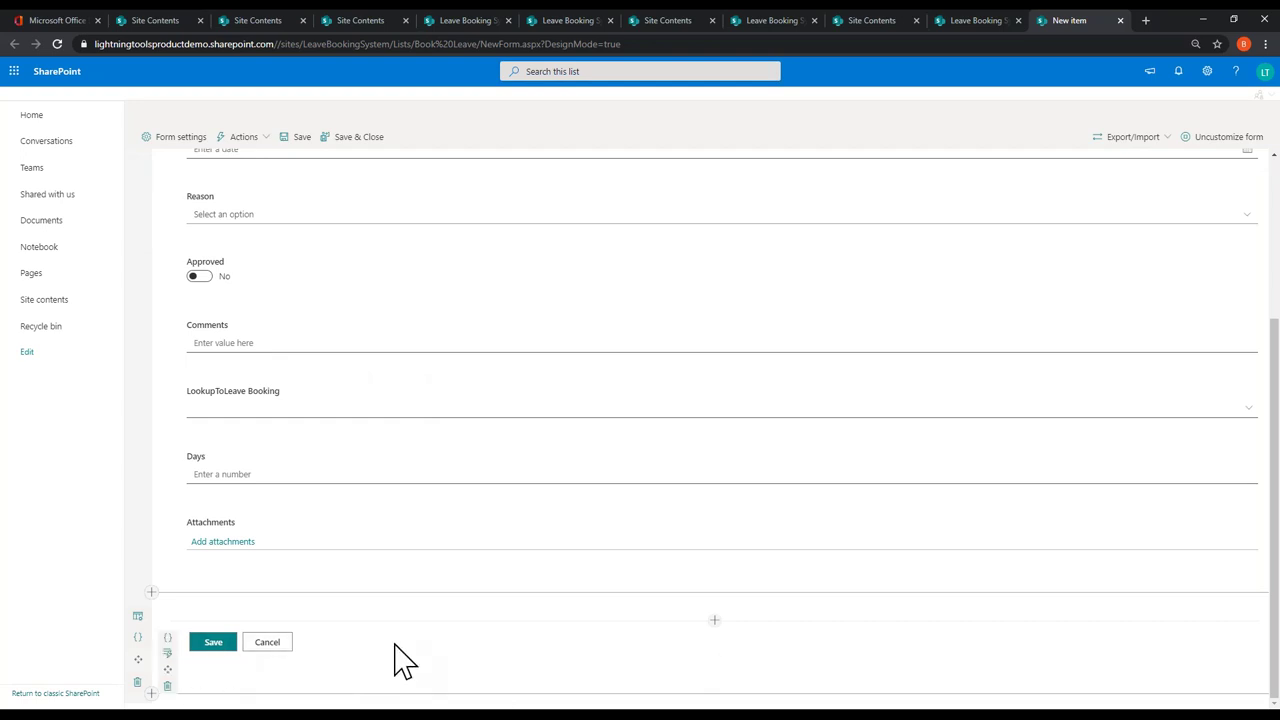
scroll(400, 674, "up", 3)
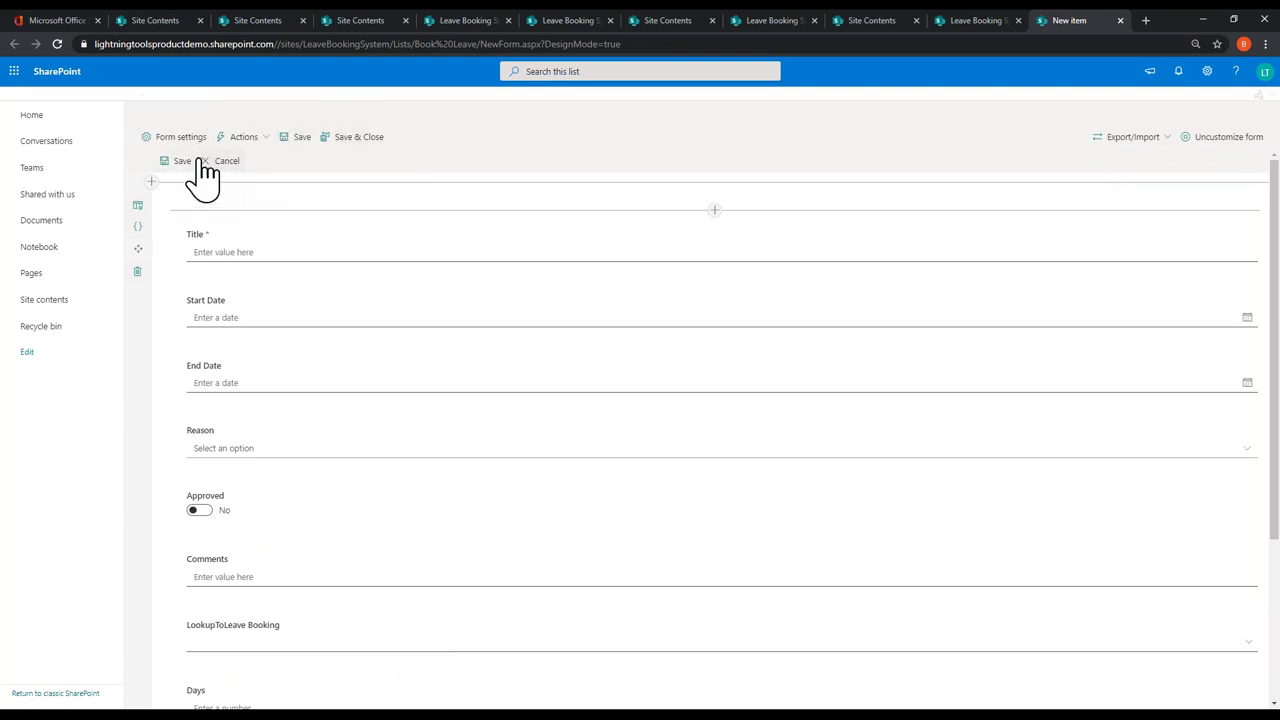
Step: Add a new command-bar action with display name Request Leave
left_click(270, 139)
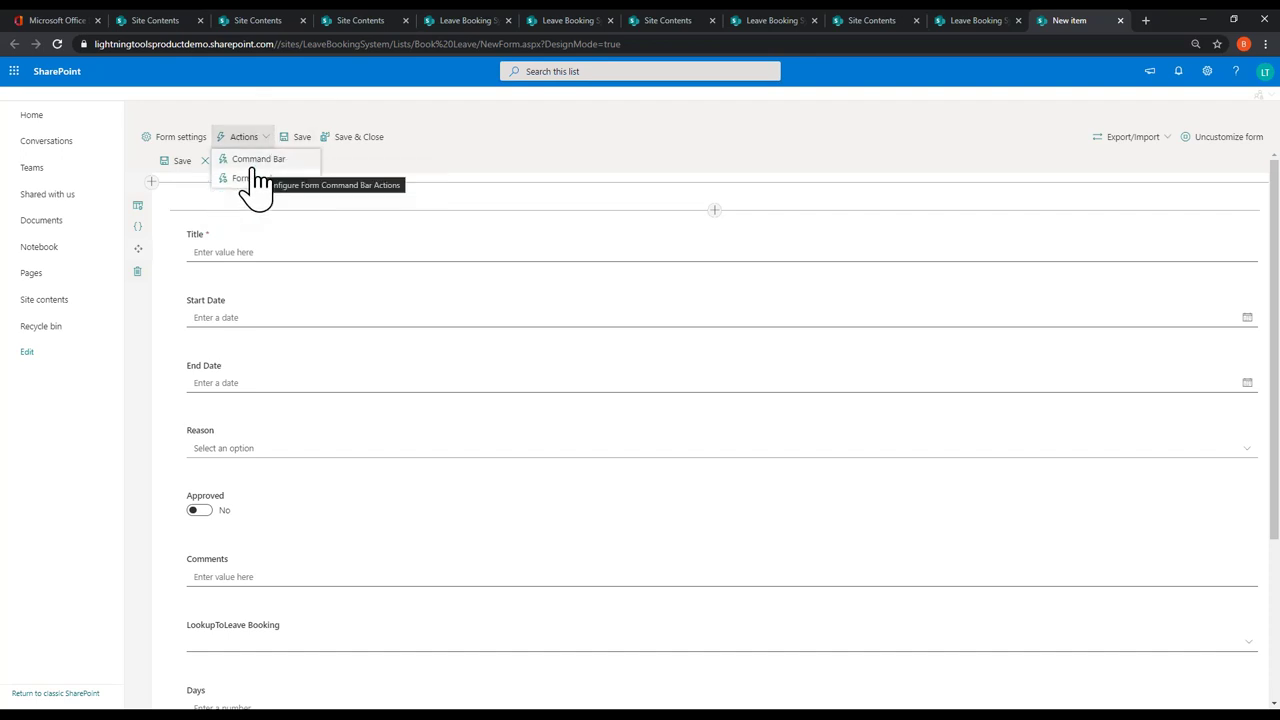
left_click(256, 160)
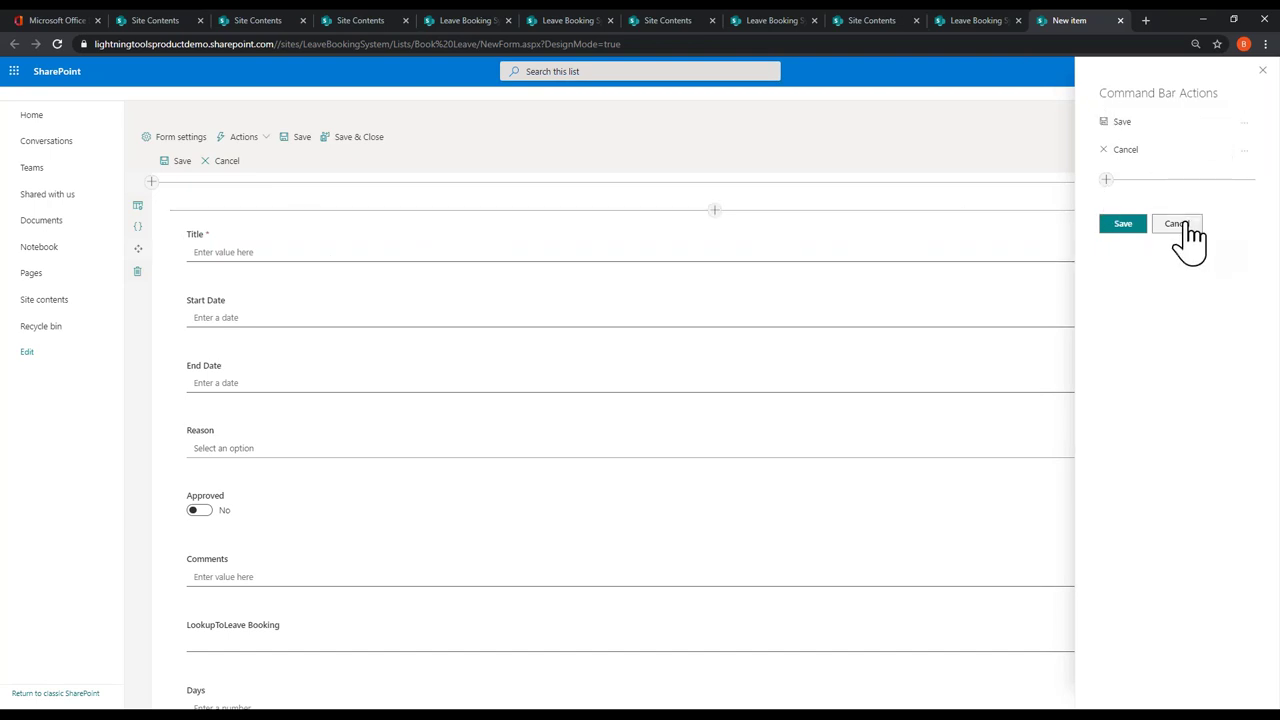
left_click(1106, 180)
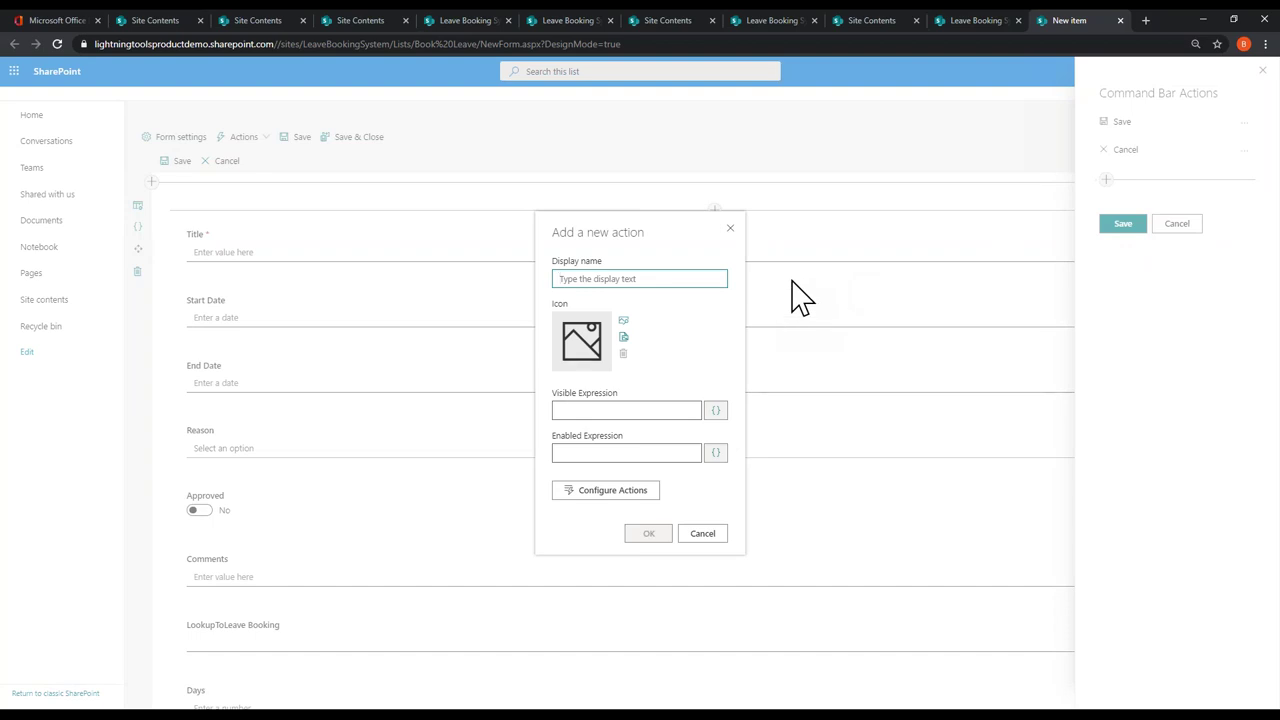
type("B")
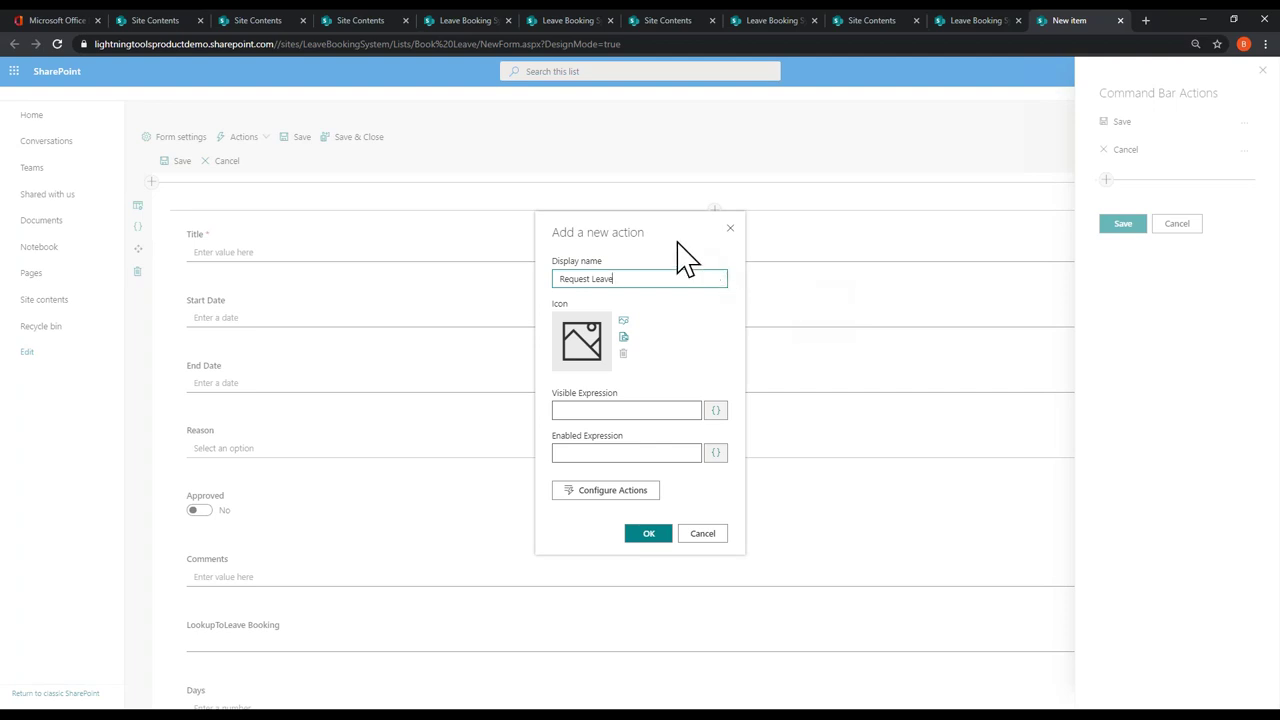
Step: Give the Request Leave action the airplanesolid icon, found by searching 'plan'
left_click(624, 322)
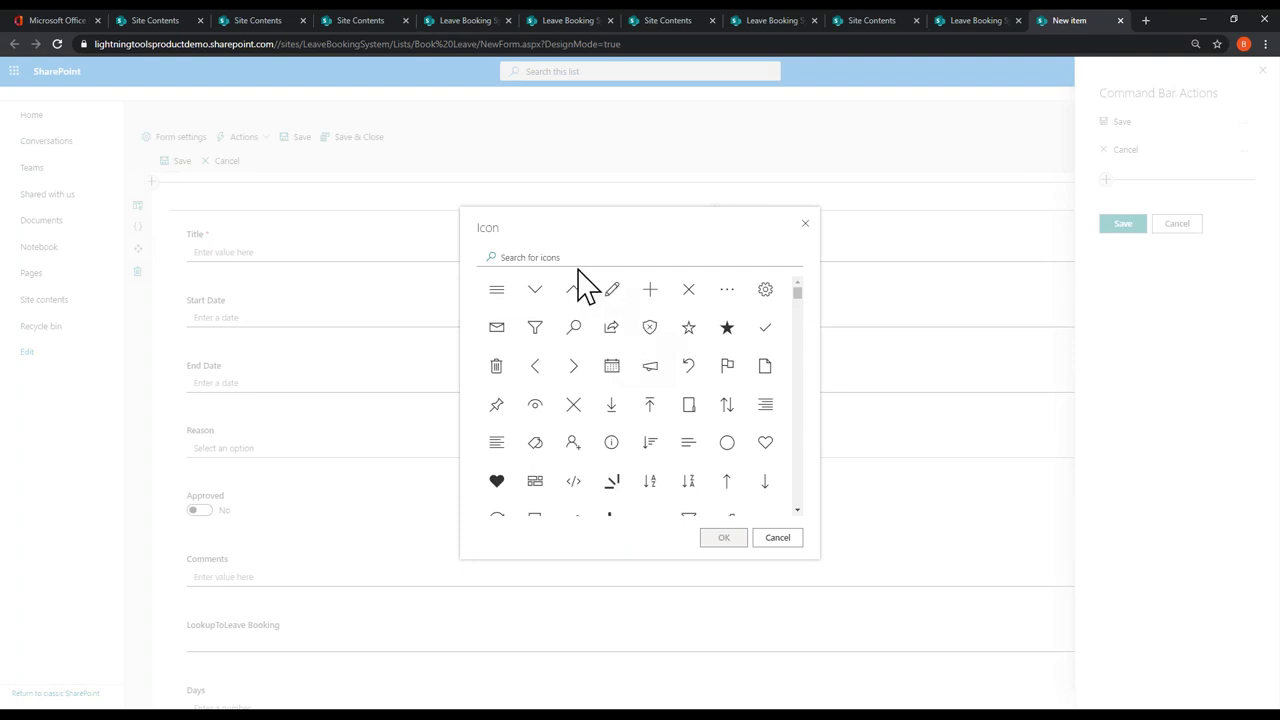
left_click(530, 257)
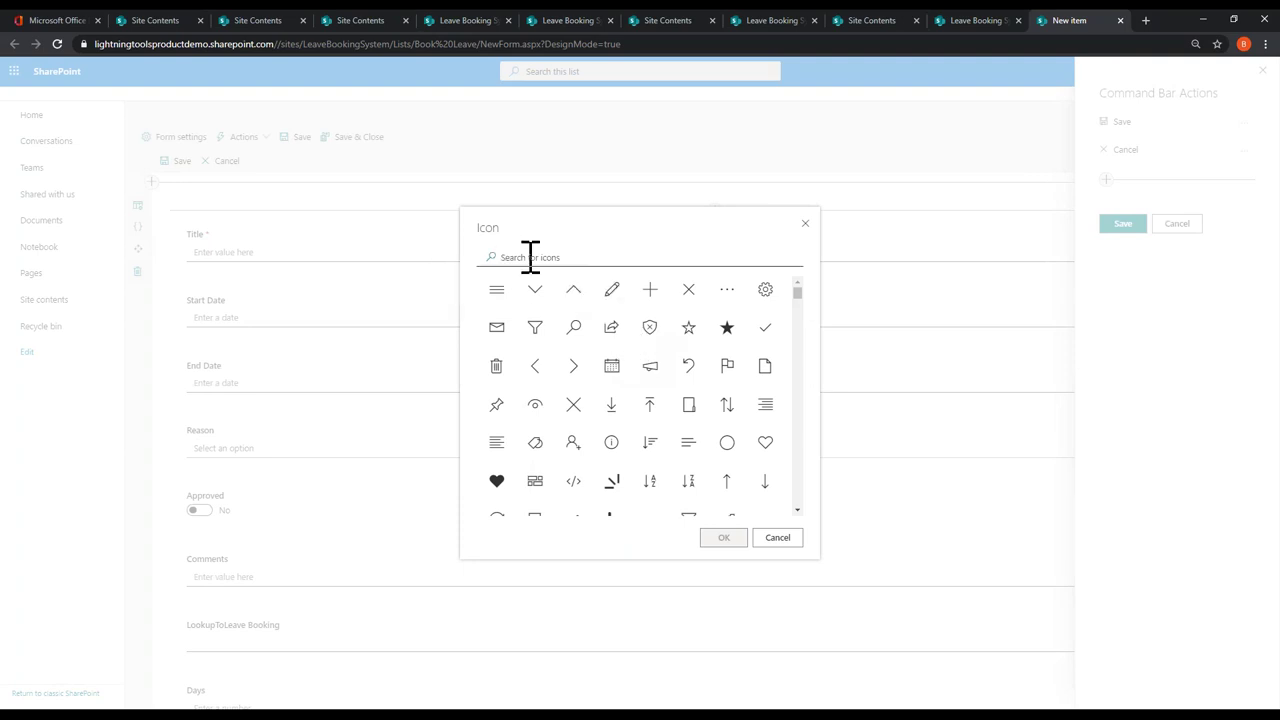
type("plan")
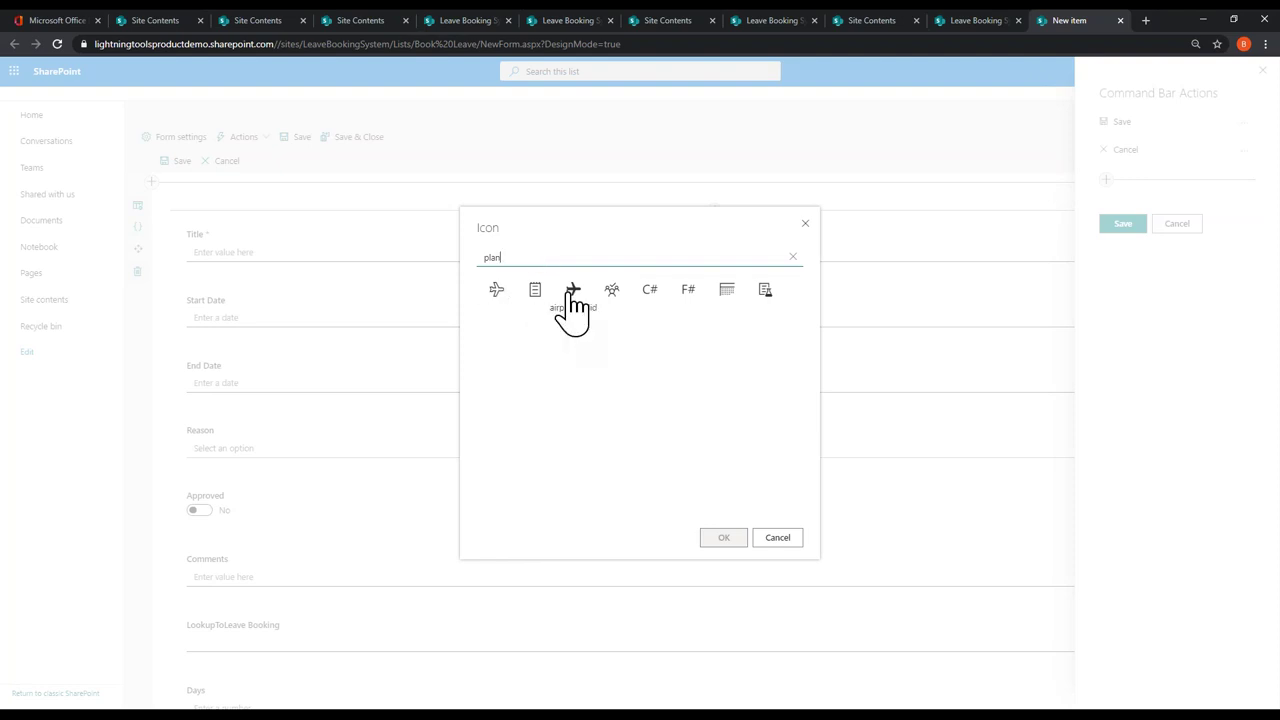
left_click(574, 290)
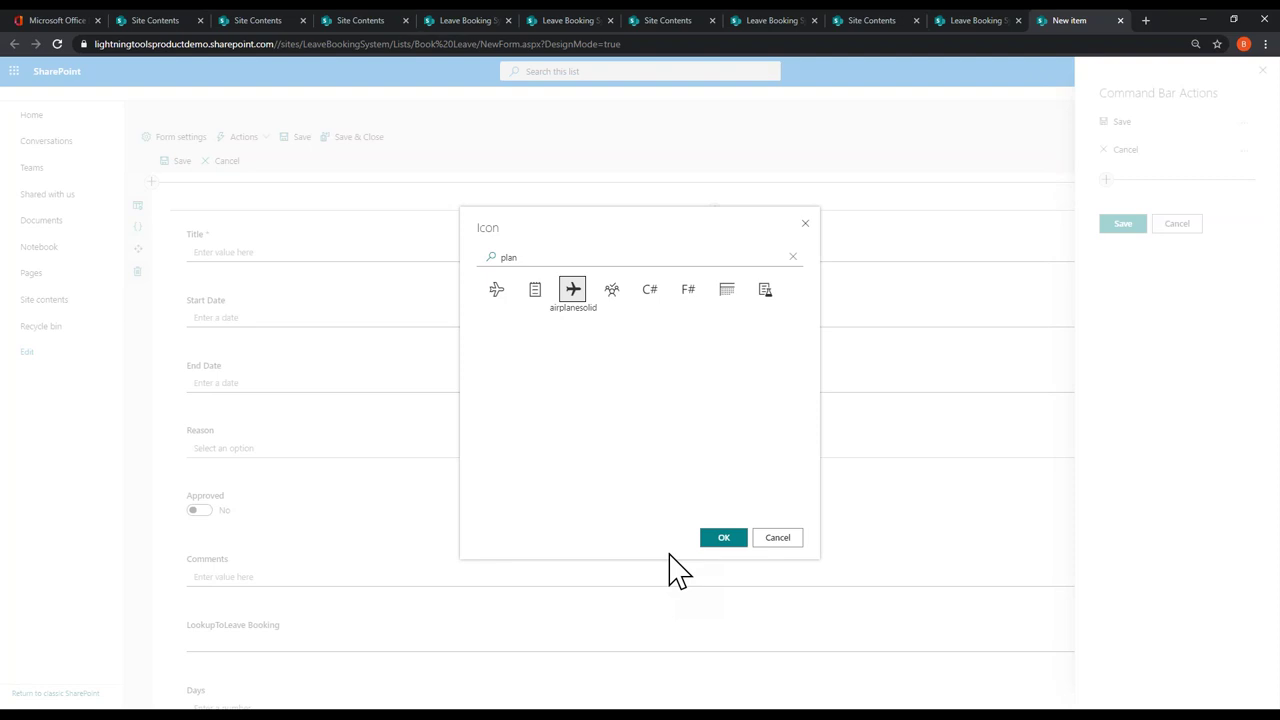
left_click(712, 537)
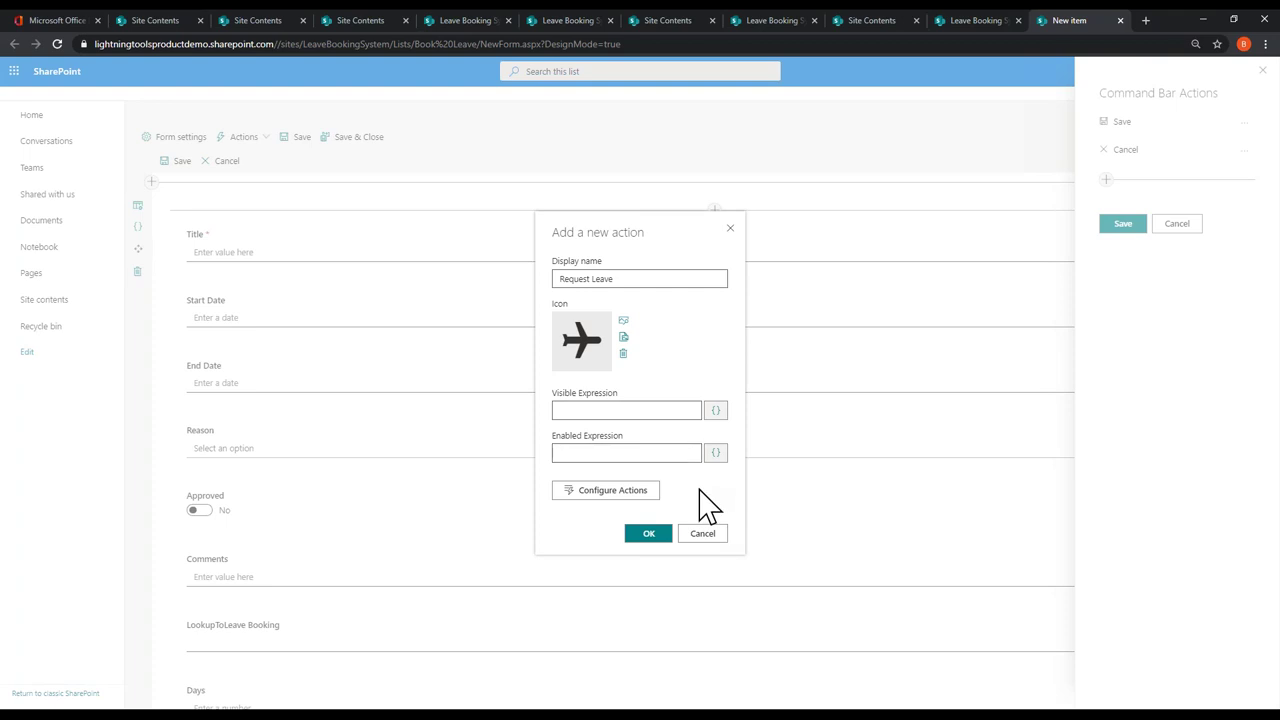
Step: Make Request Leave's click actions a Save Form step followed by a Send Mail step
left_click(613, 492)
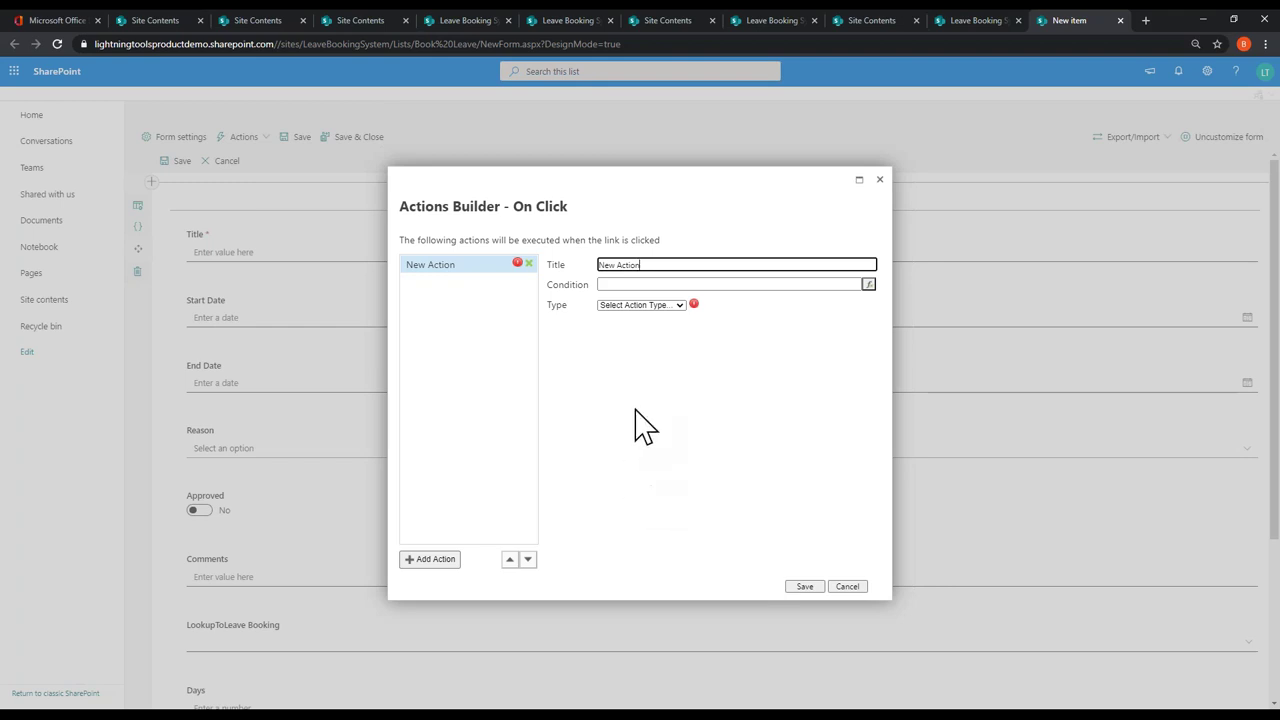
left_click(676, 306)
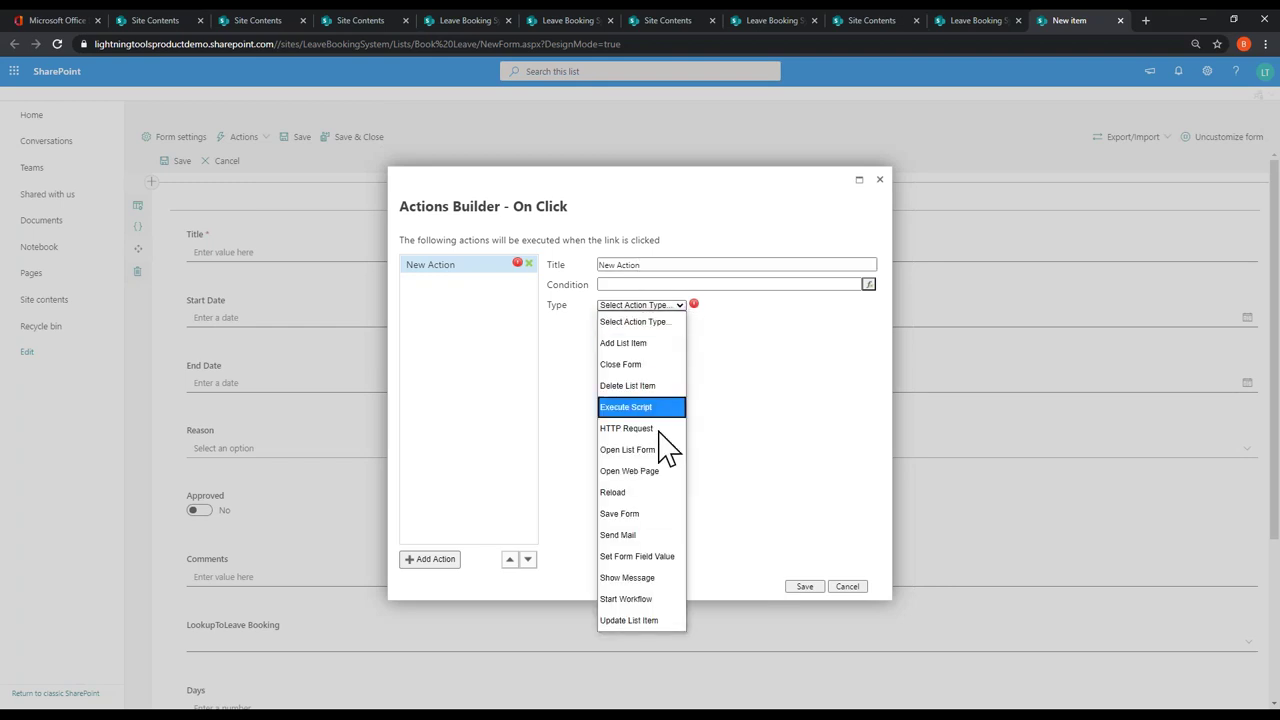
left_click(640, 513)
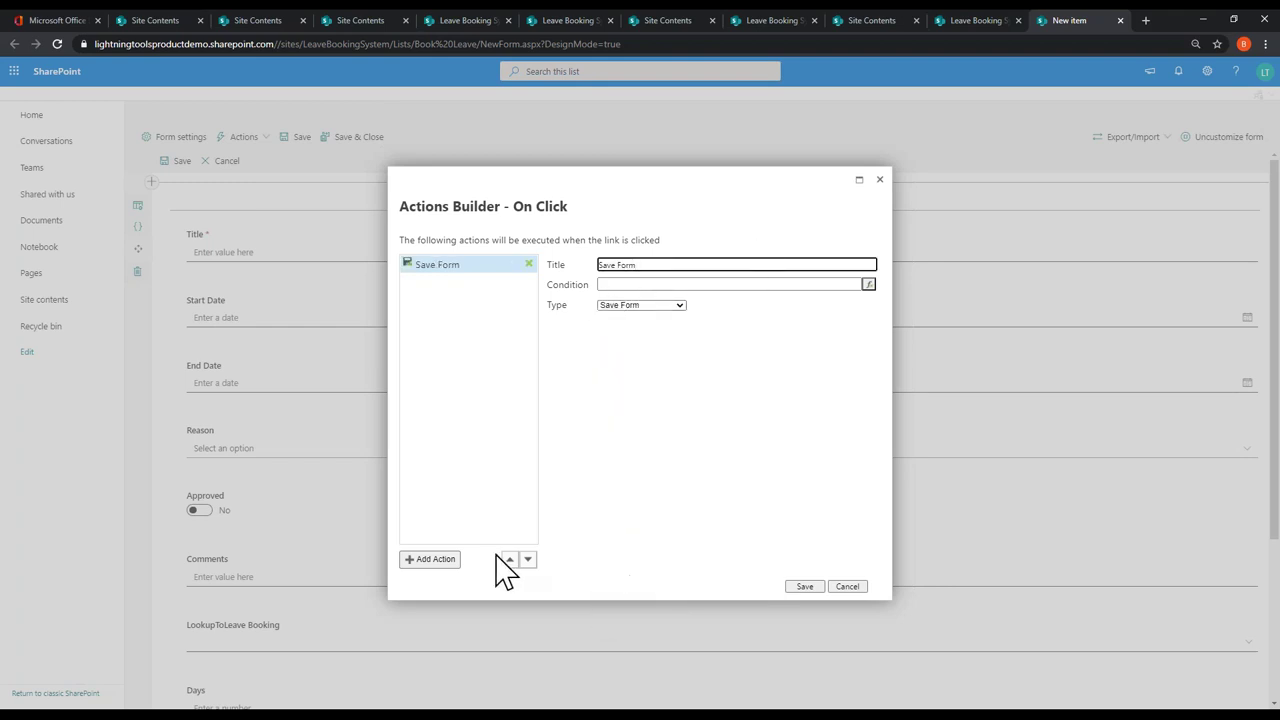
left_click(432, 560)
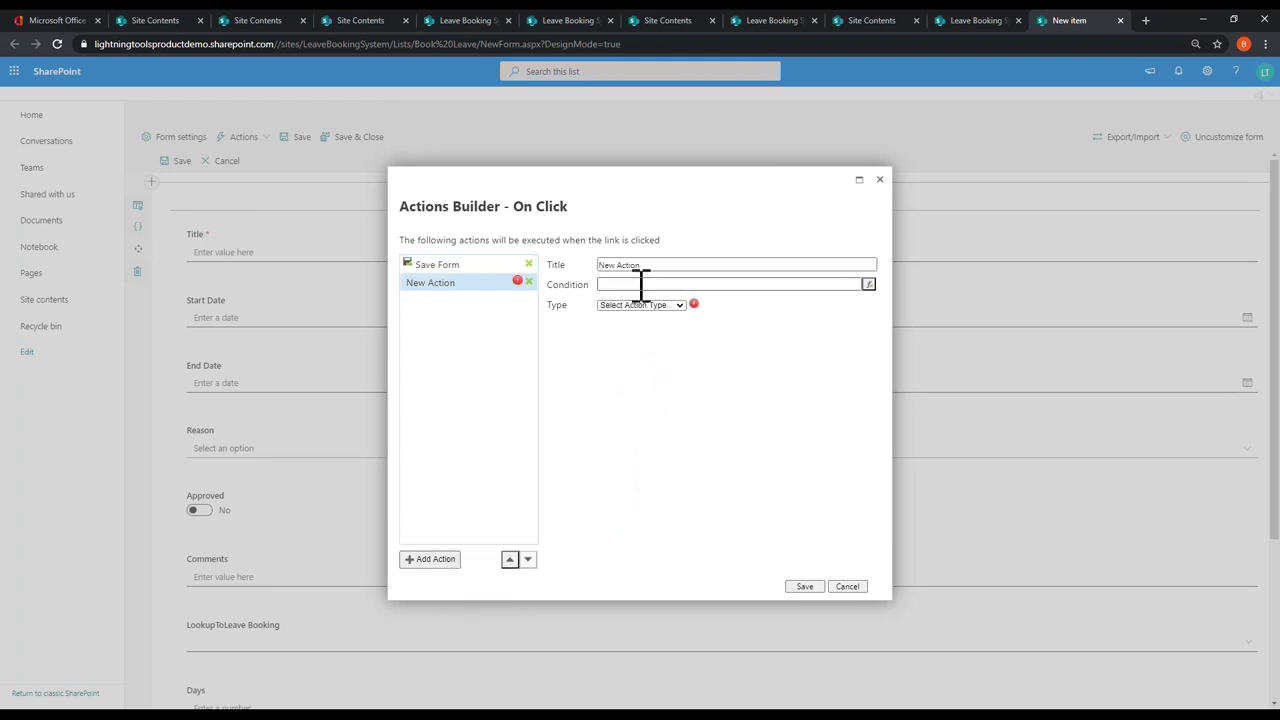
left_click(676, 306)
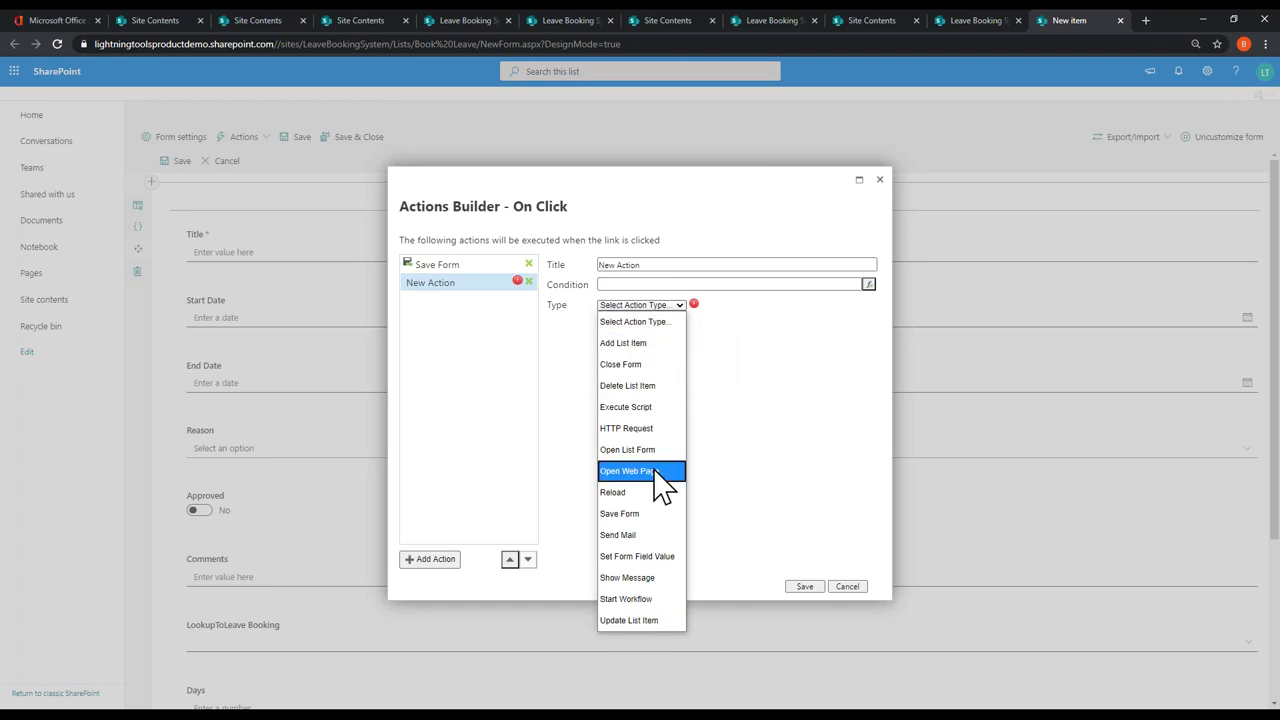
left_click(618, 543)
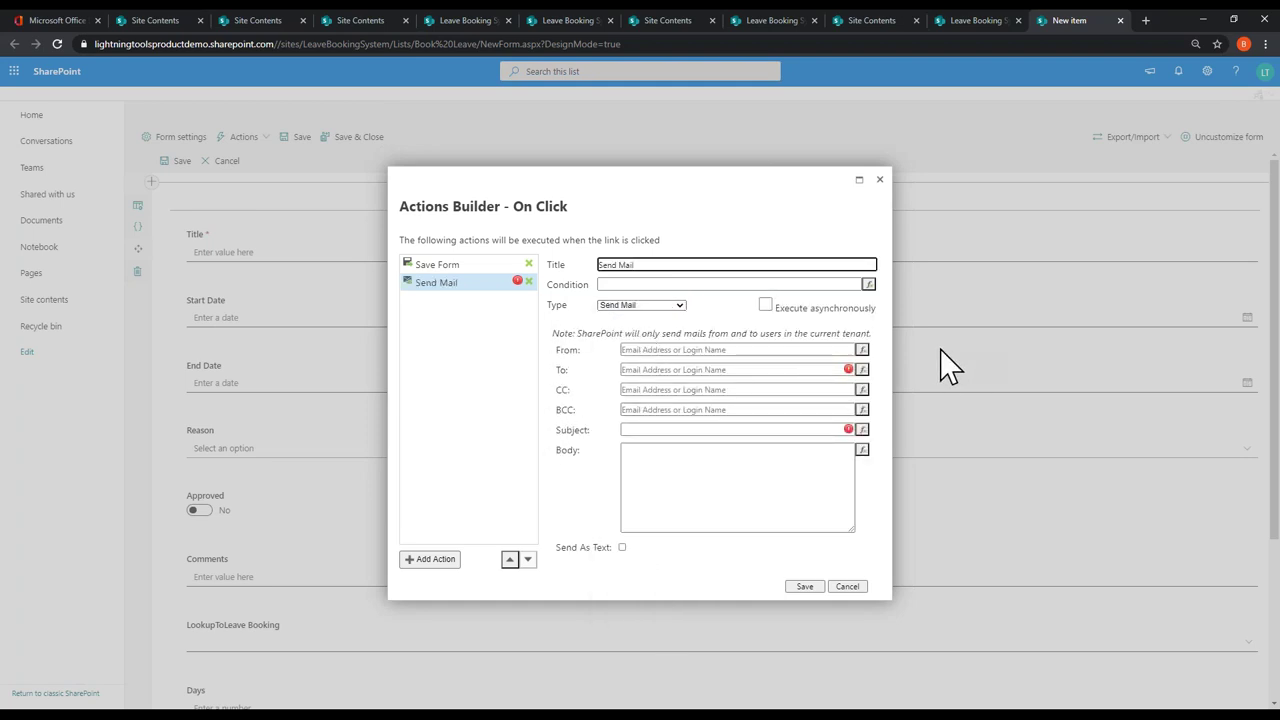
left_click(861, 350)
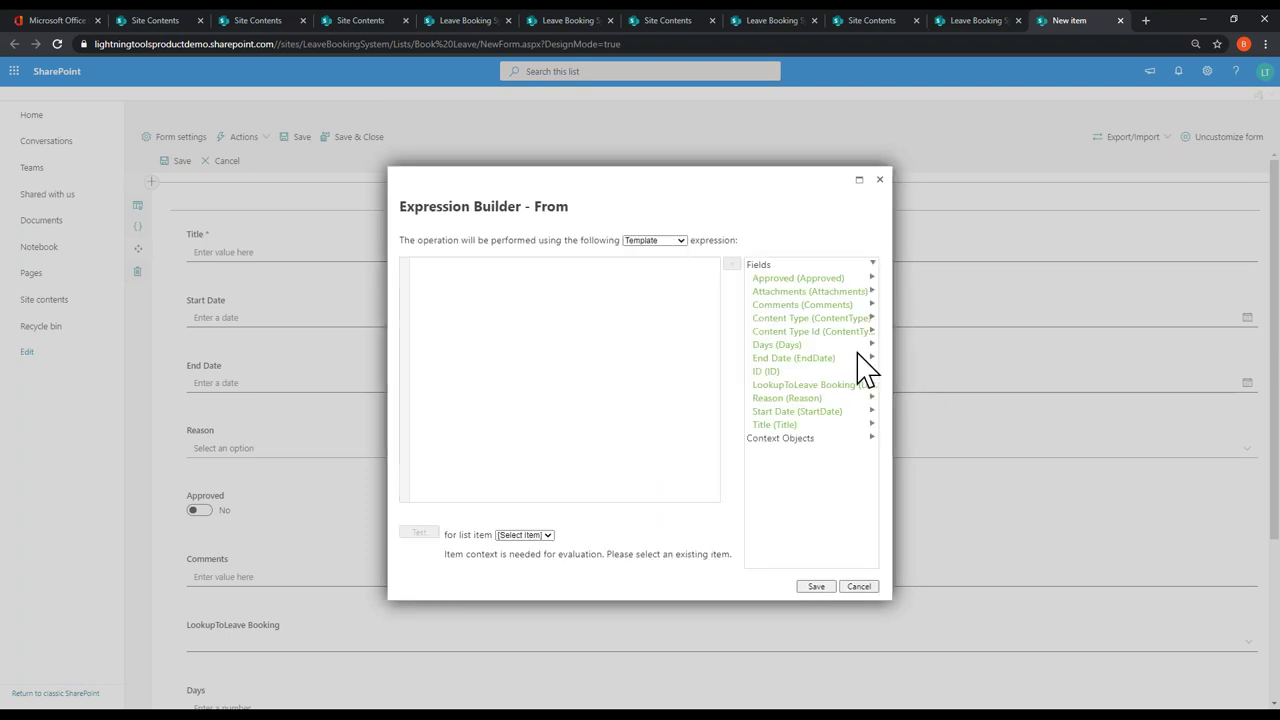
left_click(826, 440)
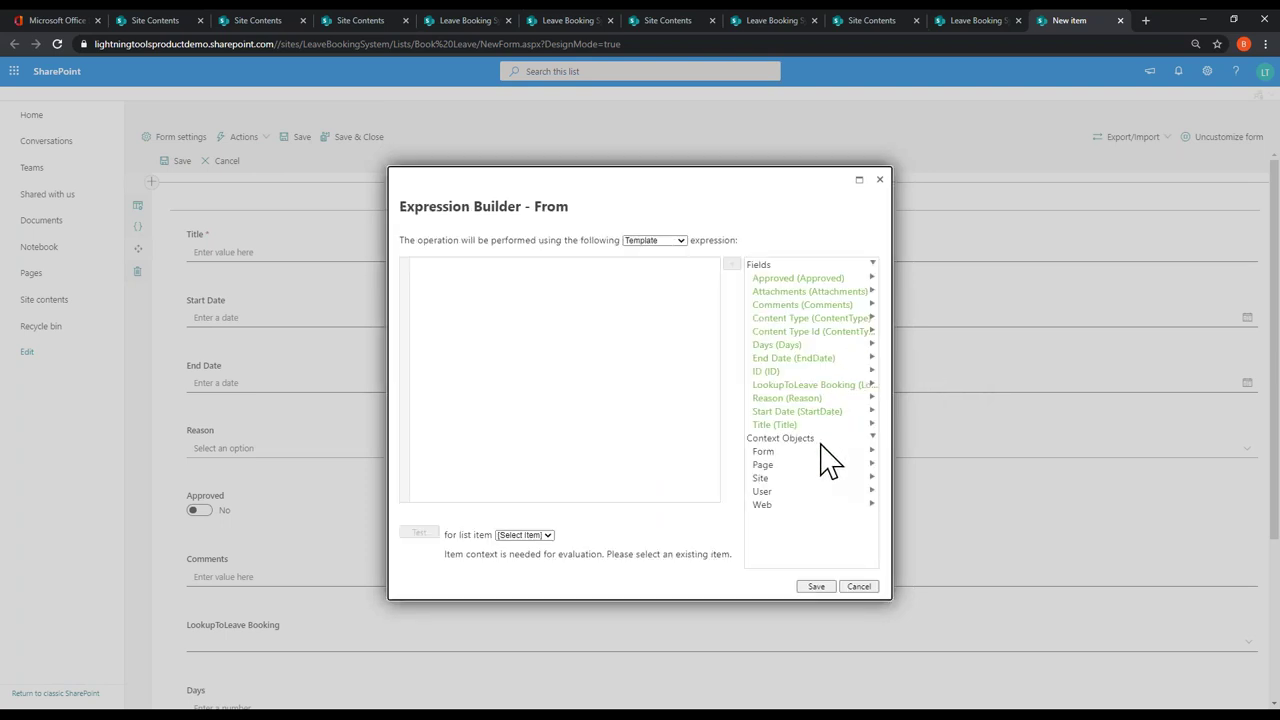
left_click(789, 493)
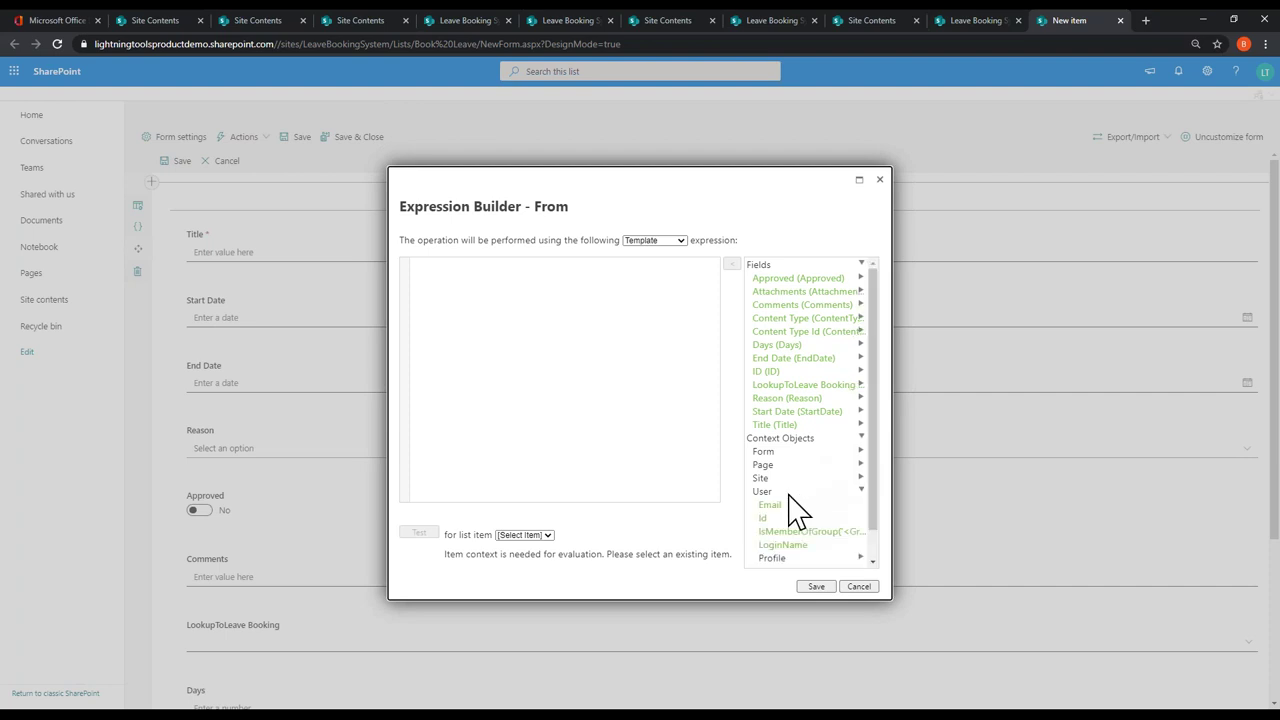
double_click(796, 508)
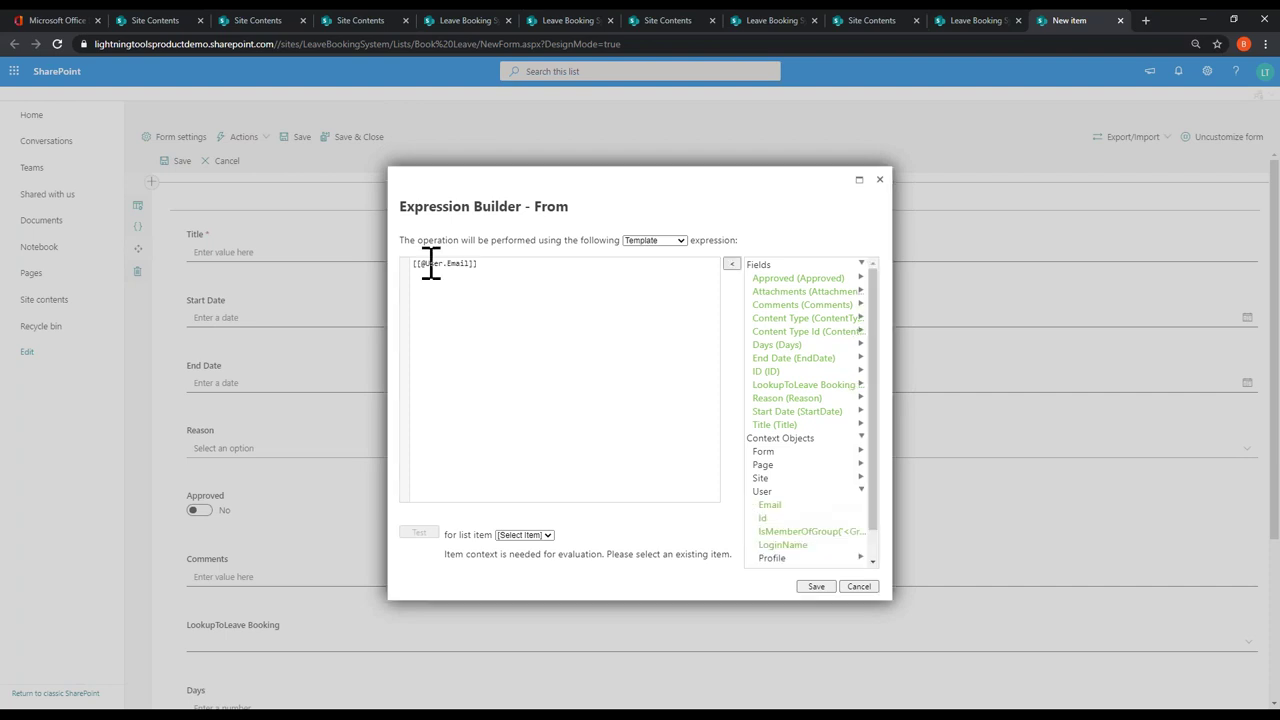
left_click(815, 587)
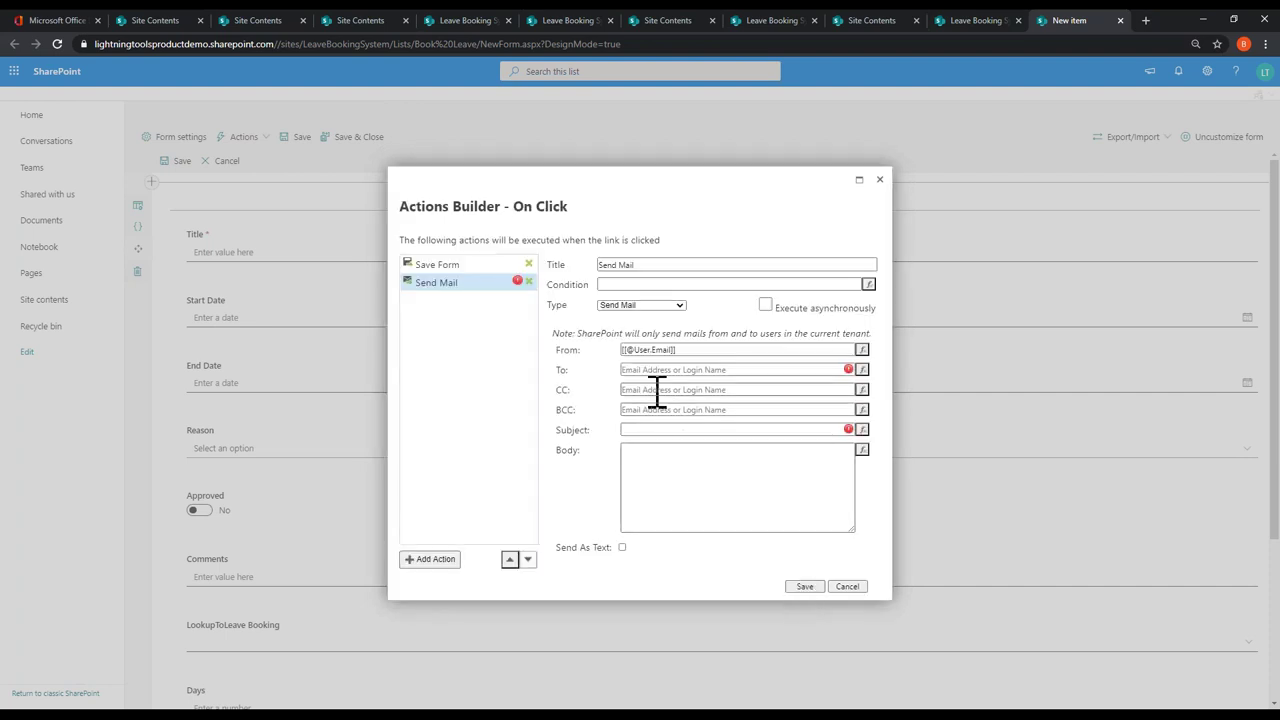
Step: Fill in the recipient address and the subject 'Holiday Request'
left_click(679, 370)
type("de")
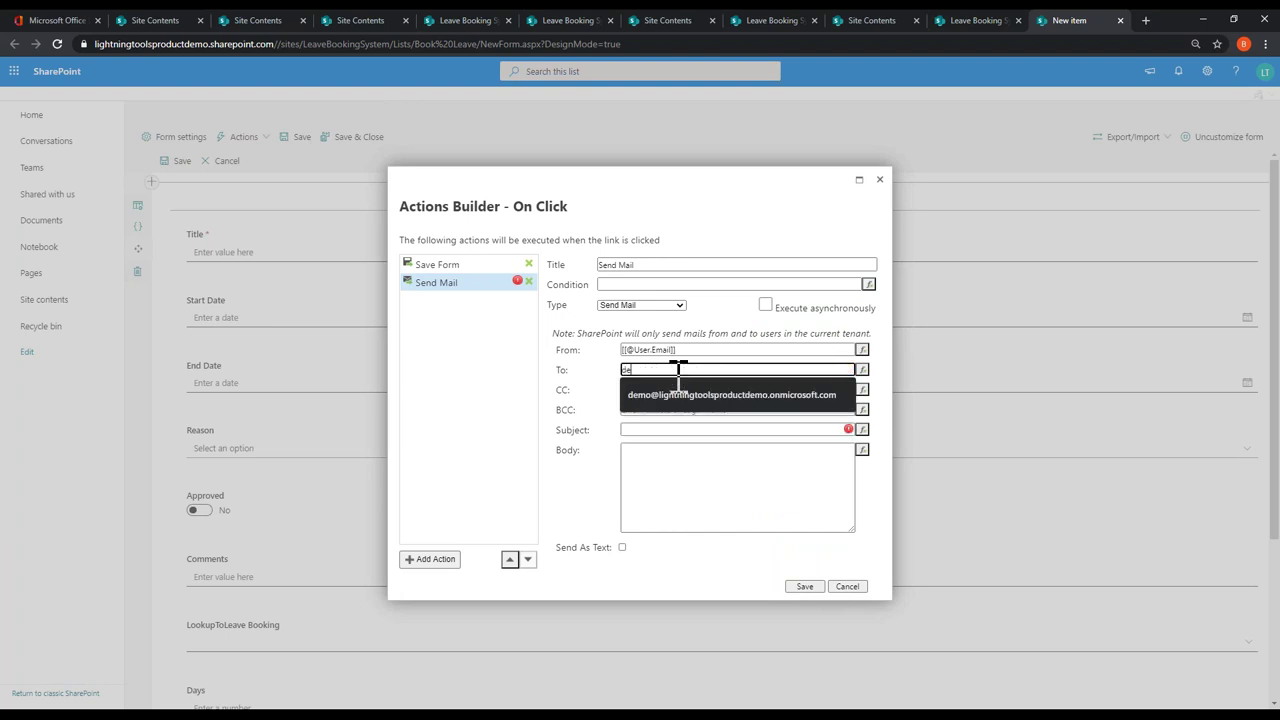
left_click(737, 397)
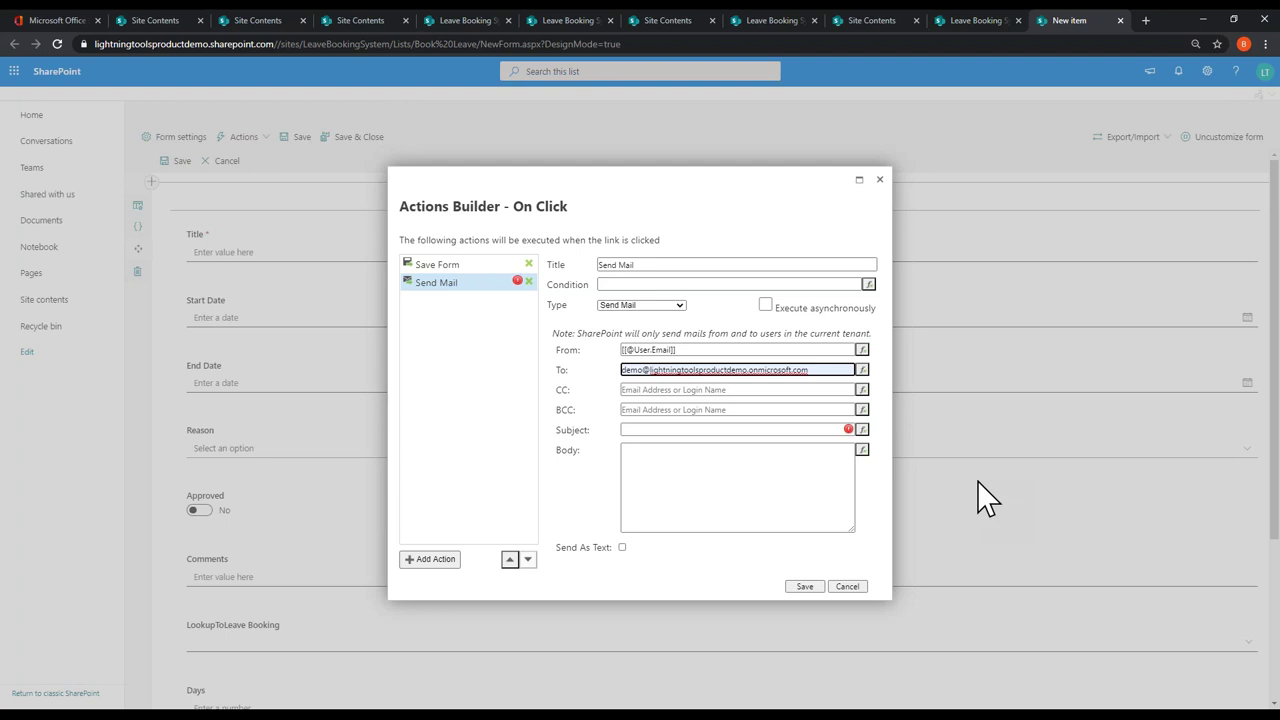
left_click(727, 430)
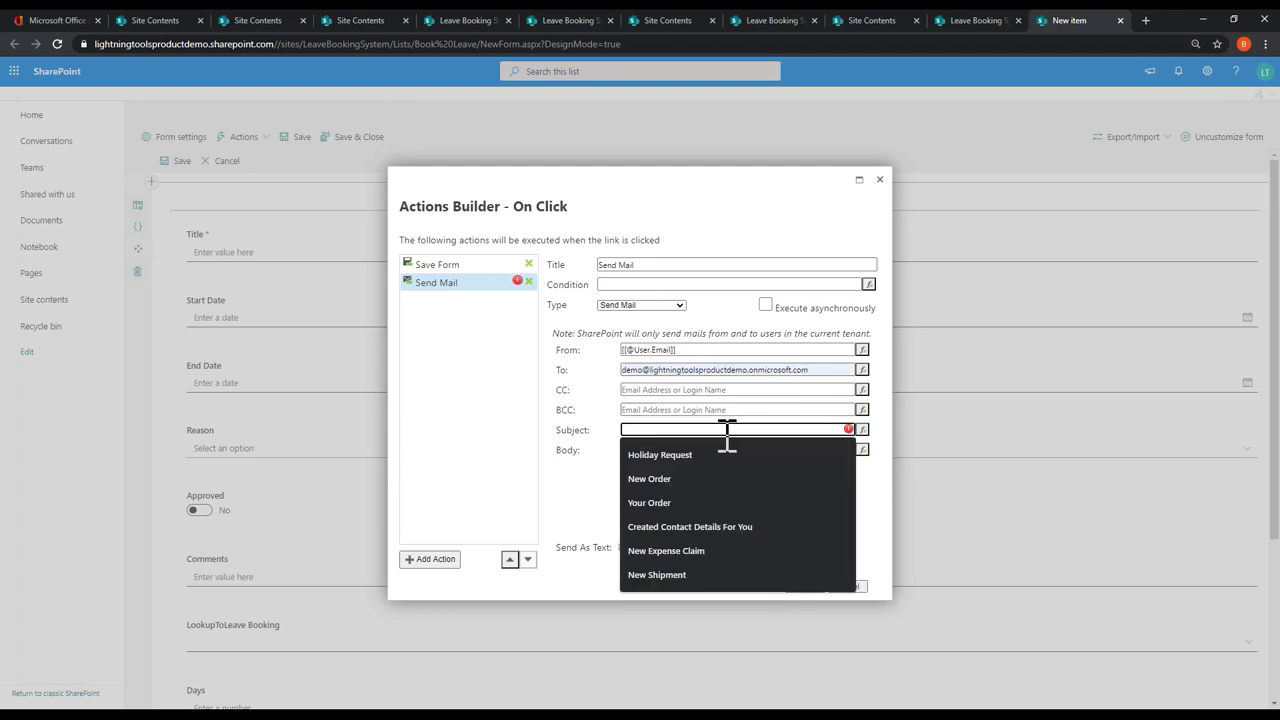
type("Holiday ")
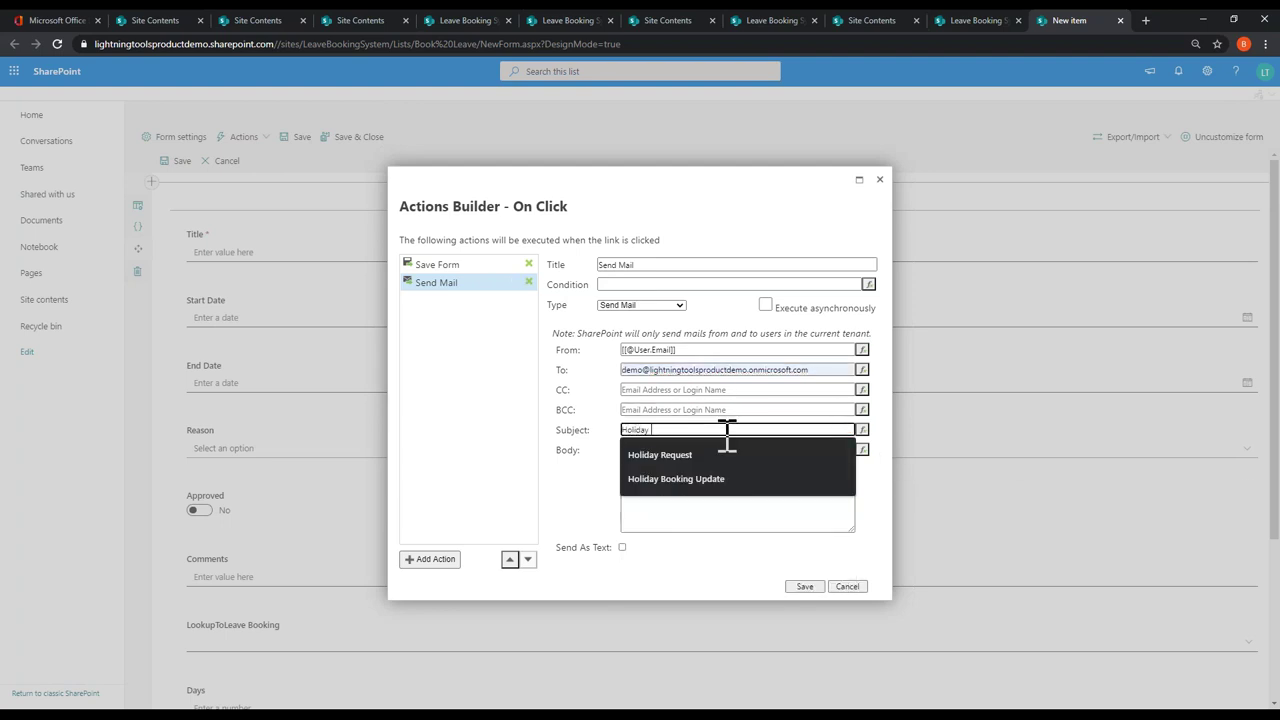
type("Request")
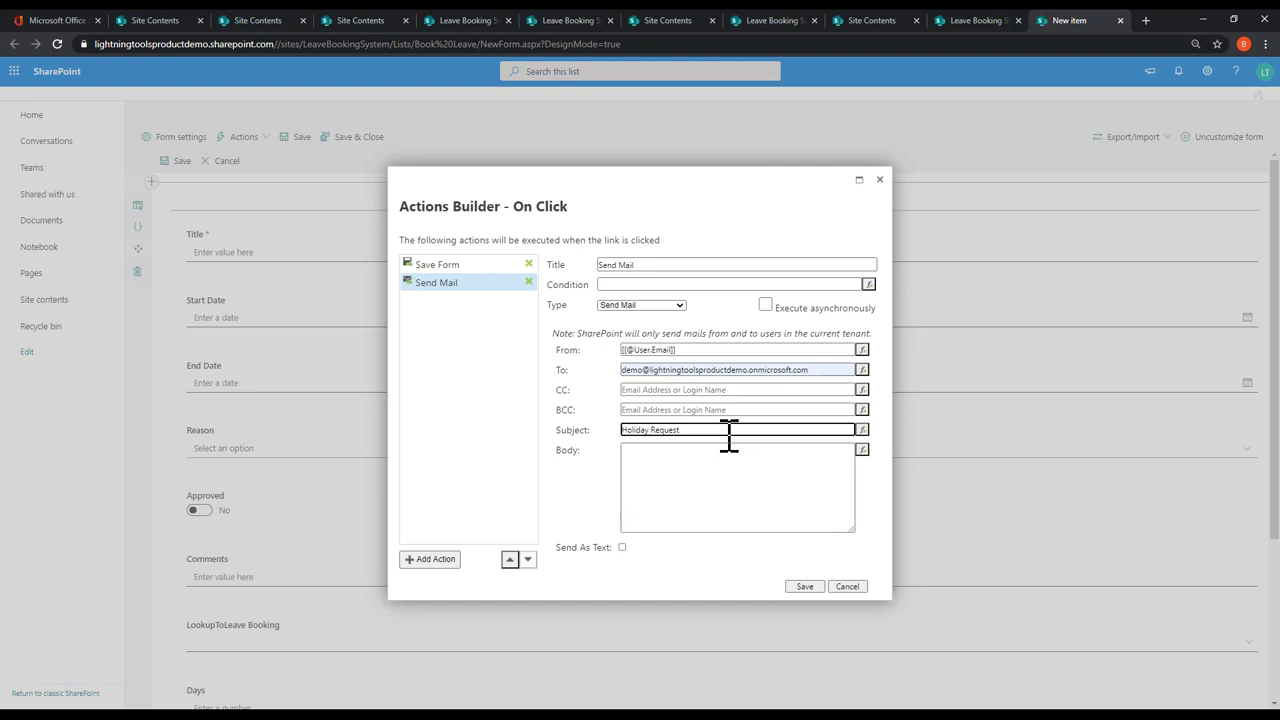
left_click(766, 462)
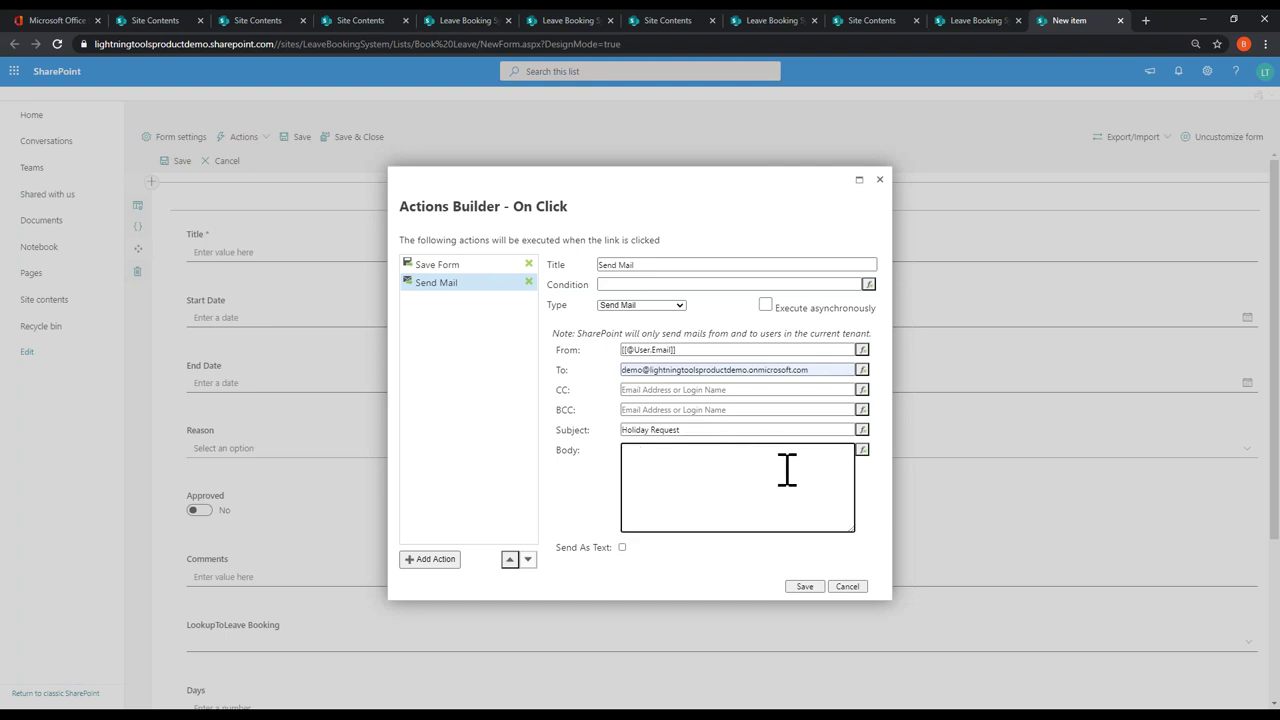
left_click(861, 451)
Step: Write the leave request body with [[StartDate]]-[[EndDate]] and save the Request Leave action
left_click(559, 337)
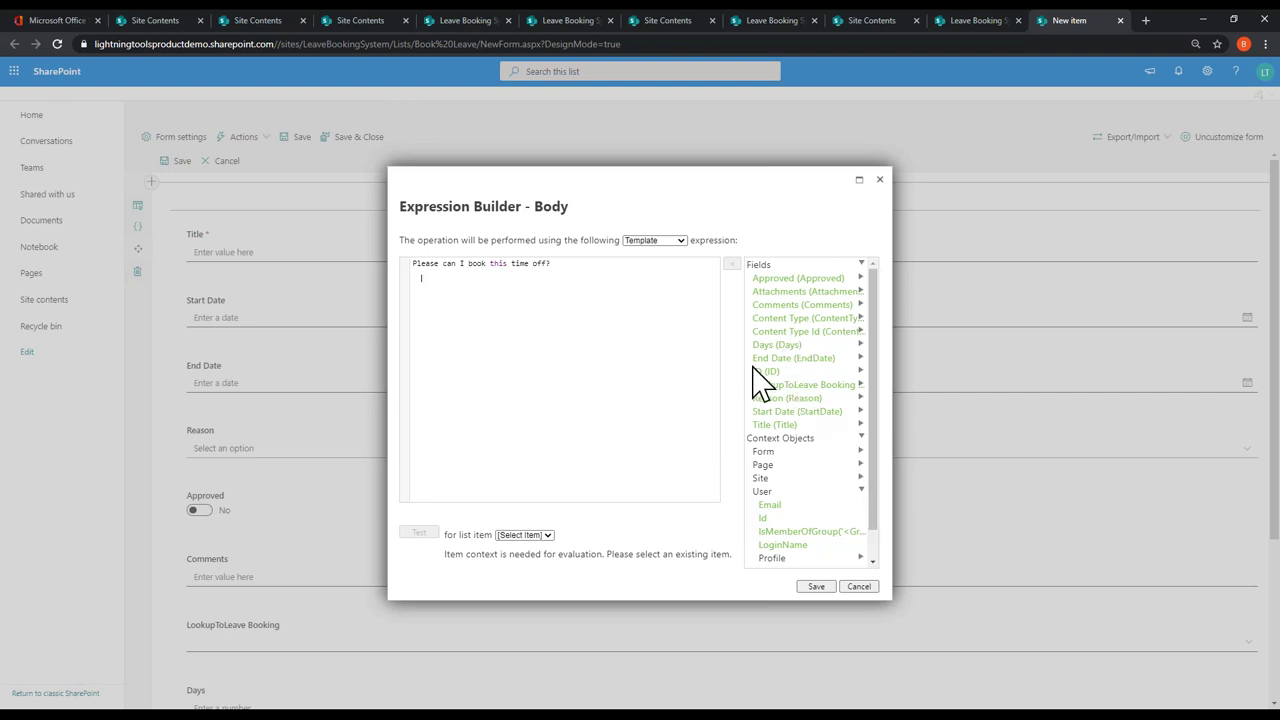
double_click(798, 411)
double_click(790, 358)
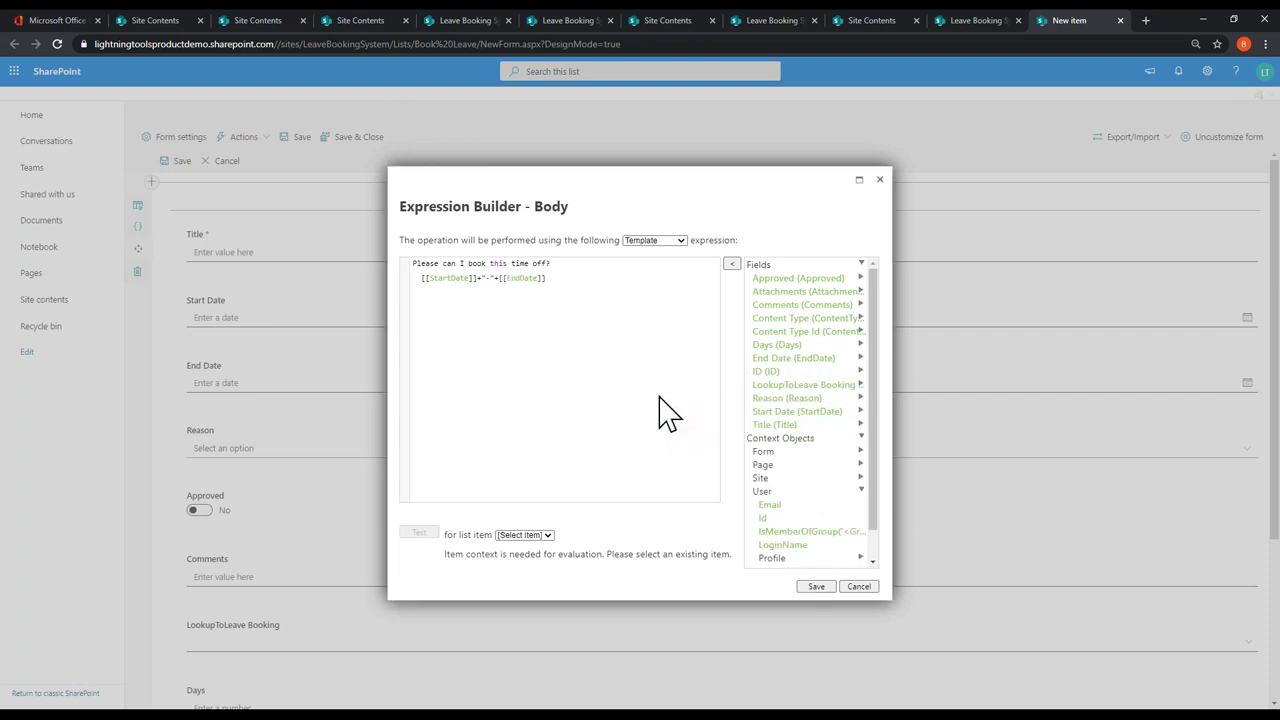
left_click(815, 587)
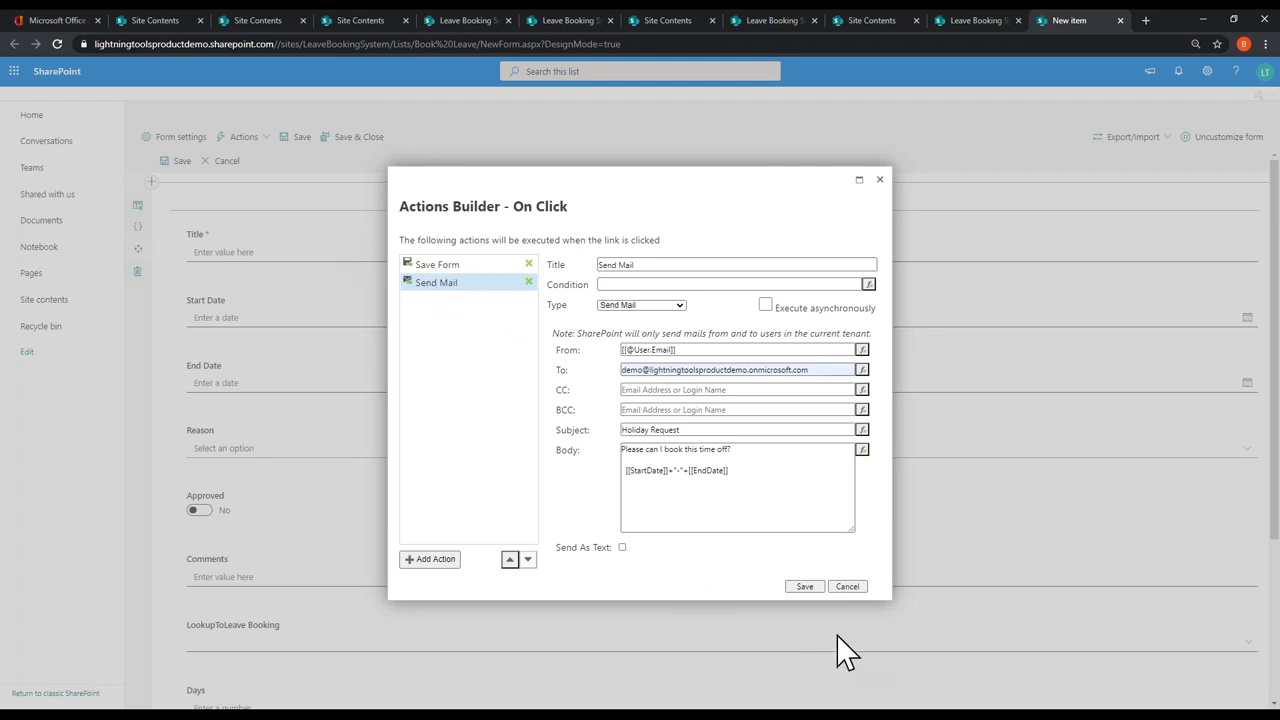
left_click(805, 586)
left_click(648, 532)
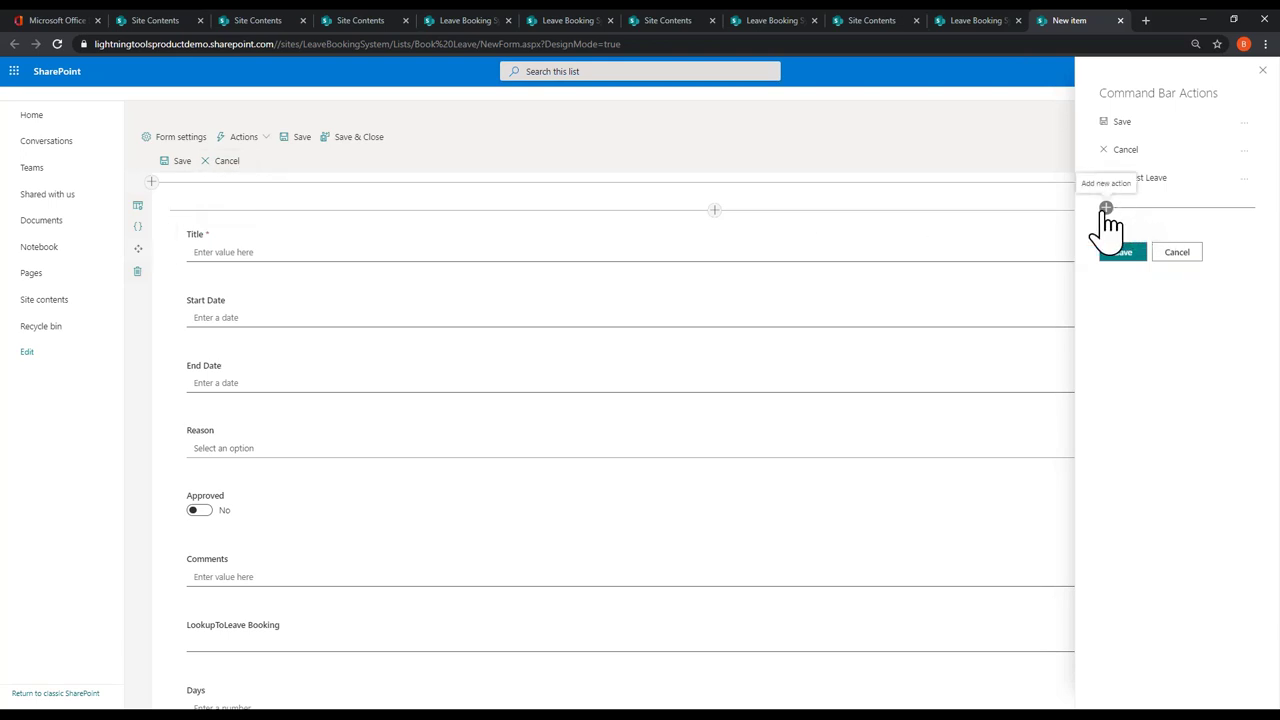
Step: Create a new command bar action named Approve with a checkmark icon
left_click(1108, 208)
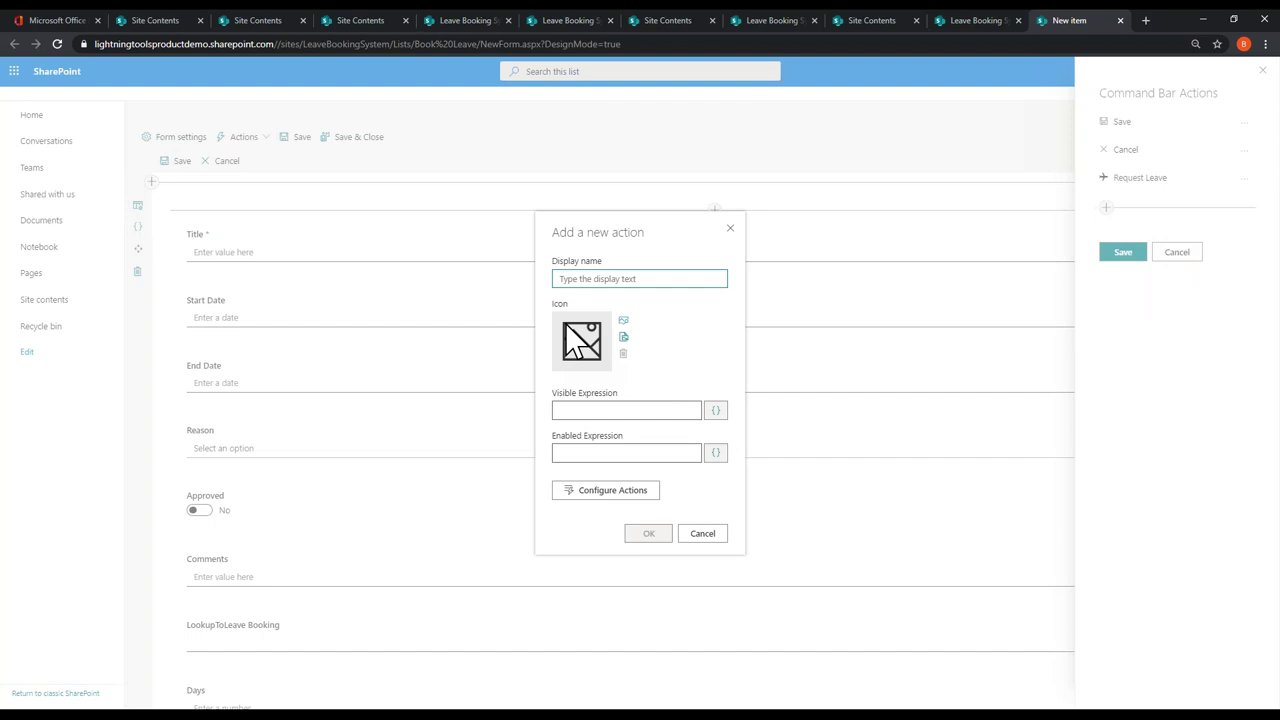
type("Approve")
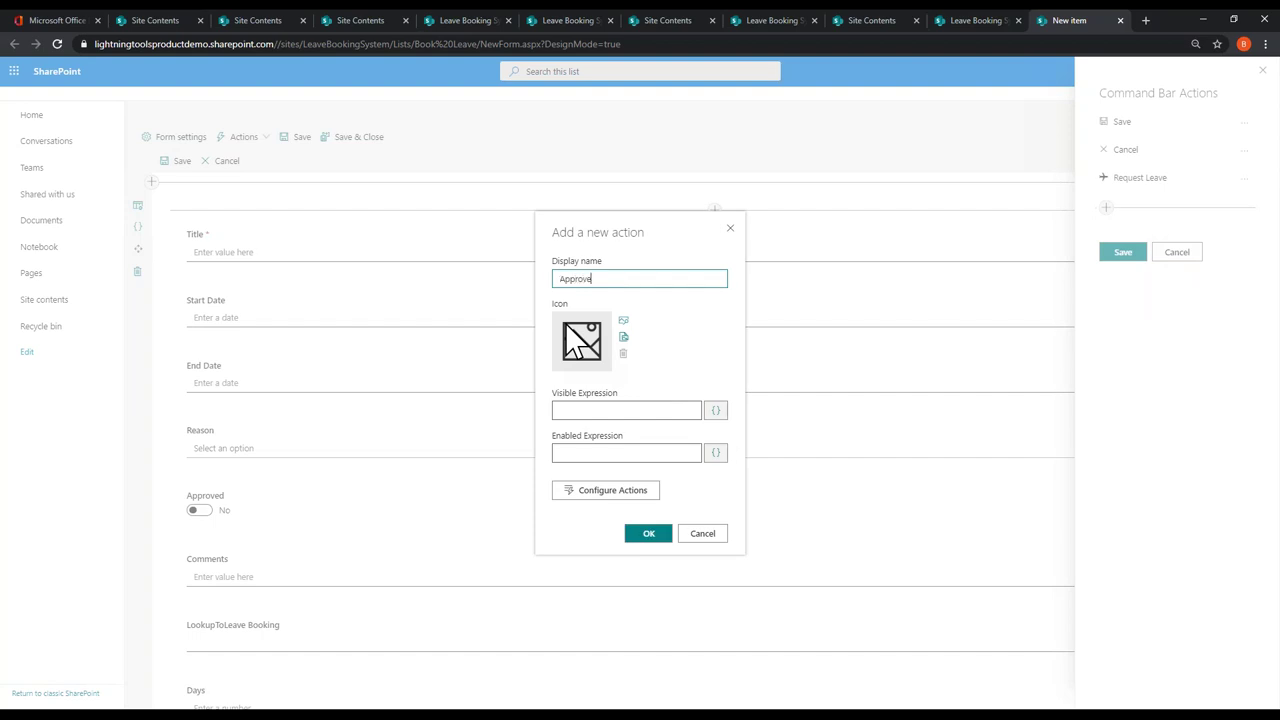
left_click(625, 335)
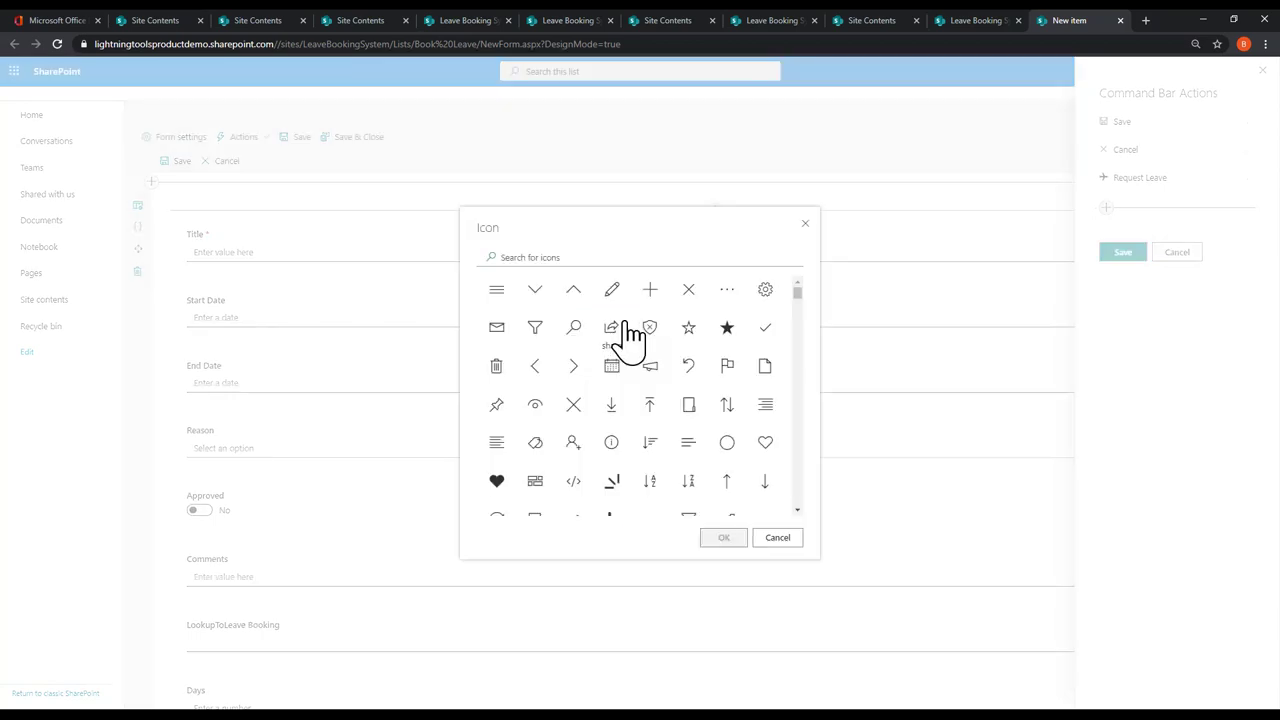
left_click(765, 330)
left_click(723, 537)
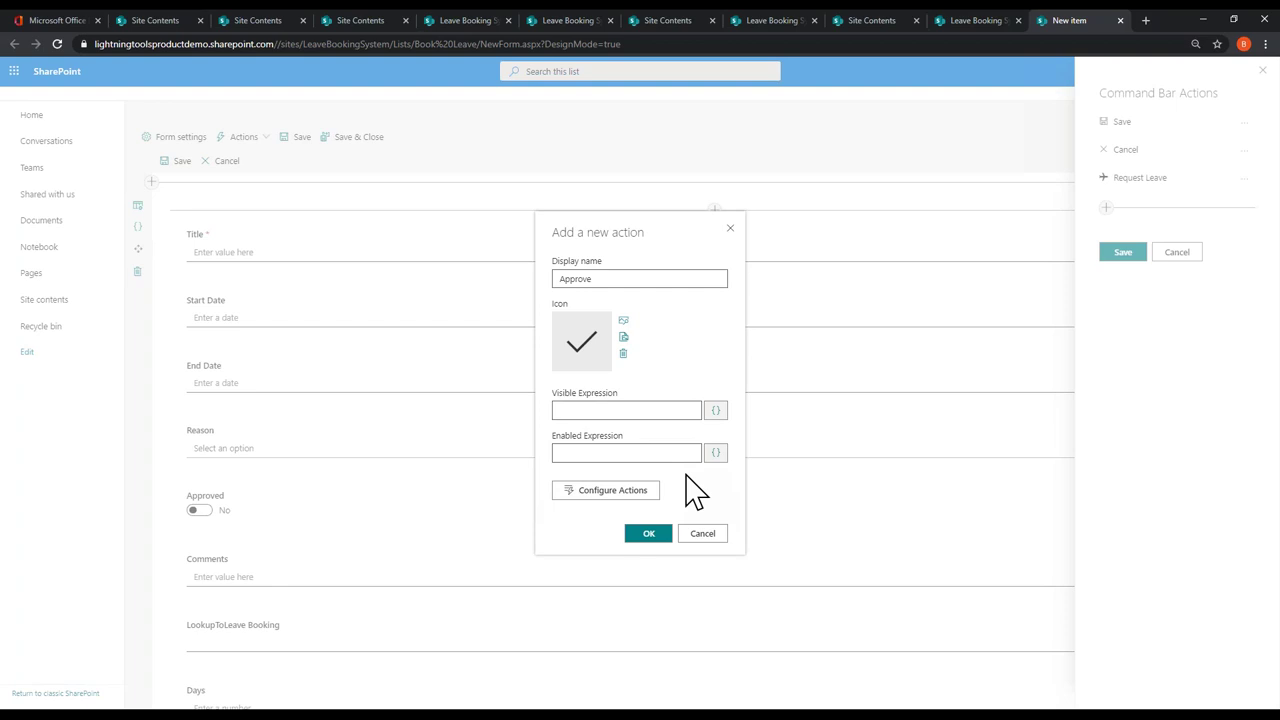
left_click(645, 490)
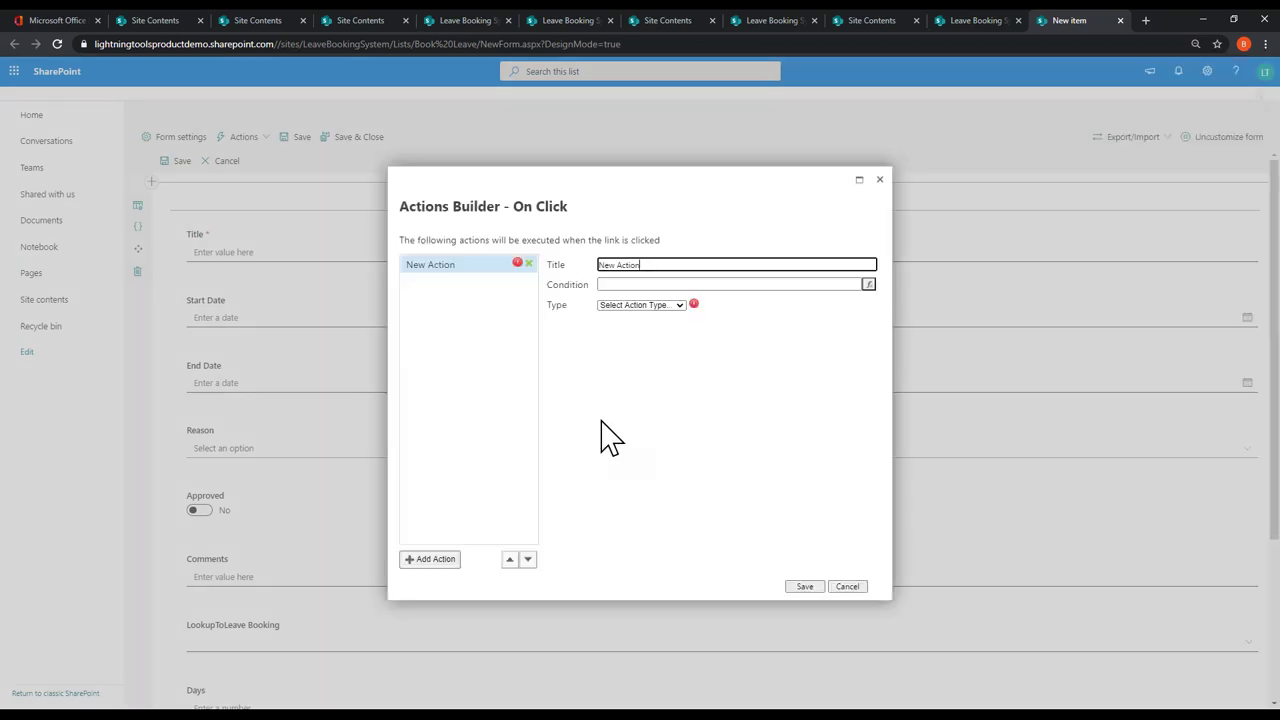
Step: Make Approve save the form, set the Approved field to 1, then add another action
left_click(636, 327)
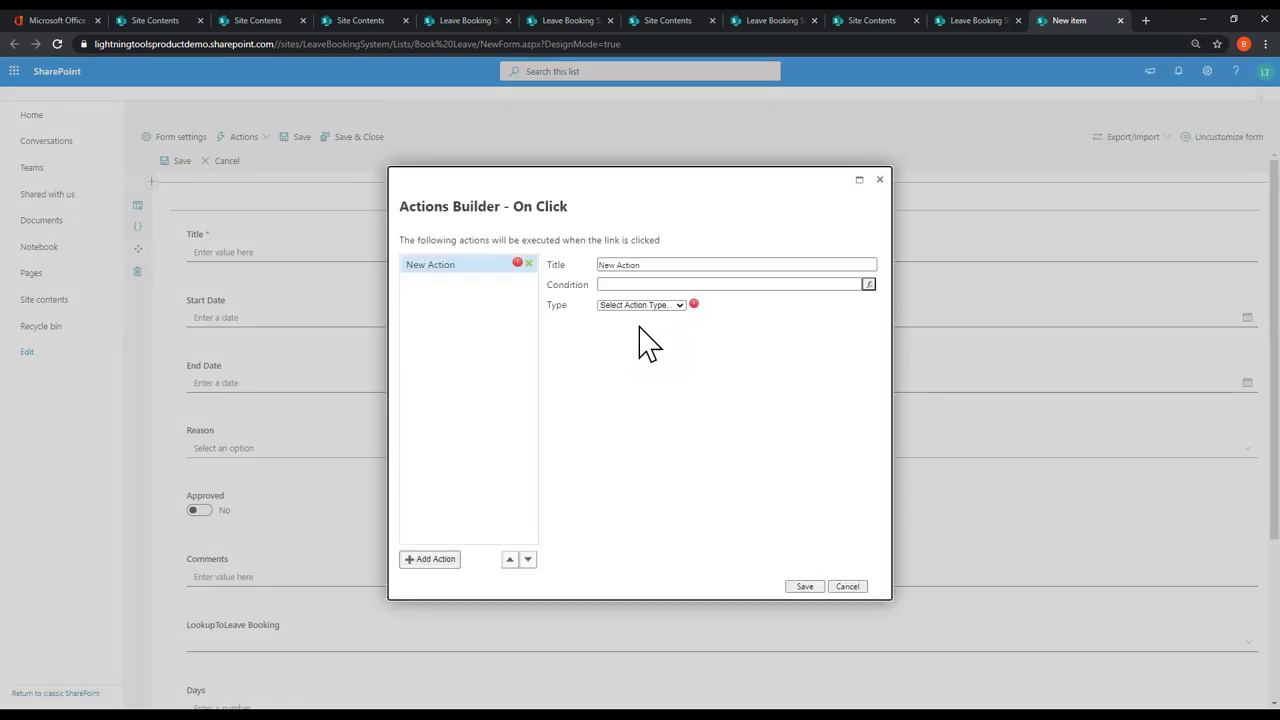
left_click(640, 305)
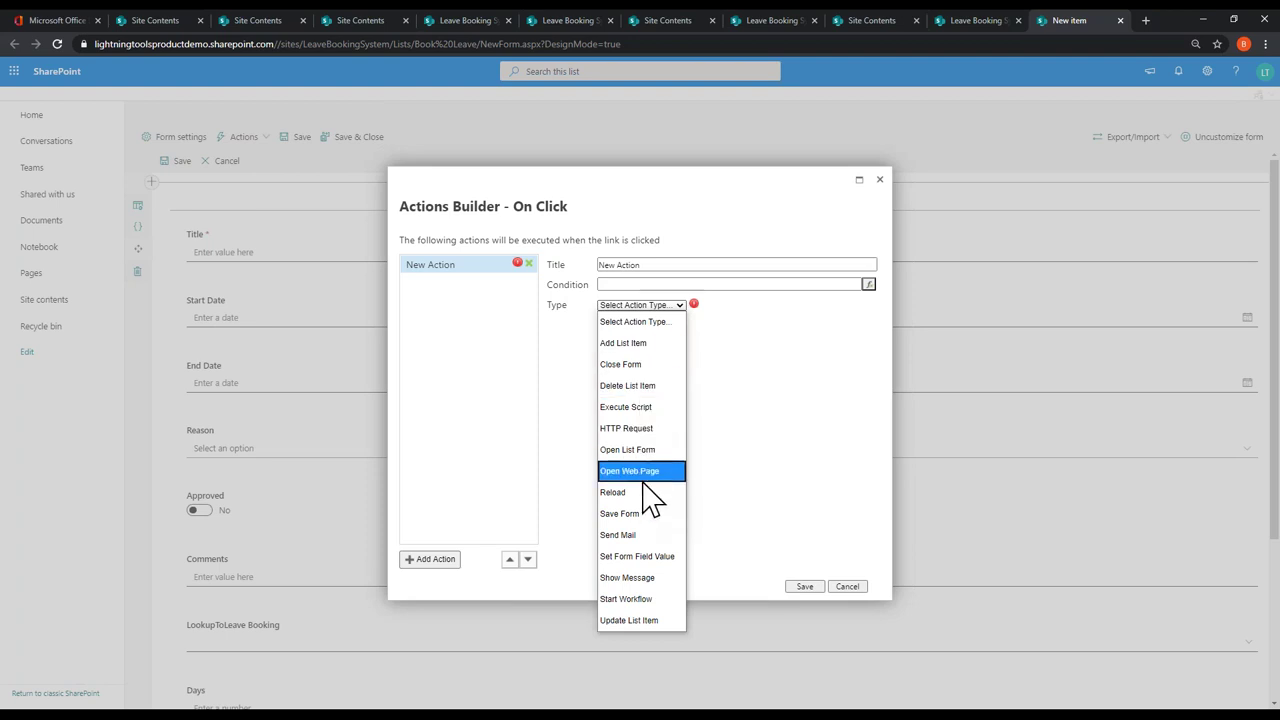
left_click(652, 515)
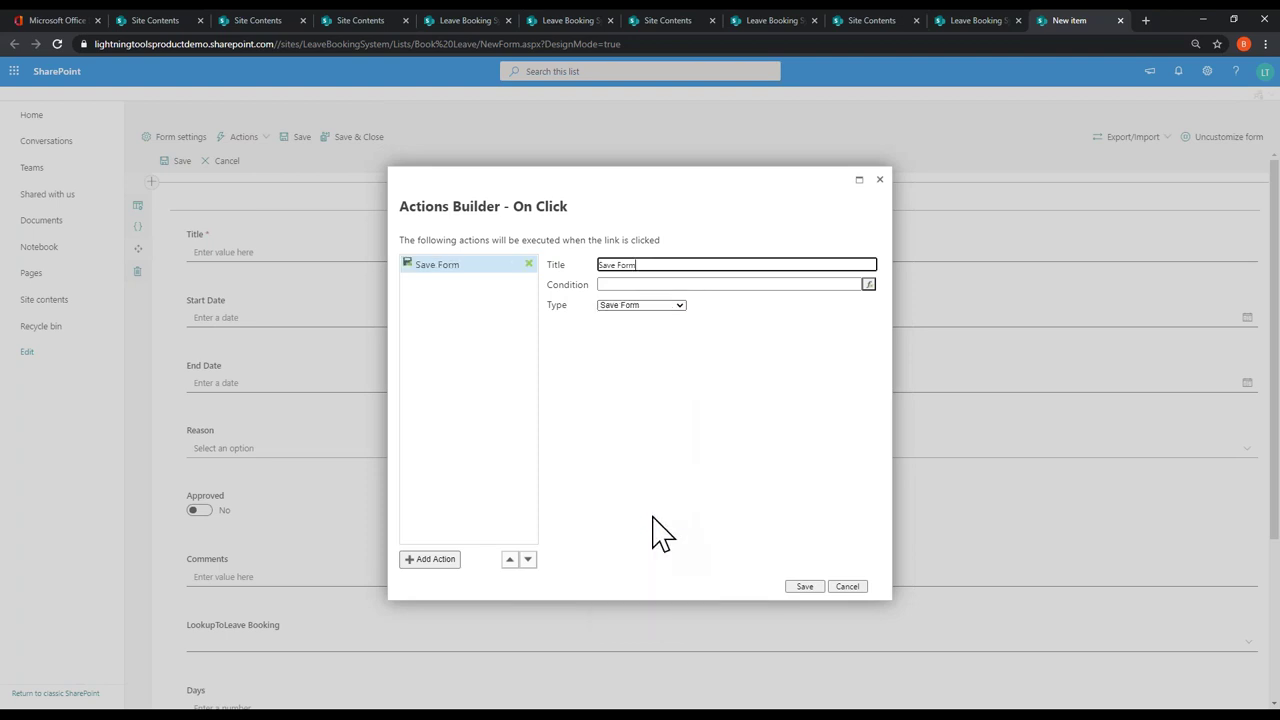
left_click(430, 561)
left_click(641, 306)
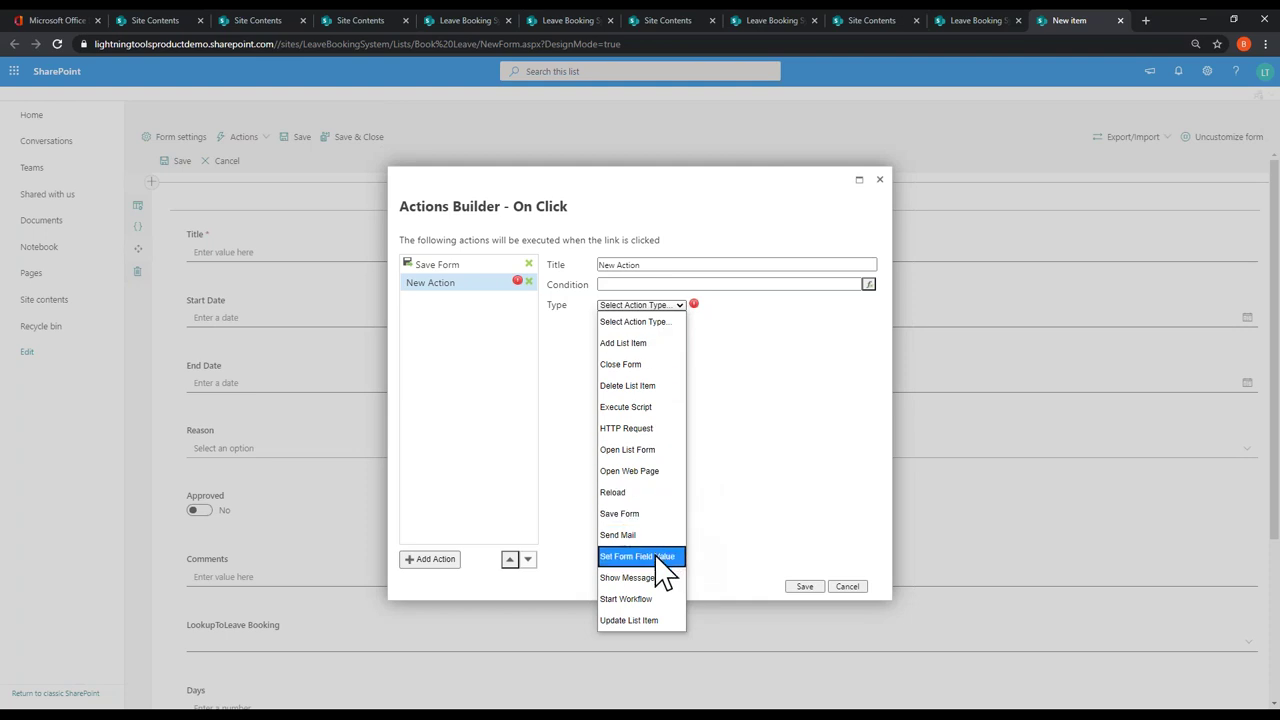
left_click(662, 556)
left_click(680, 337)
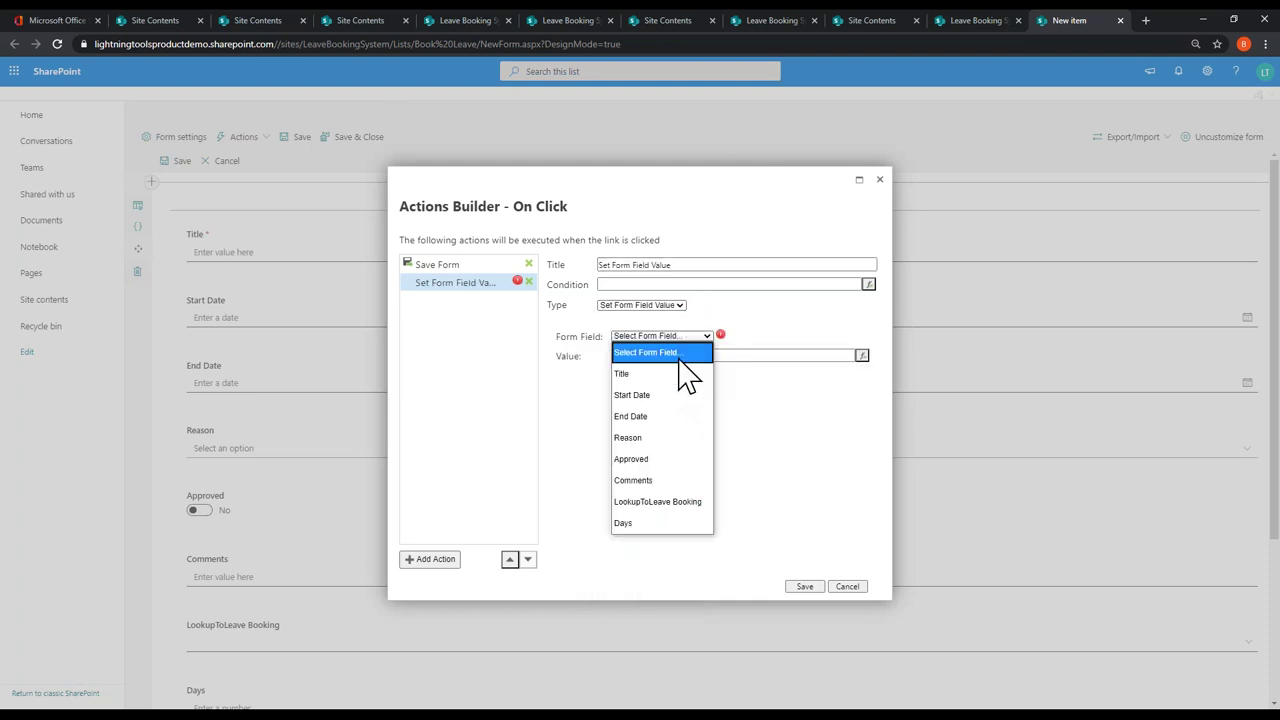
left_click(655, 461)
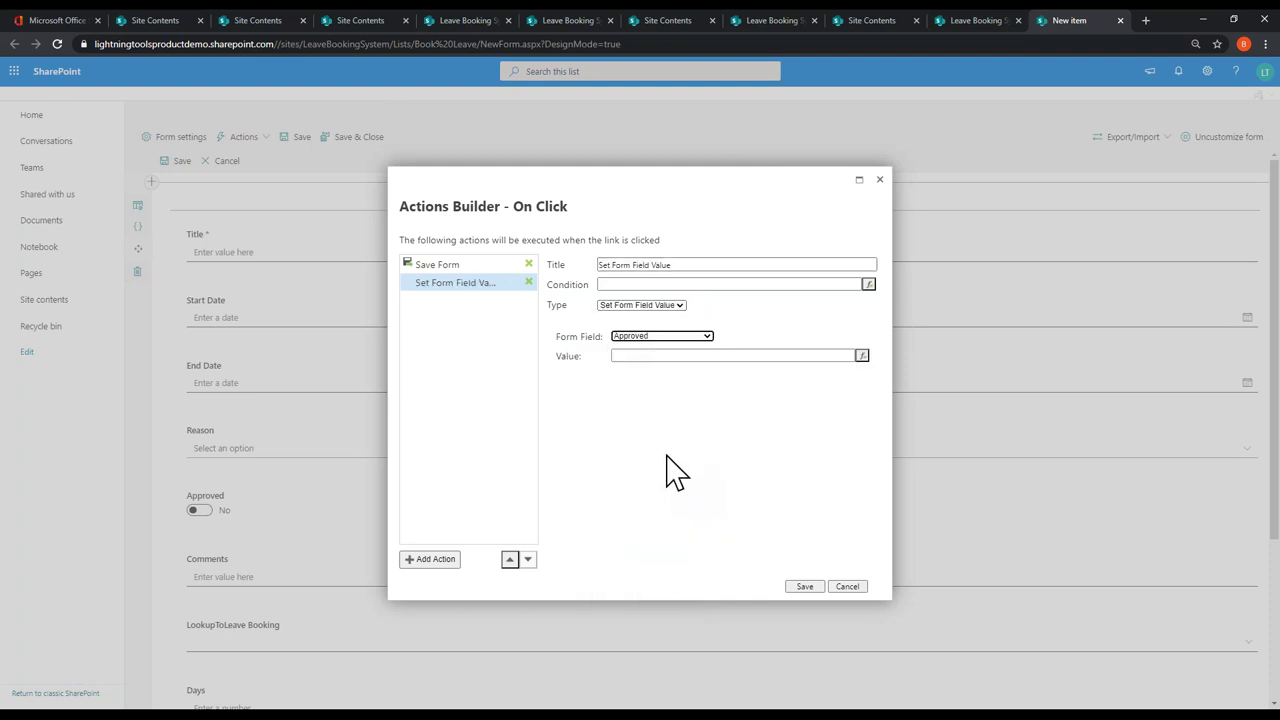
left_click(700, 356)
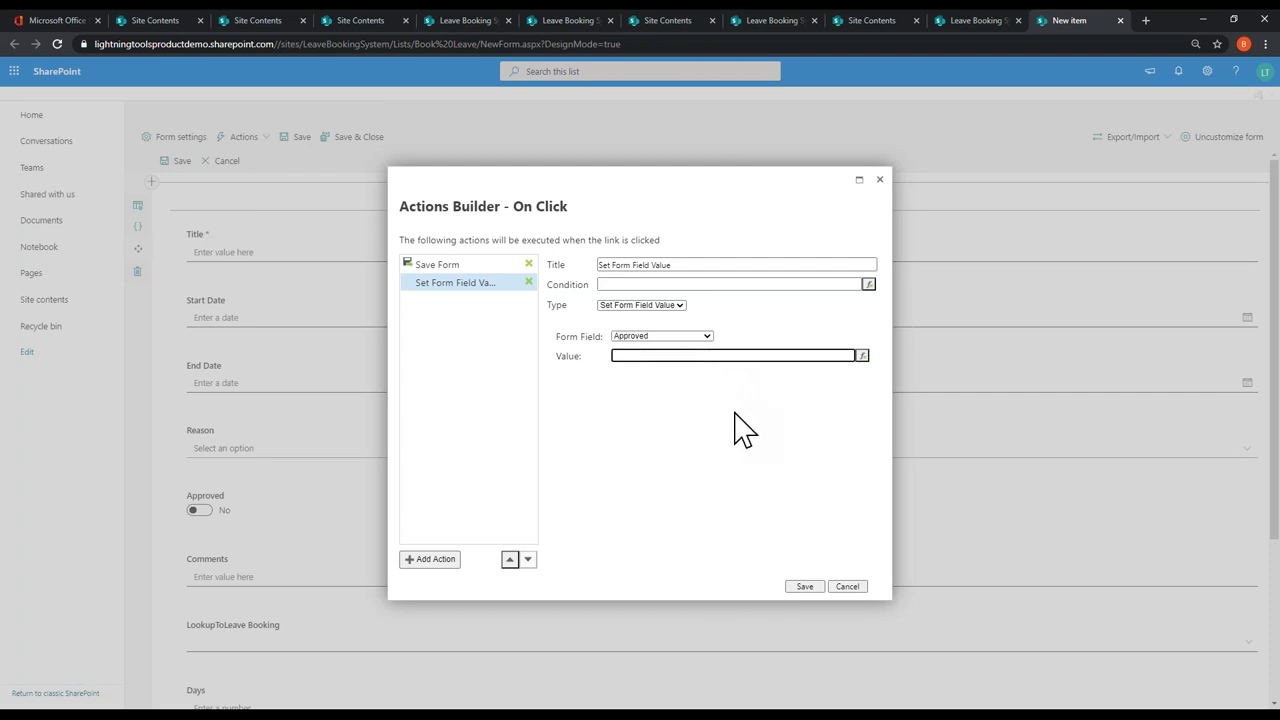
type("1")
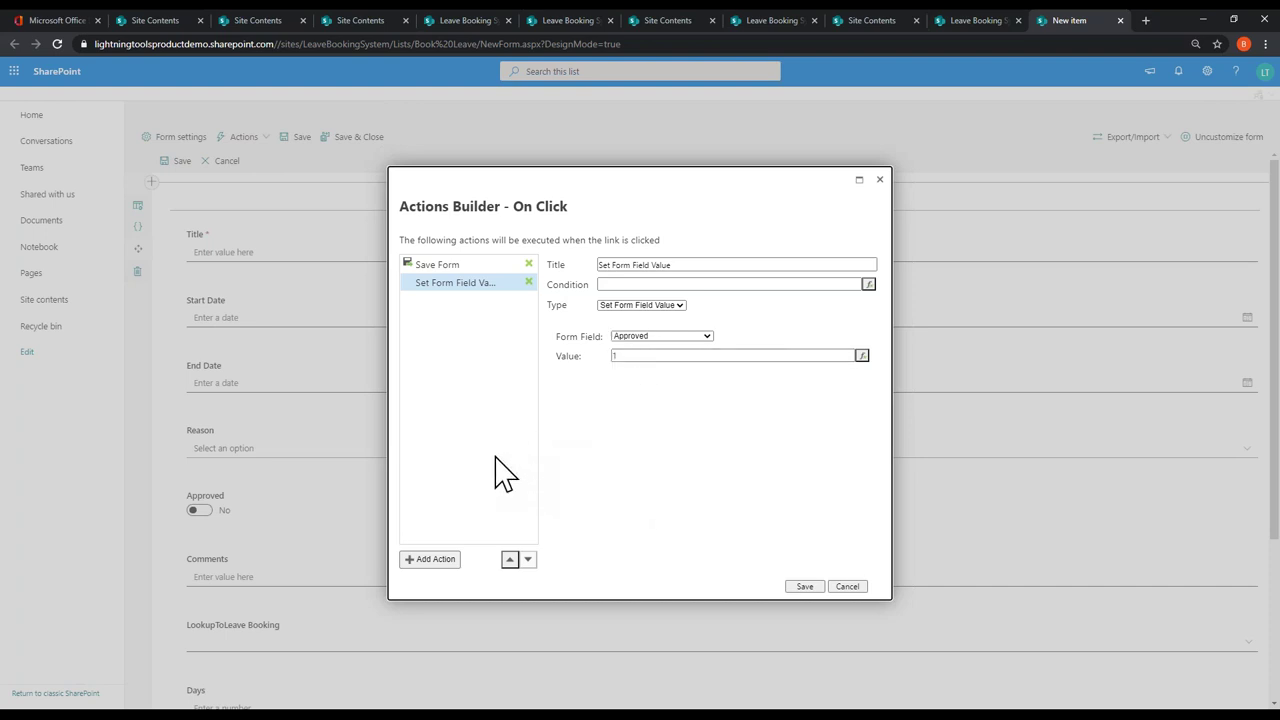
left_click(436, 560)
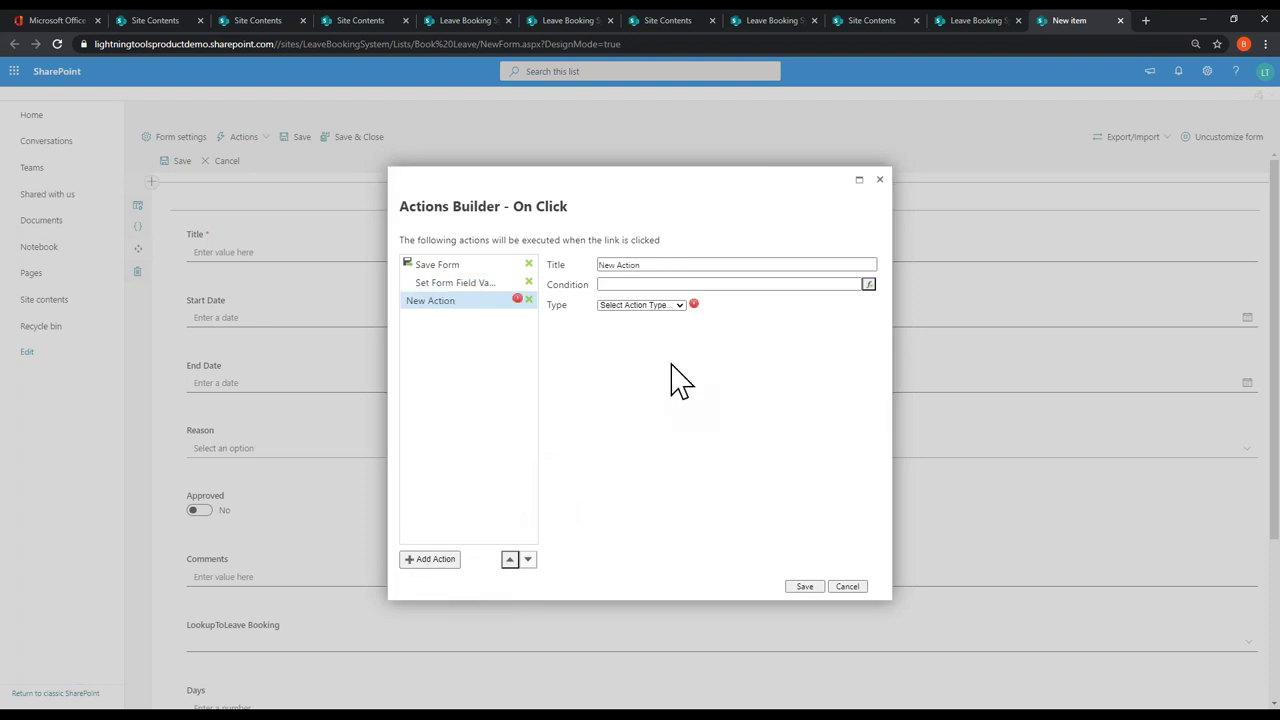
left_click(655, 265)
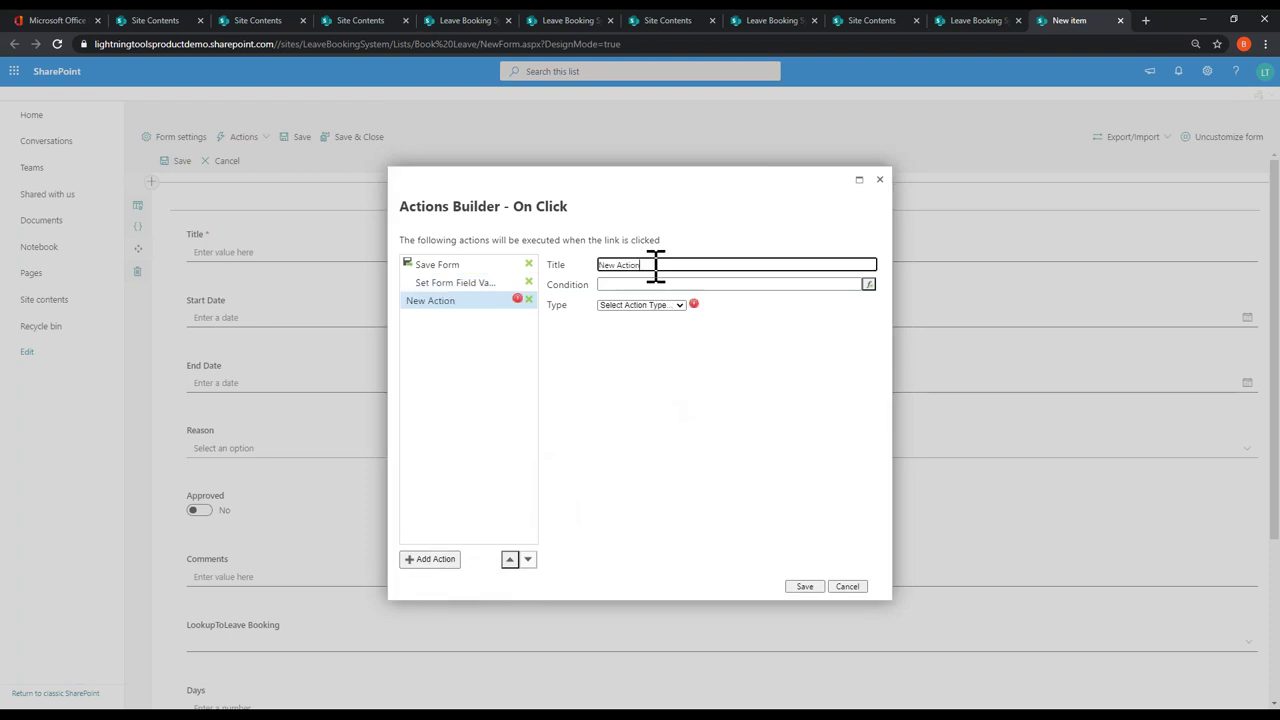
left_click(681, 306)
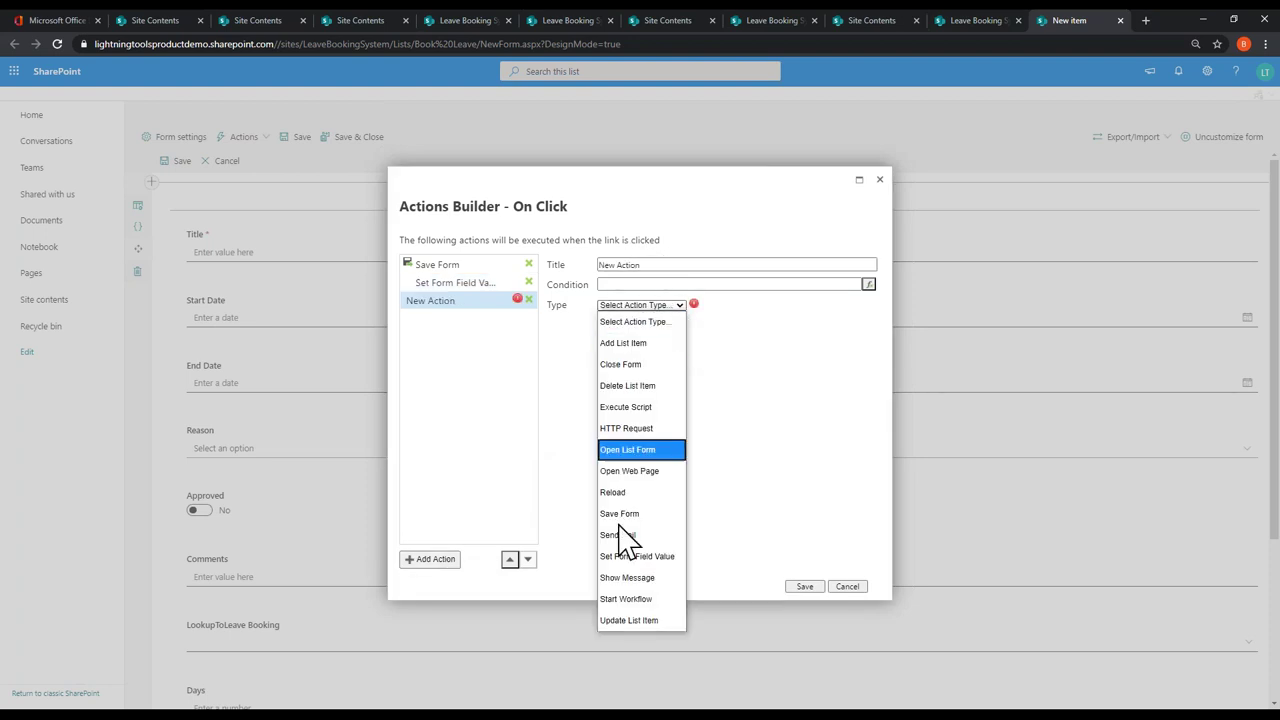
left_click(613, 537)
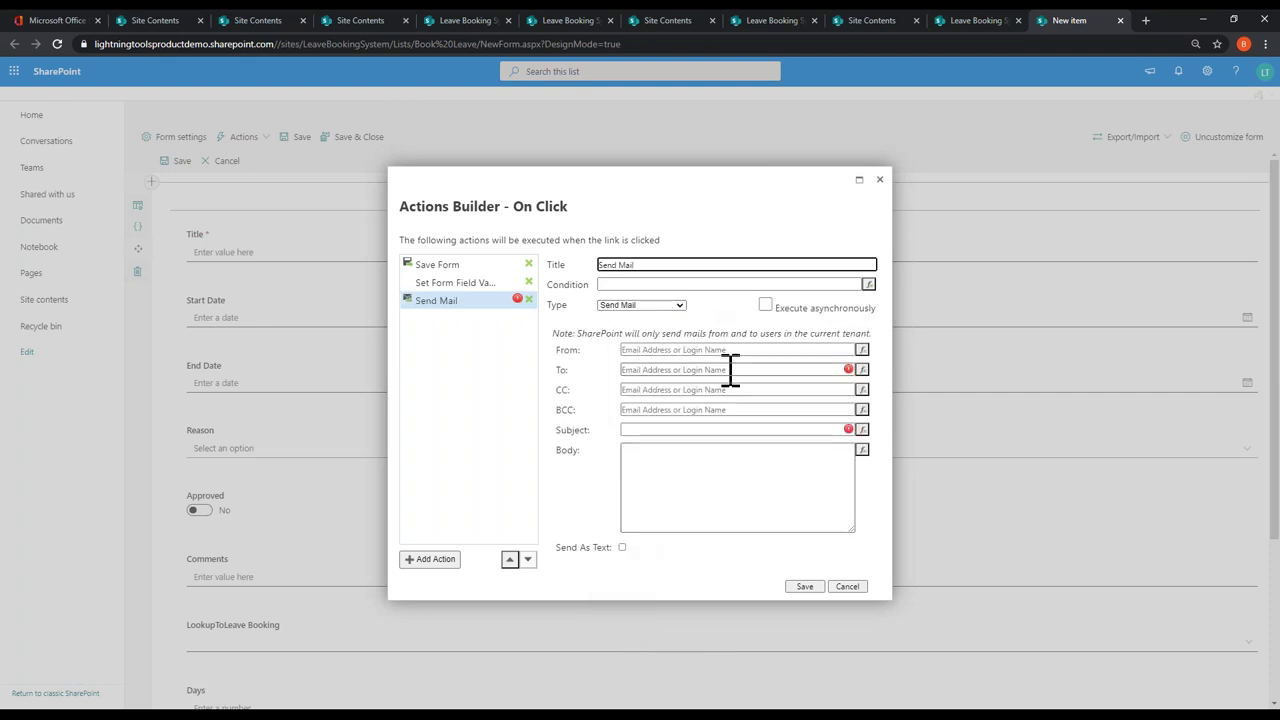
left_click(862, 349)
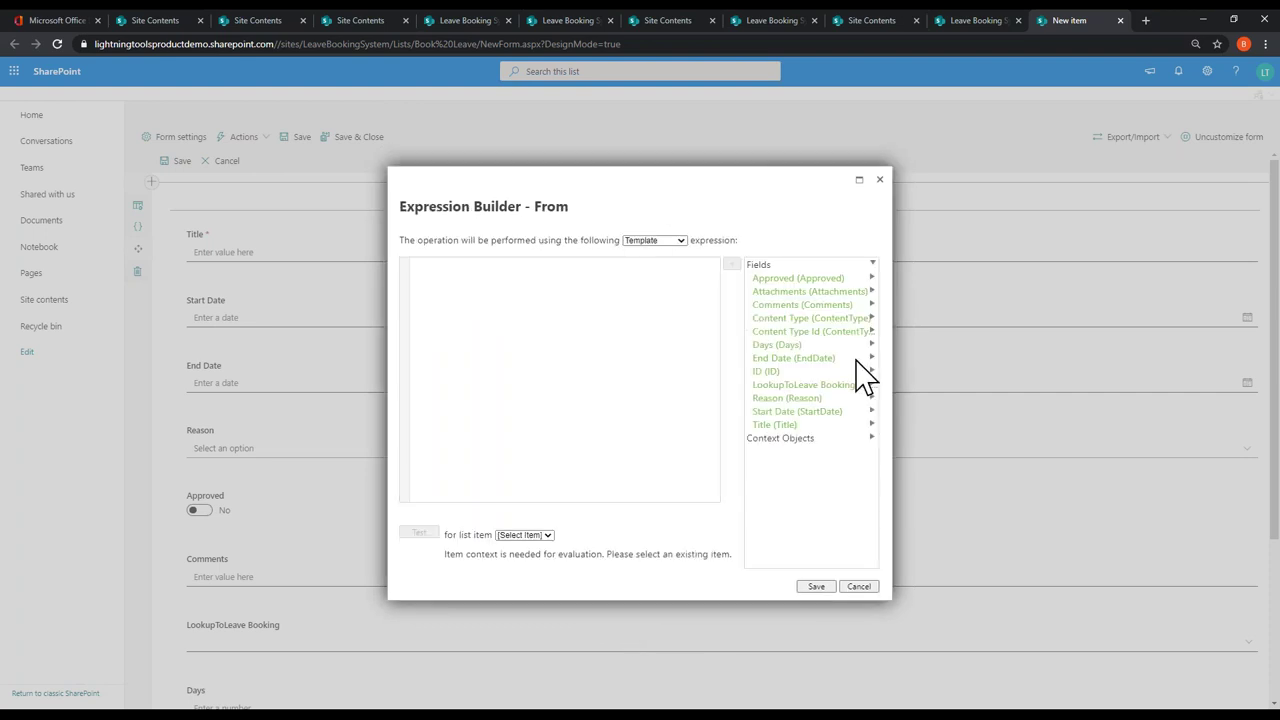
left_click(781, 439)
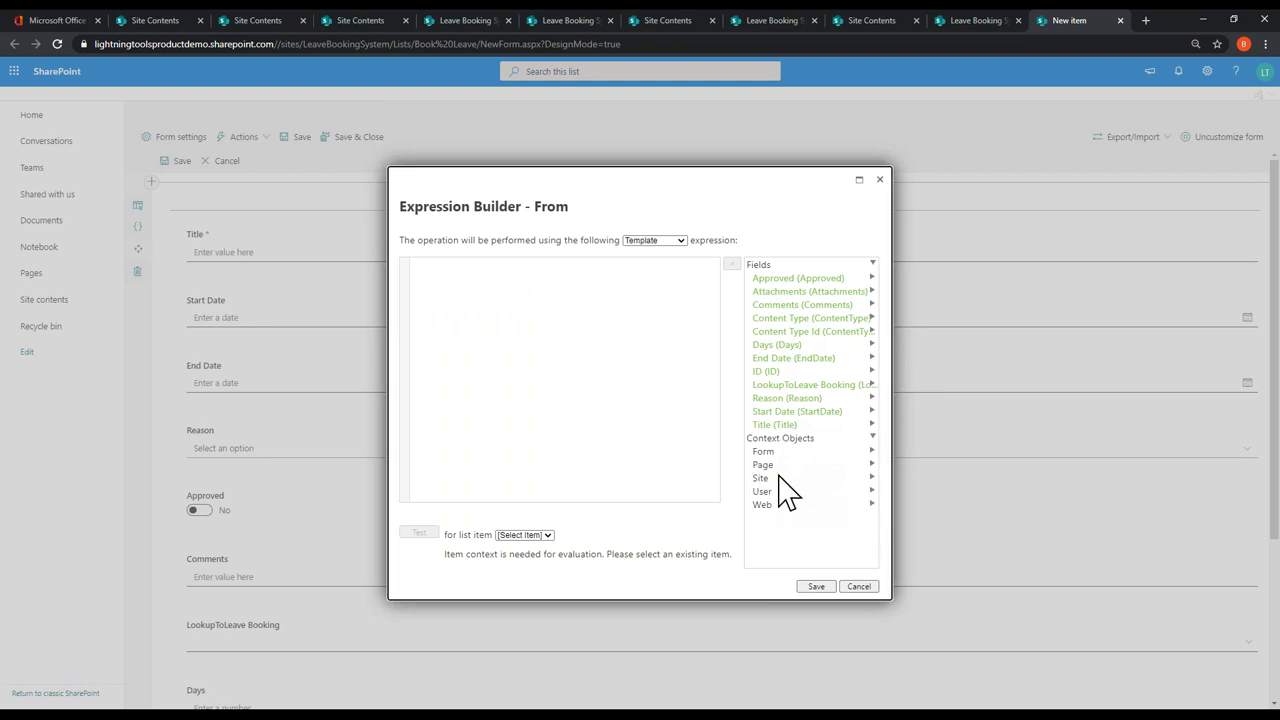
left_click(779, 477)
left_click(779, 466)
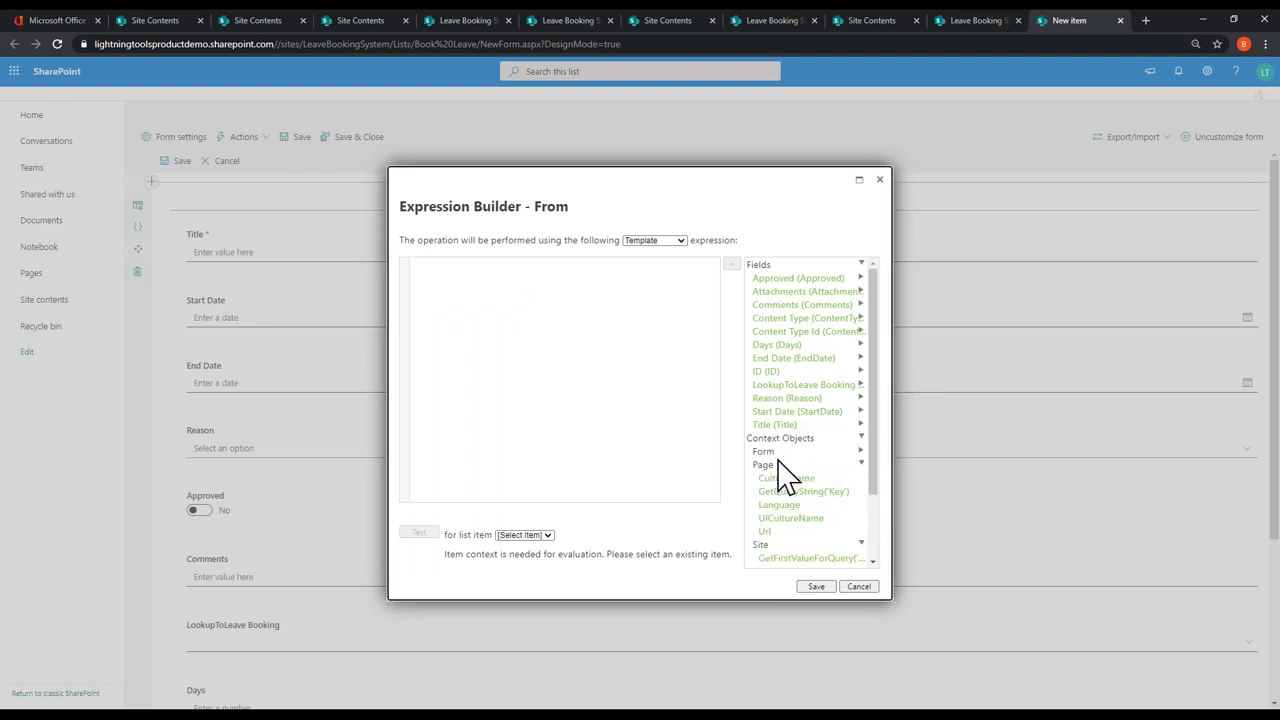
scroll(800, 495, "down", 2)
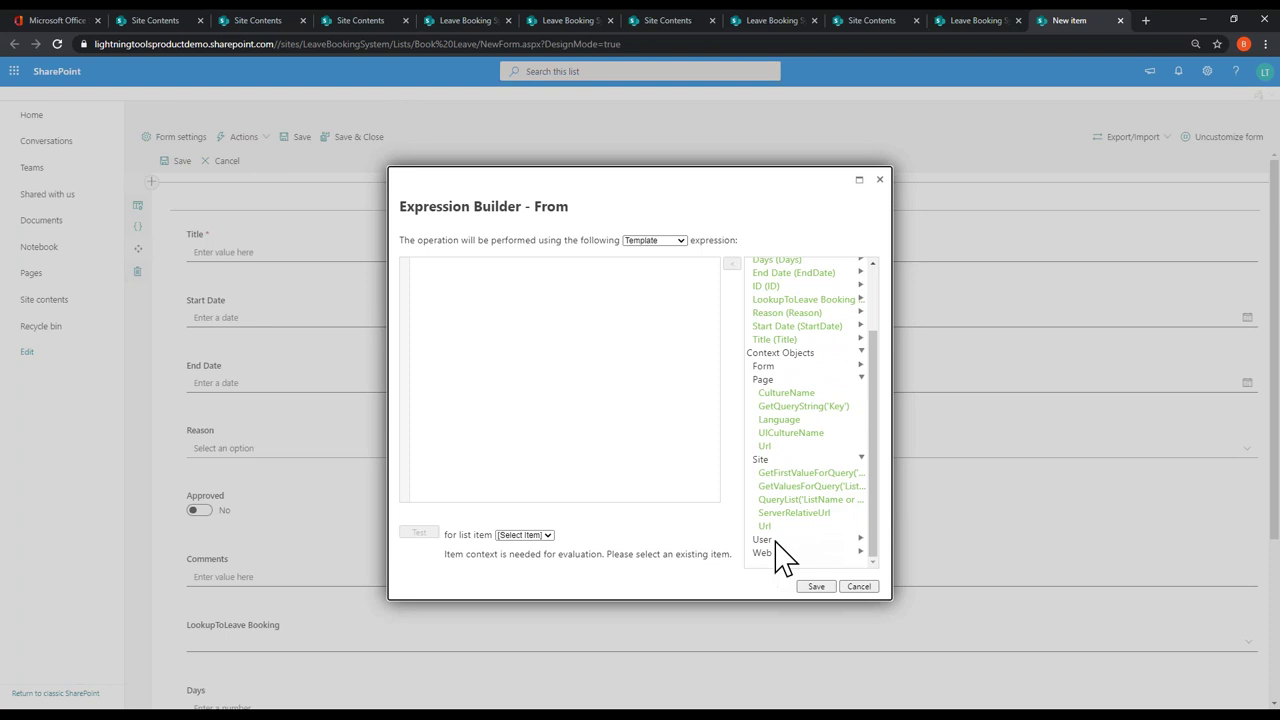
scroll(800, 495, "down", 2)
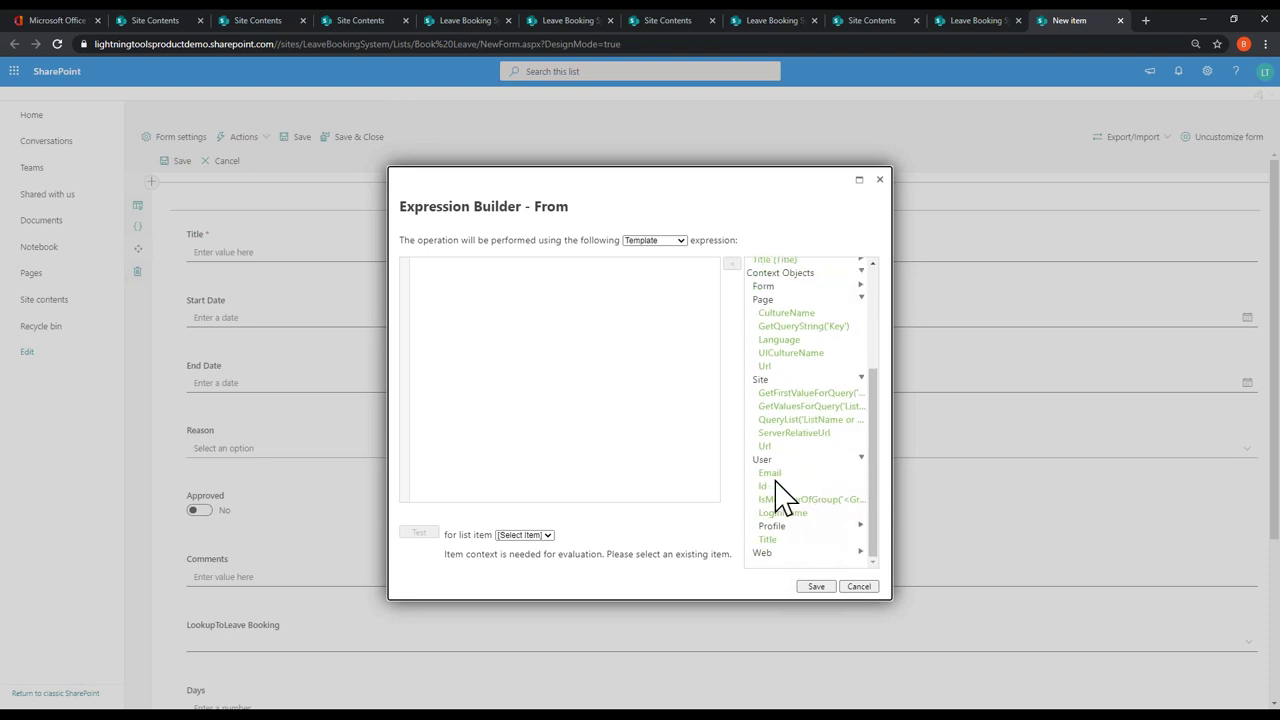
double_click(773, 470)
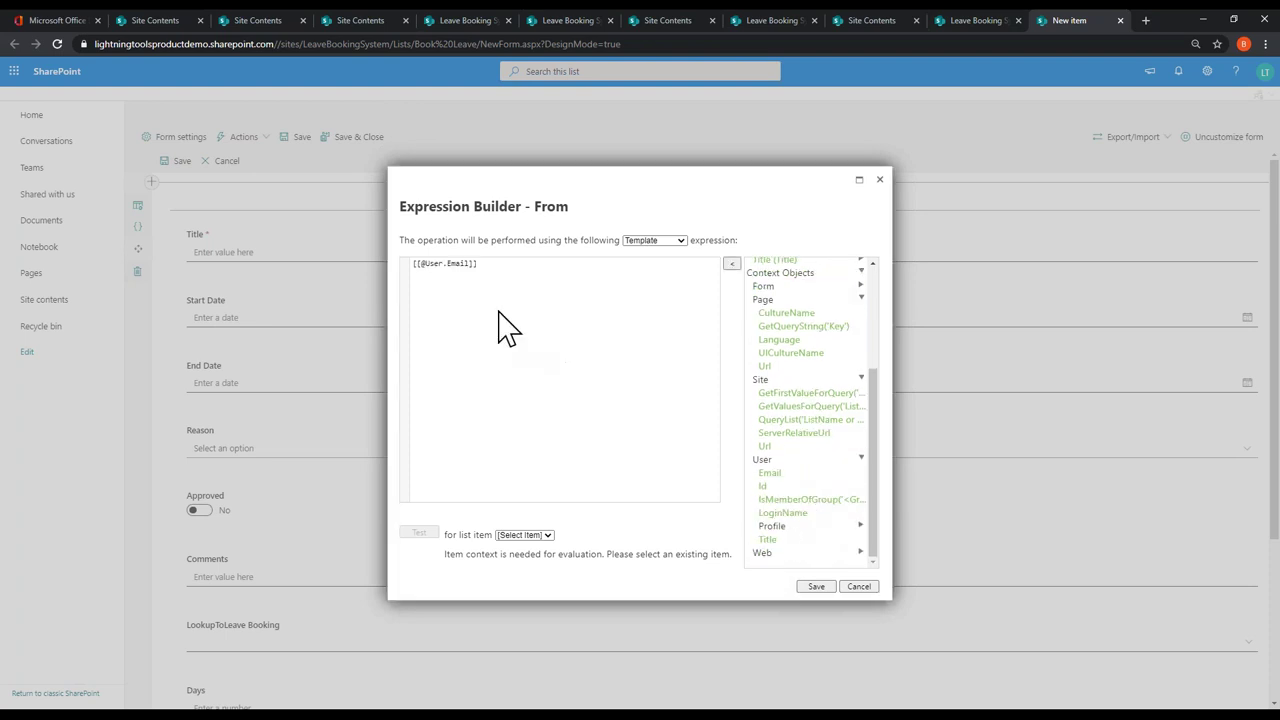
left_click(809, 587)
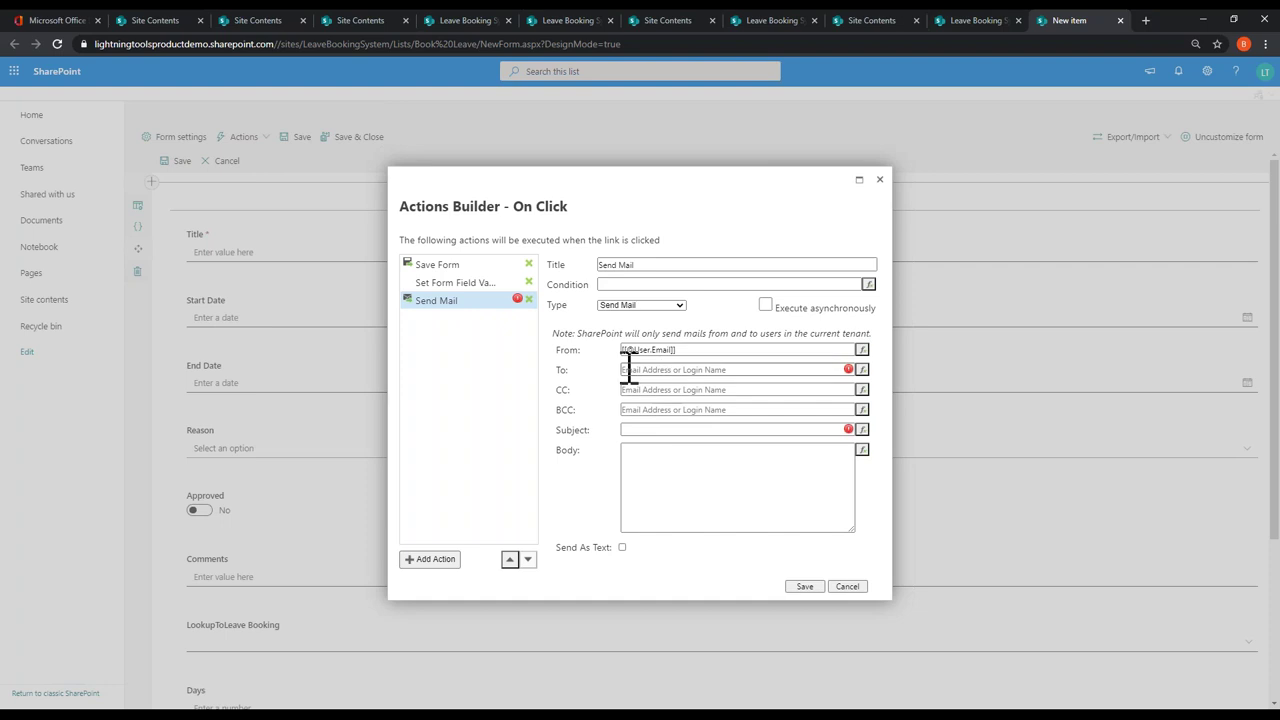
Step: Address the mail to the recipient with subject 'Holiday Approved' and body 'Your holiday is approved!'
left_click(760, 370)
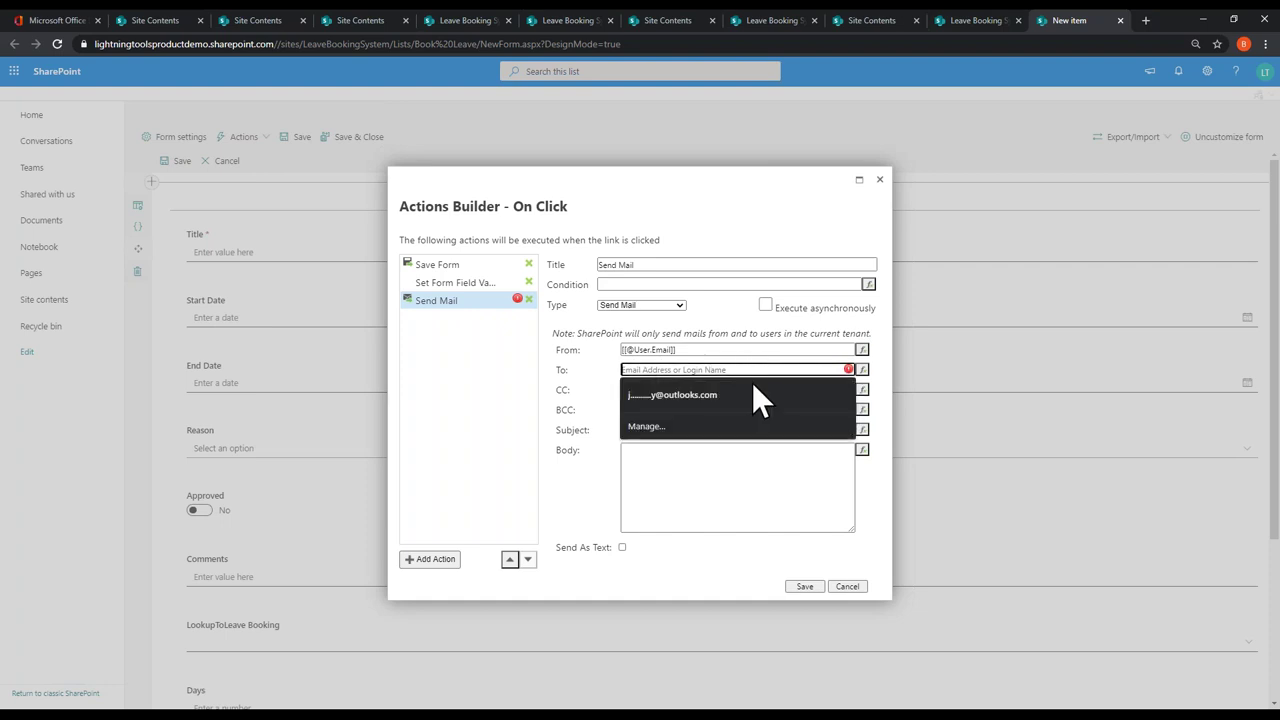
left_click(800, 408)
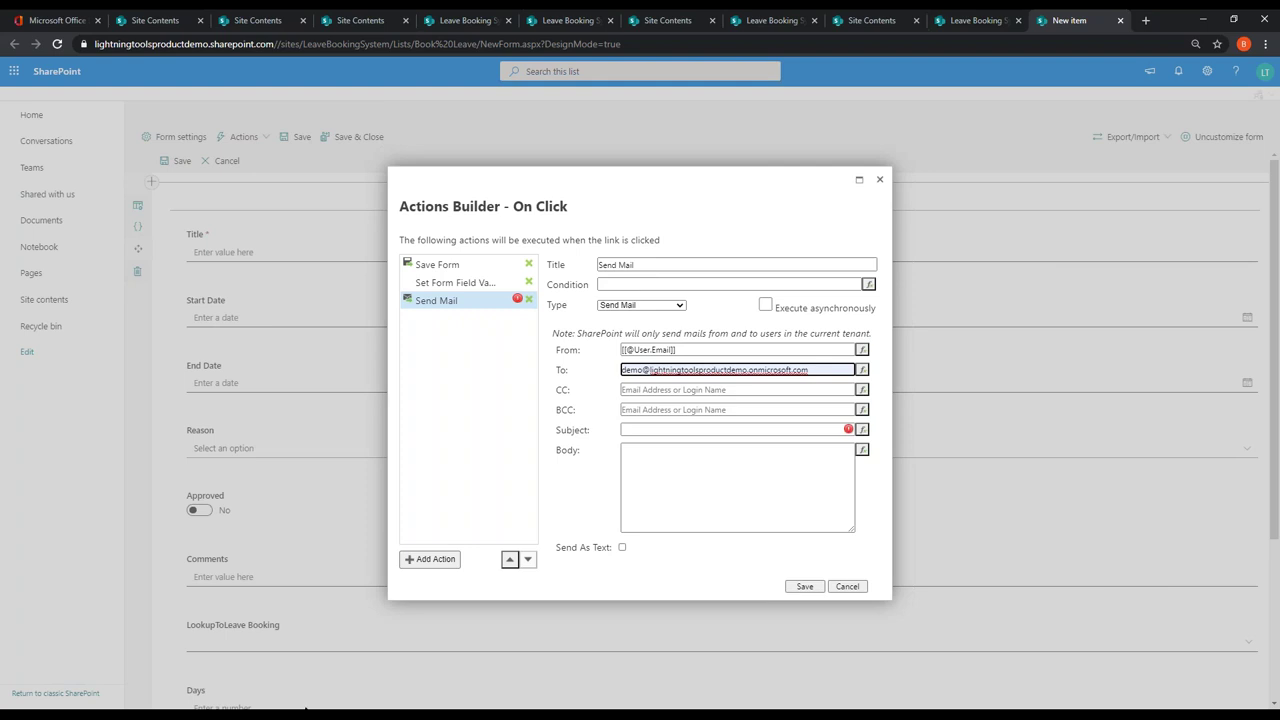
left_click(758, 428)
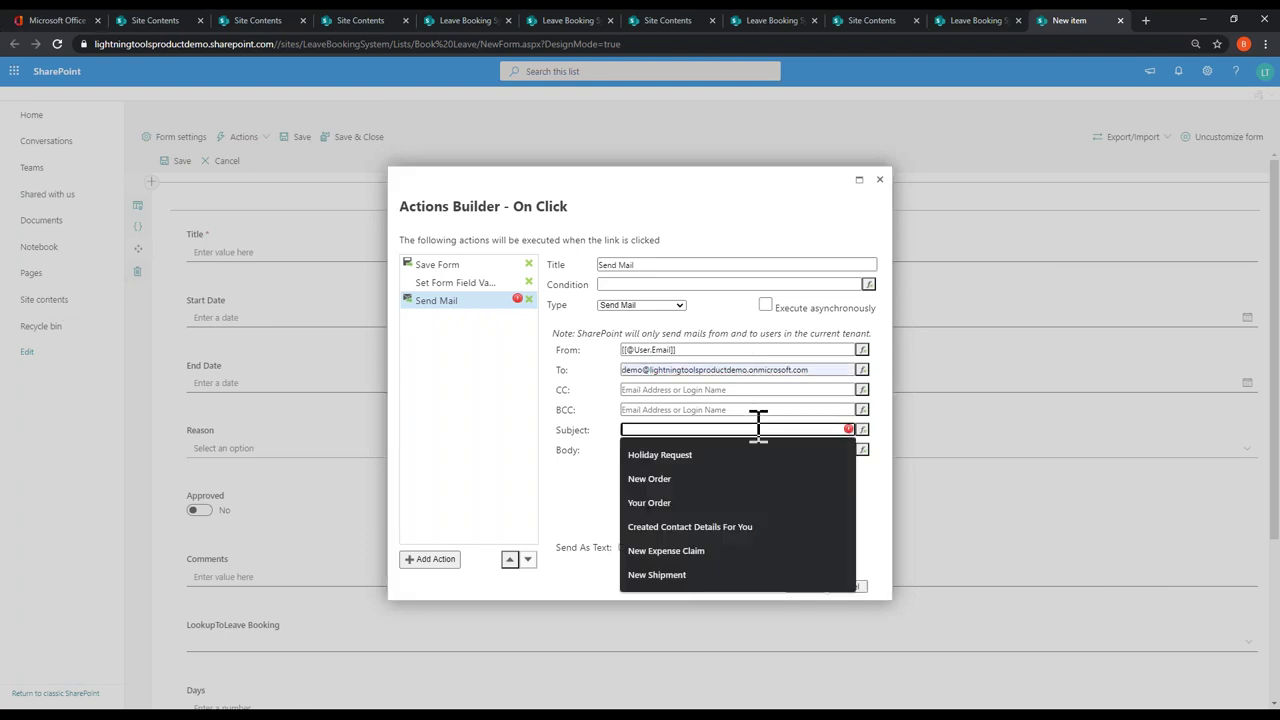
type("Holiday Approved")
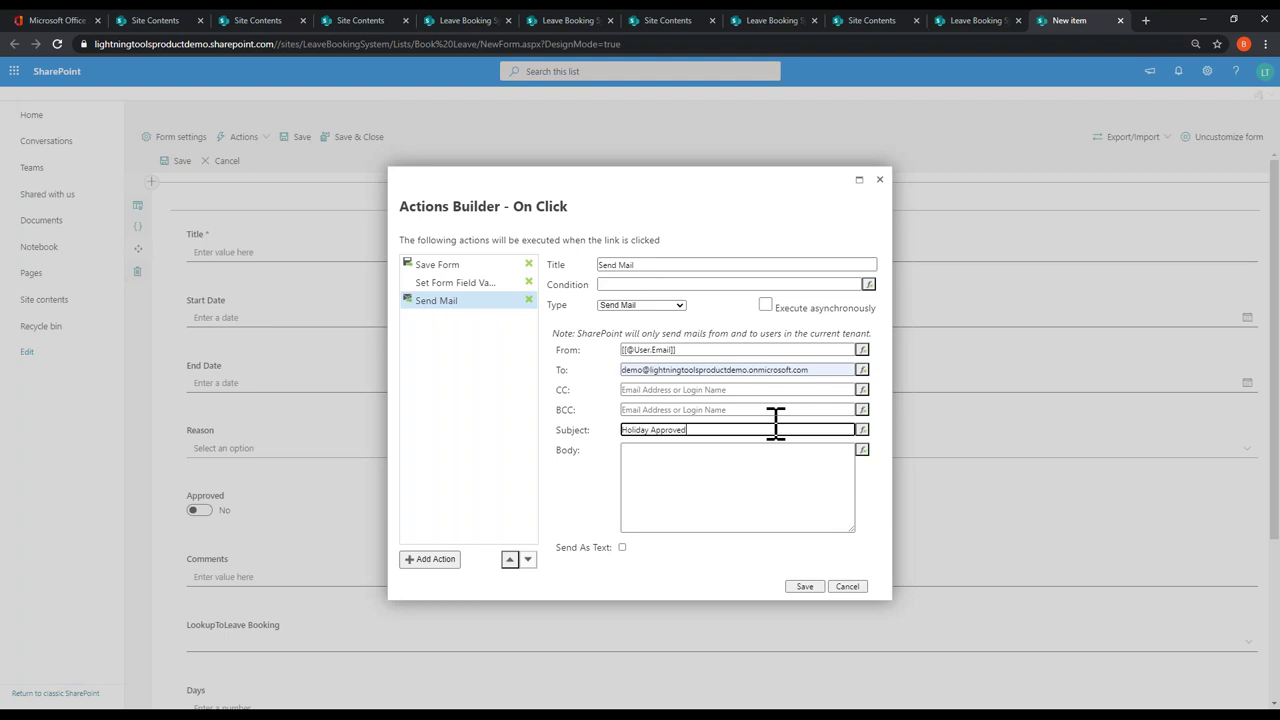
left_click(797, 476)
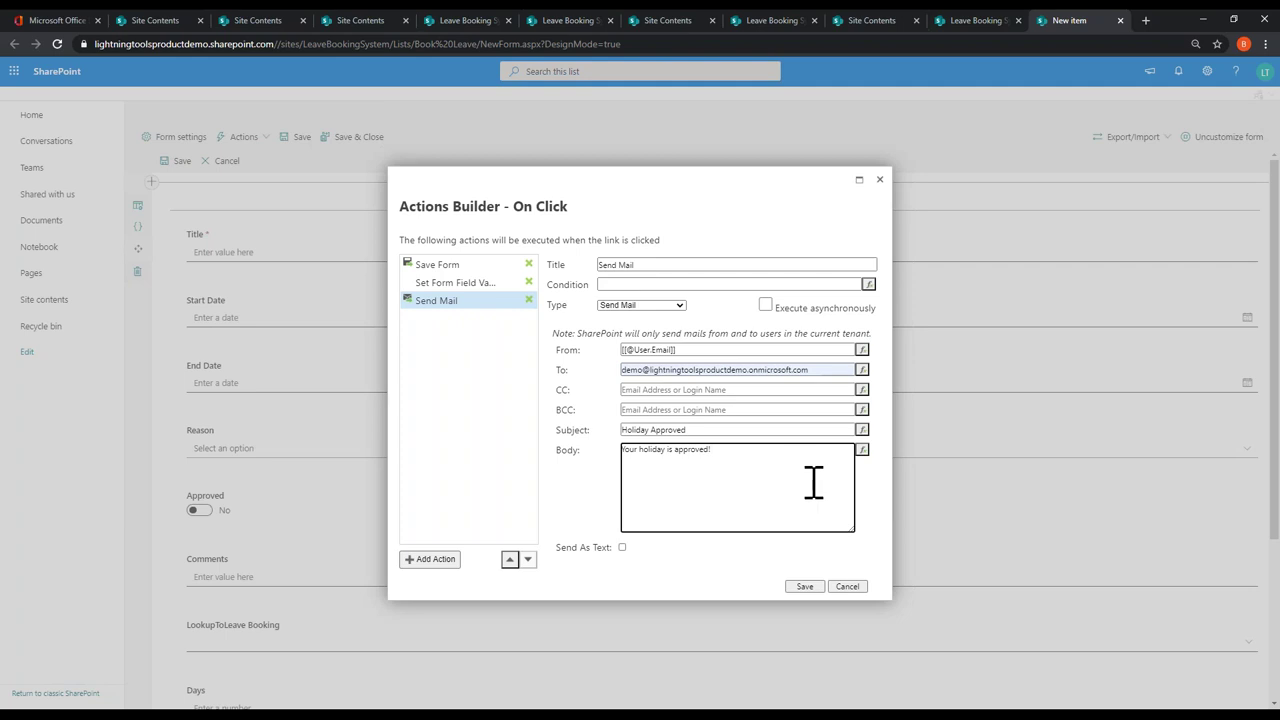
left_click(436, 561)
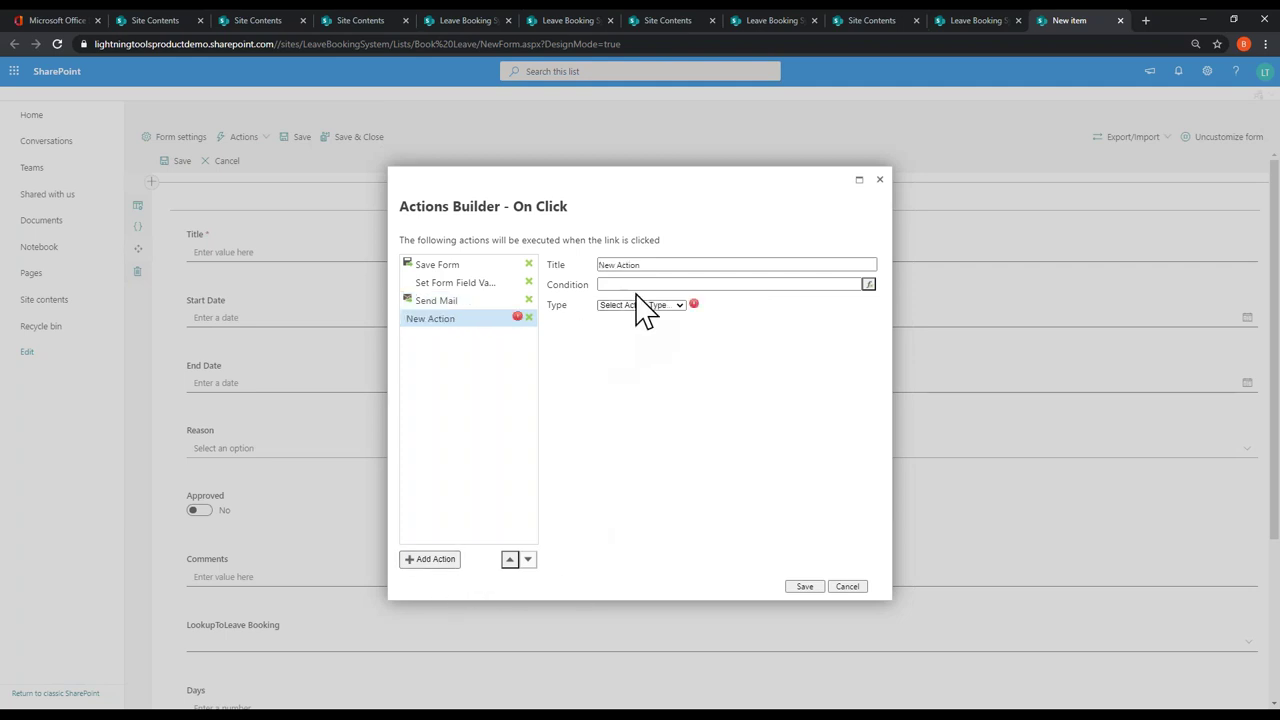
Step: Make the fourth step add an Event item to the current site's Leave Booking Calendar list
left_click(645, 305)
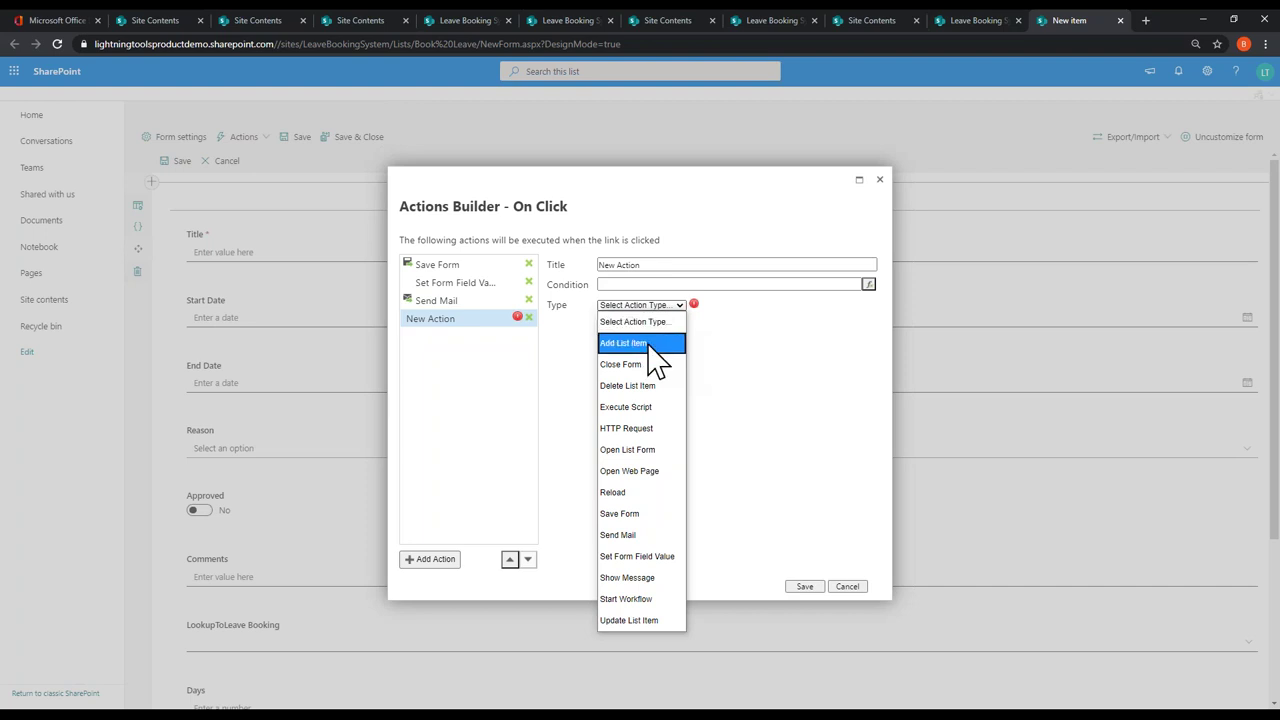
left_click(640, 343)
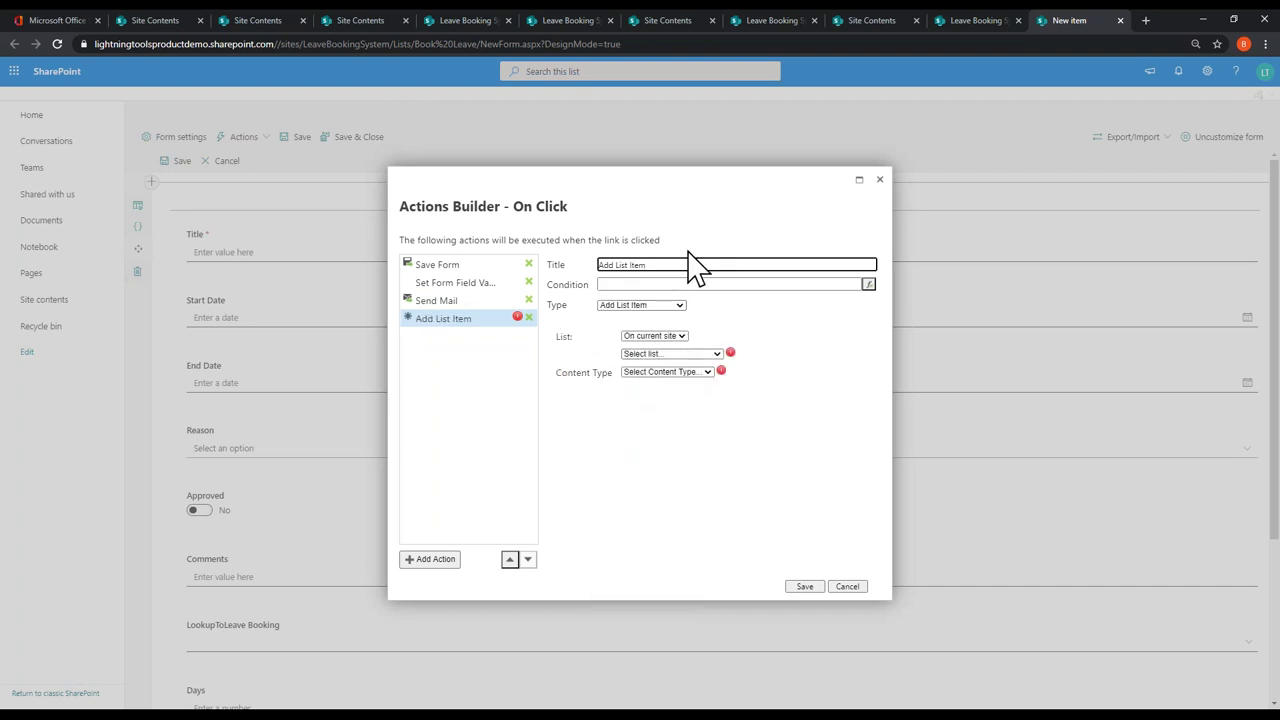
left_click(666, 337)
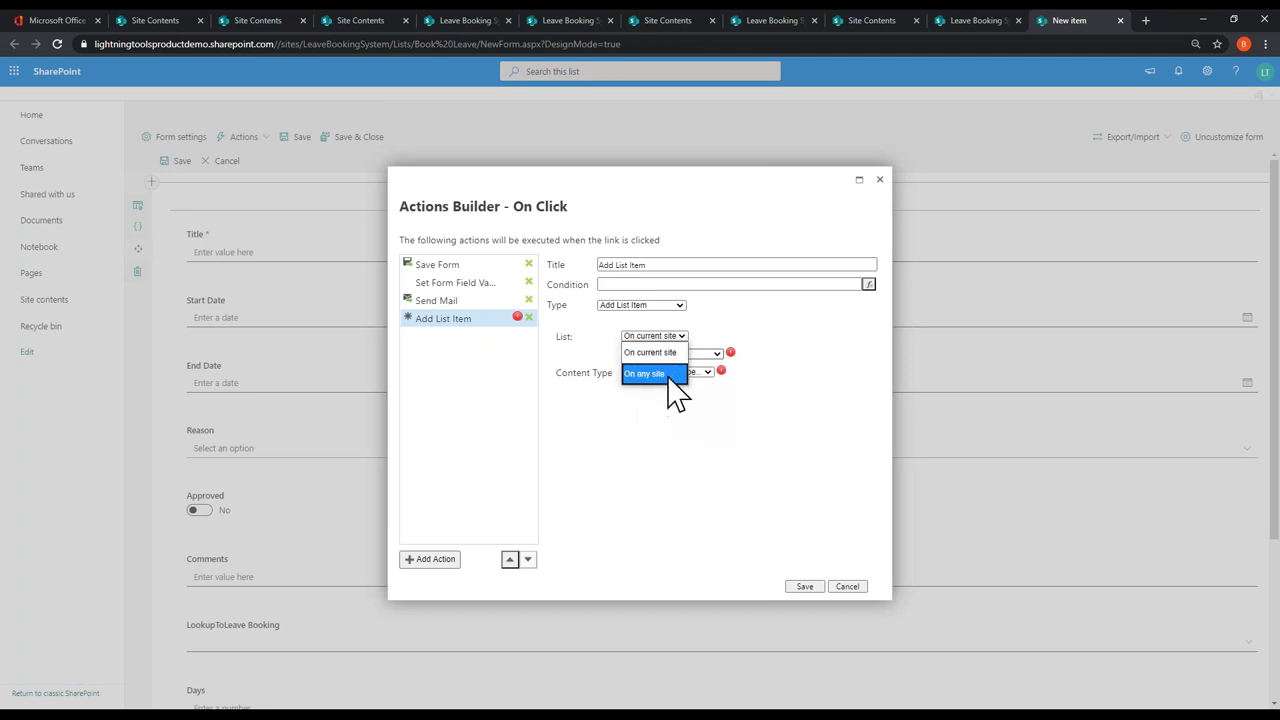
left_click(660, 353)
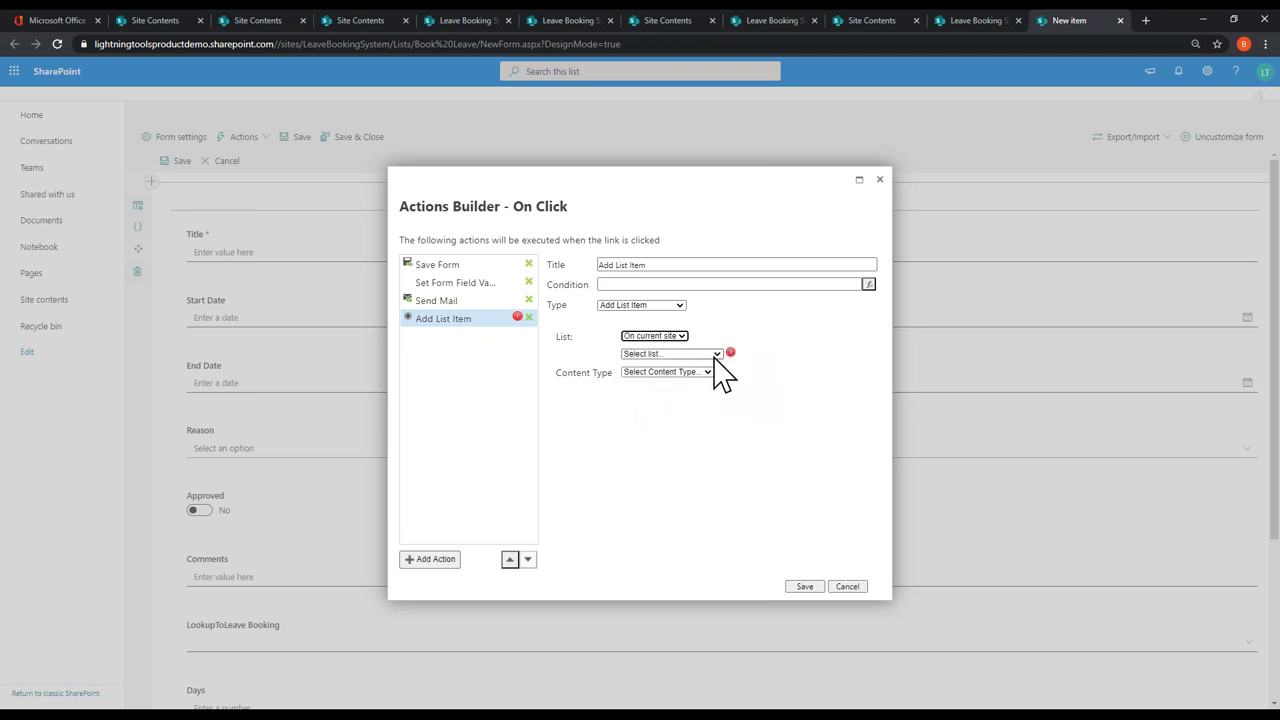
left_click(714, 356)
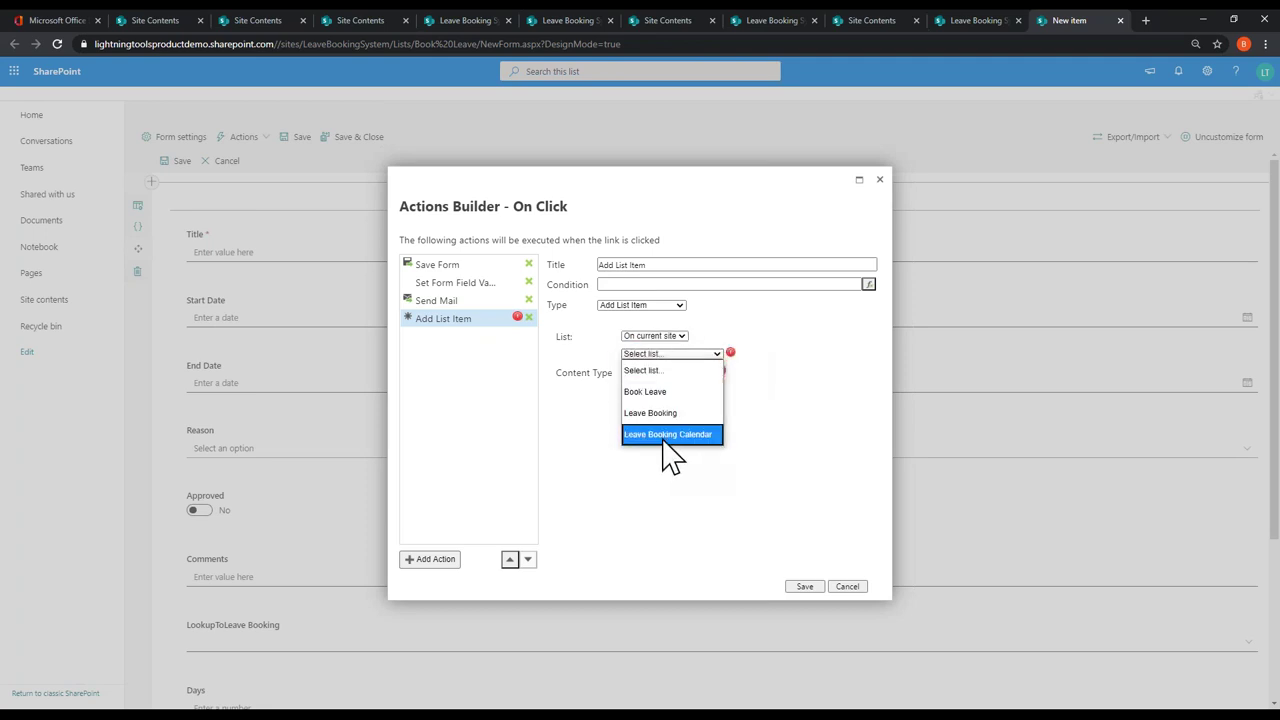
left_click(663, 436)
left_click(704, 374)
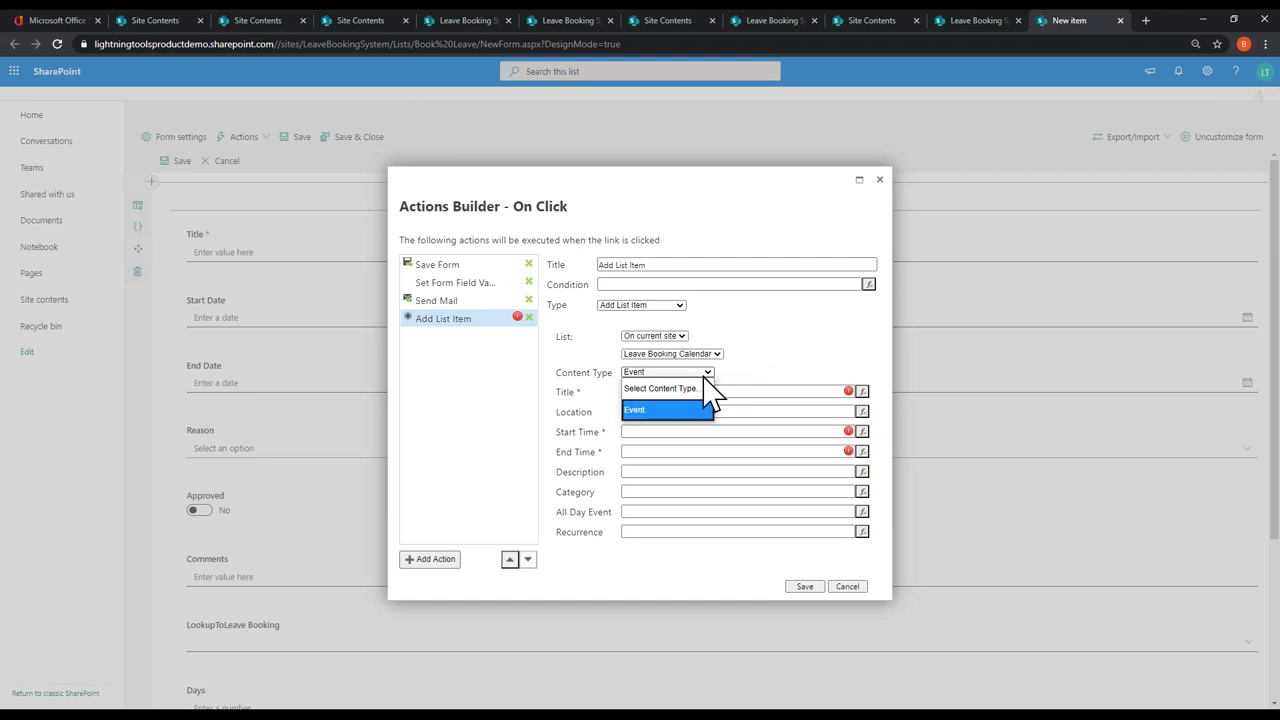
left_click(714, 404)
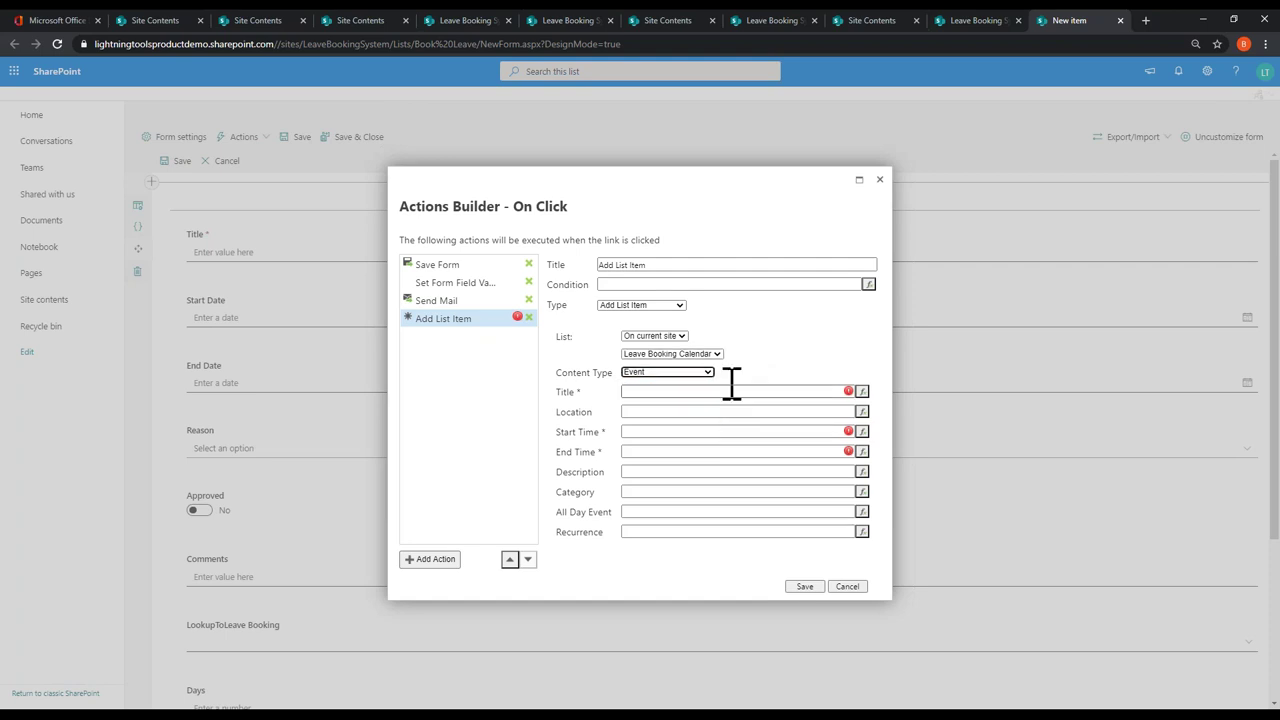
Step: Map the event Title, Start Time and End Time to [[Reason]], [[StartDate]] and [[EndDate]]
left_click(646, 393)
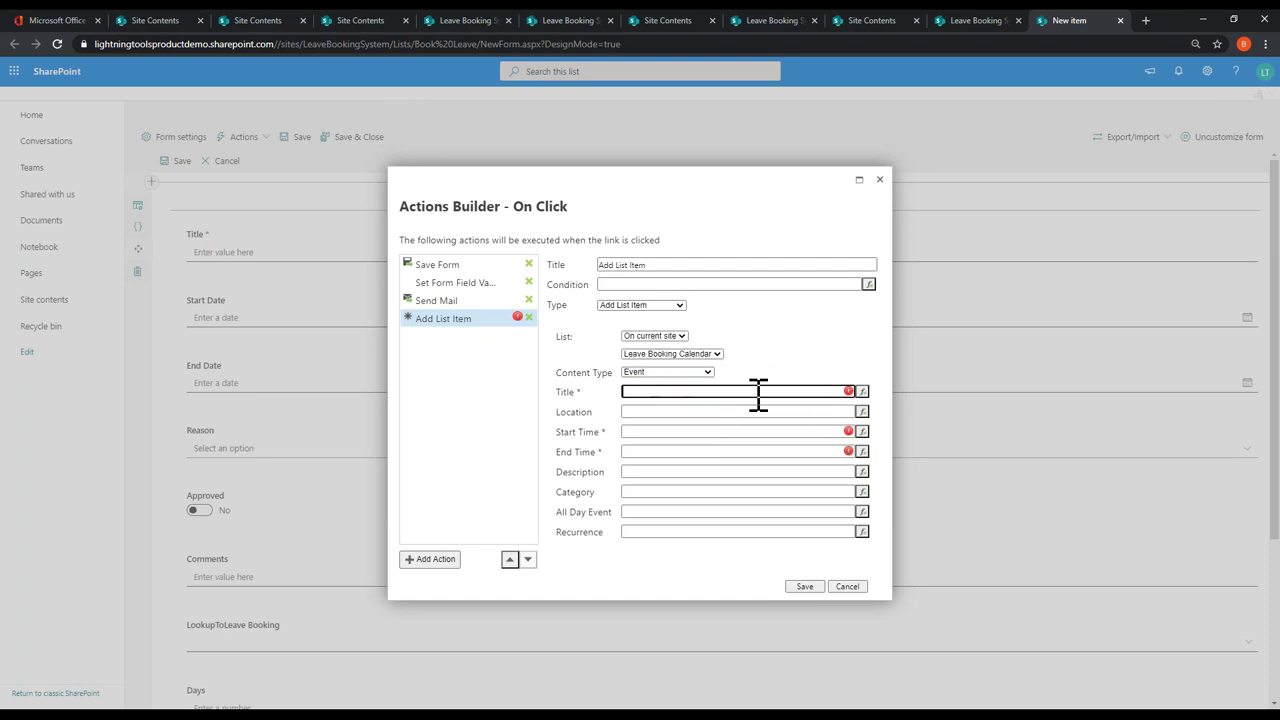
left_click(862, 391)
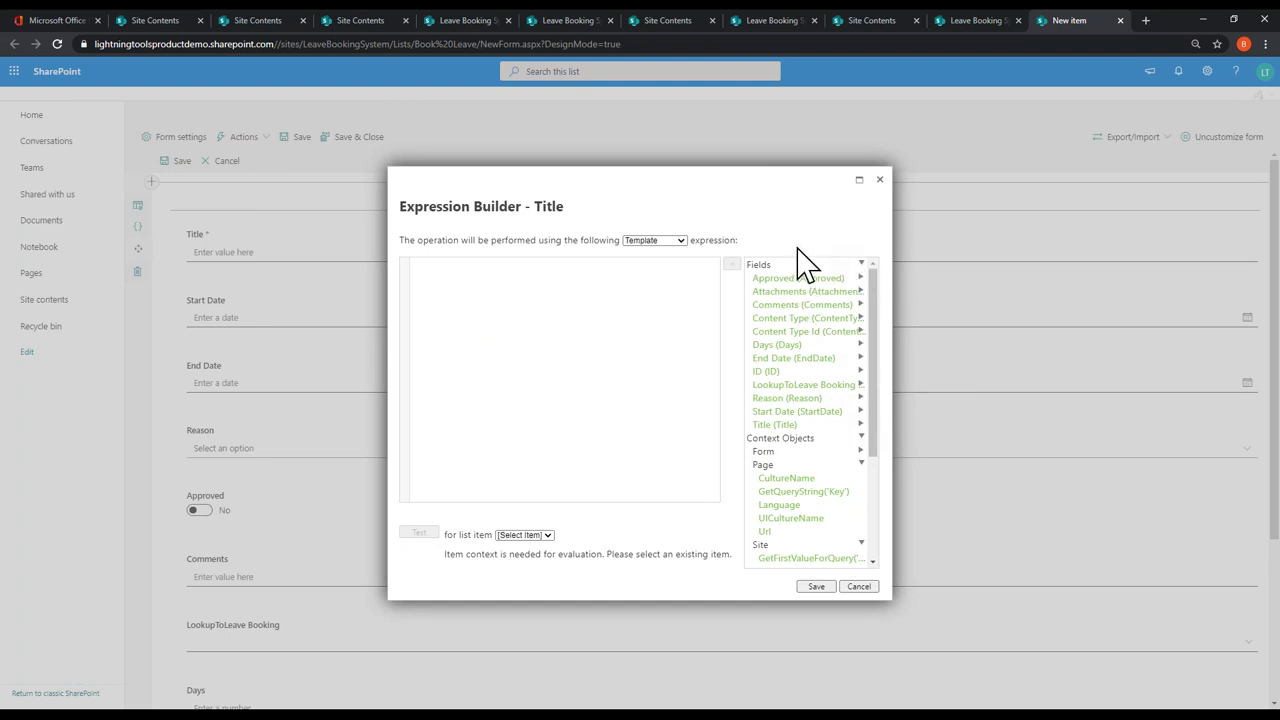
double_click(800, 398)
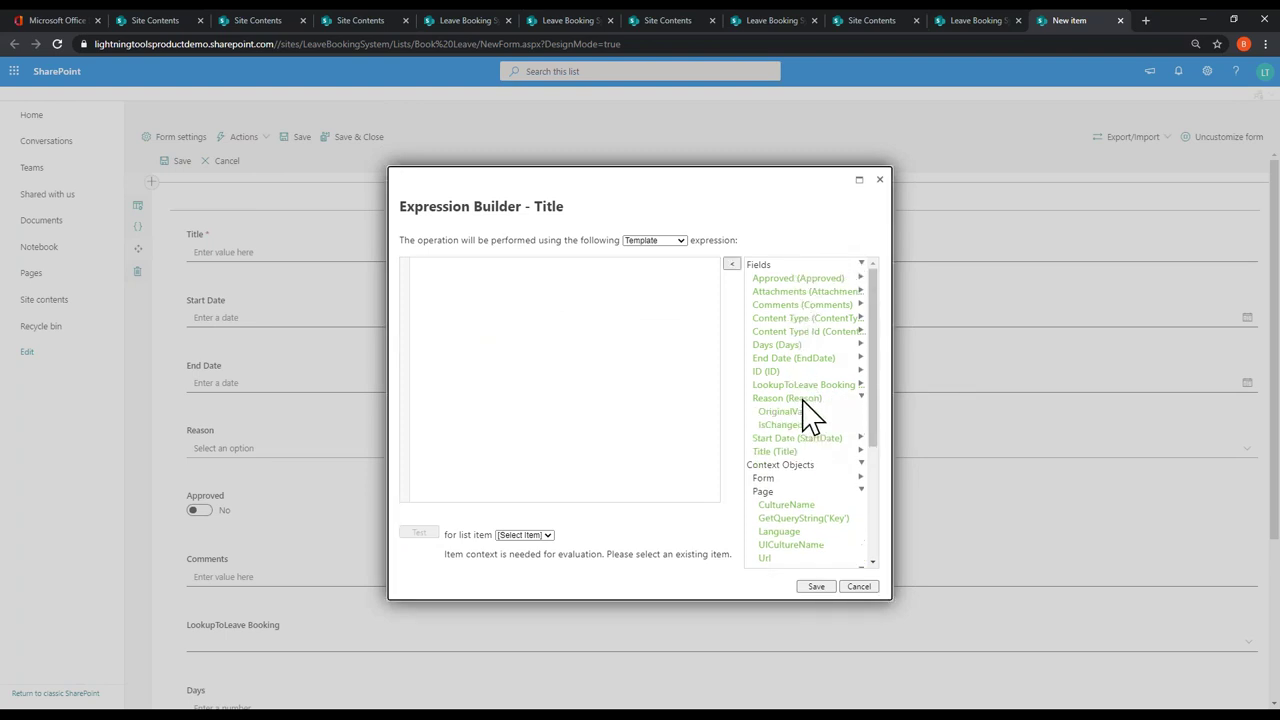
left_click(816, 586)
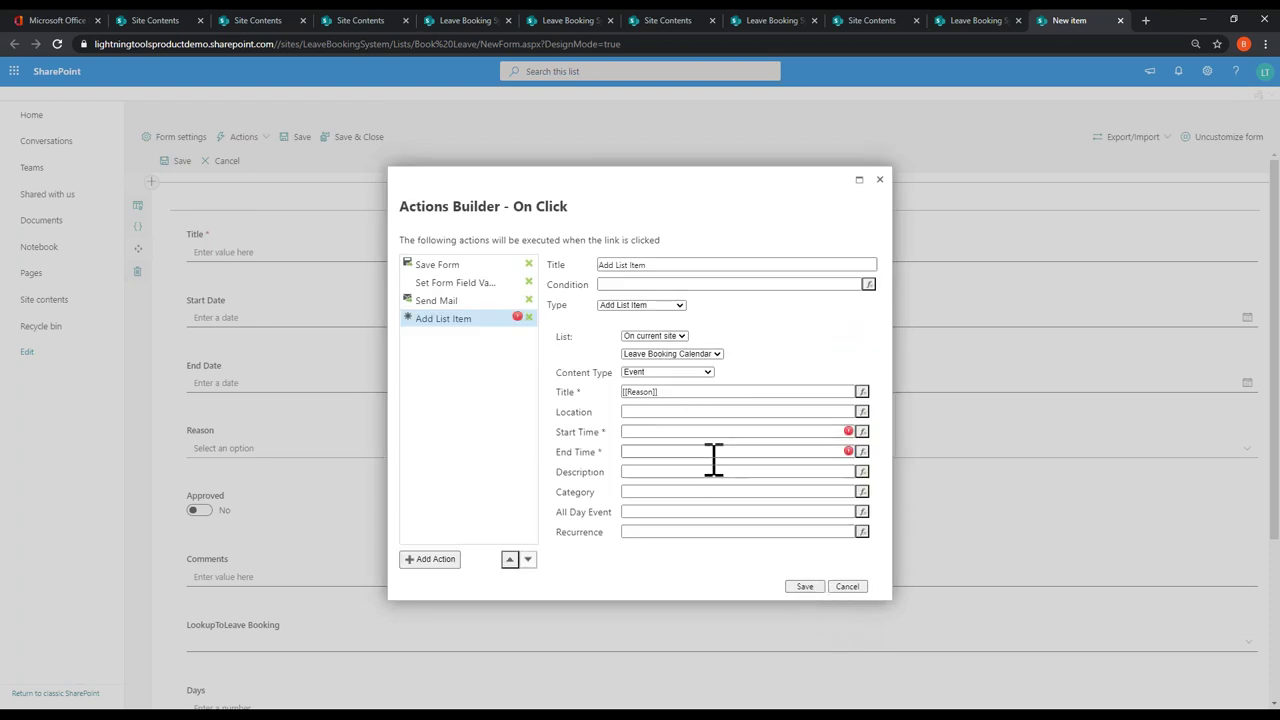
left_click(862, 431)
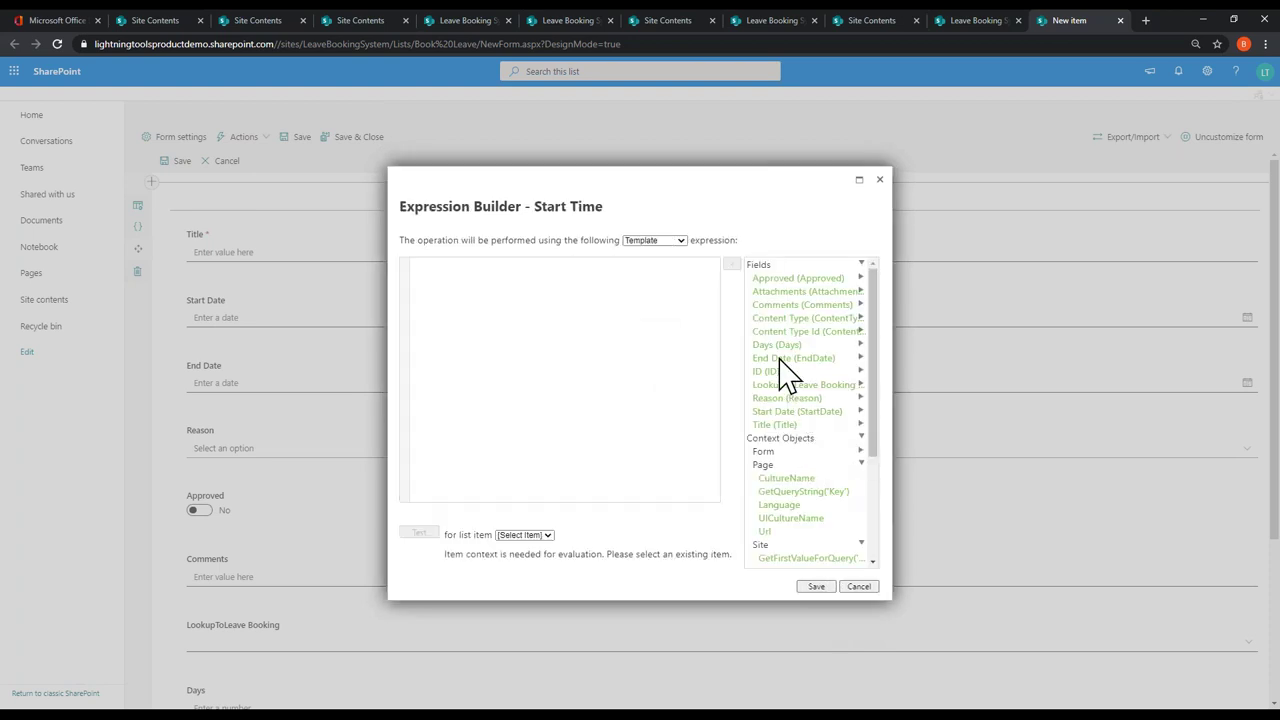
left_click(785, 413)
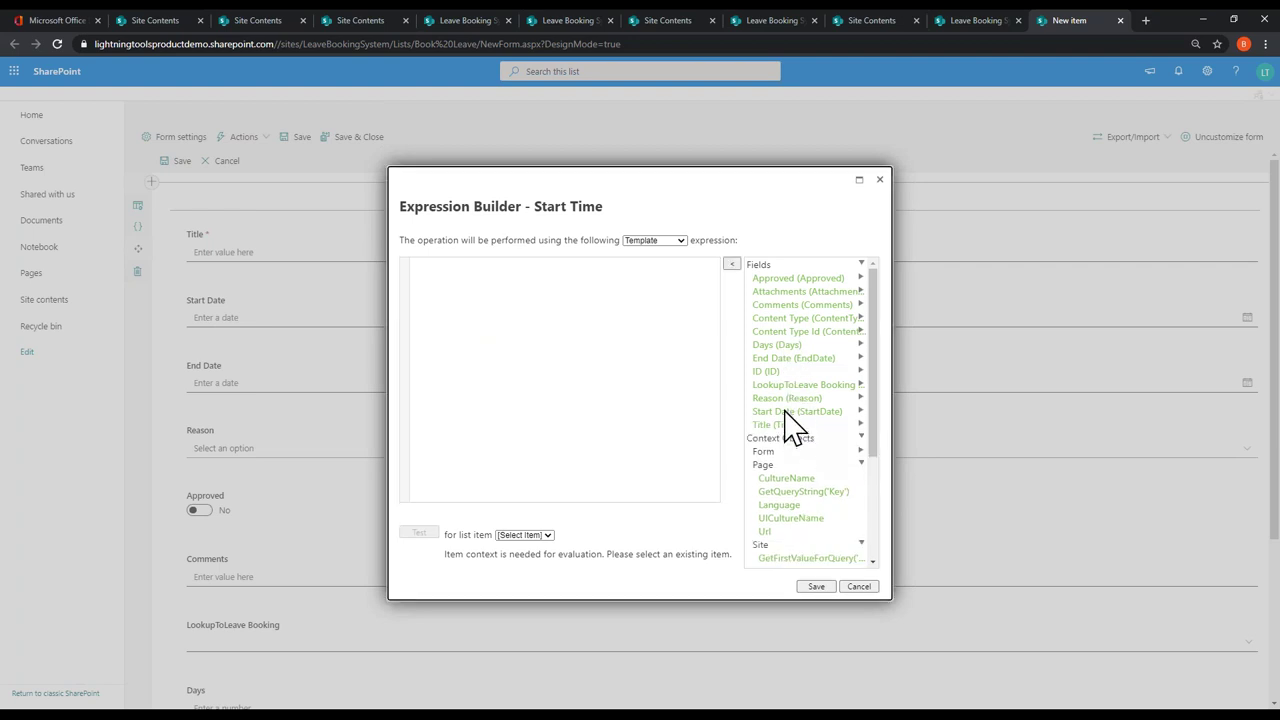
double_click(788, 420)
left_click(816, 586)
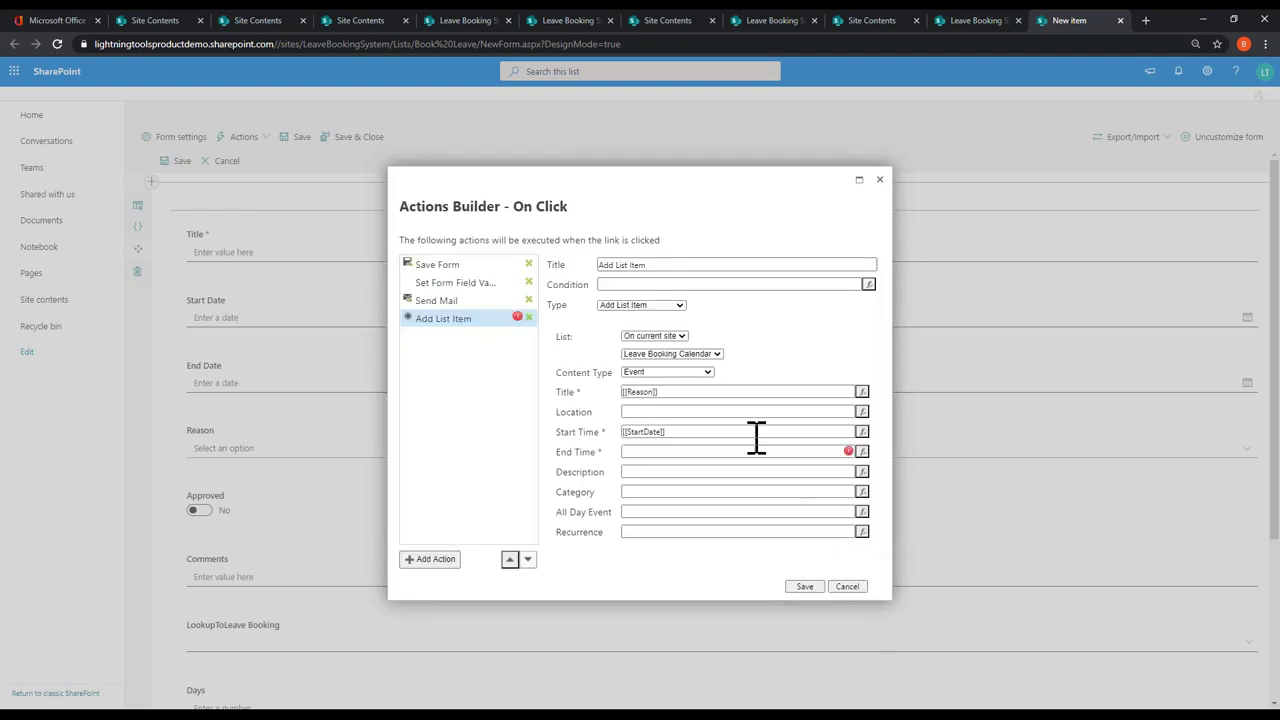
left_click(862, 452)
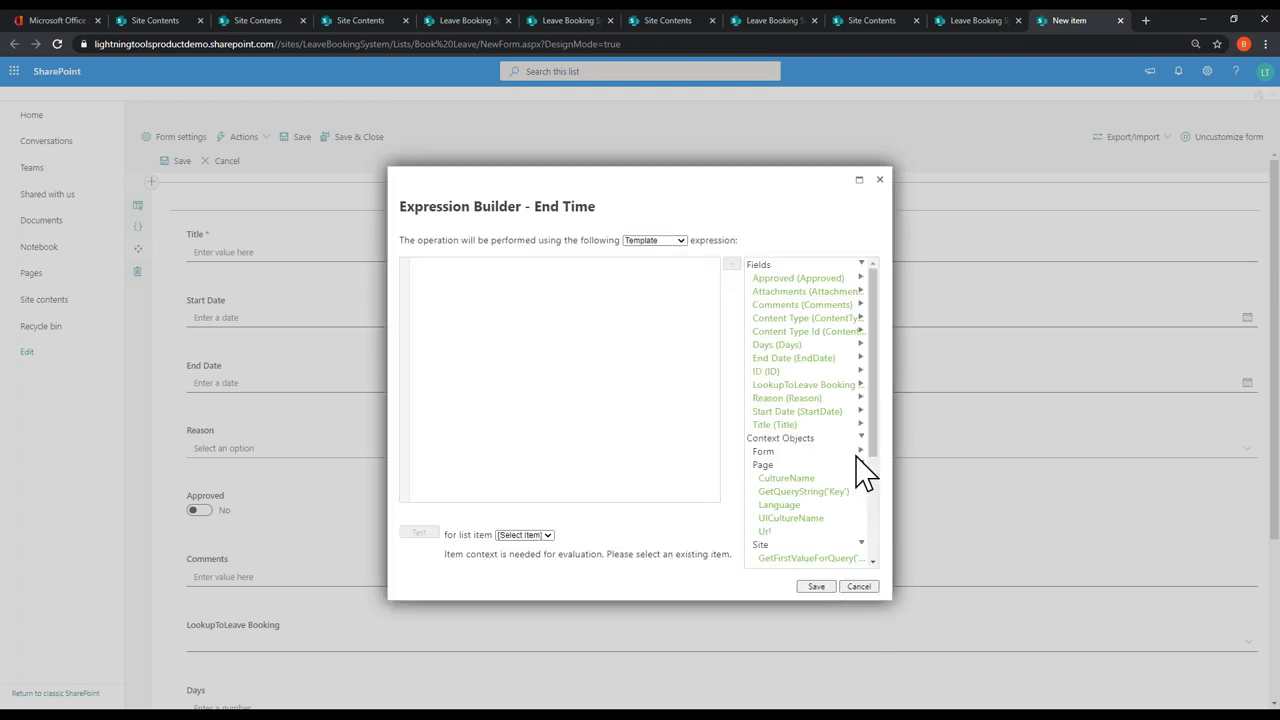
double_click(780, 358)
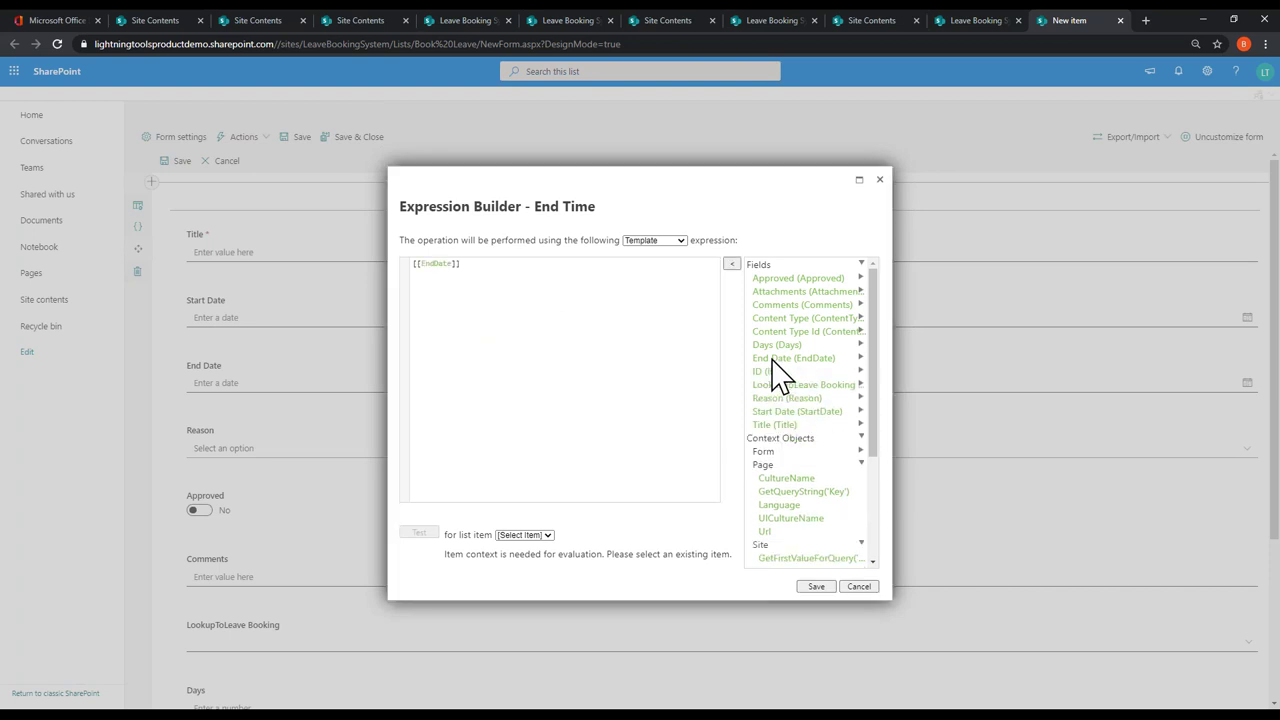
left_click(816, 586)
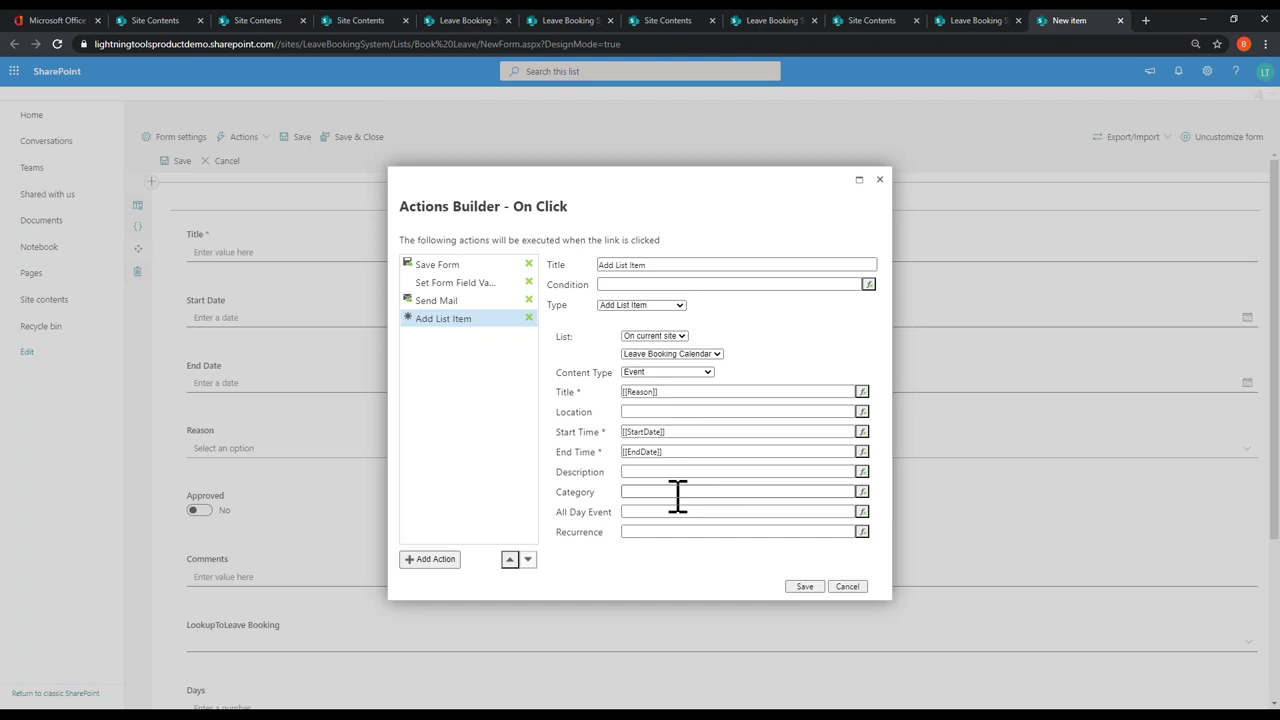
Step: Save and confirm the Approve action, then begin another command bar action
left_click(801, 492)
left_click(805, 586)
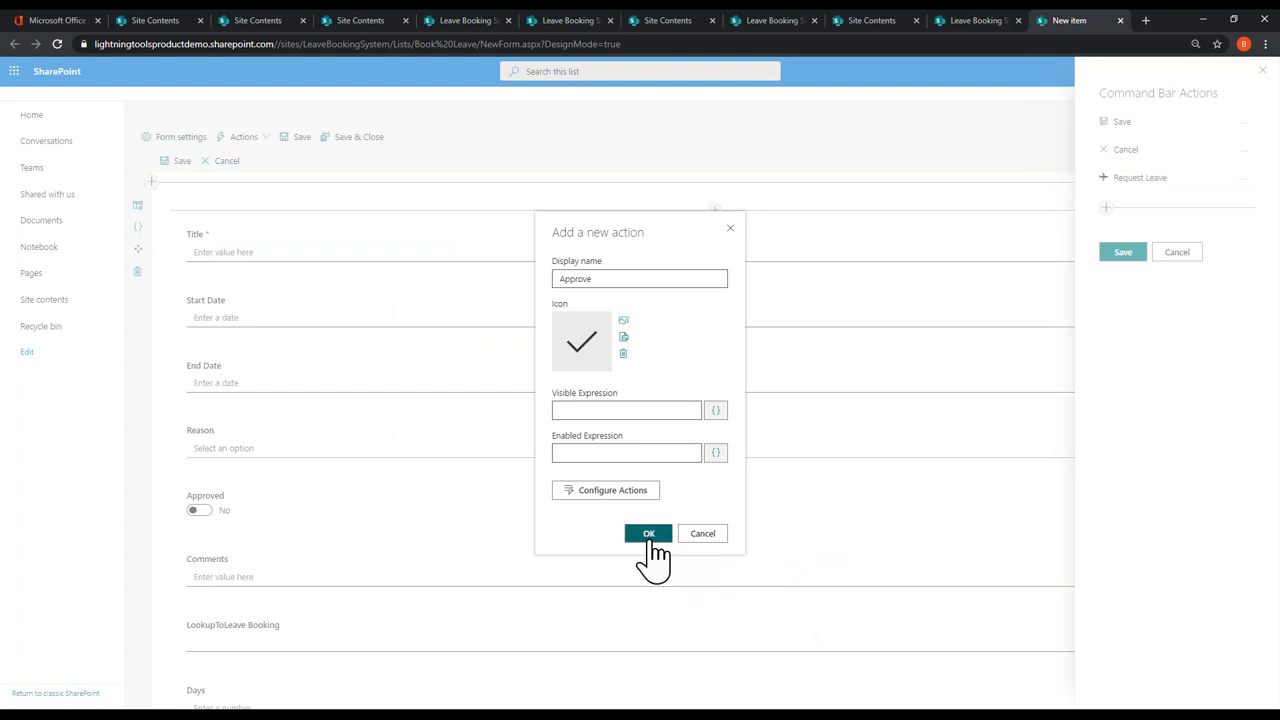
left_click(649, 535)
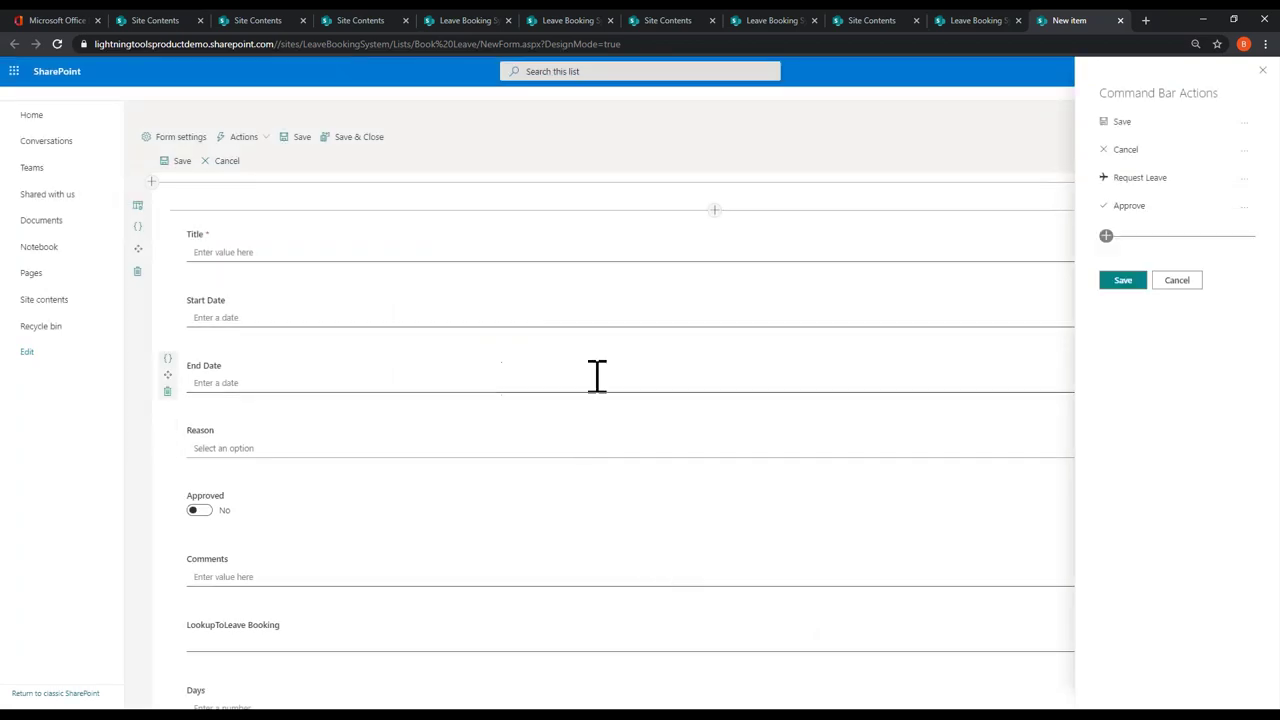
left_click(1107, 238)
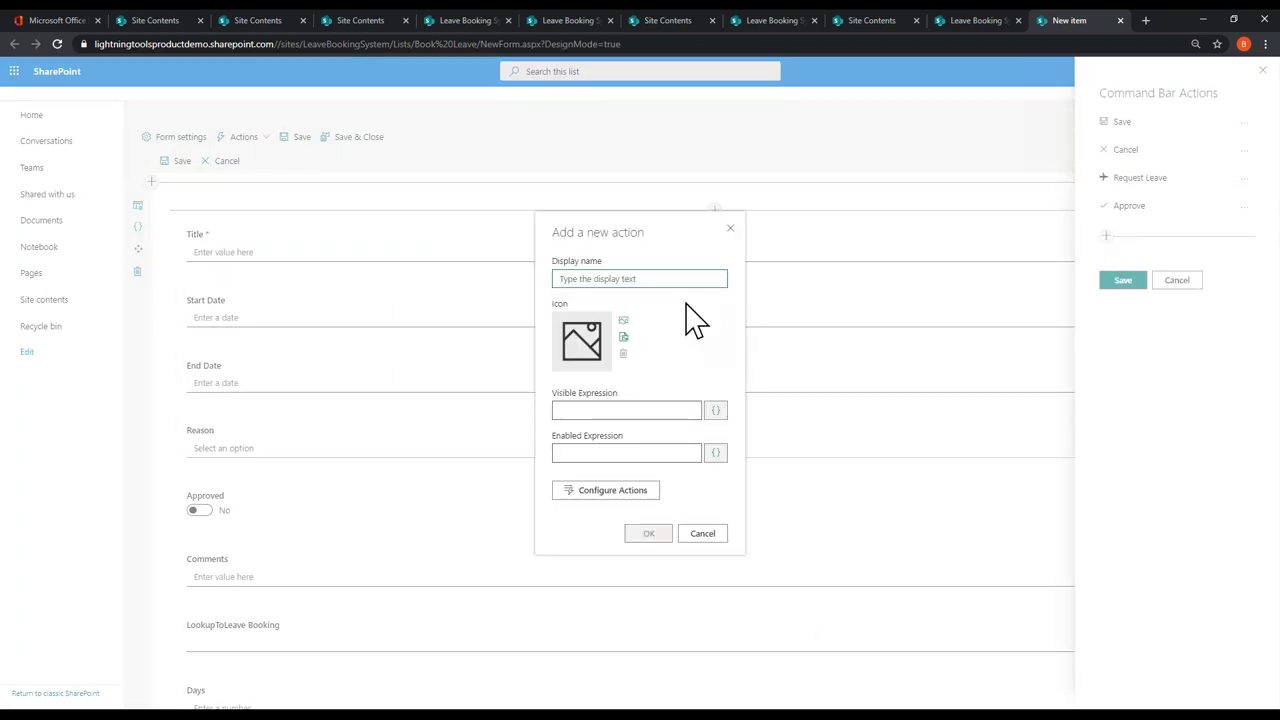
Step: Name the new action Reject and give it the cancel cross icon
type("Reject")
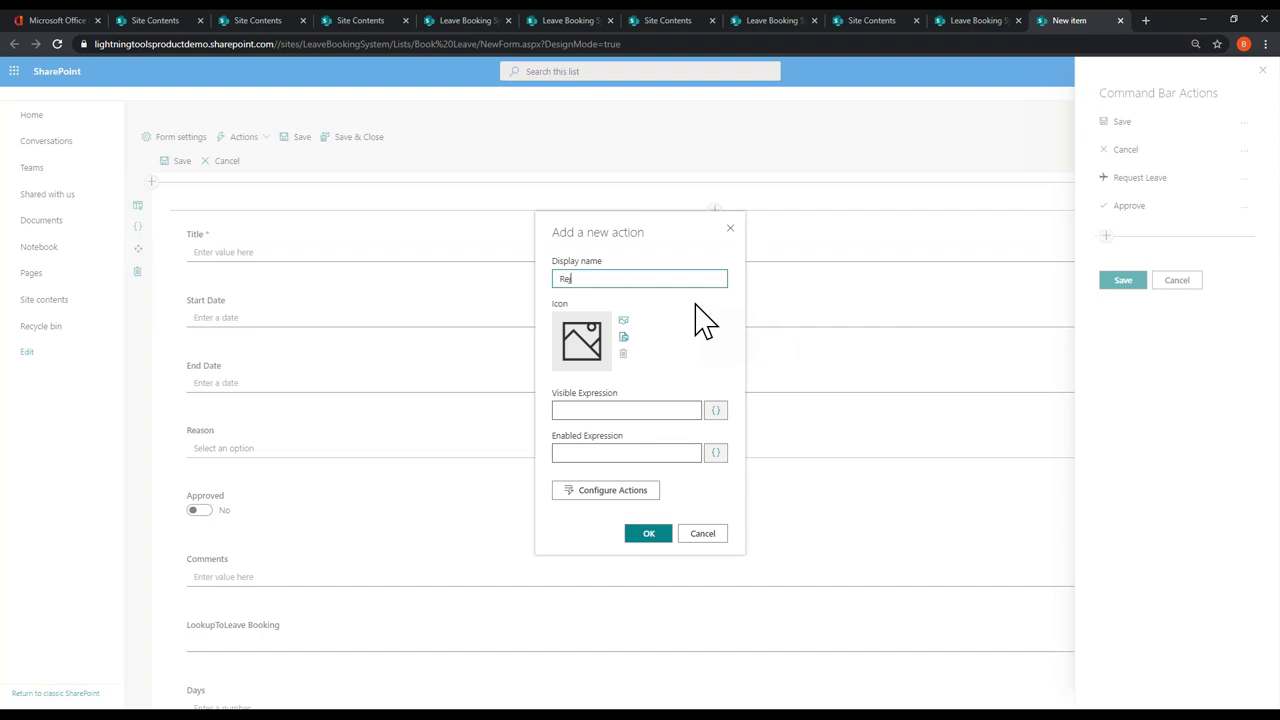
left_click(624, 321)
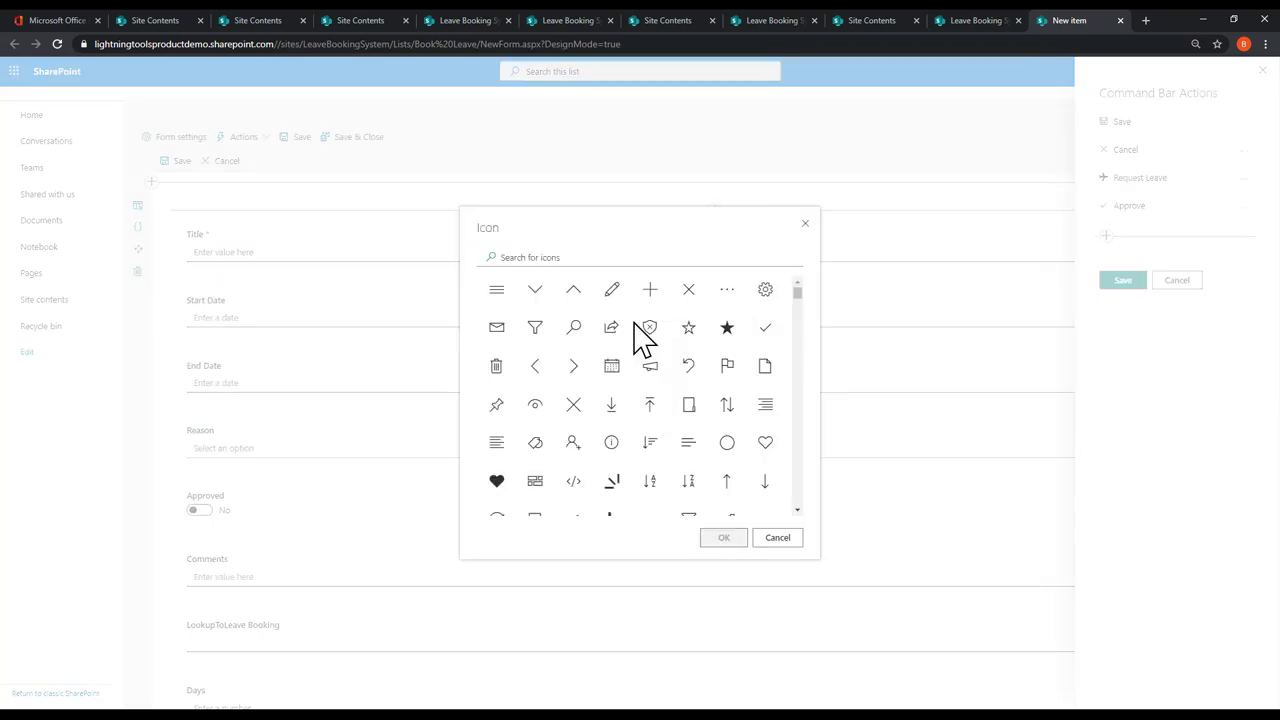
left_click(688, 289)
left_click(723, 537)
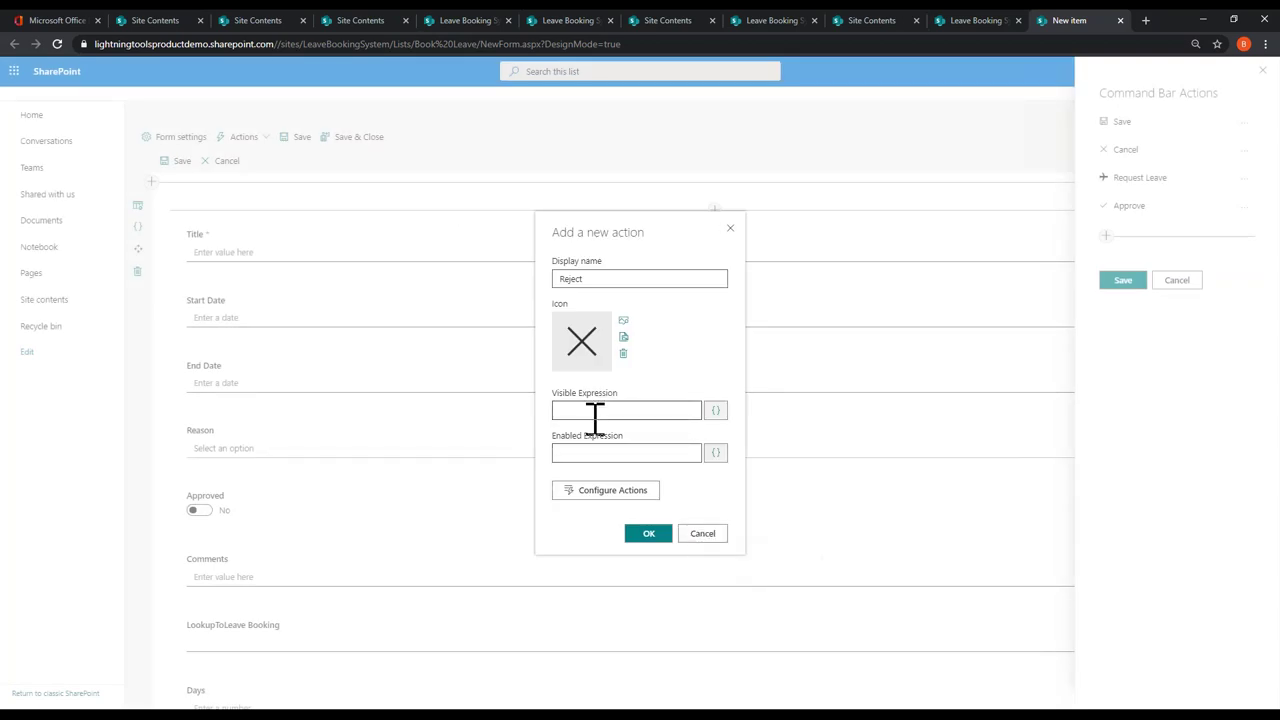
left_click(637, 494)
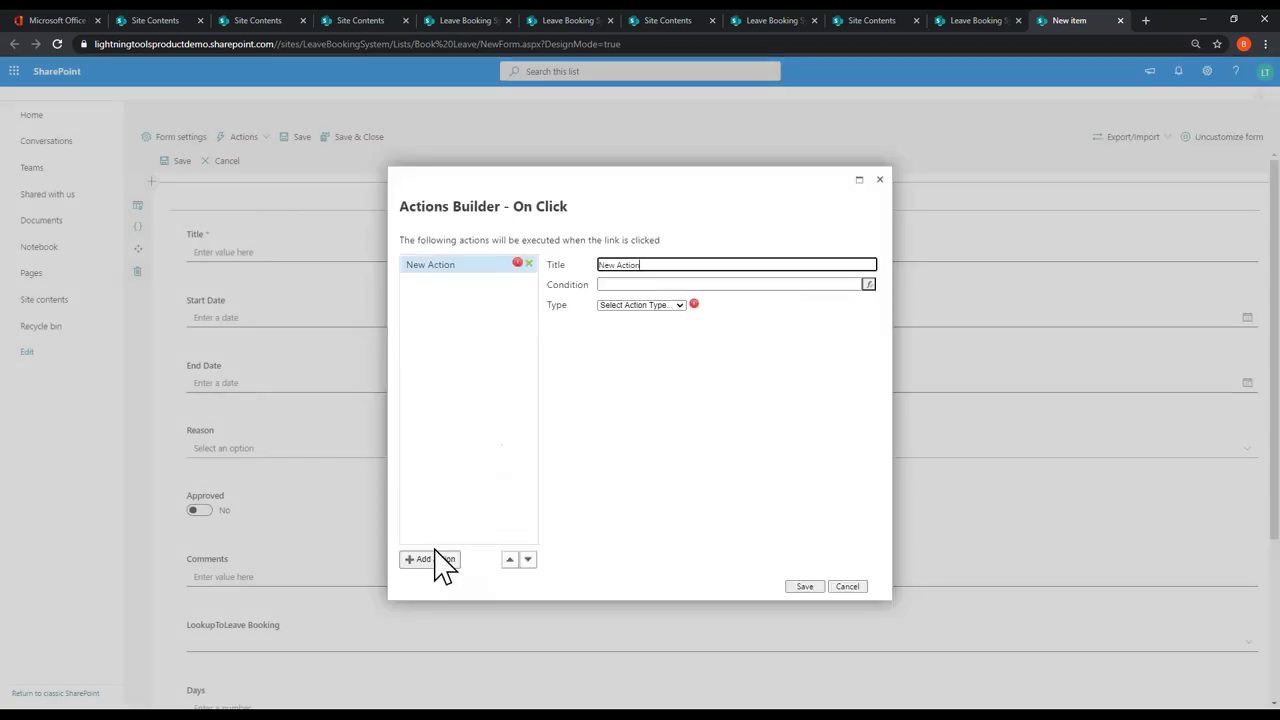
Step: Make Reject's click step a Send Mail from the current user's email
left_click(655, 307)
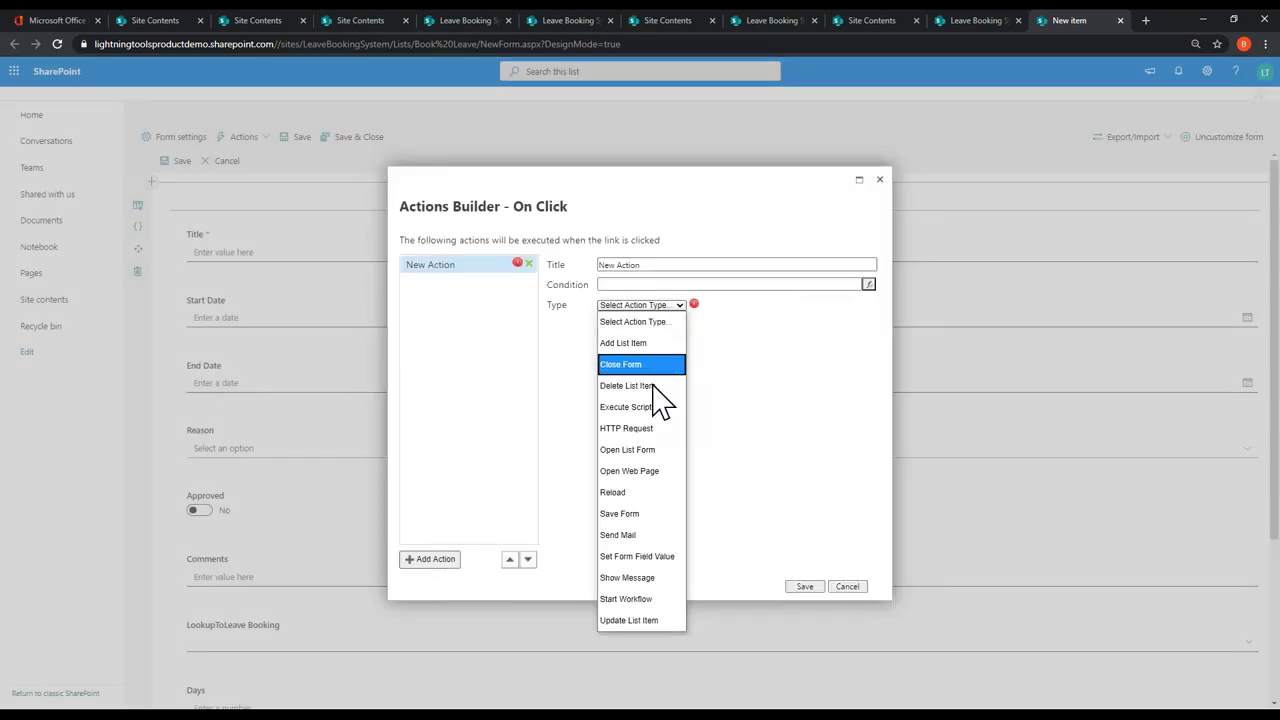
left_click(655, 531)
left_click(862, 349)
left_click(804, 437)
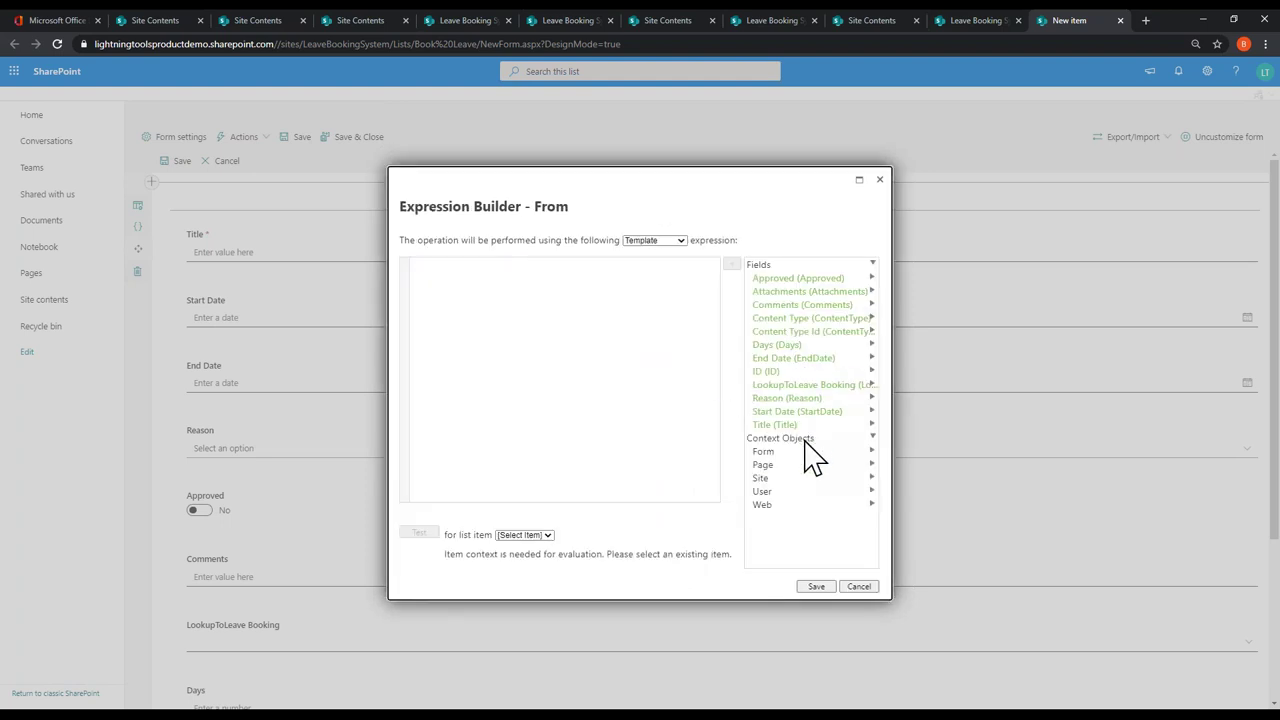
left_click(772, 491)
left_click(772, 506)
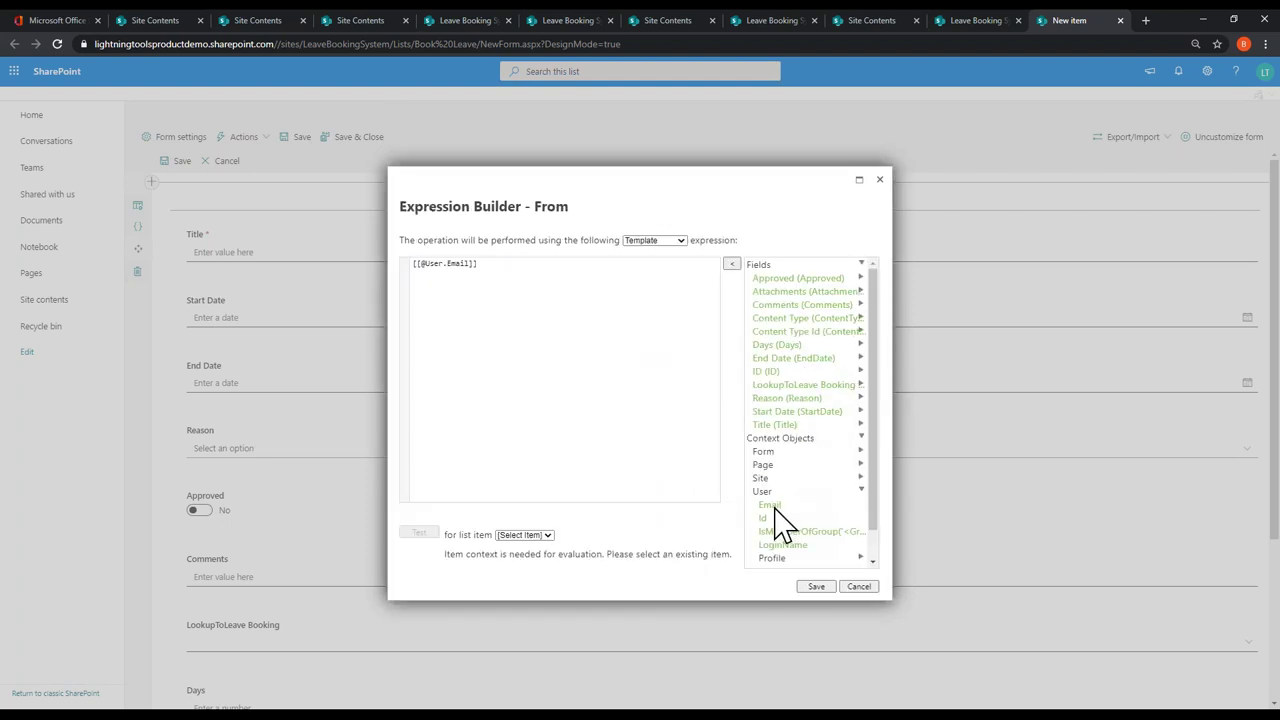
left_click(814, 586)
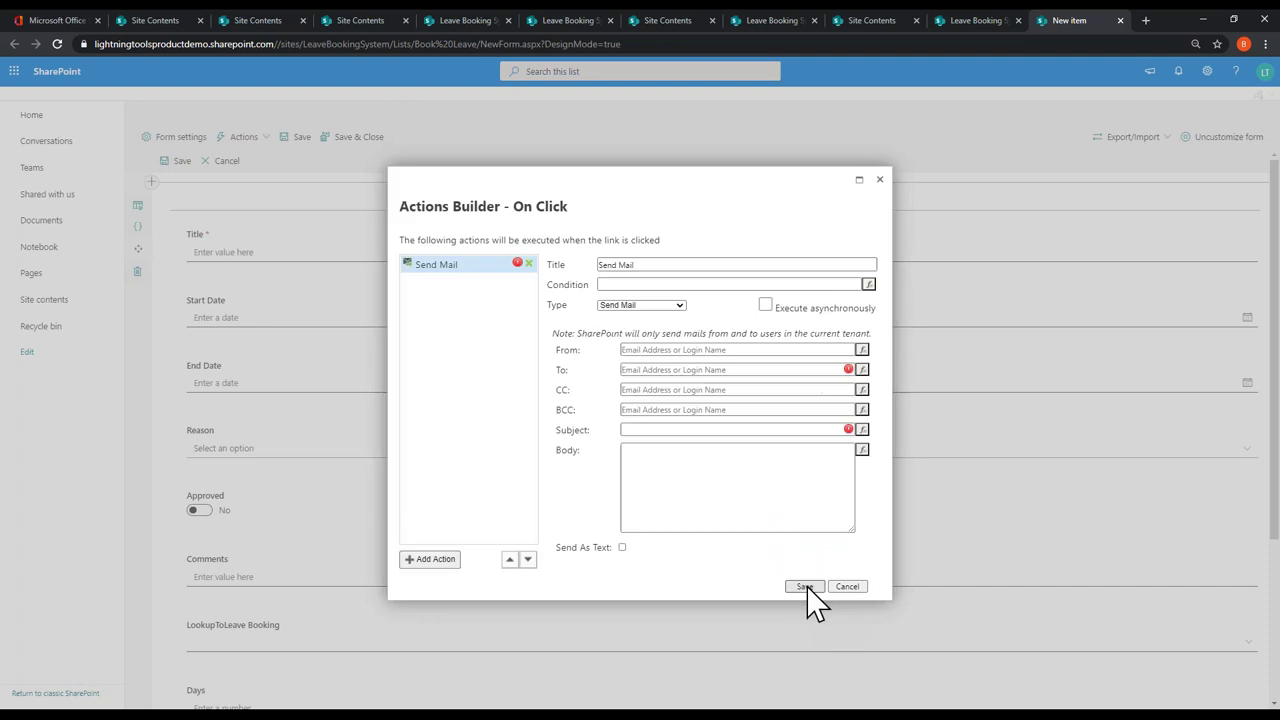
Step: Address the mail to the recipient, subject 'Holiday Rejected', body [[Comments]]
left_click(686, 369)
type("de")
left_click(690, 395)
left_click(670, 431)
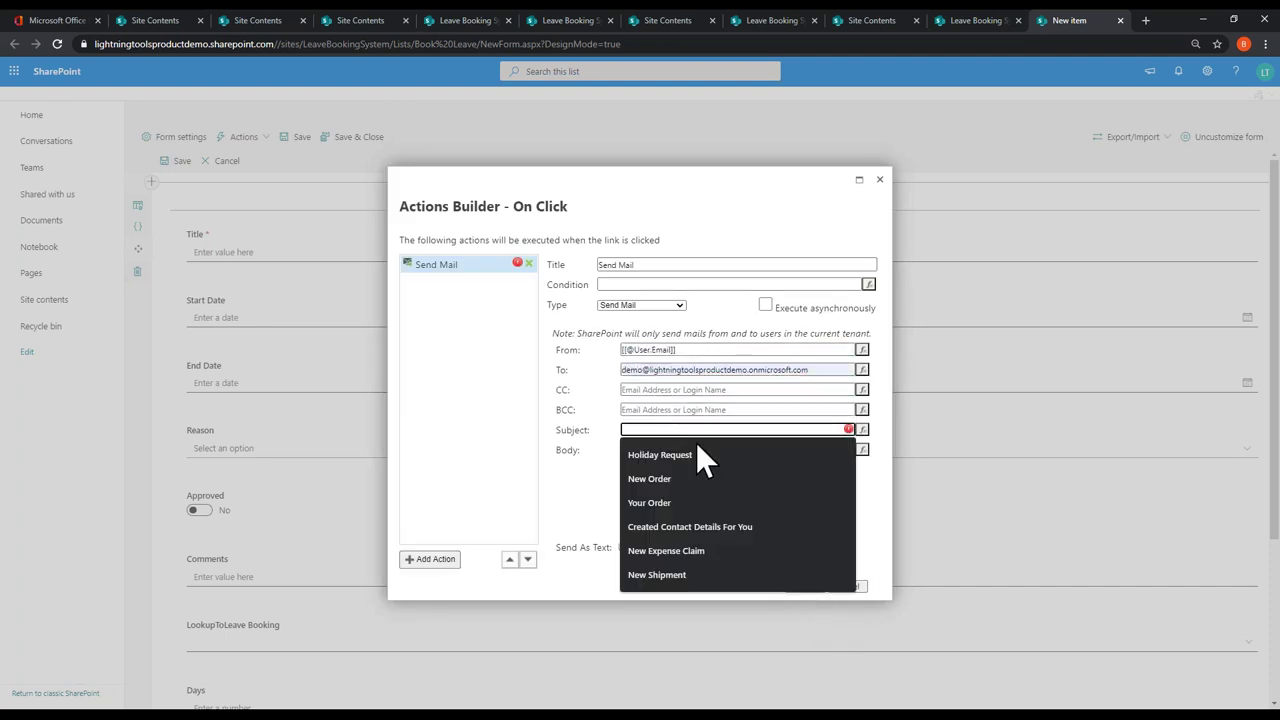
type("Holiday Rejecte")
left_click(734, 460)
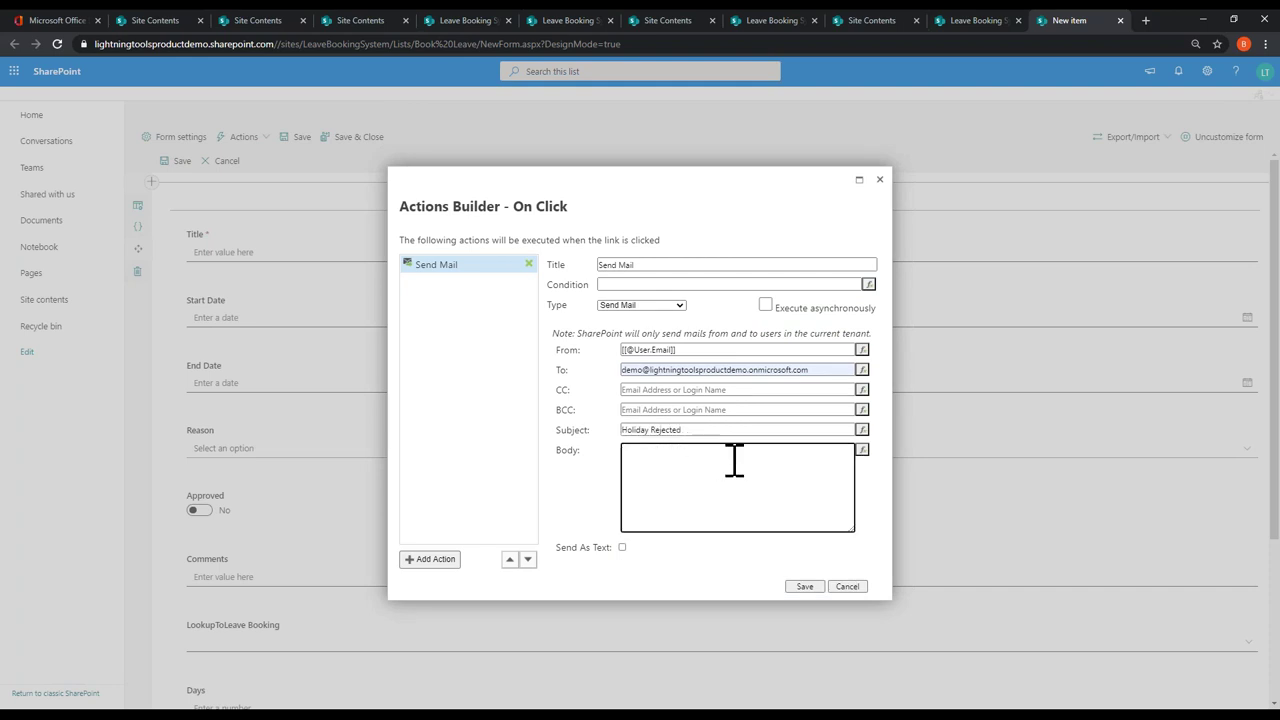
left_click(862, 450)
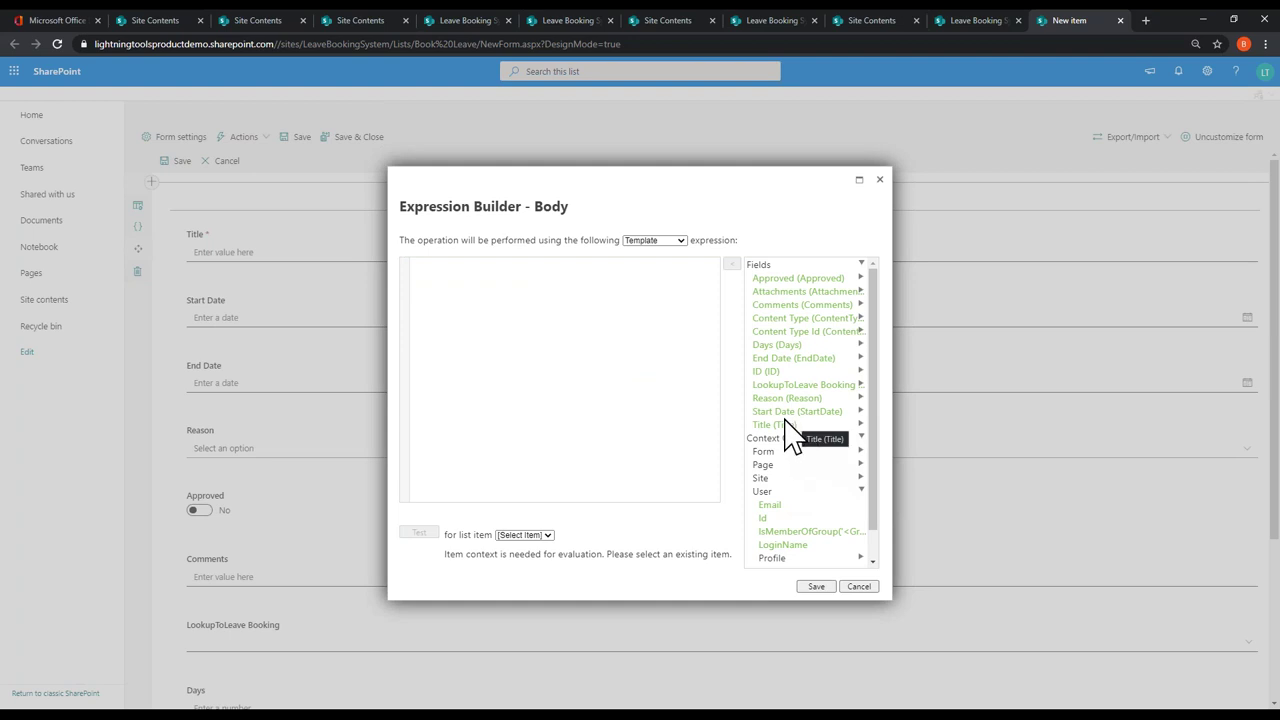
double_click(800, 304)
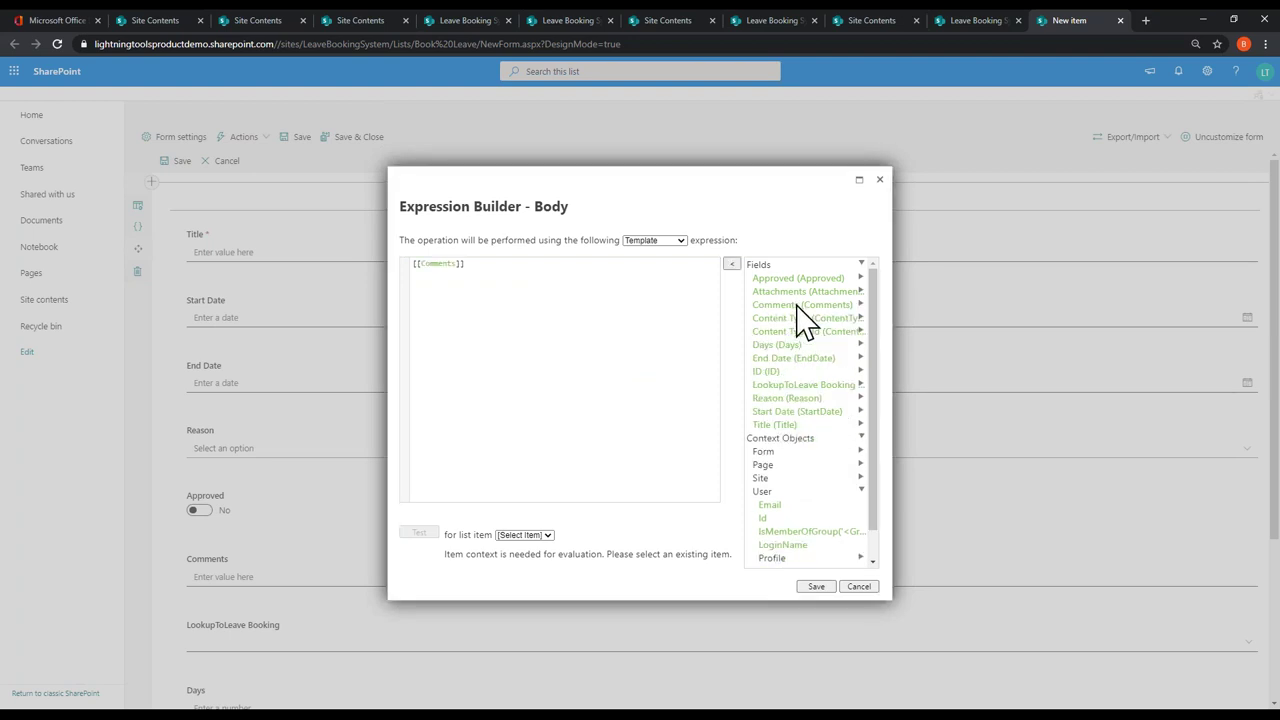
left_click(813, 586)
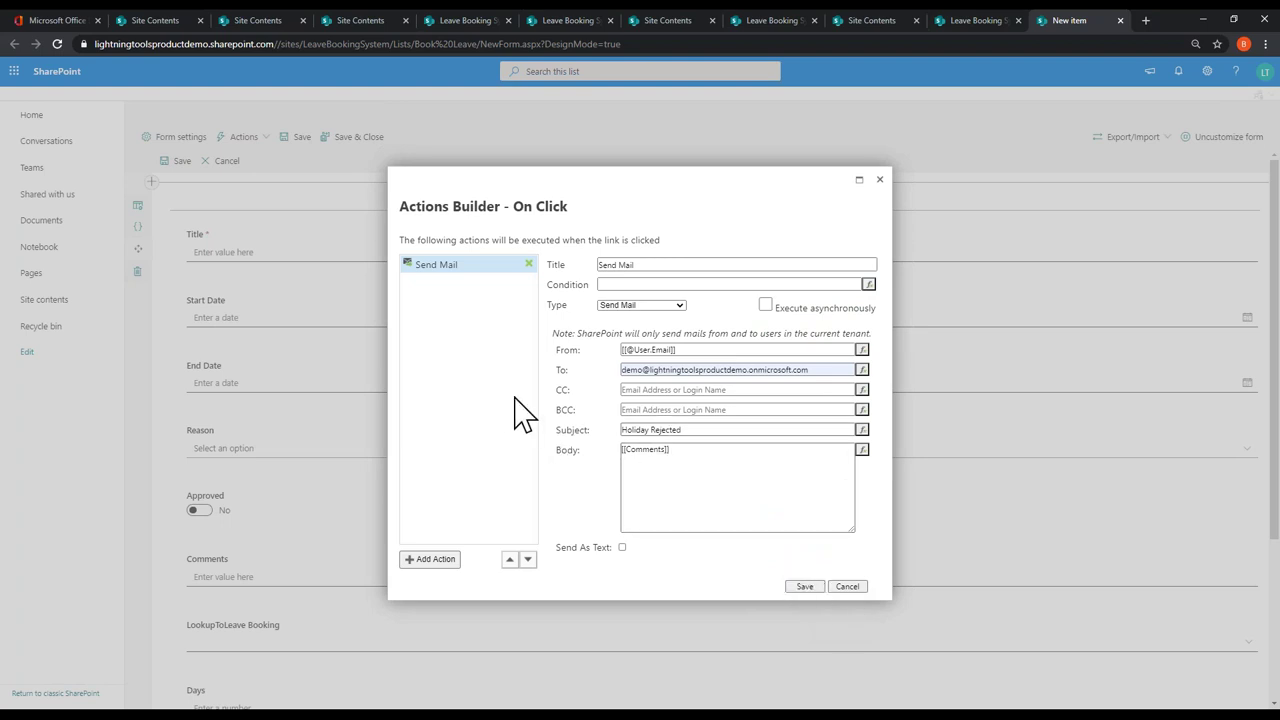
Step: Save the Reject action and the command bar actions, then save and close the form
left_click(805, 586)
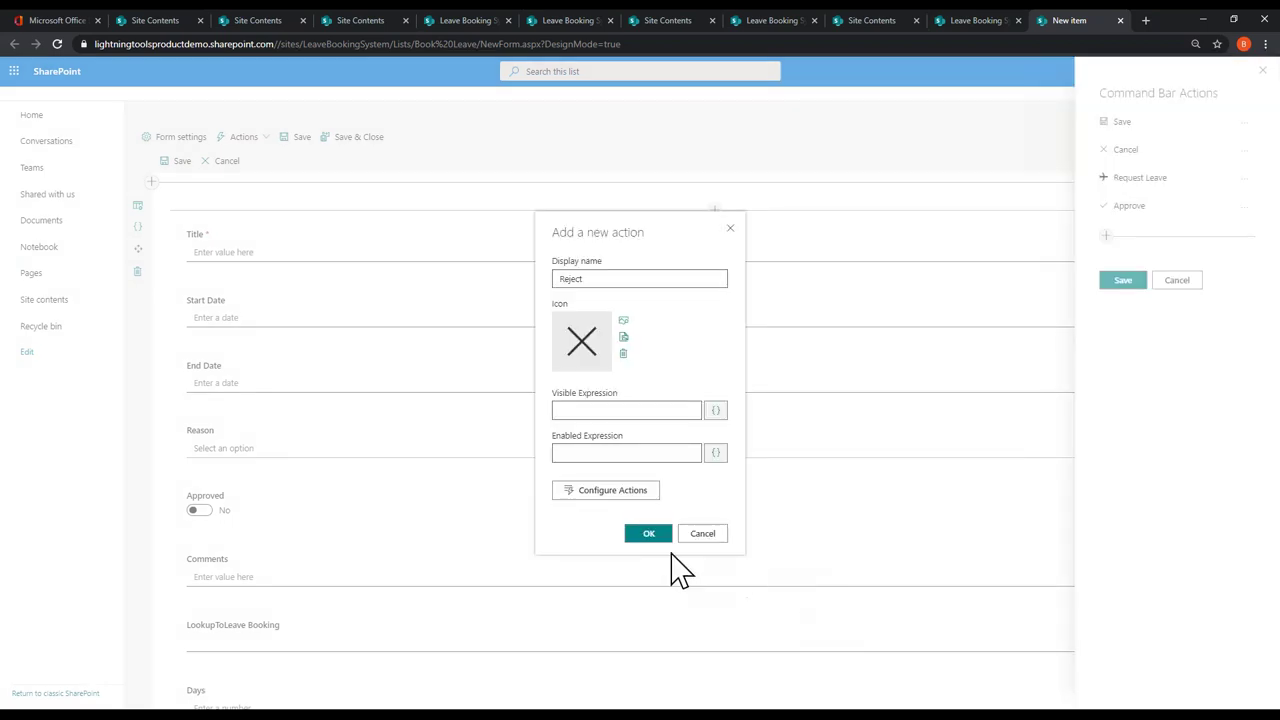
left_click(632, 532)
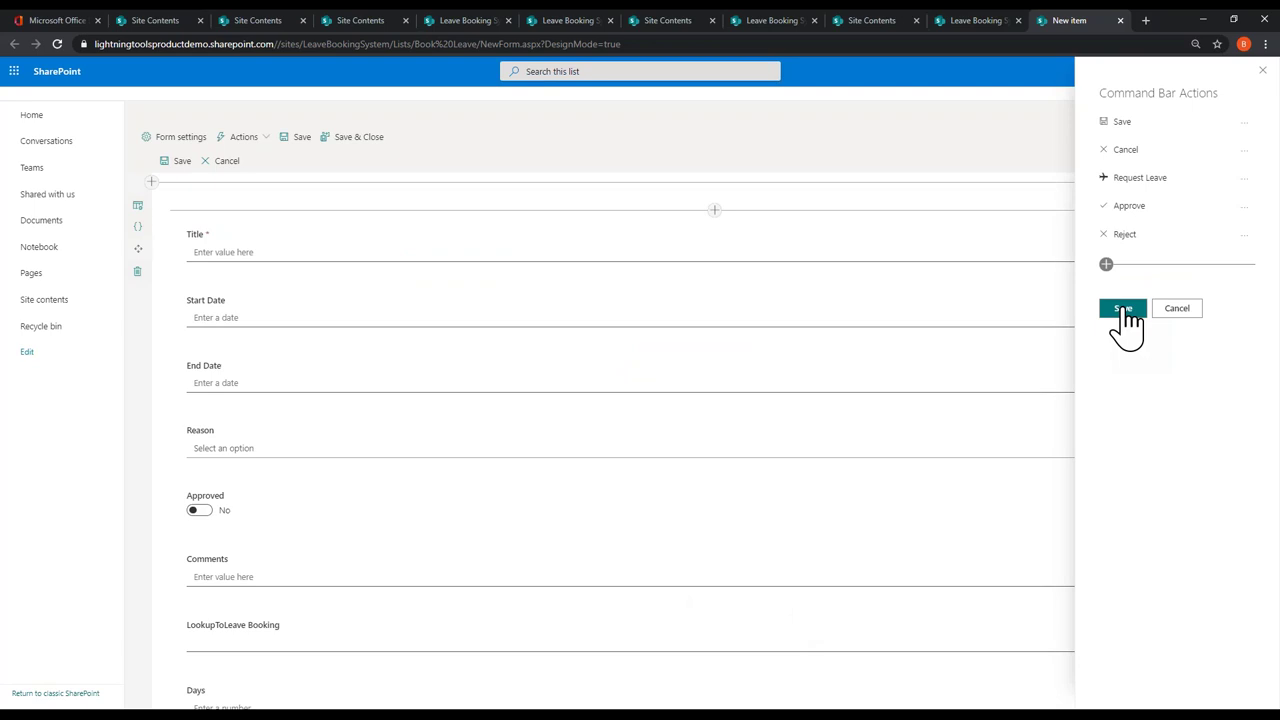
left_click(1123, 309)
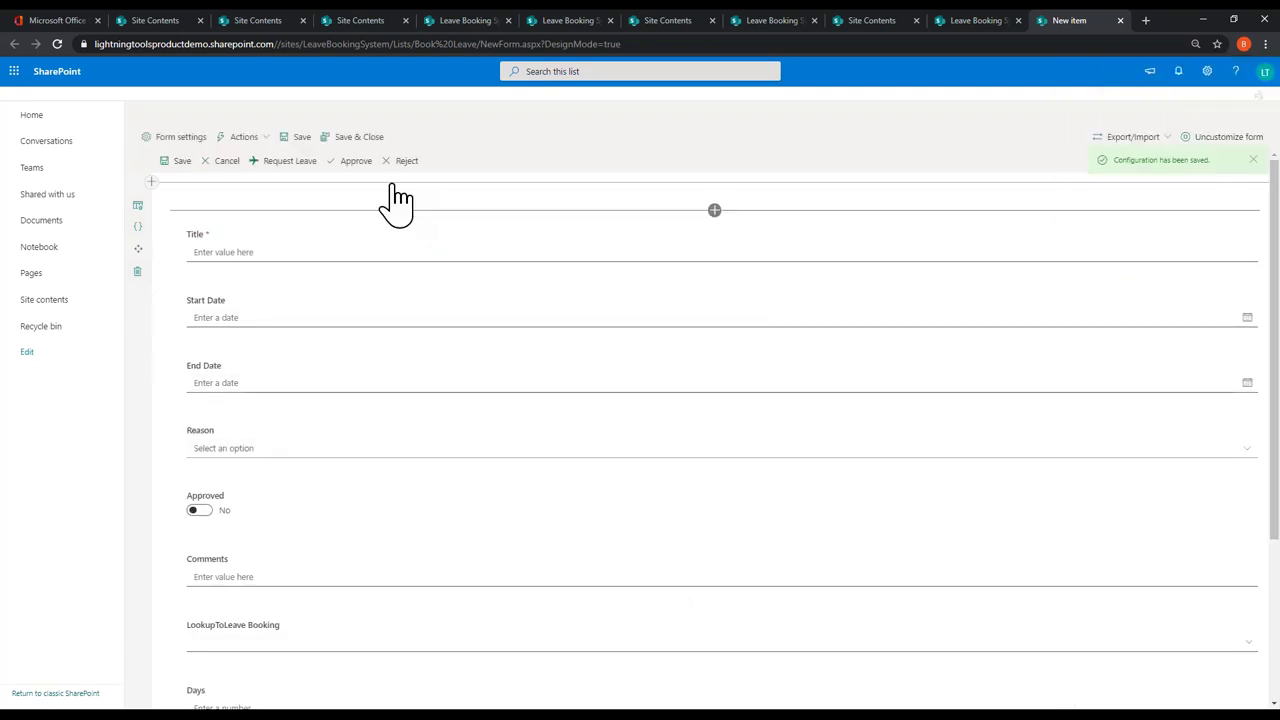
left_click(345, 138)
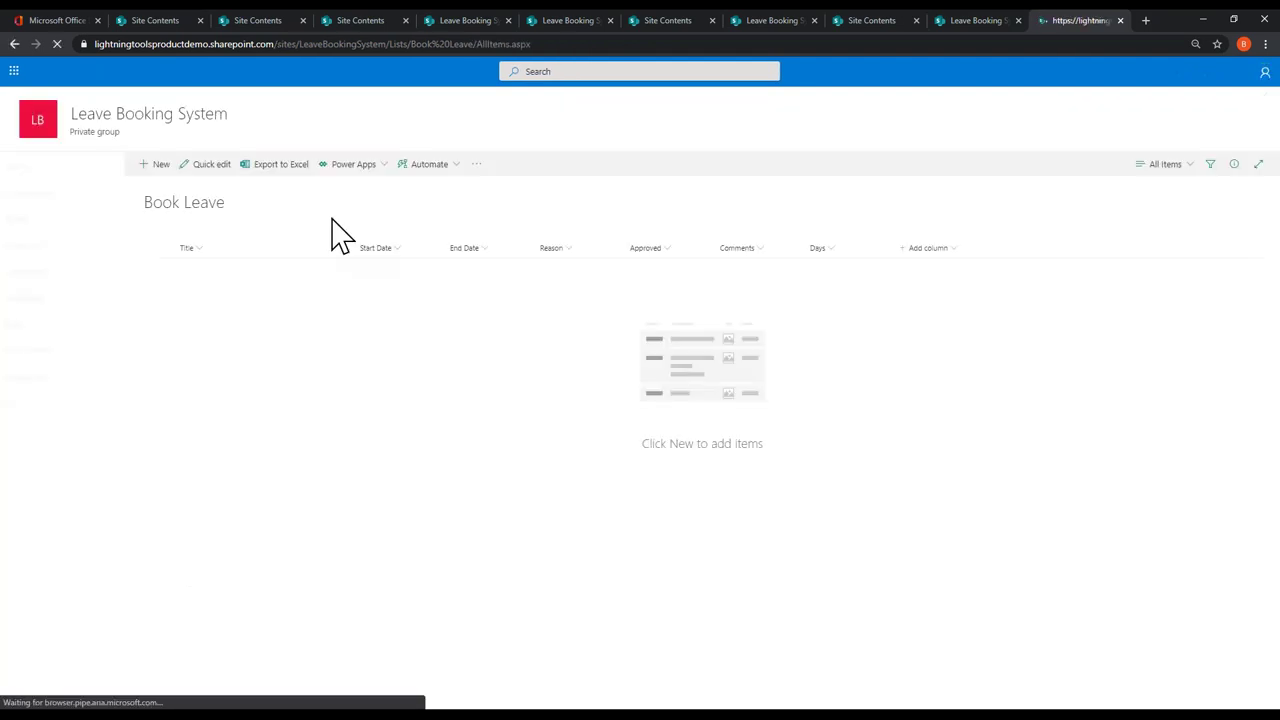
Step: Start a new item in the Leave Booking list from Site contents
left_click(58, 354)
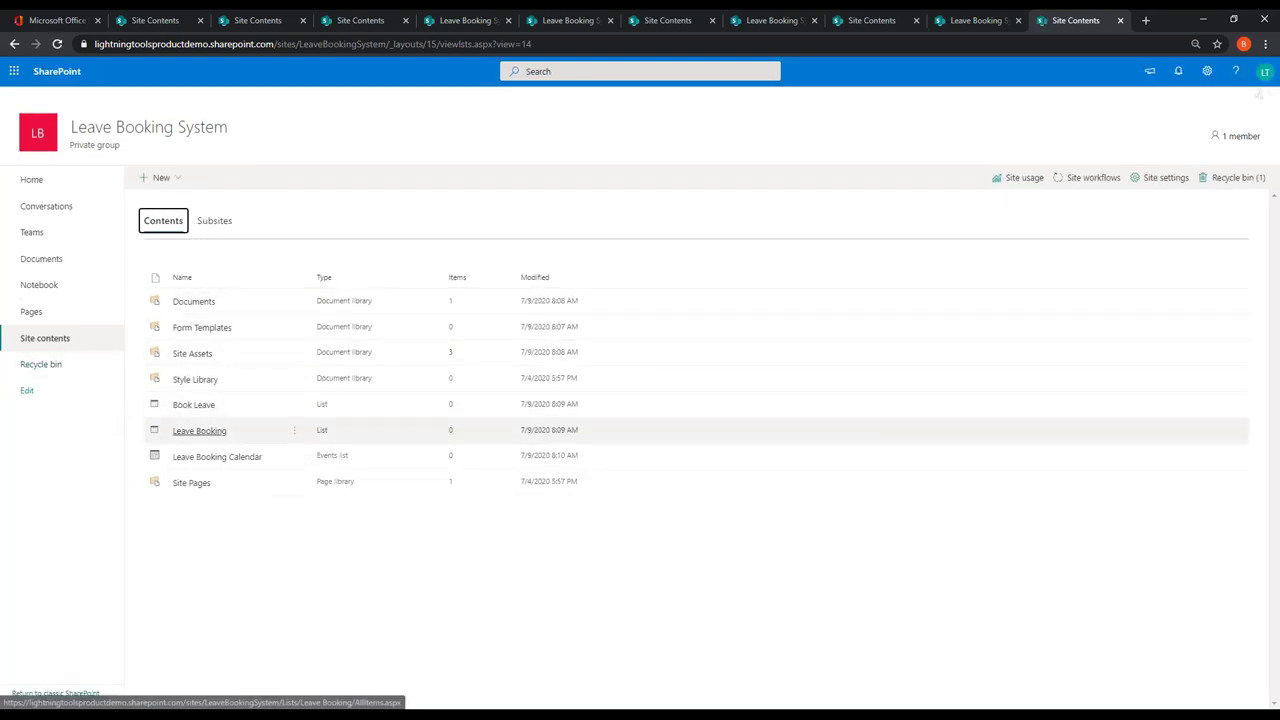
left_click(200, 431)
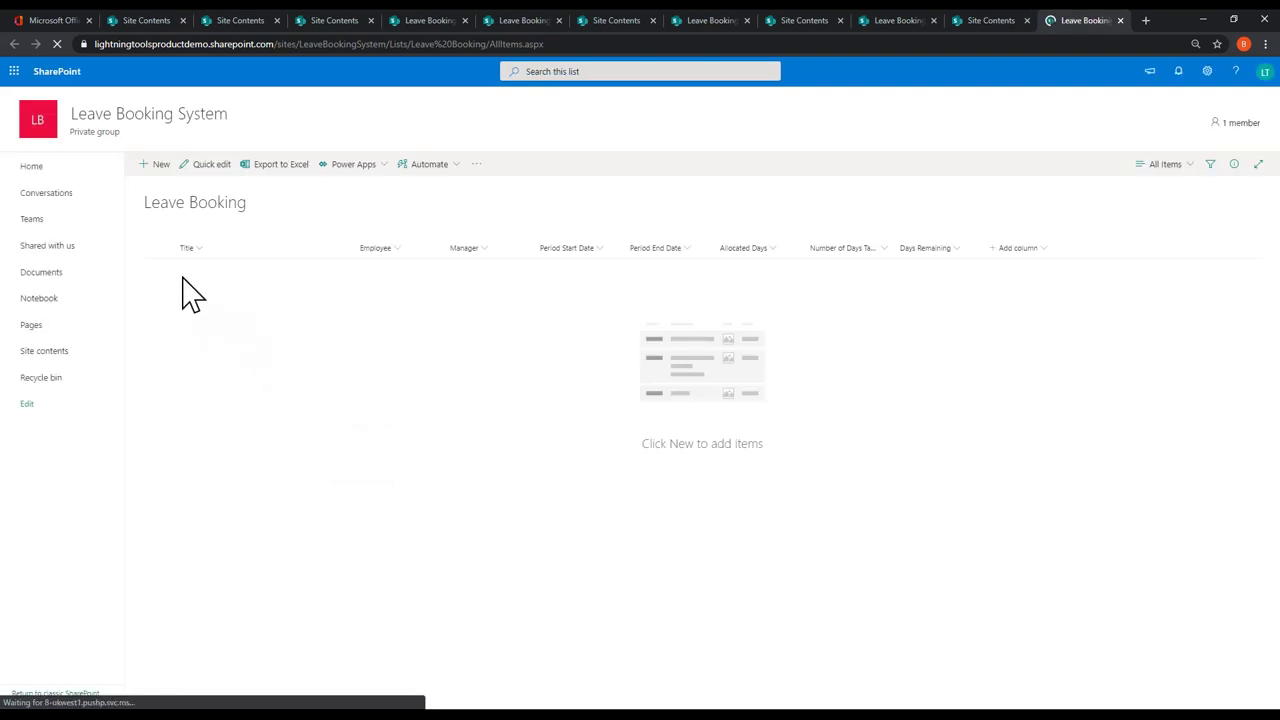
left_click(155, 178)
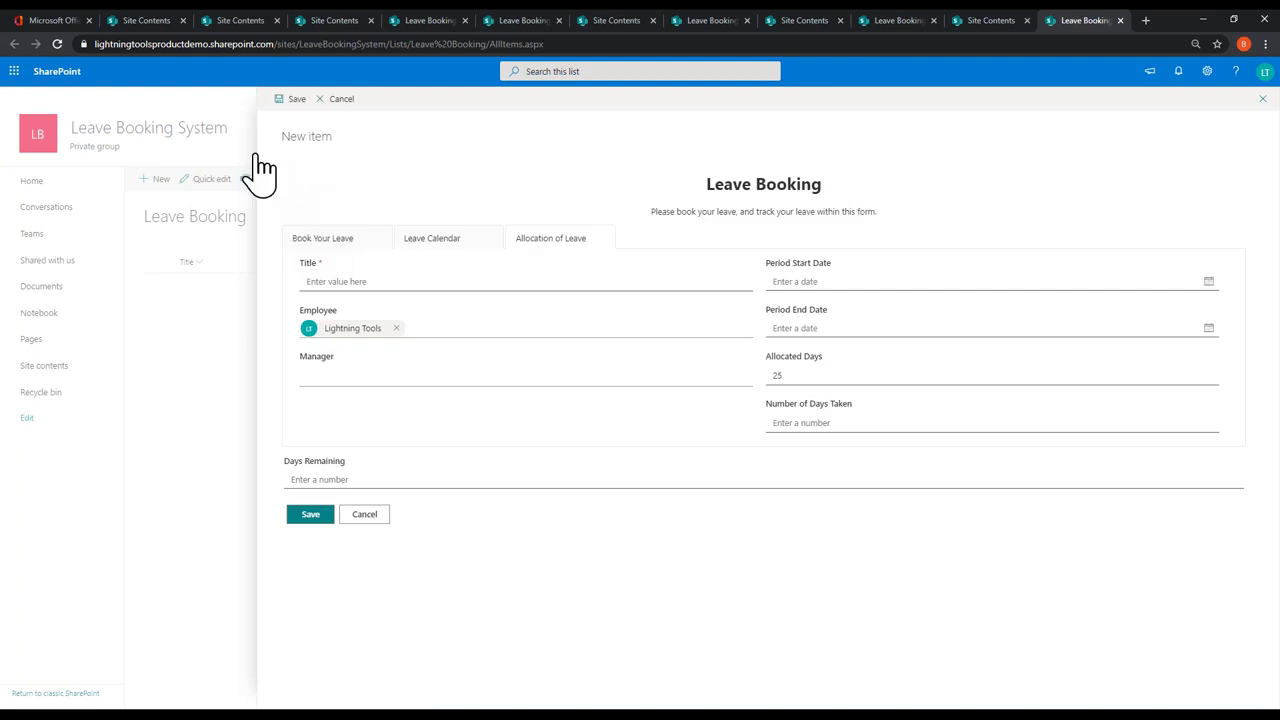
Step: Choose the manager from Suggested People and set Period Start to 1/1/2020
left_click(336, 379)
type("demo user10")
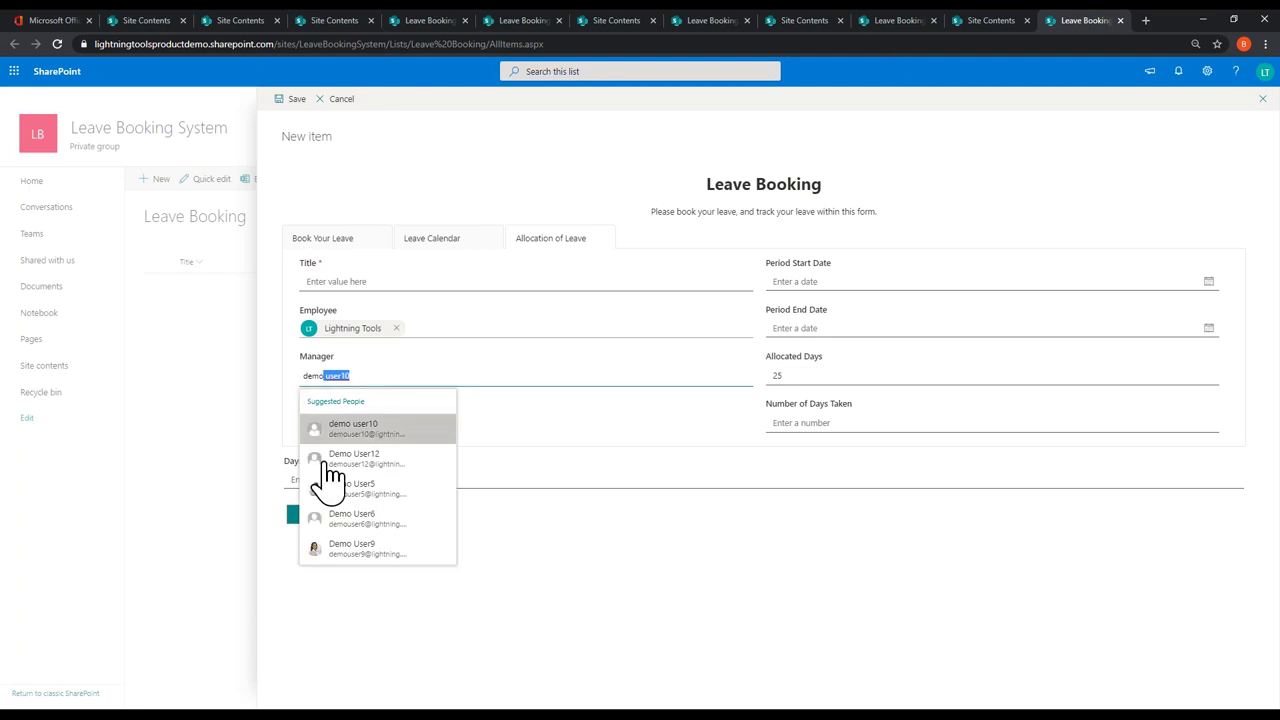
left_click(336, 488)
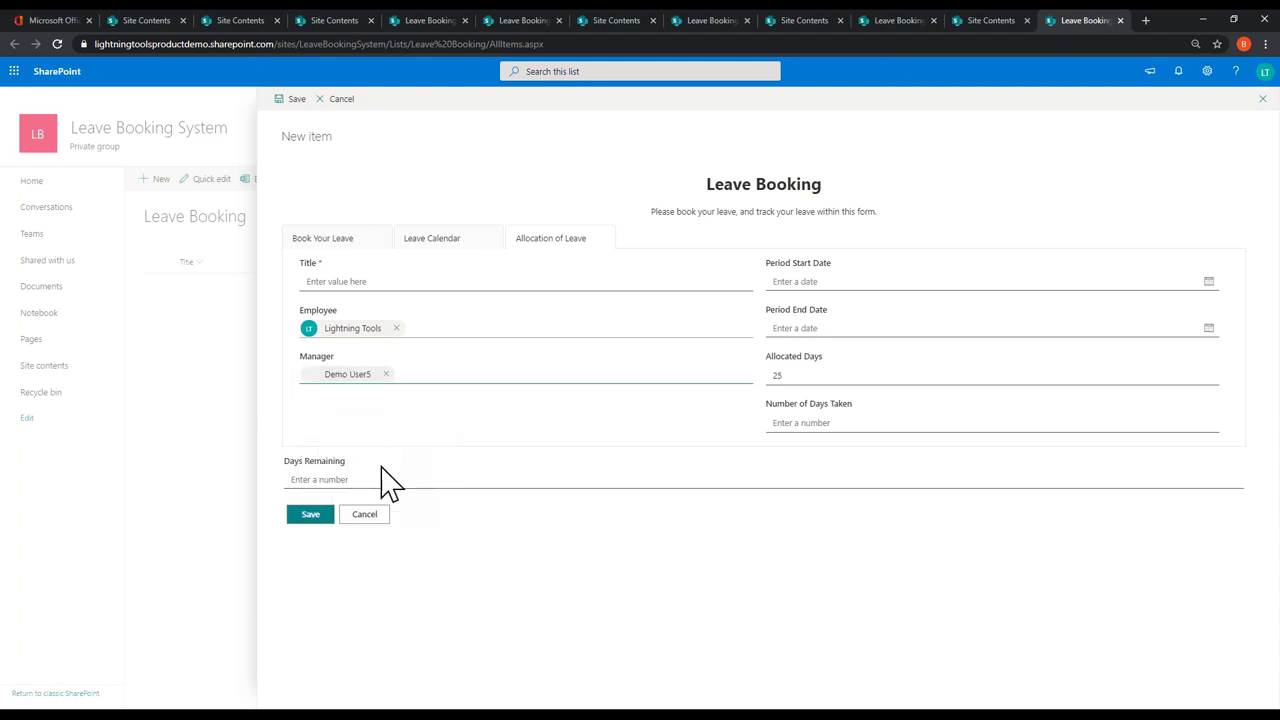
left_click(1209, 283)
left_click(866, 307)
left_click(866, 307)
left_click(866, 307)
left_click(866, 307)
left_click(866, 307)
left_click(866, 307)
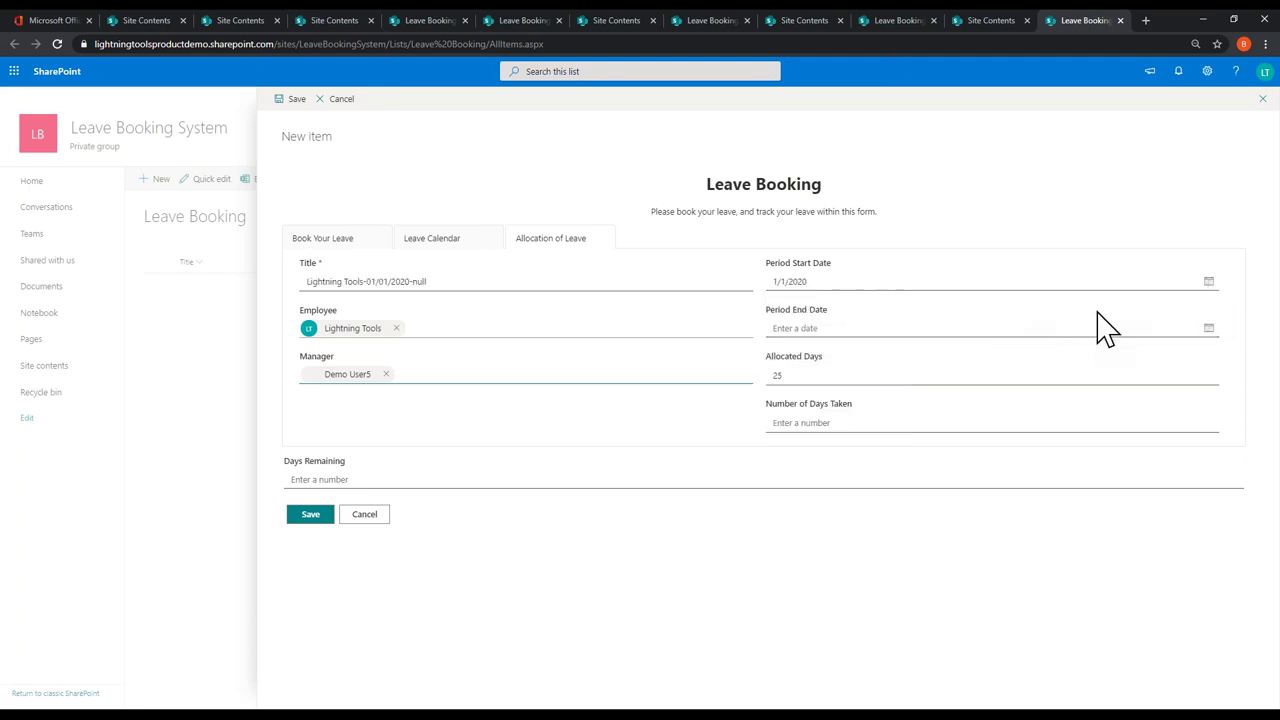
Step: Set Period End to 12/31/2020 and enter 25 in Allocated Days
left_click(1207, 332)
left_click(882, 354)
left_click(882, 354)
left_click(882, 354)
left_click(882, 354)
left_click(882, 354)
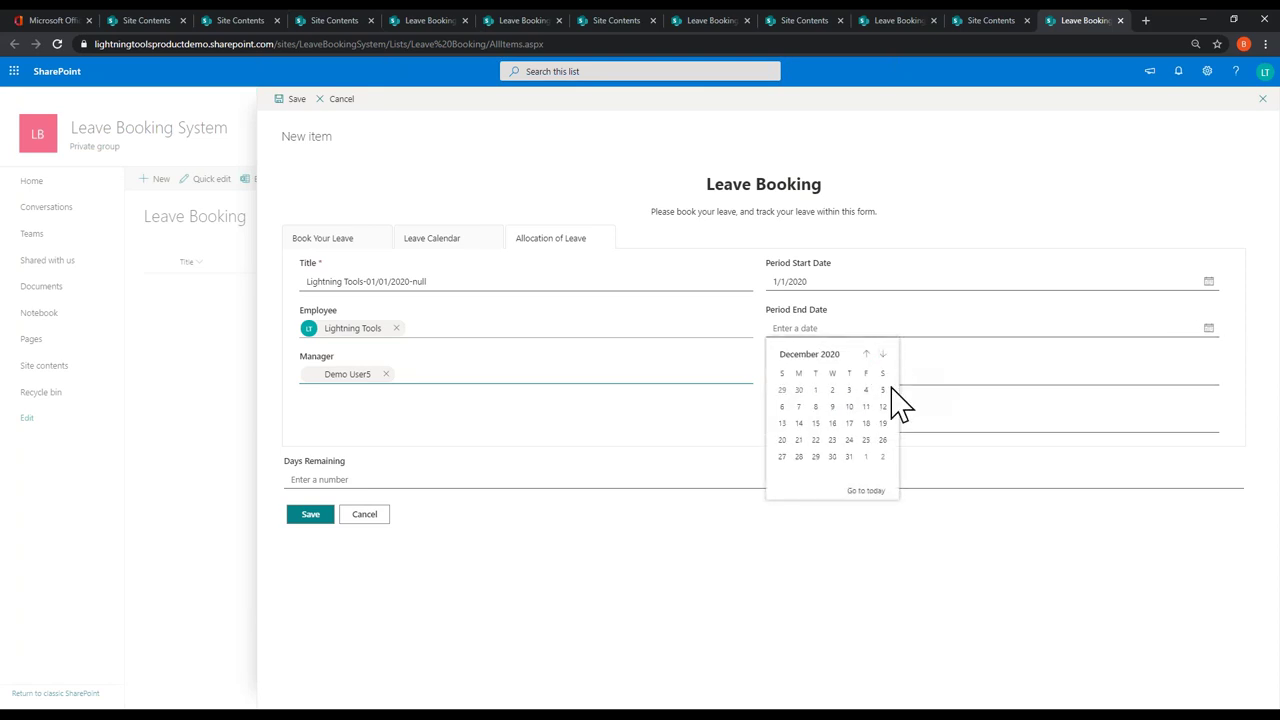
left_click(849, 456)
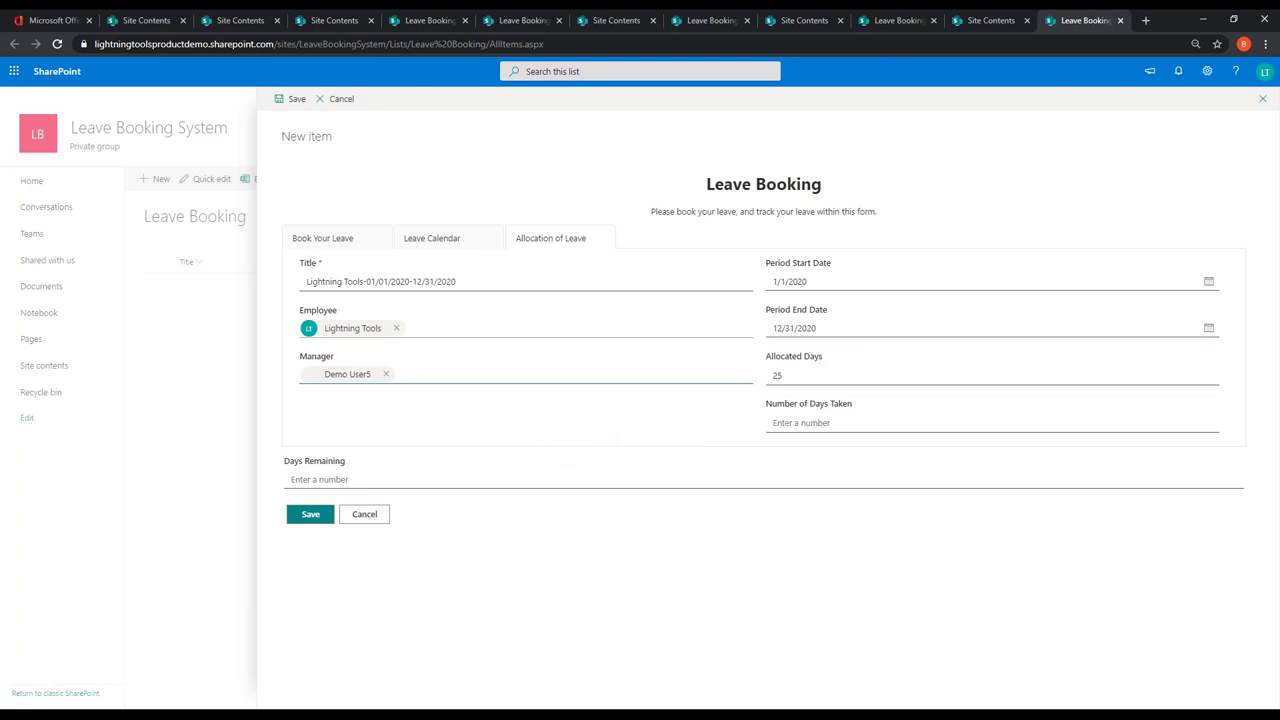
left_click(800, 378)
type("25")
Step: In Book Your Leave, start a new Book Leave request titled 'Summer Vacation'
left_click(345, 242)
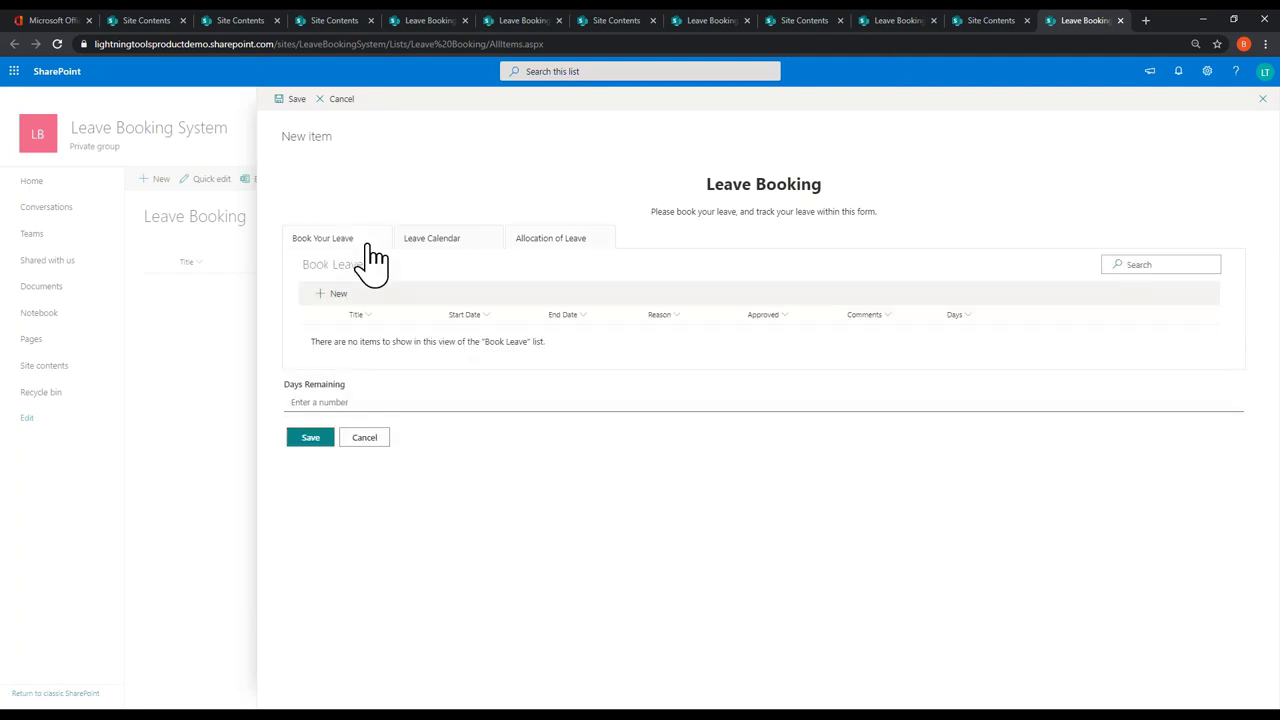
left_click(337, 298)
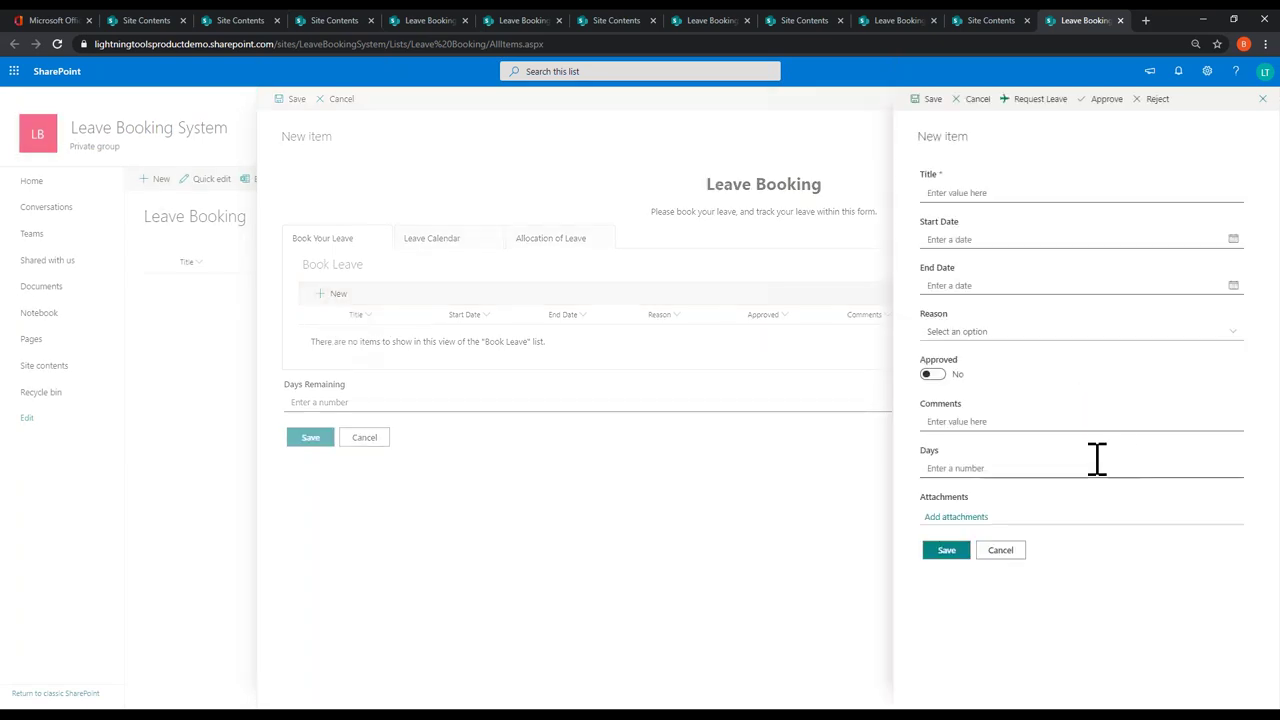
left_click(984, 193)
type("Summer ")
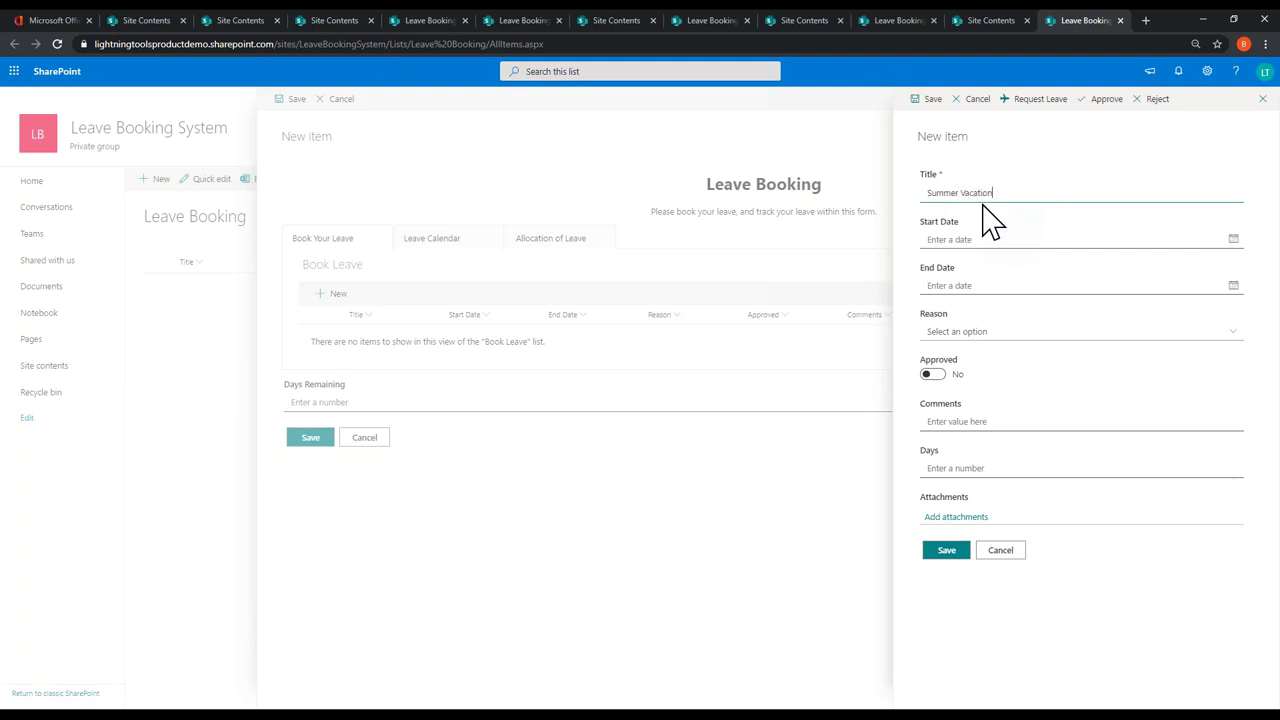
type("Vacation")
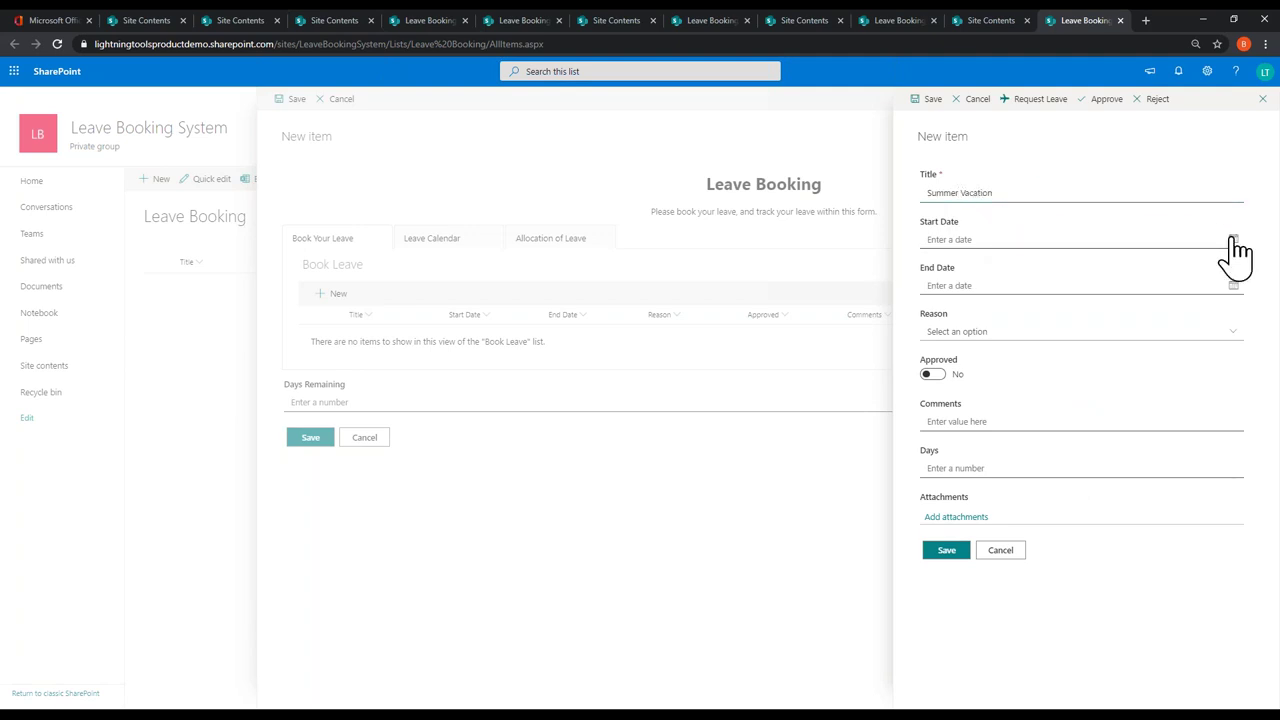
Step: Set dates 7/9/2020 to 7/23/2020 and reason Annual Leave, then submit and save the booking
left_click(1232, 240)
left_click(1003, 318)
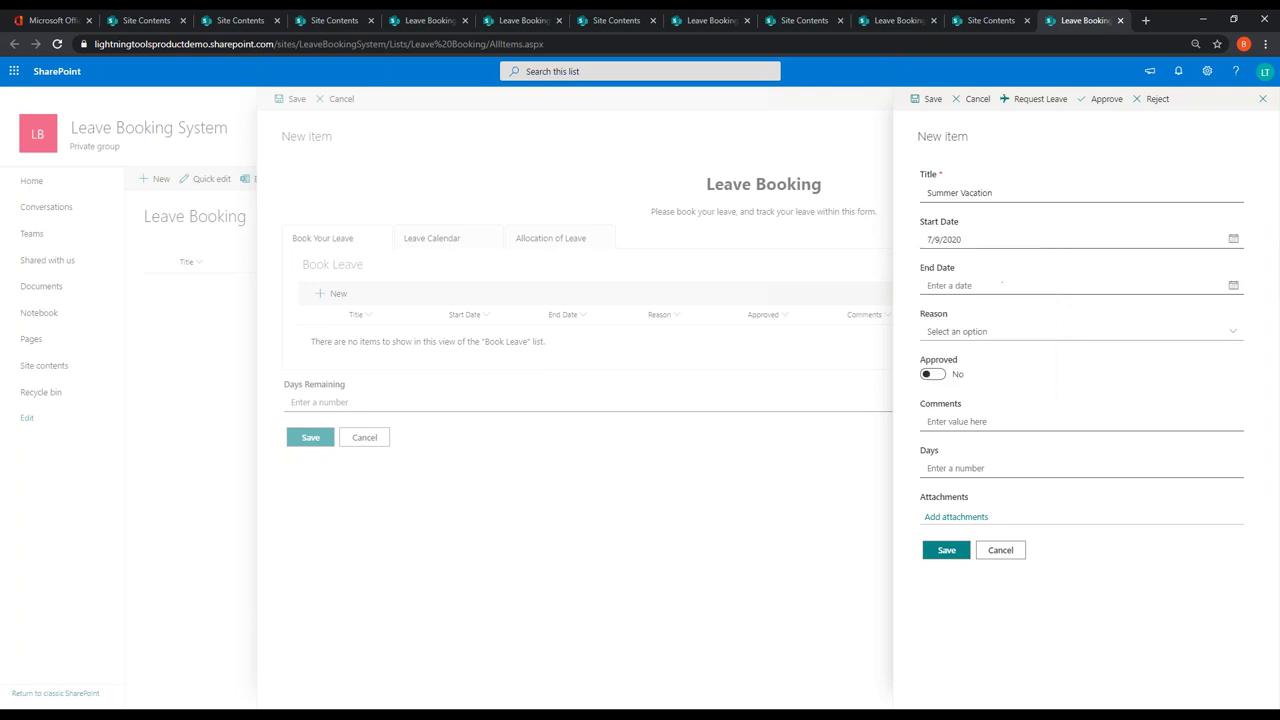
left_click(1232, 287)
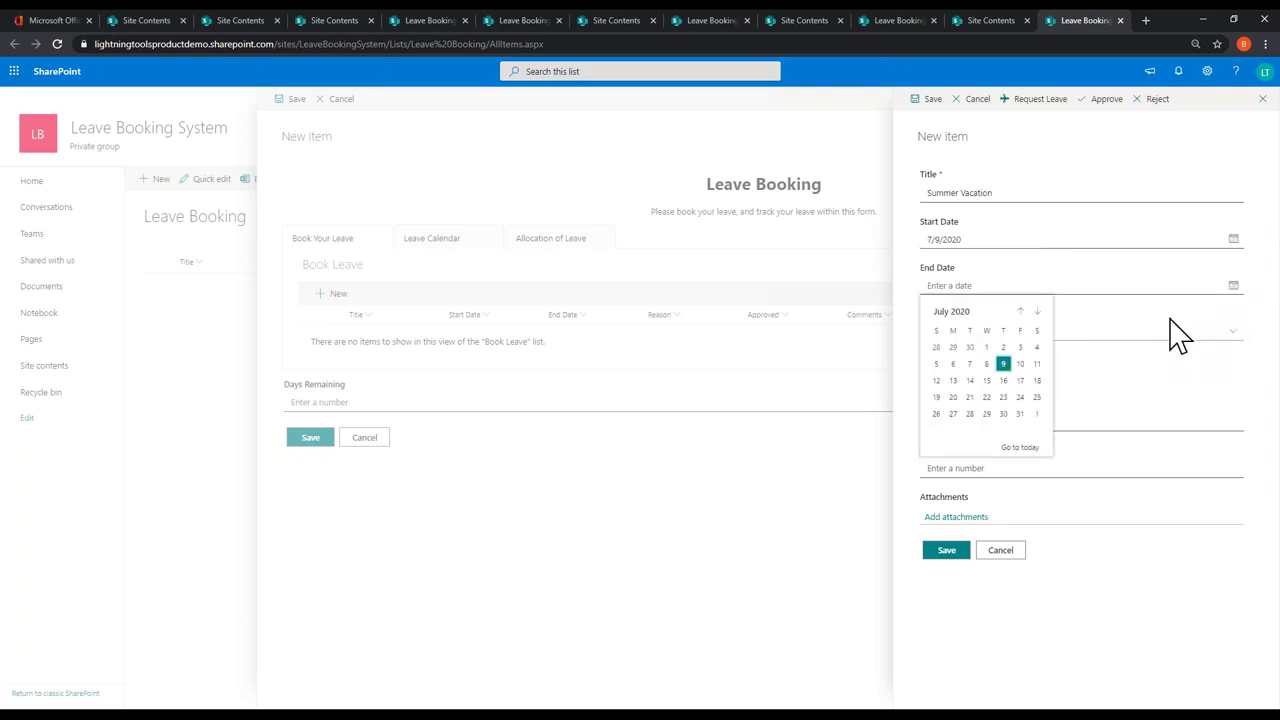
left_click(1003, 397)
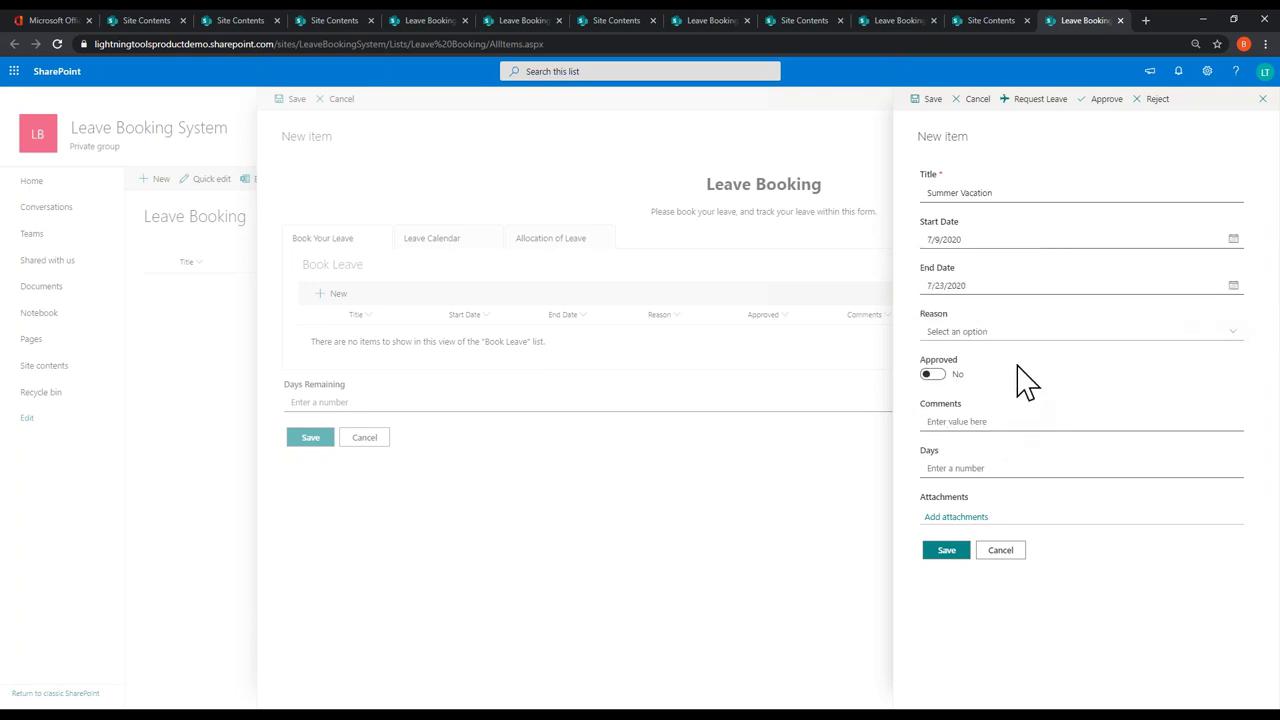
left_click(1222, 336)
left_click(985, 352)
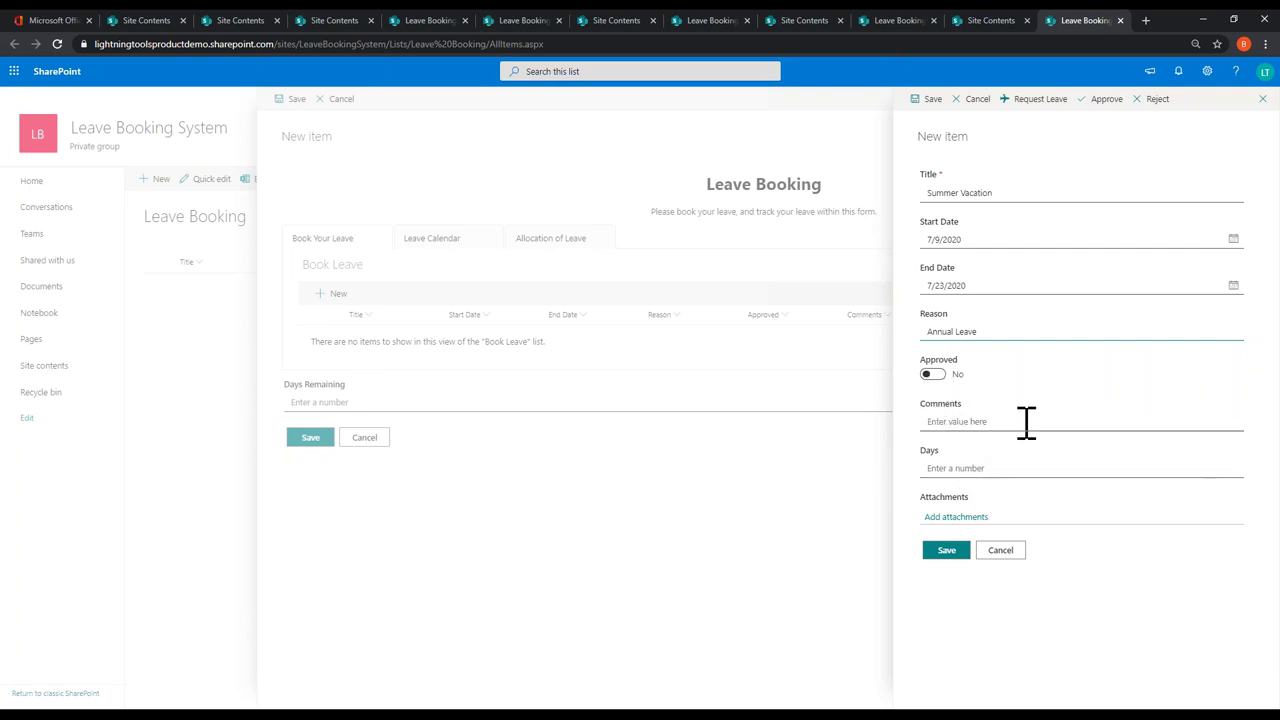
left_click(956, 468)
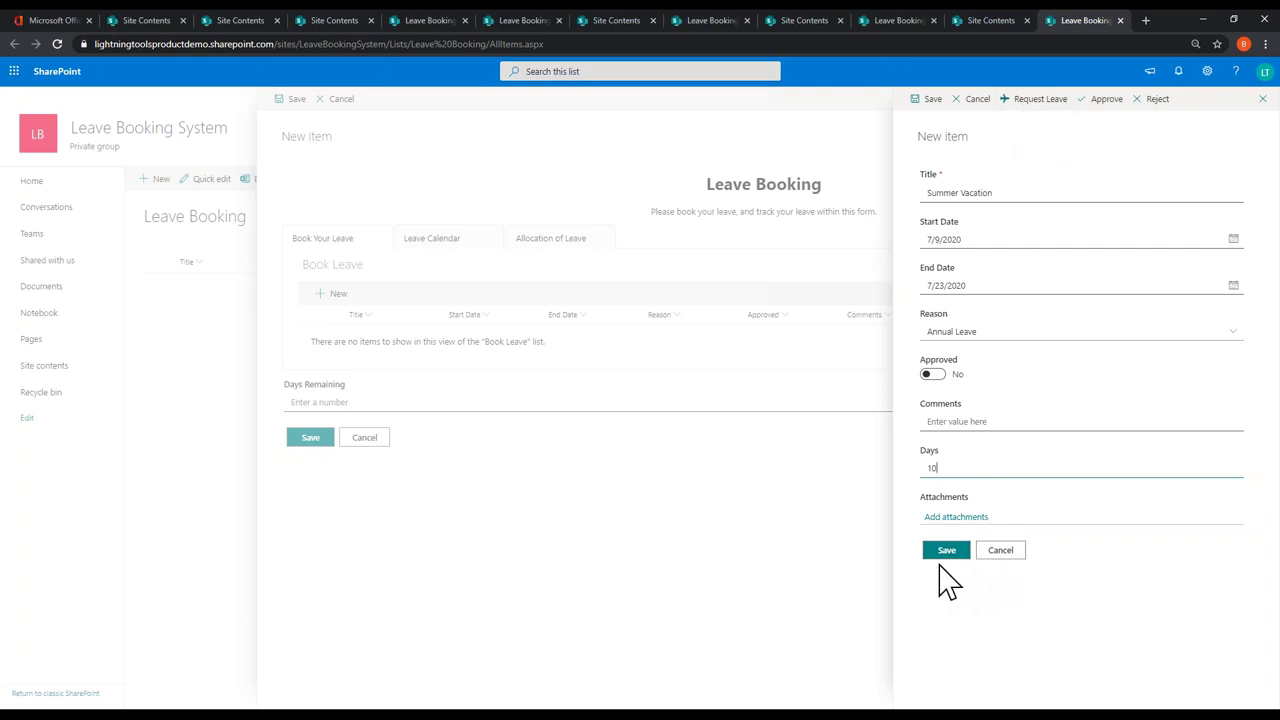
left_click(1052, 102)
left_click(942, 551)
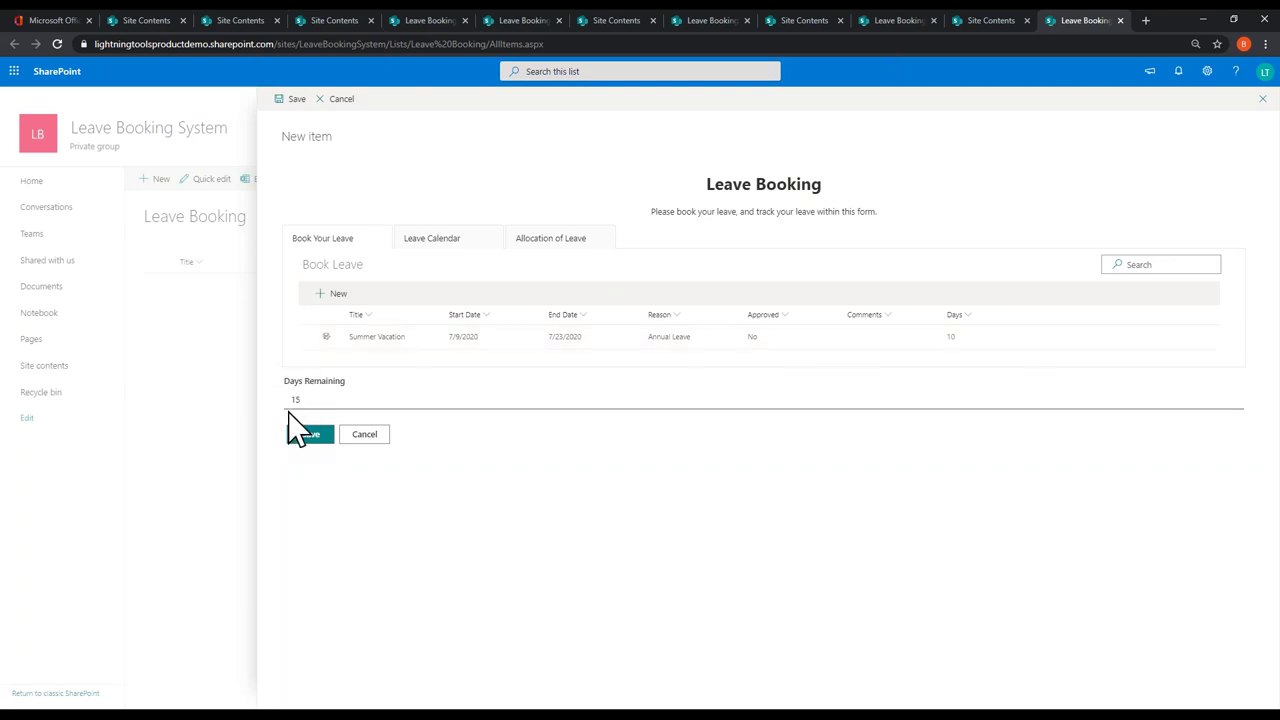
left_click(548, 243)
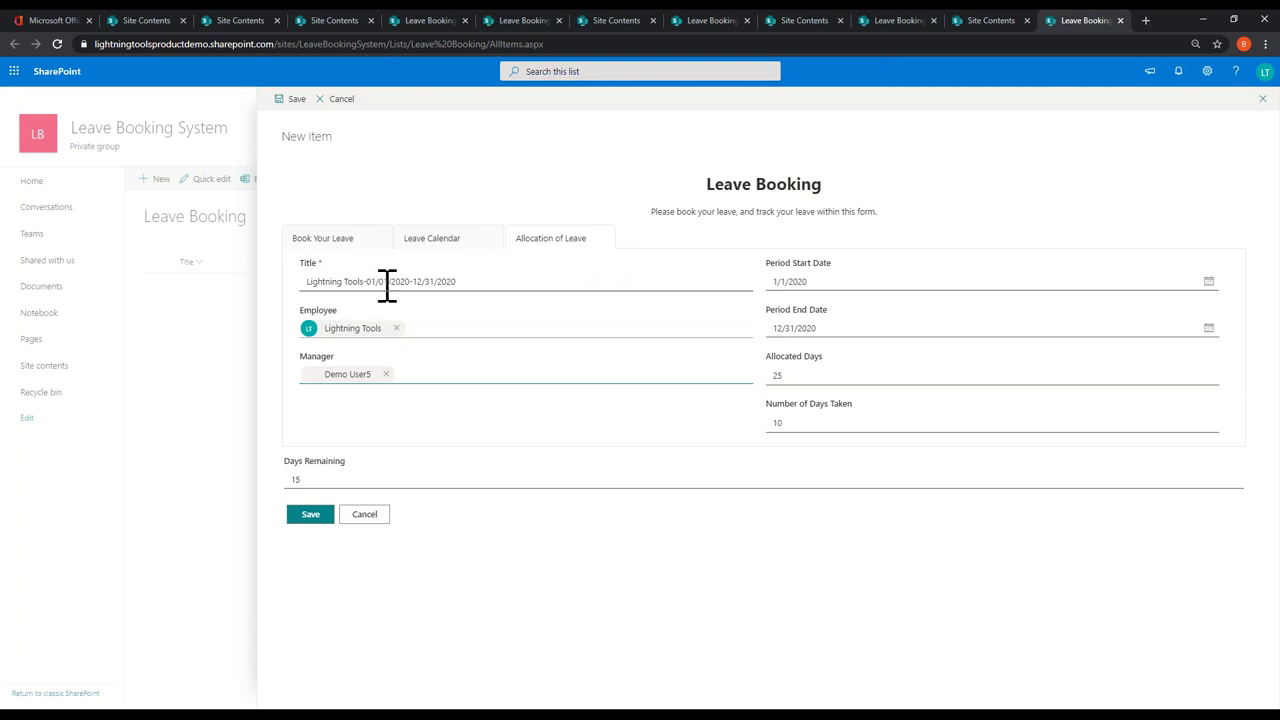
left_click(338, 242)
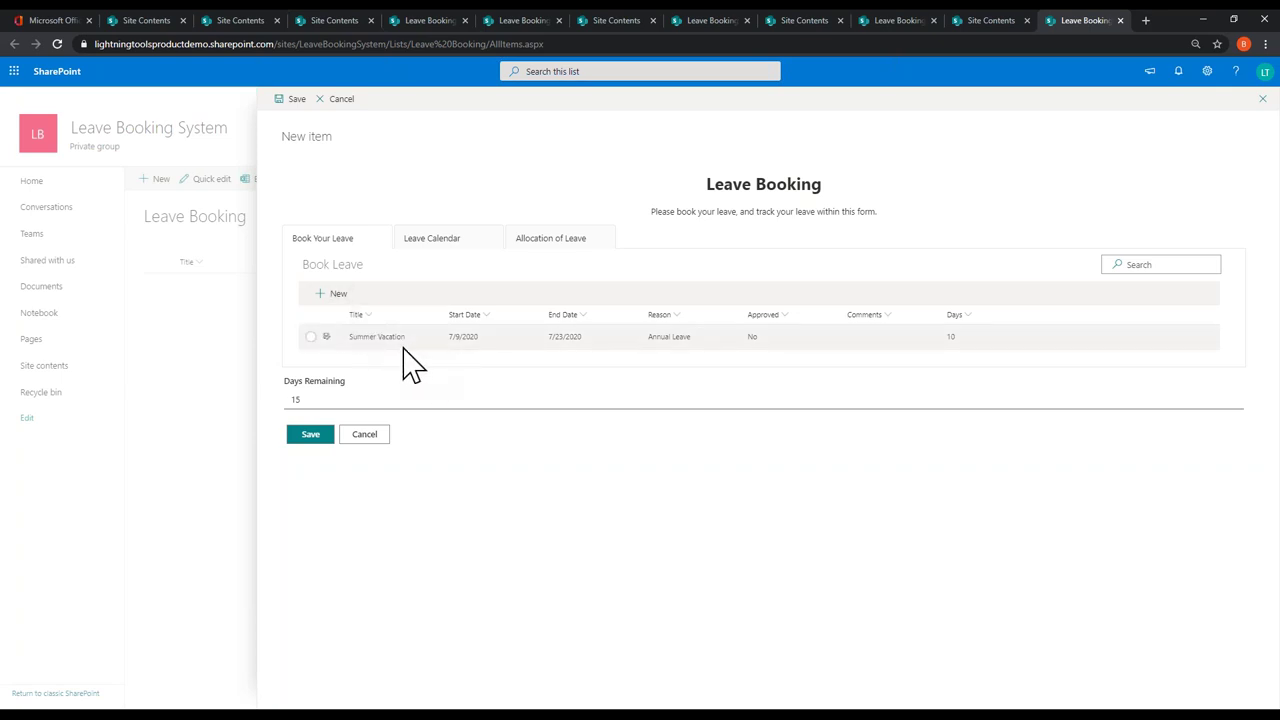
Step: Start a new booking 'Yet another summer vacation' with start 8/9/2020 and end 7/19/2020
left_click(338, 293)
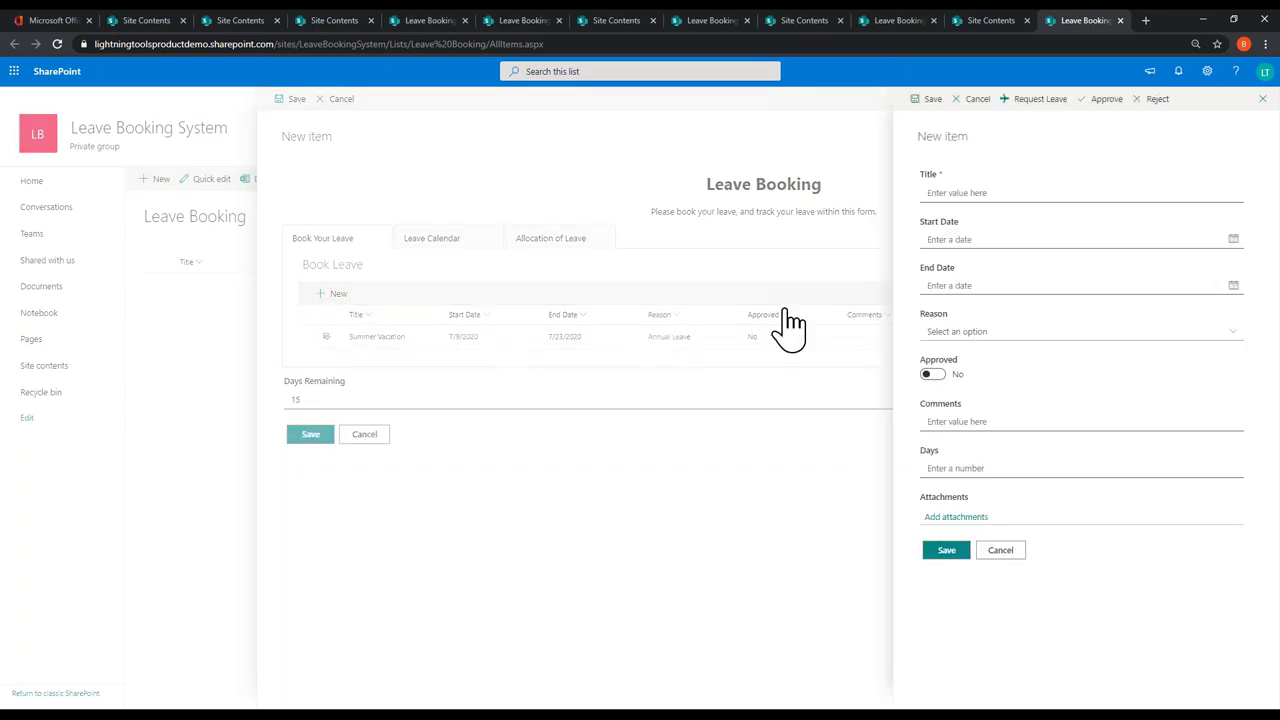
left_click(1008, 192)
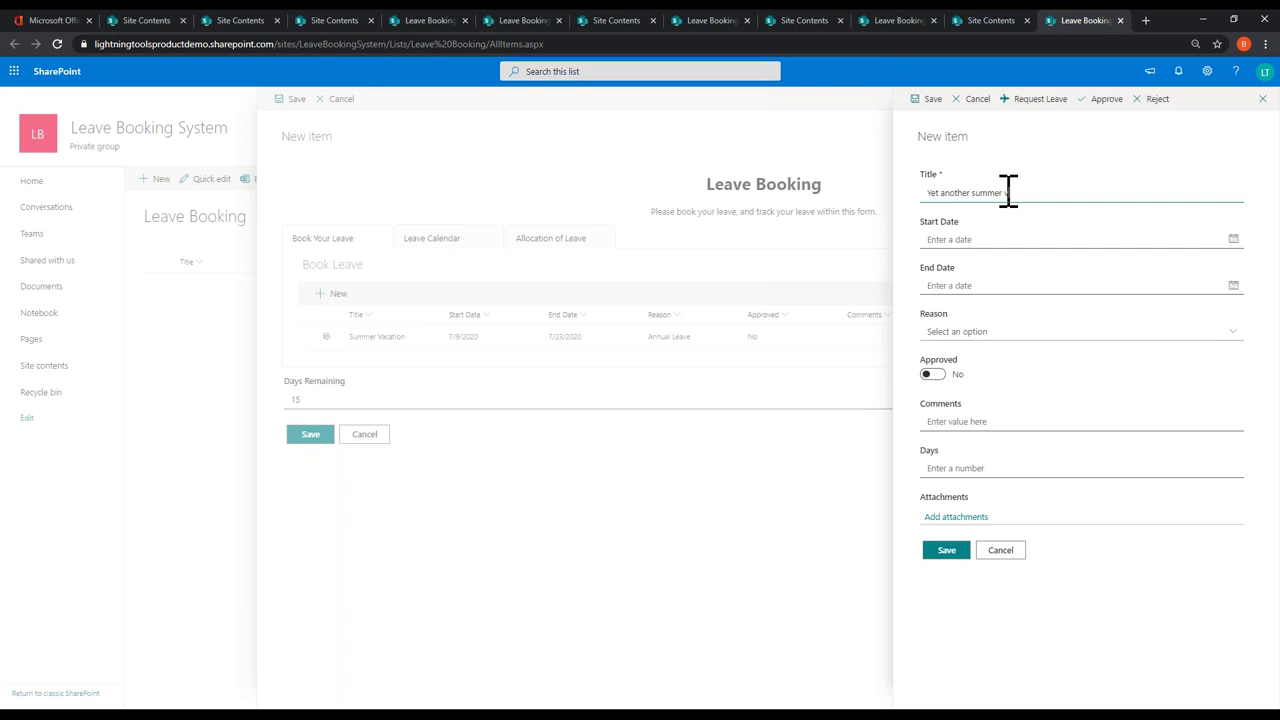
left_click(1233, 240)
left_click(1039, 266)
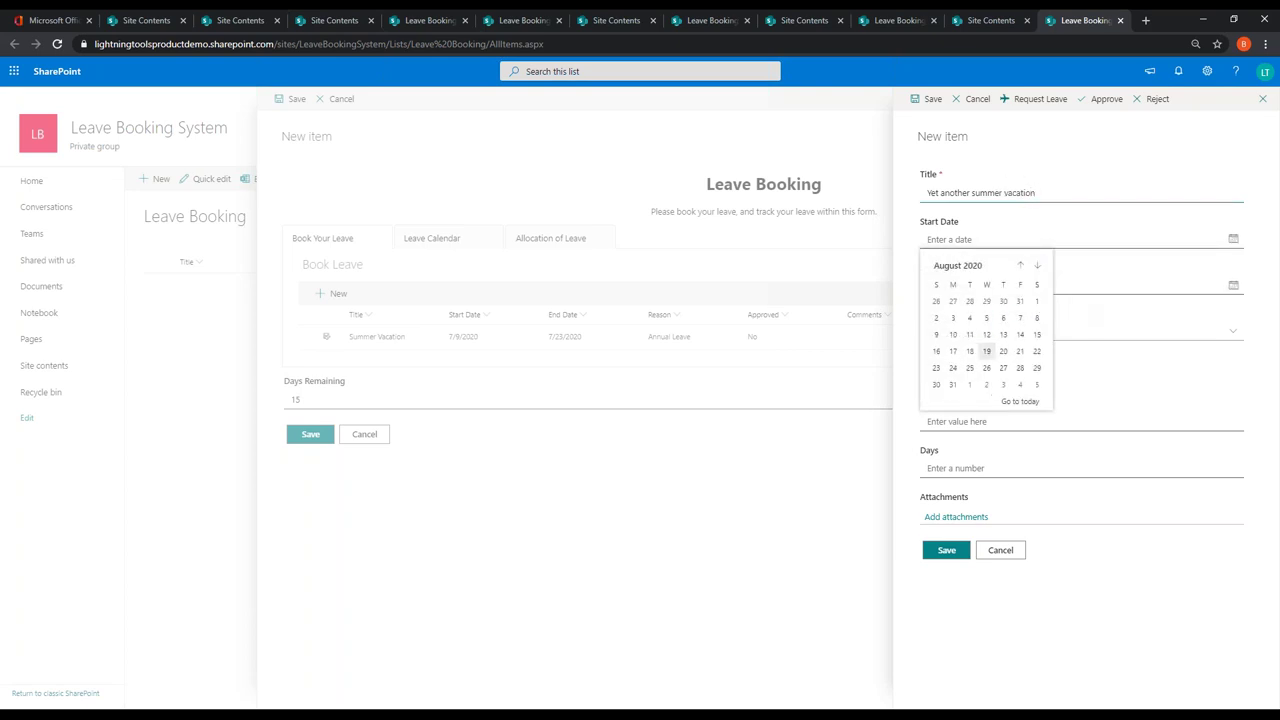
left_click(936, 334)
left_click(1233, 285)
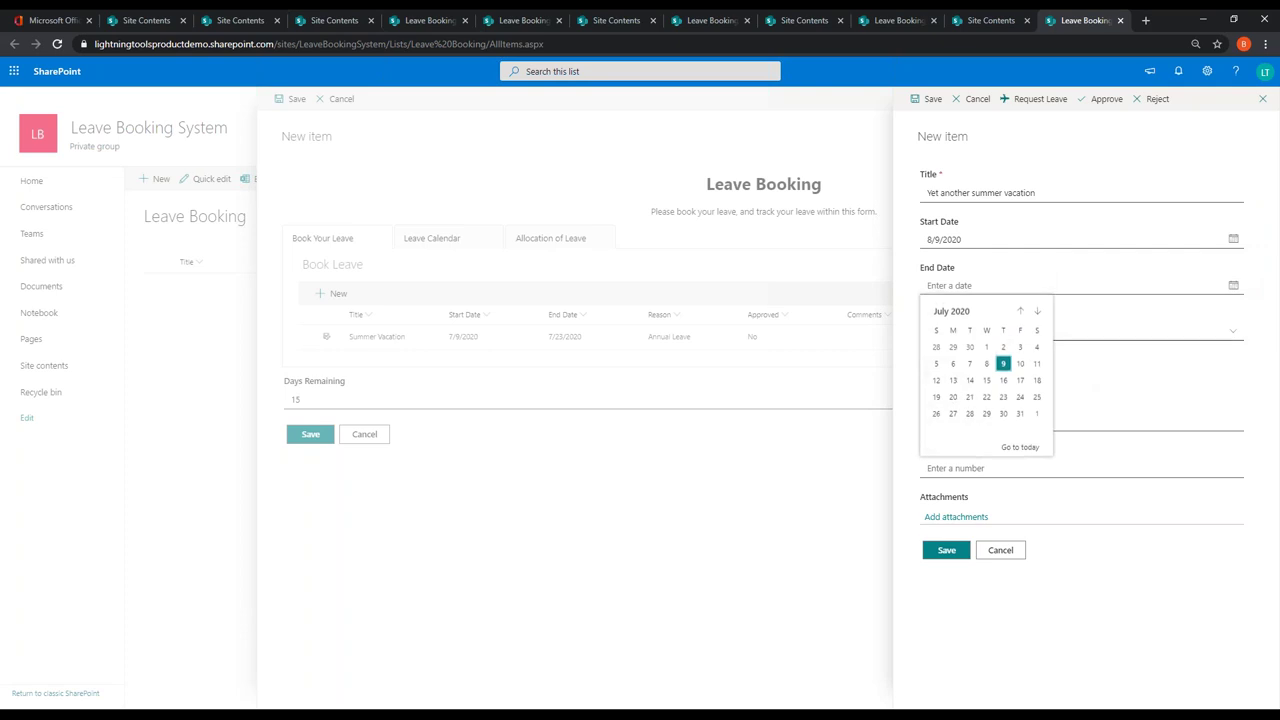
left_click(936, 397)
Step: Choose Annual Leave as the reason, save the booking, and open it for editing
left_click(978, 331)
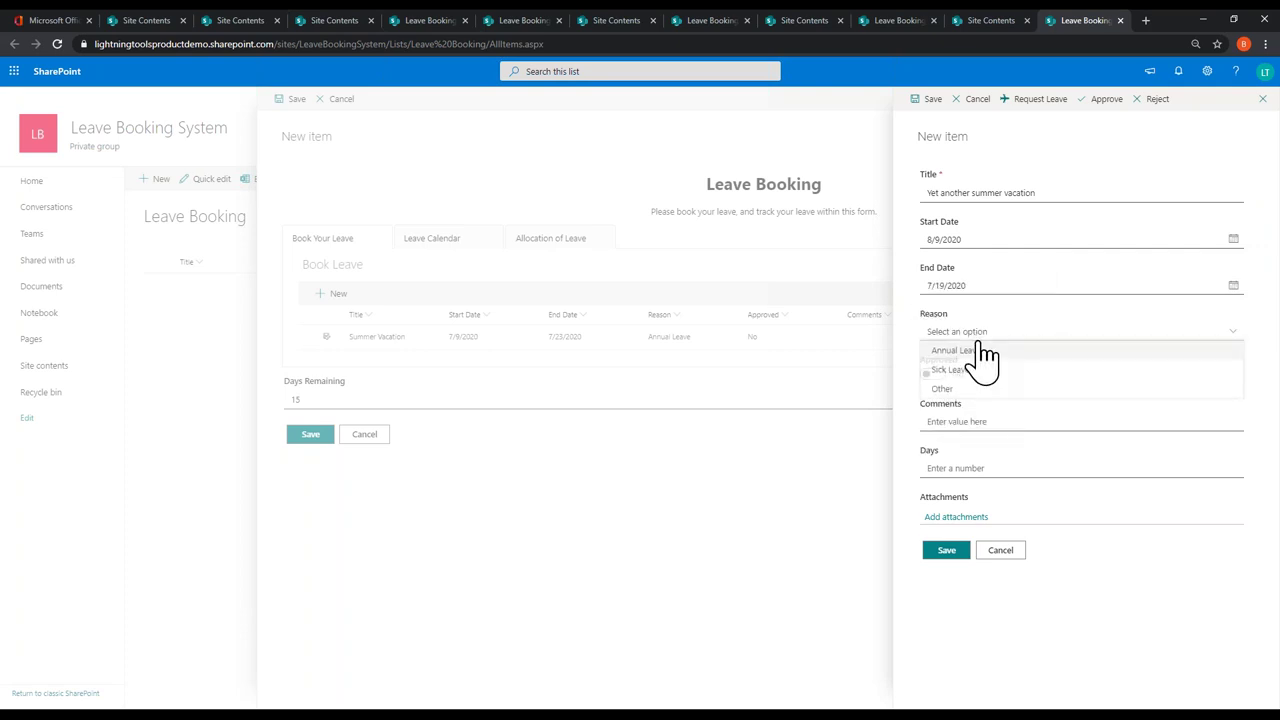
left_click(978, 352)
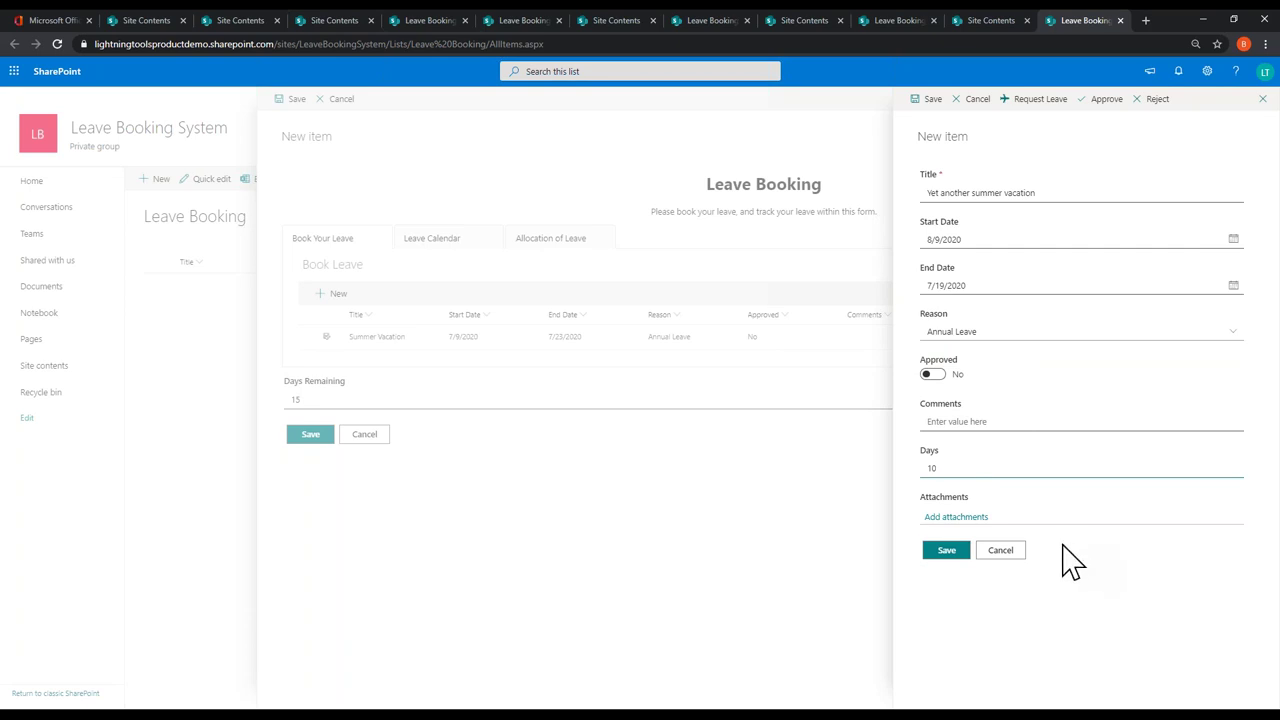
left_click(946, 550)
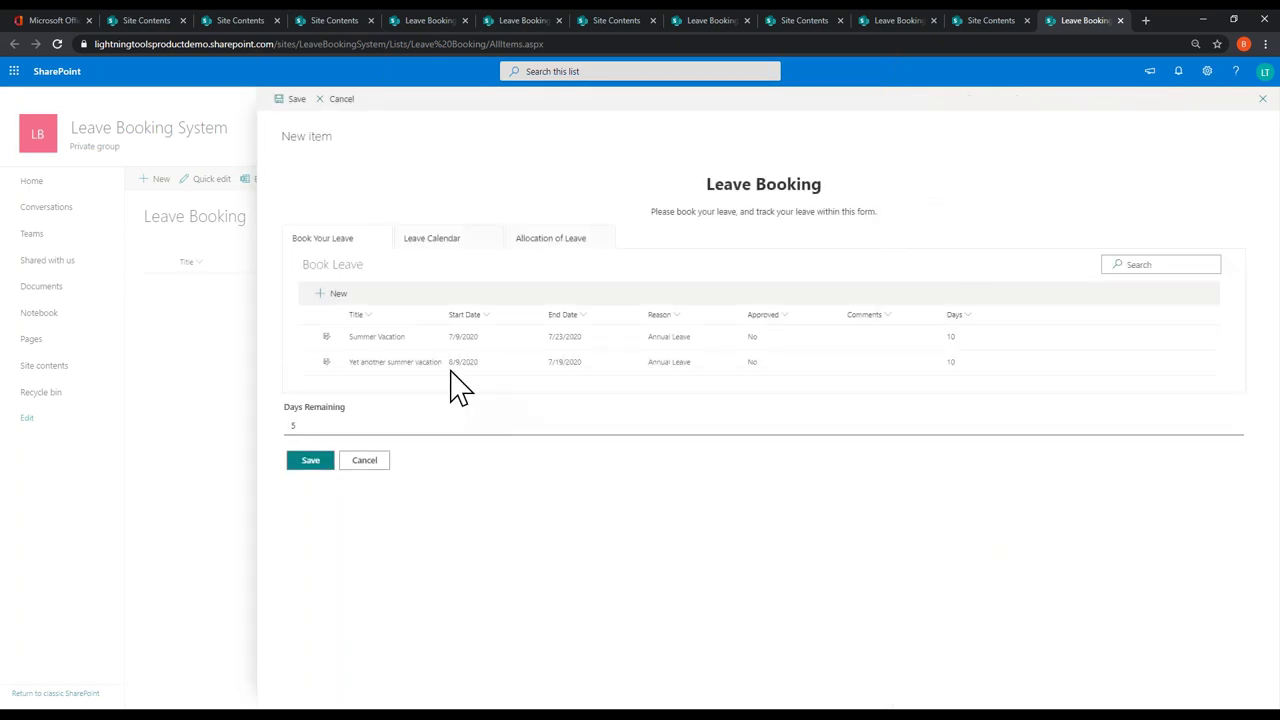
left_click(450, 366)
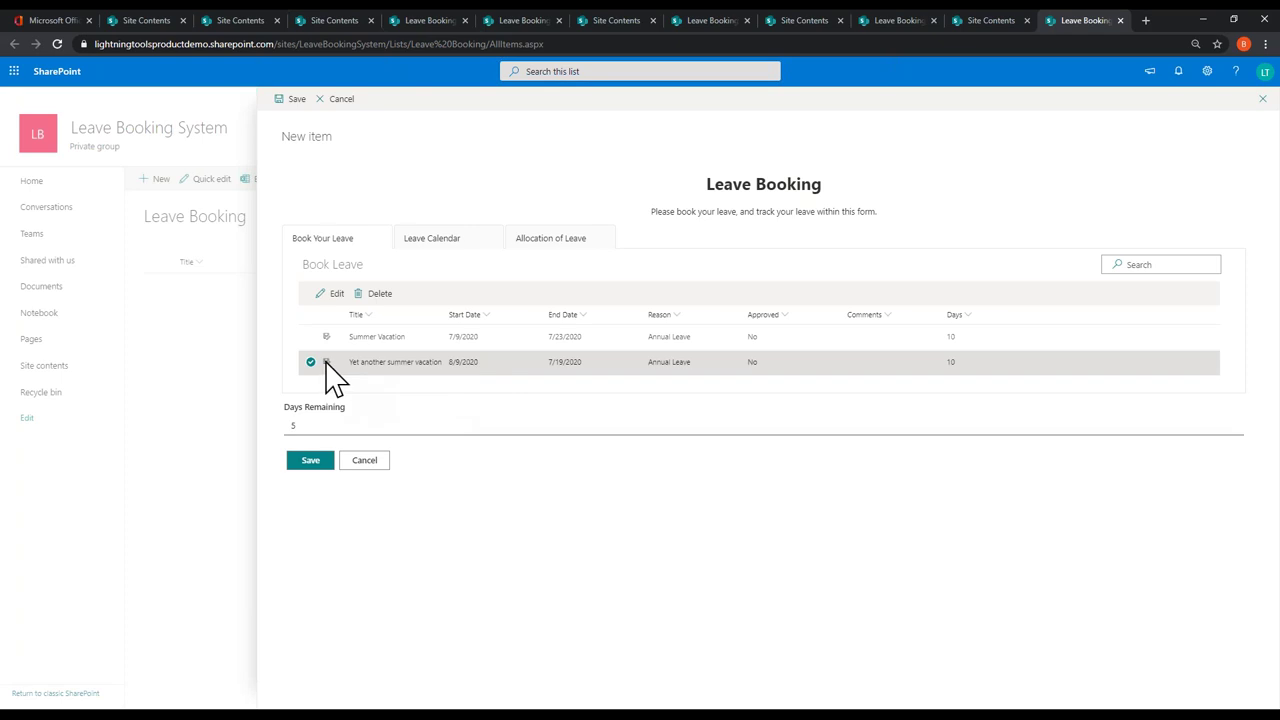
left_click(337, 295)
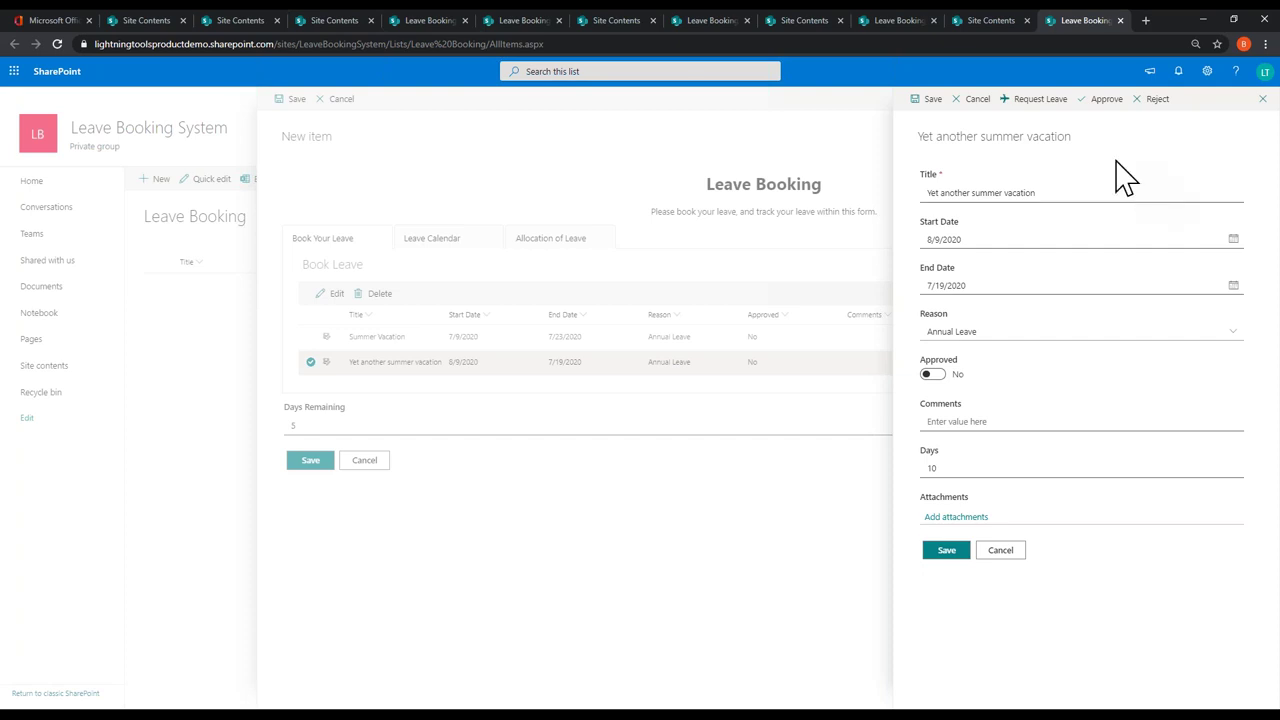
Step: Approve and save 'Yet another summer vacation', then bring up the Microsoft 365 app list
left_click(1105, 99)
left_click(946, 553)
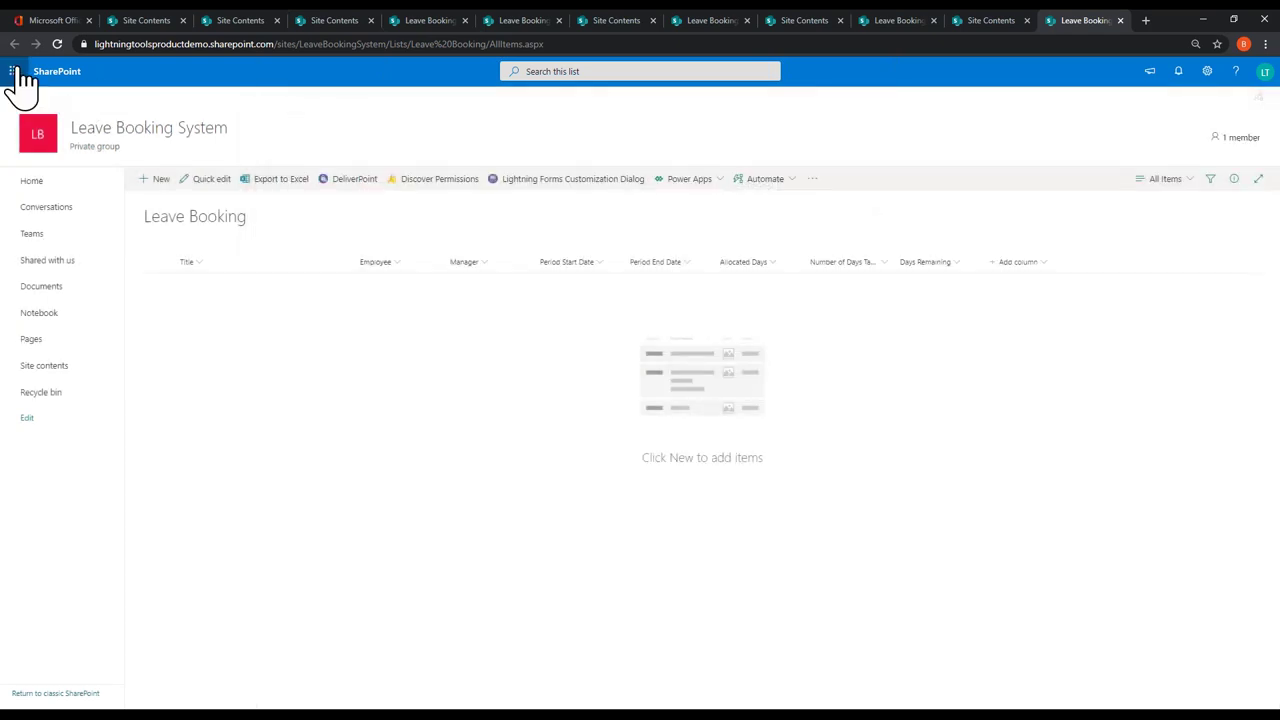
left_click(14, 72)
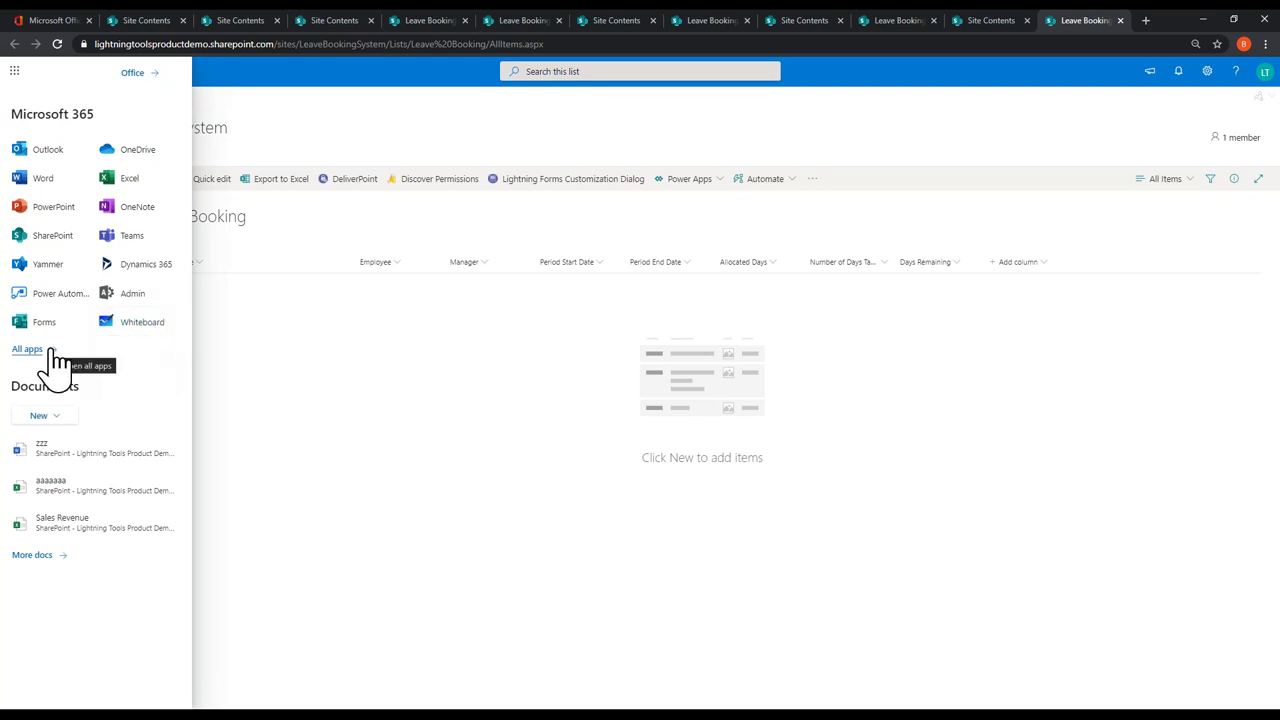
Step: In Outlook, read the Holiday Approved and Holiday Request emails, then close the mail tab
left_click(55, 162)
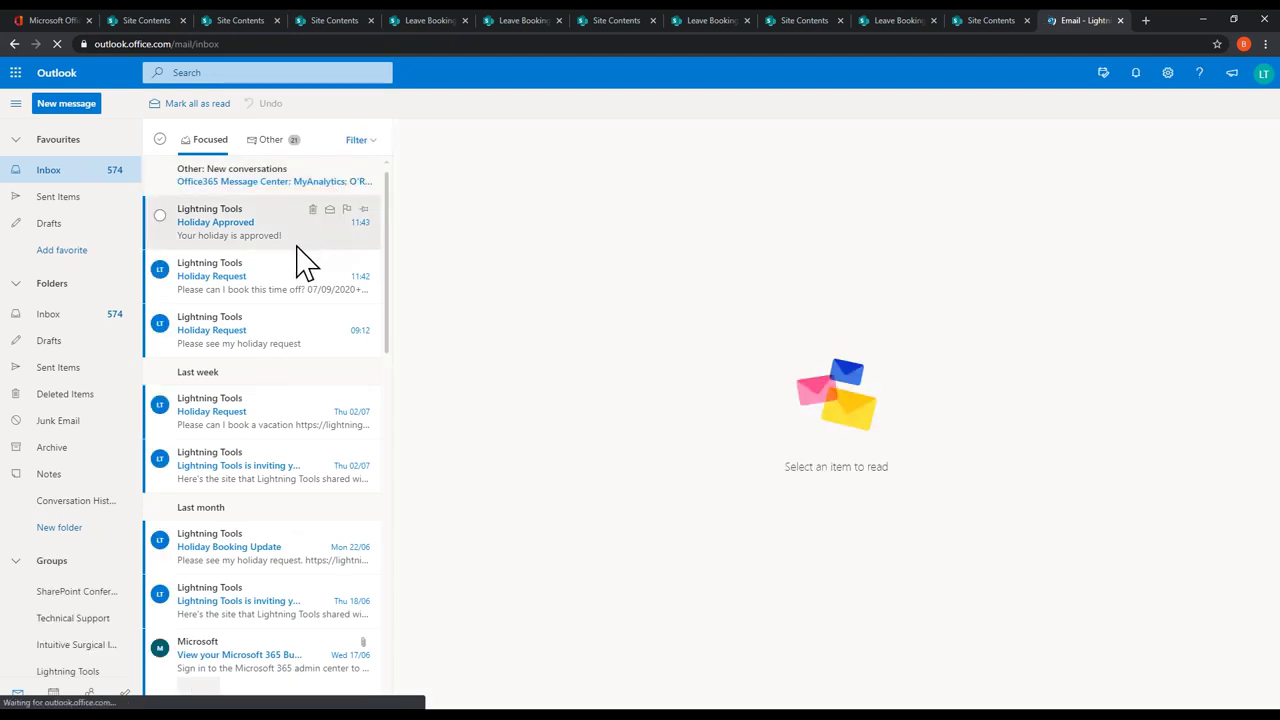
left_click(161, 238)
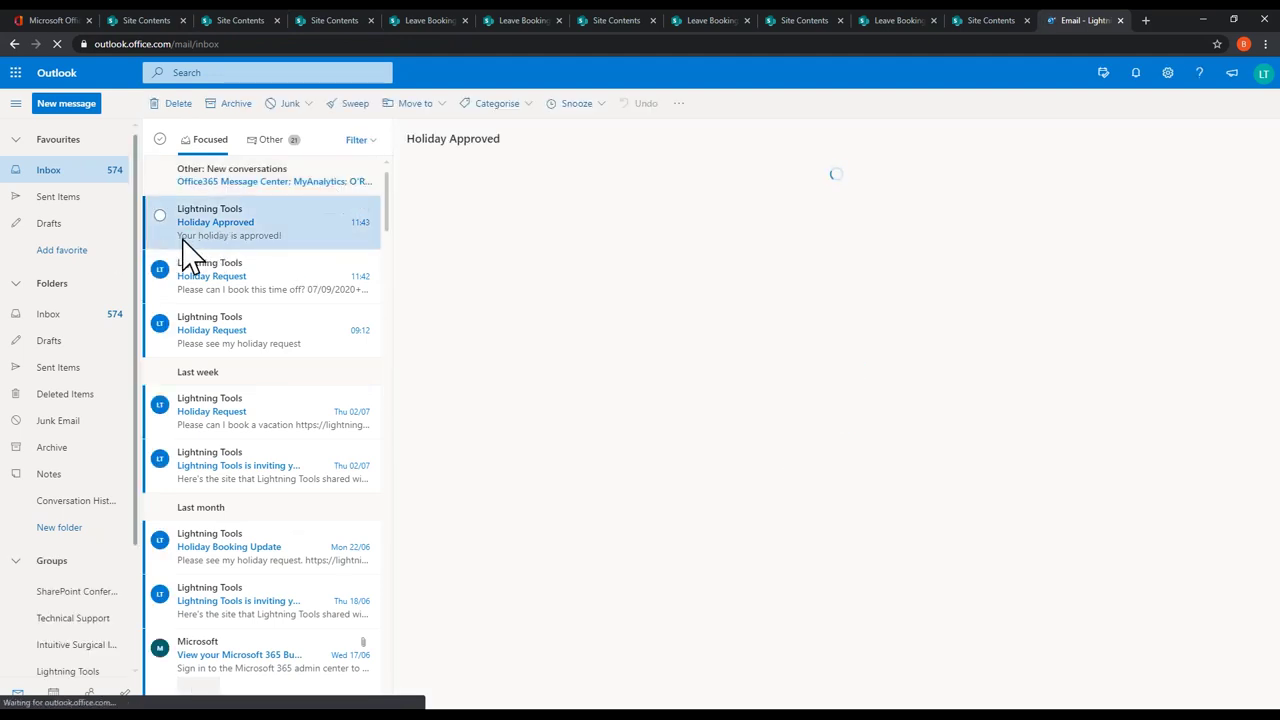
left_click(278, 286)
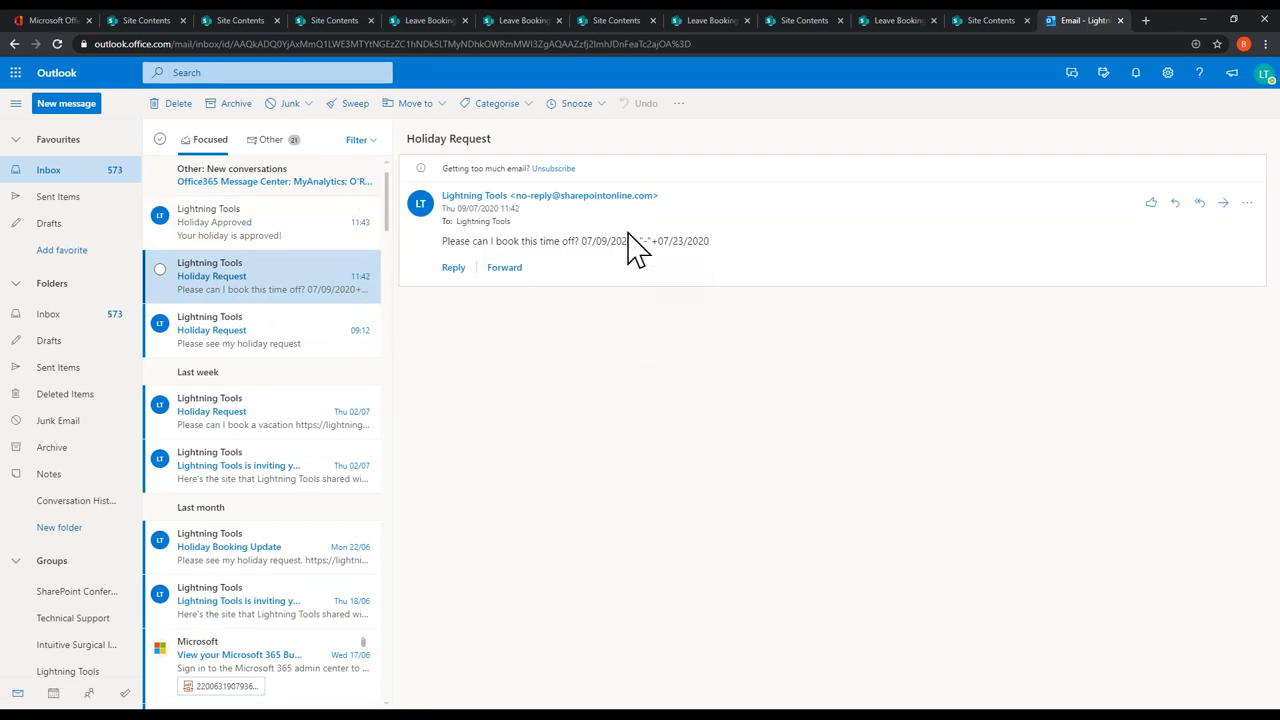
left_click(172, 238)
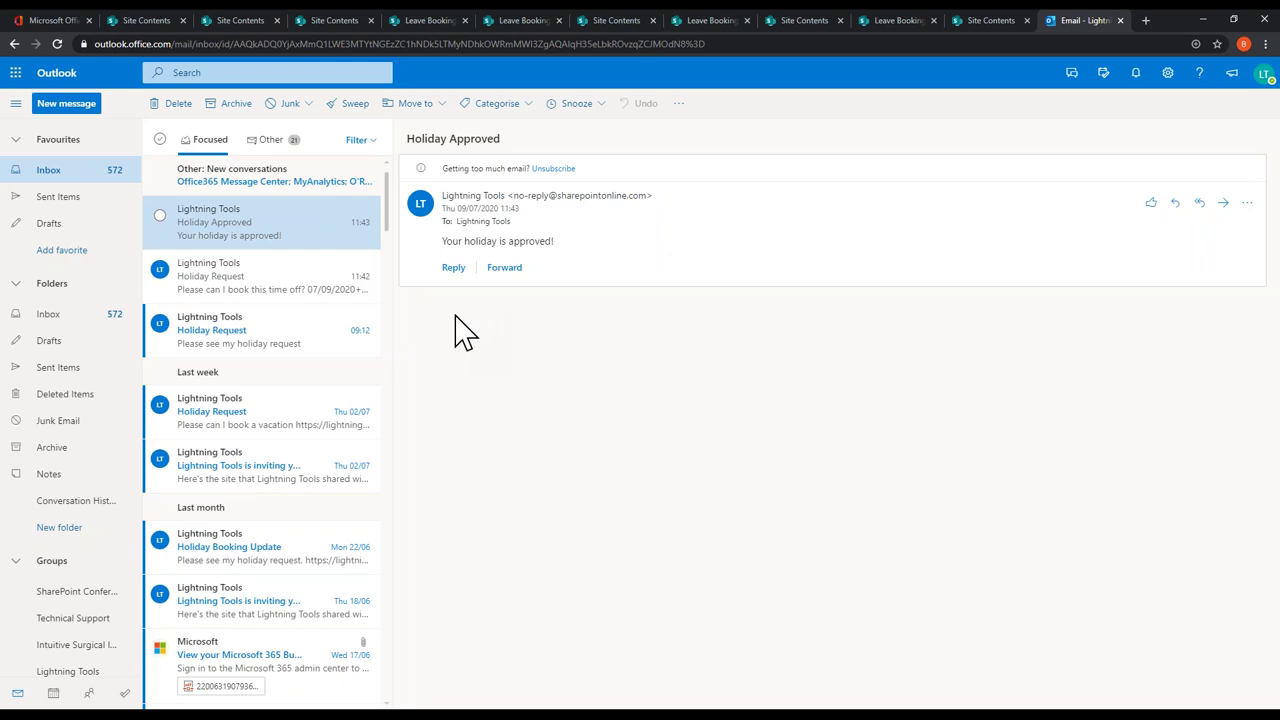
left_click(1120, 20)
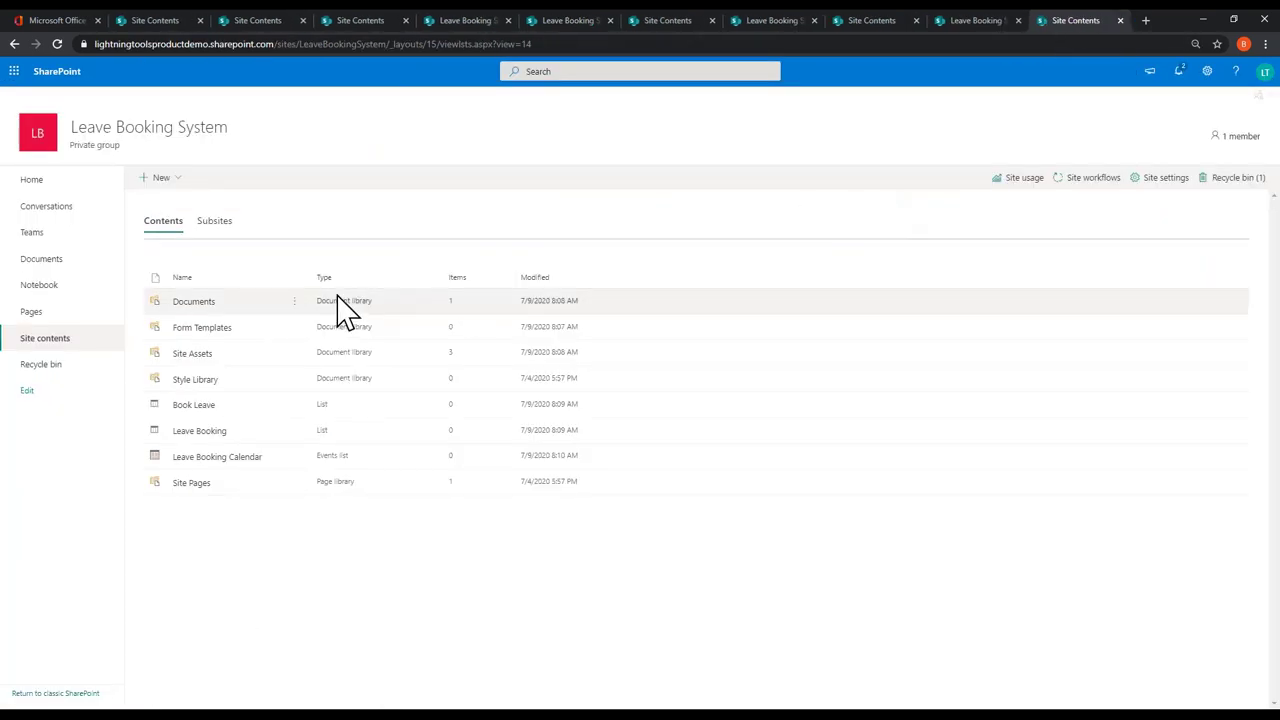
Step: View the Leave Booking Calendar and Book Leave list, then return to the empty Leave Booking list
left_click(218, 458)
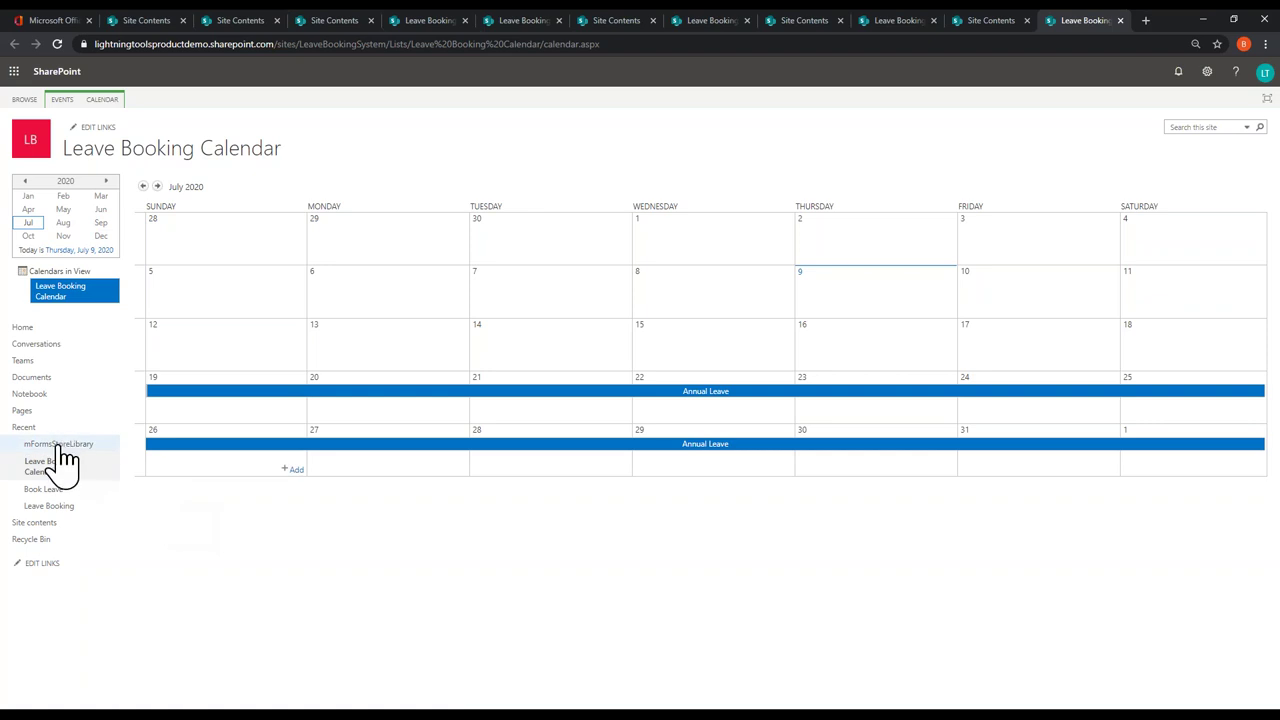
left_click(85, 526)
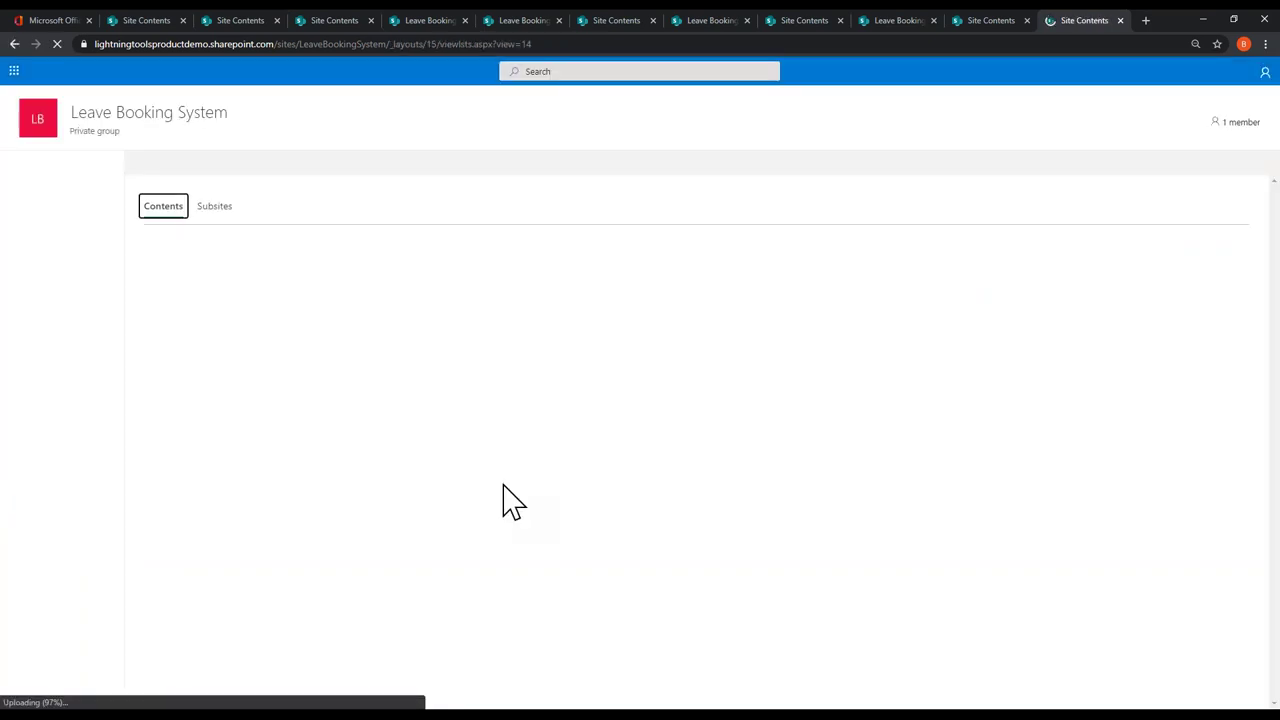
left_click(204, 392)
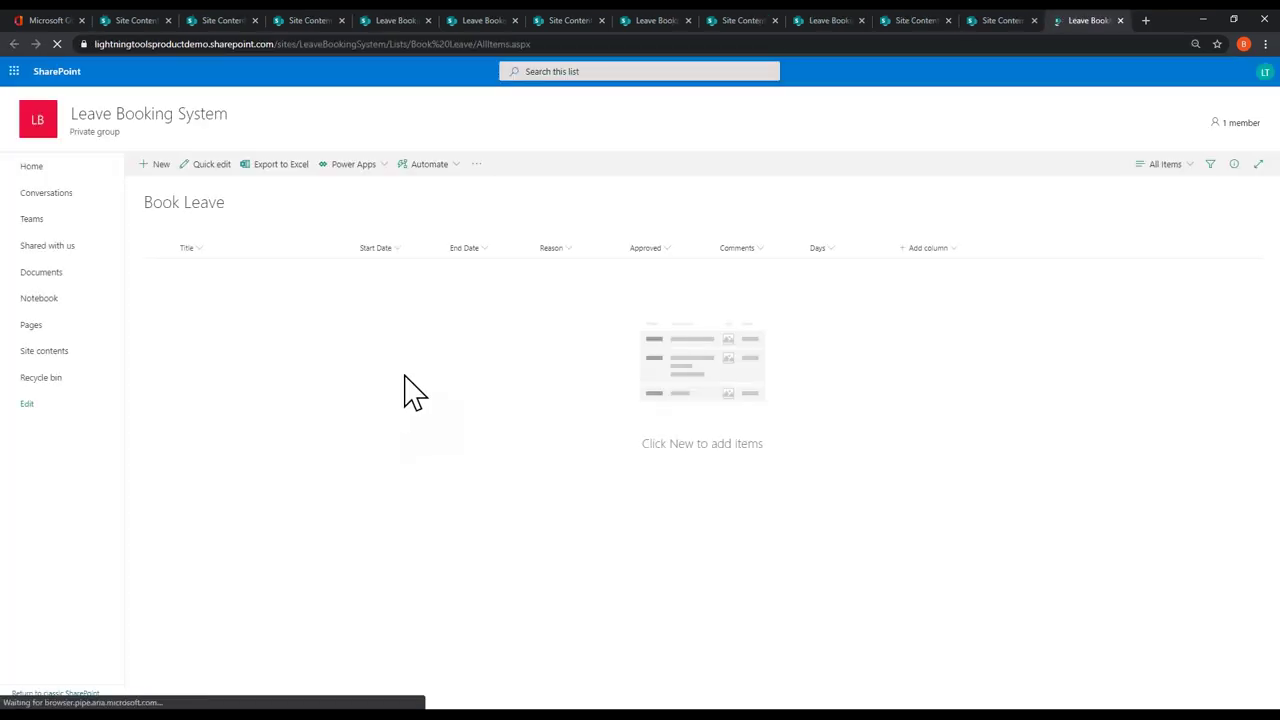
left_click(62, 368)
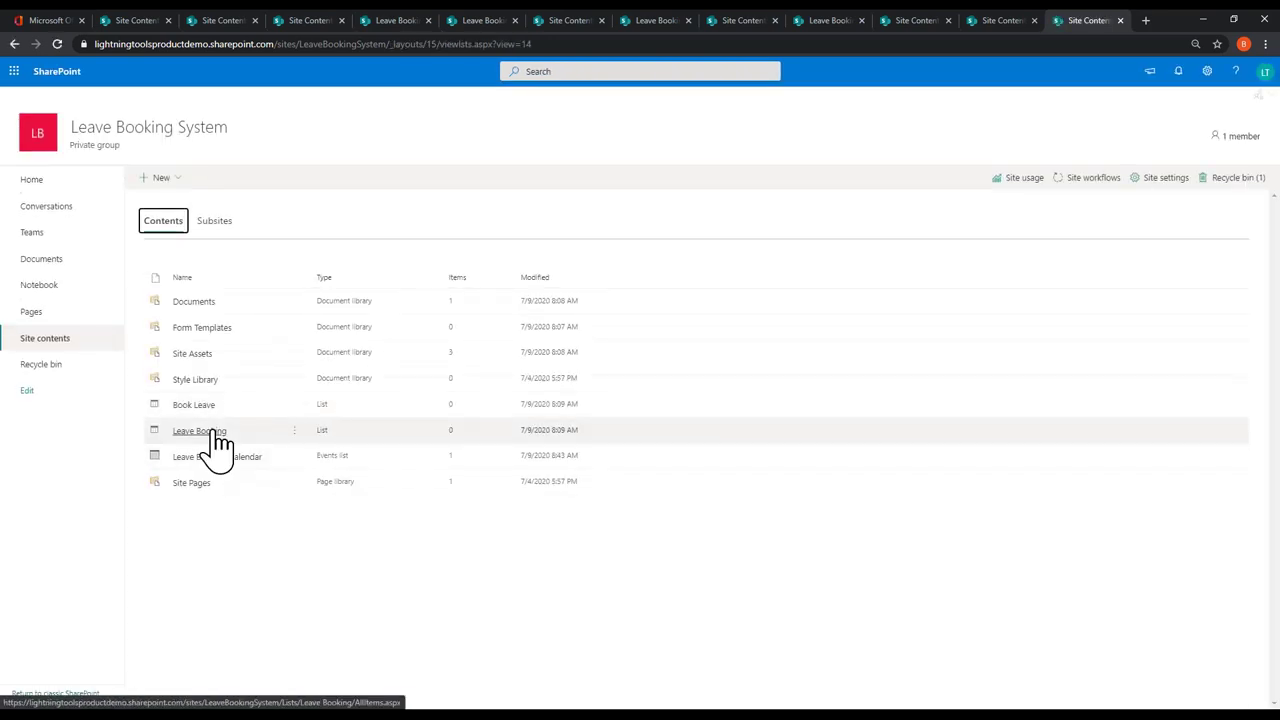
left_click(205, 431)
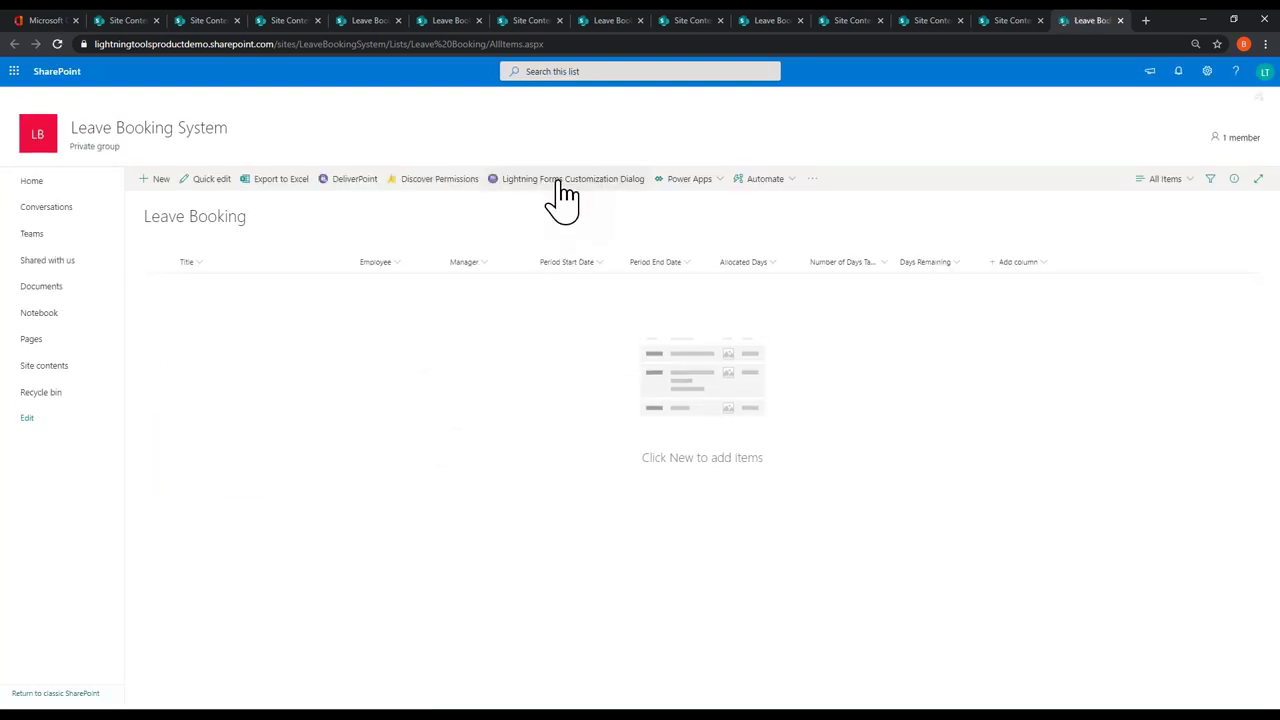
Step: Open and close the NewForm.aspx designer from Status of forms, then dismiss the status dialog
left_click(584, 185)
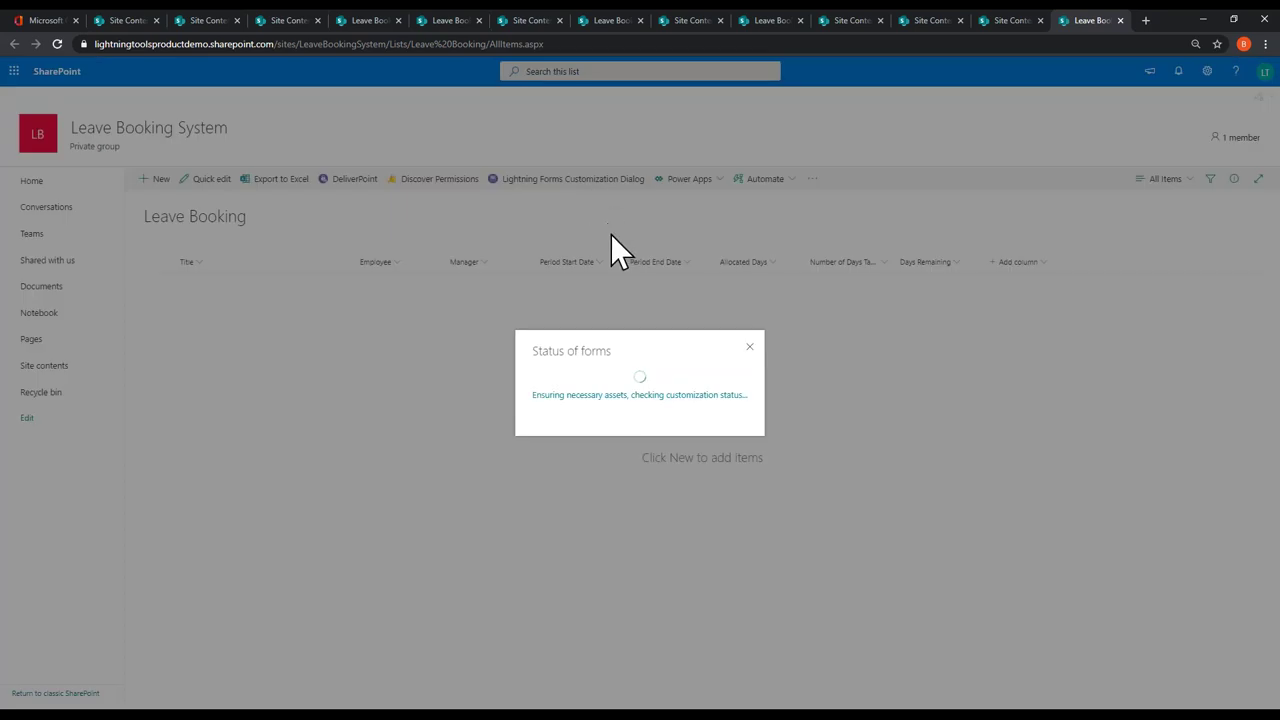
left_click(714, 350)
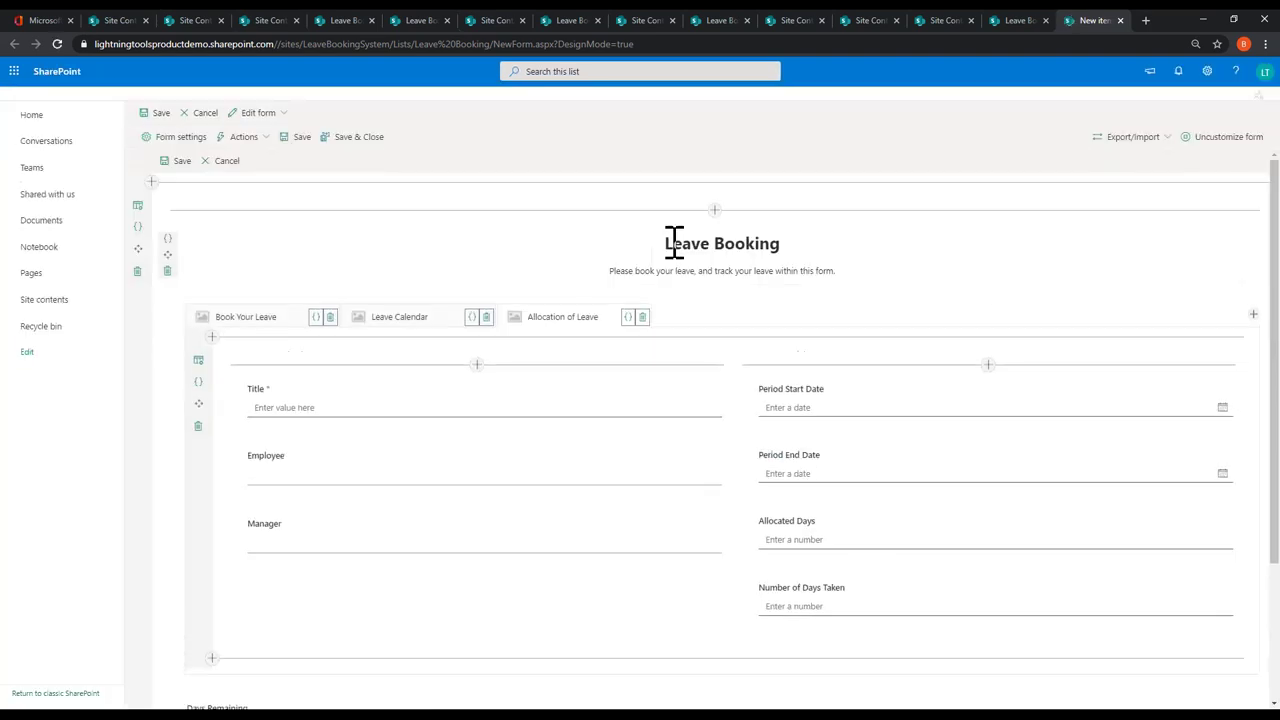
left_click(1120, 20)
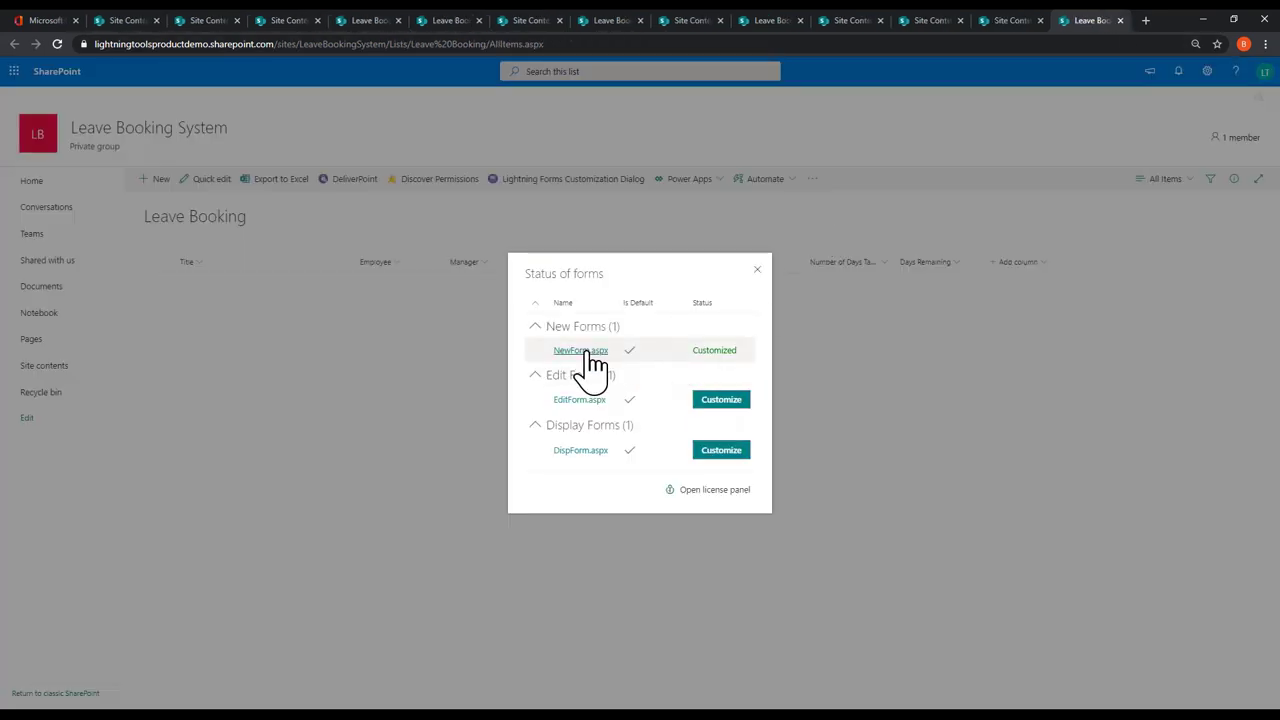
left_click(588, 350)
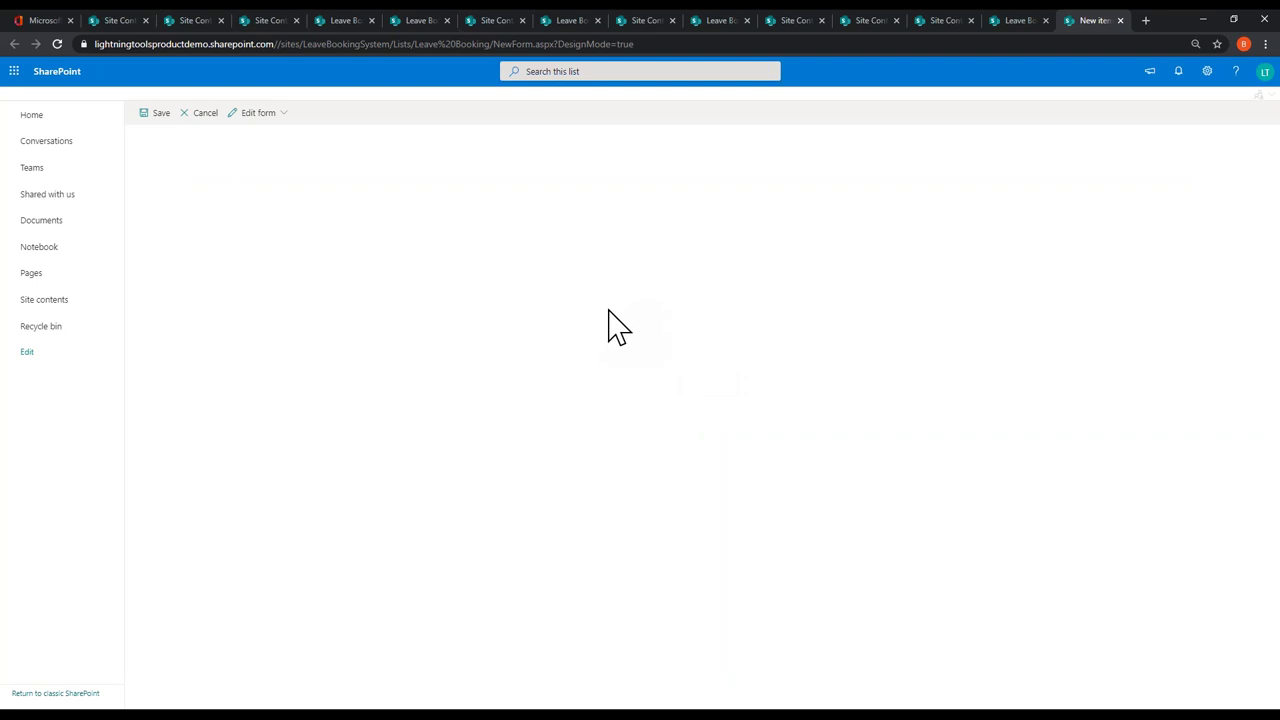
left_click(1120, 21)
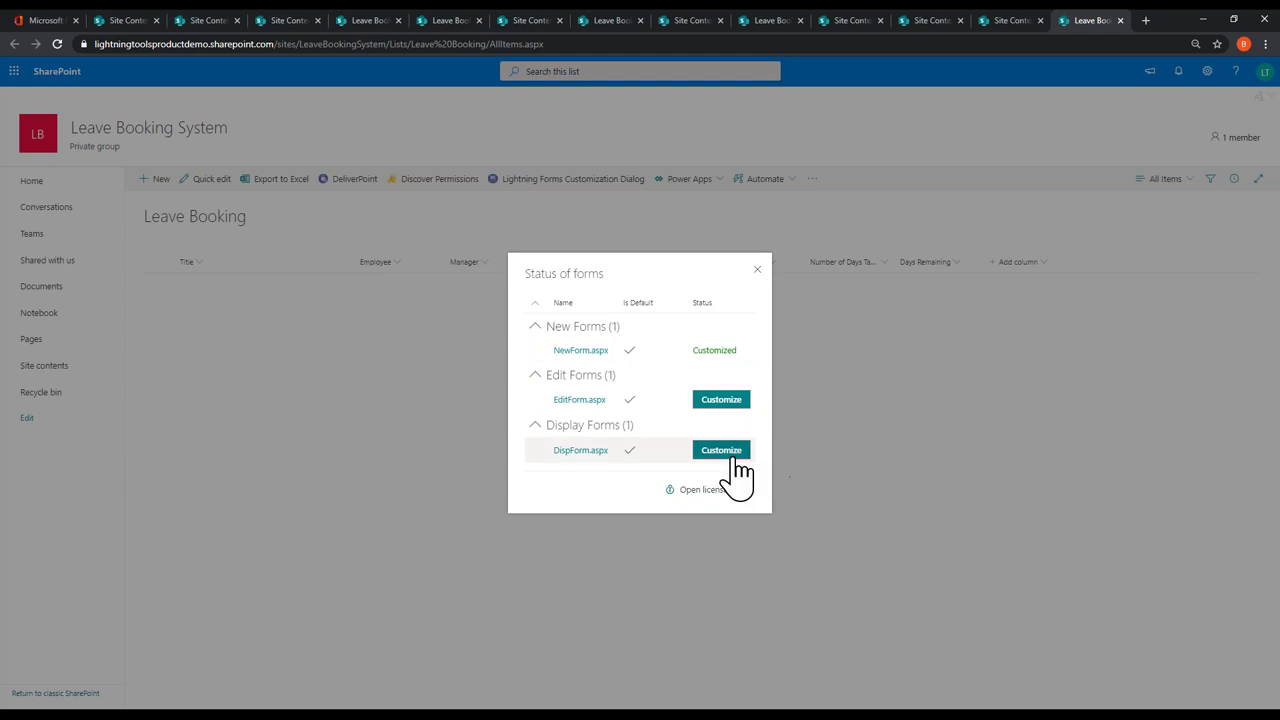
left_click(584, 352)
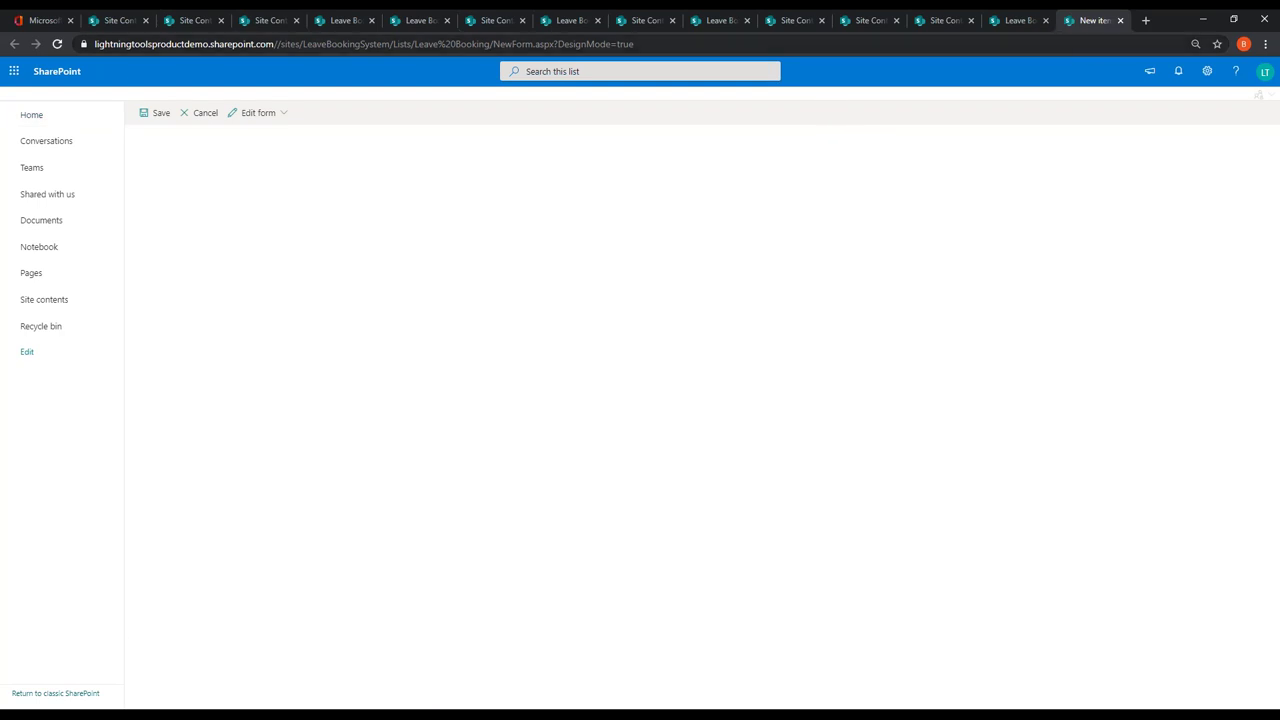
left_click(1120, 20)
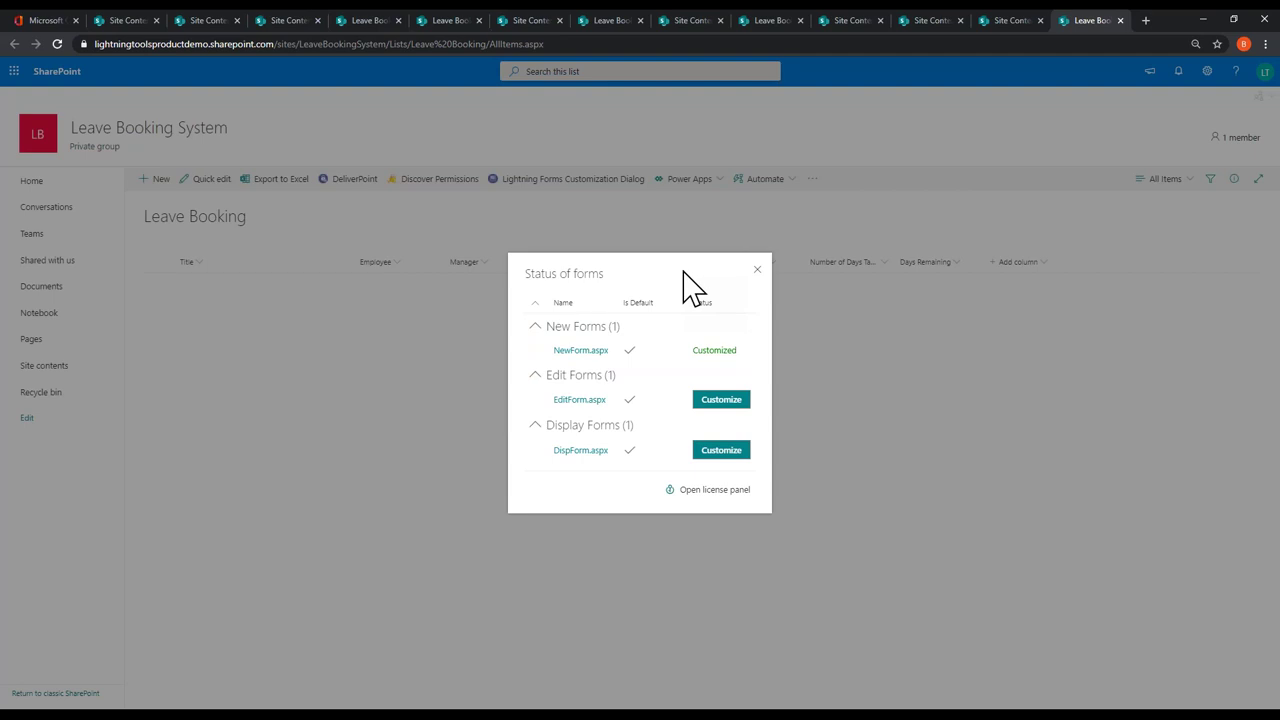
left_click(757, 270)
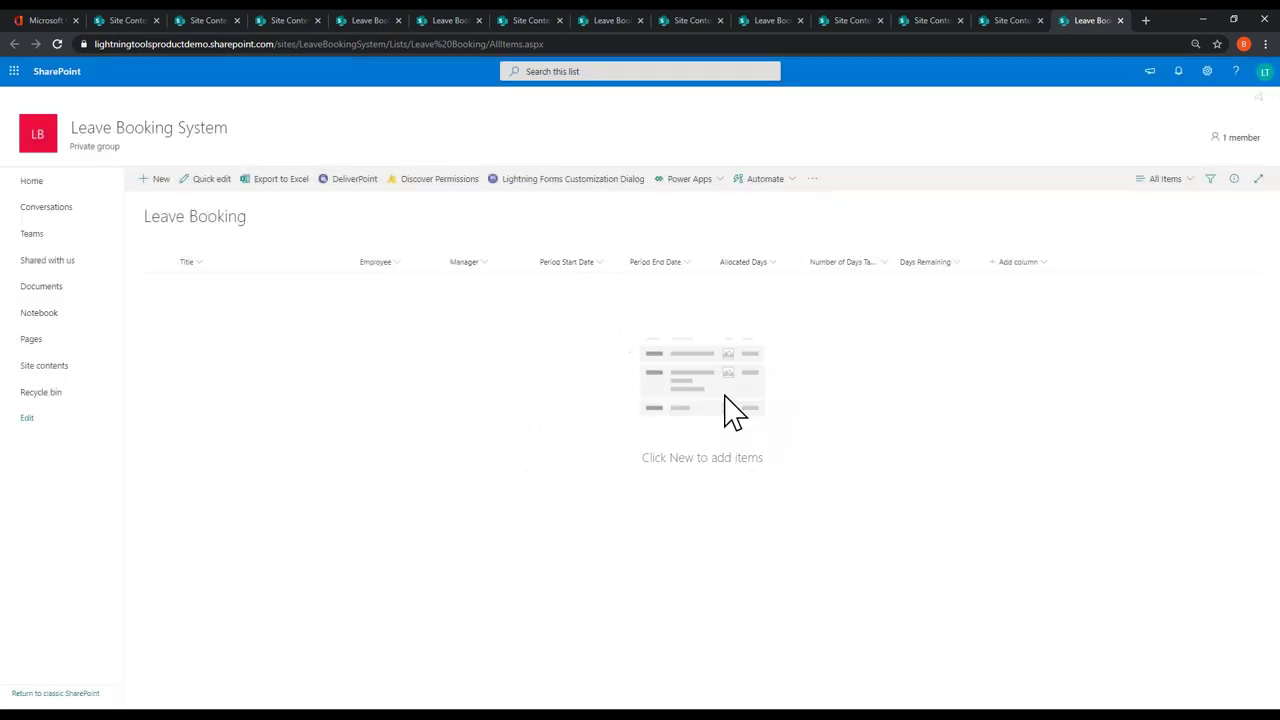
Step: Export the Book Leave NewForm.aspx customization as a JSON file, then save and close the designer
left_click(55, 367)
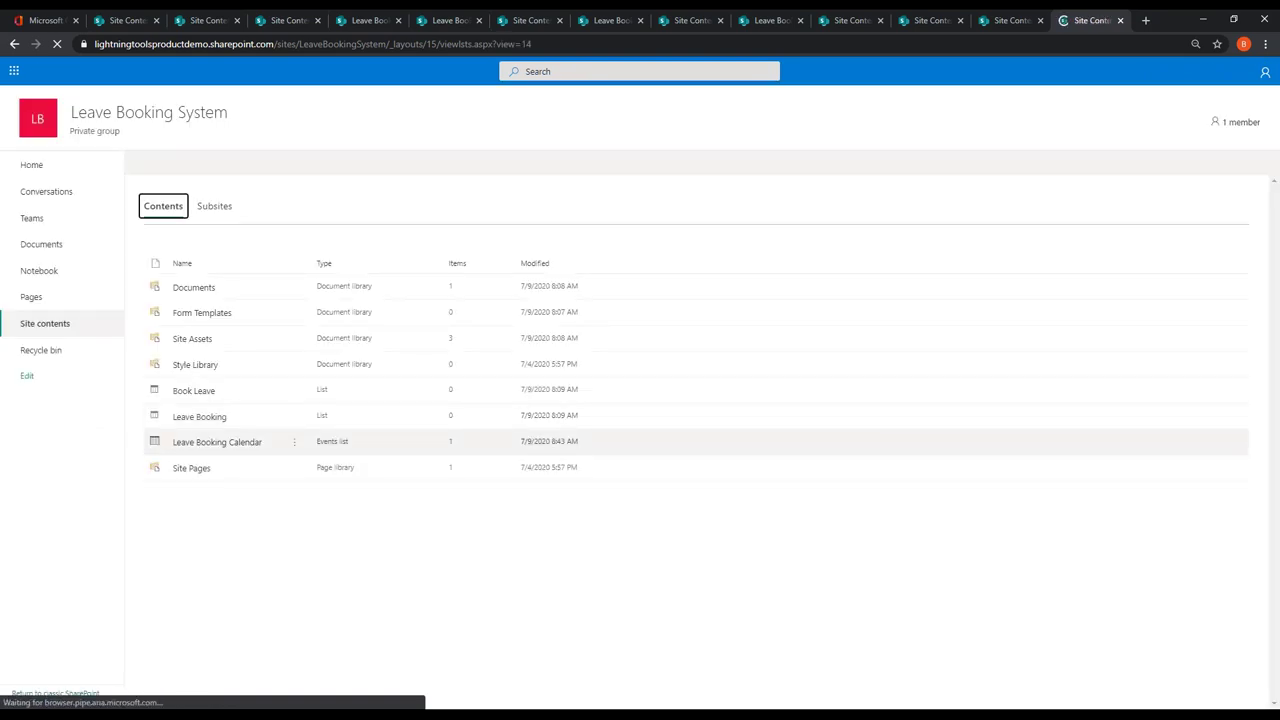
left_click(208, 410)
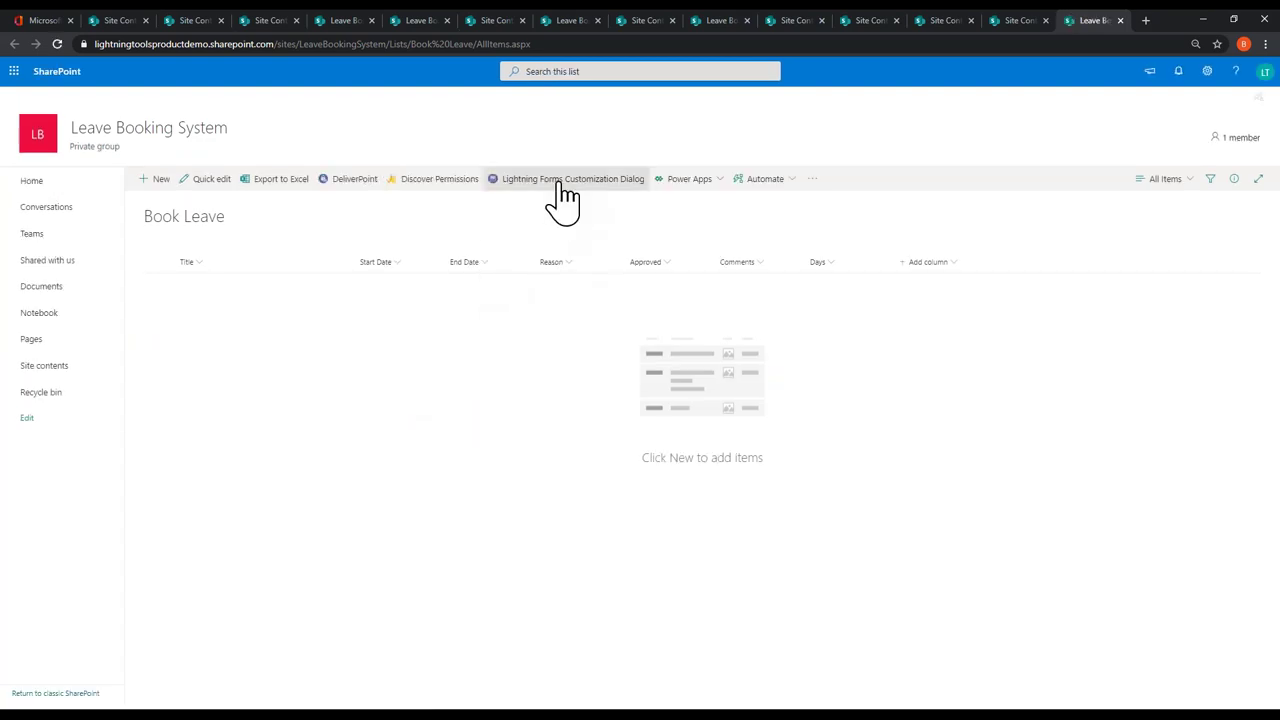
left_click(557, 180)
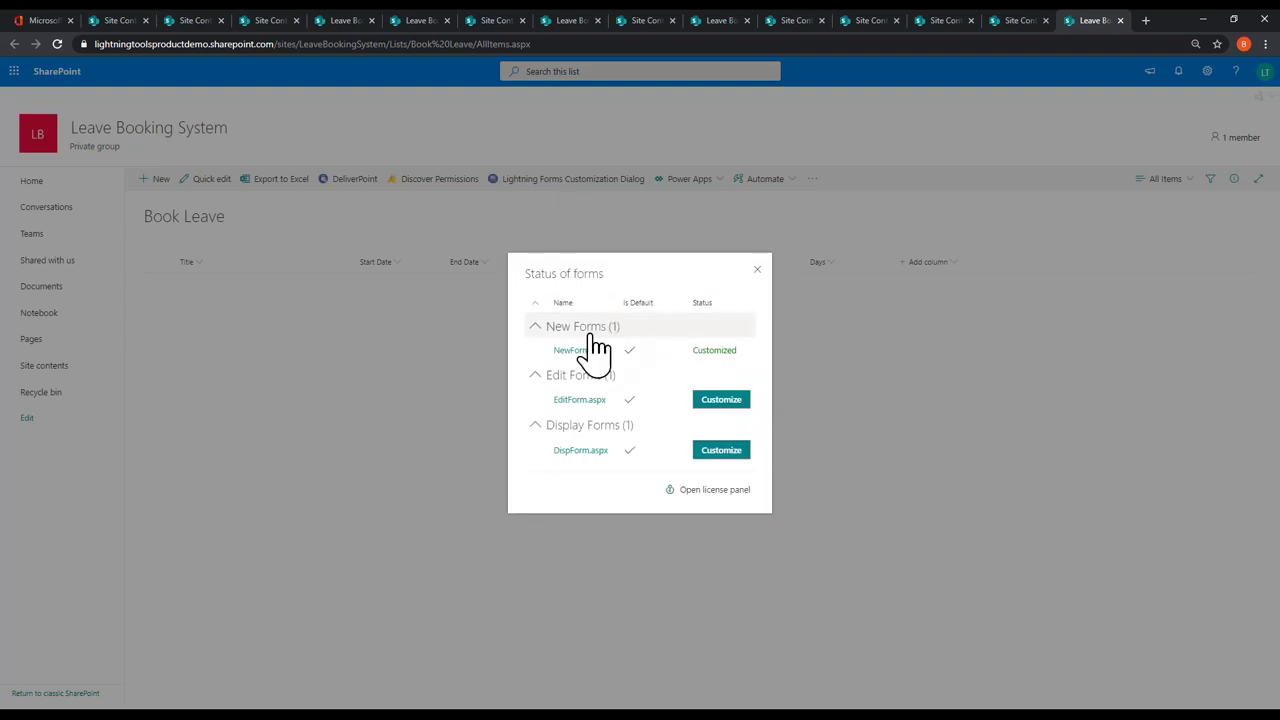
left_click(589, 349)
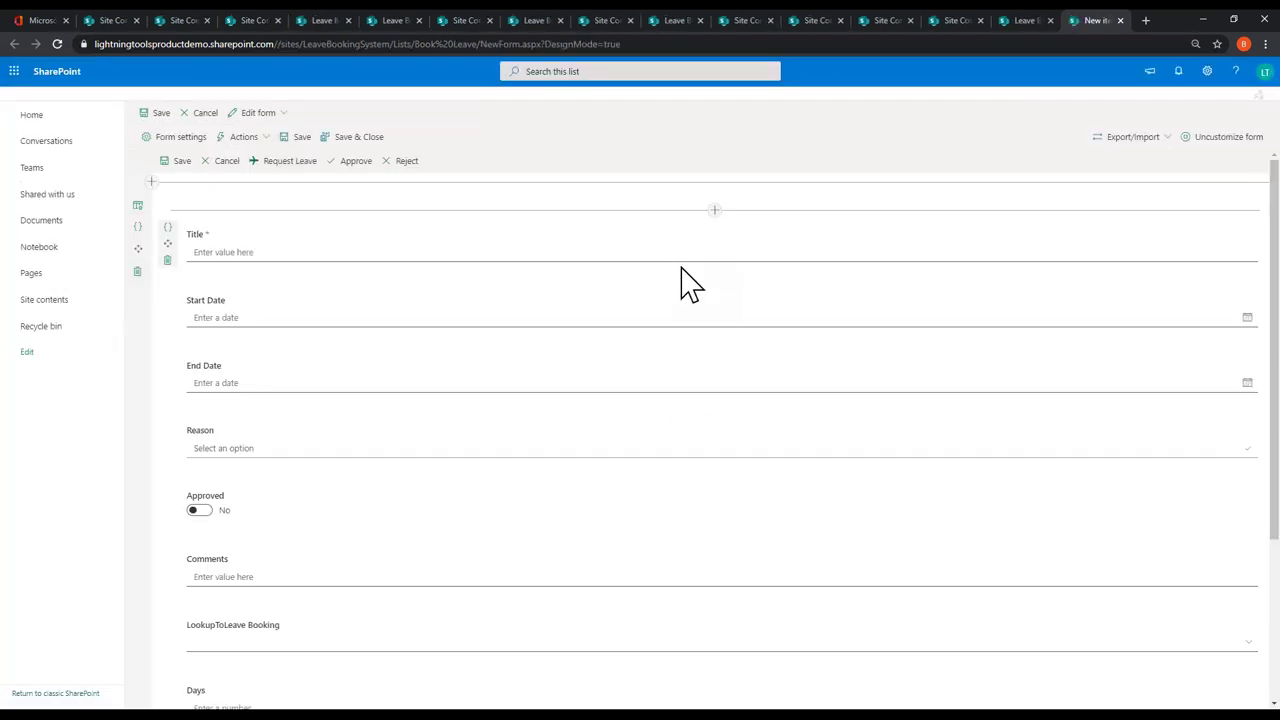
left_click(1150, 138)
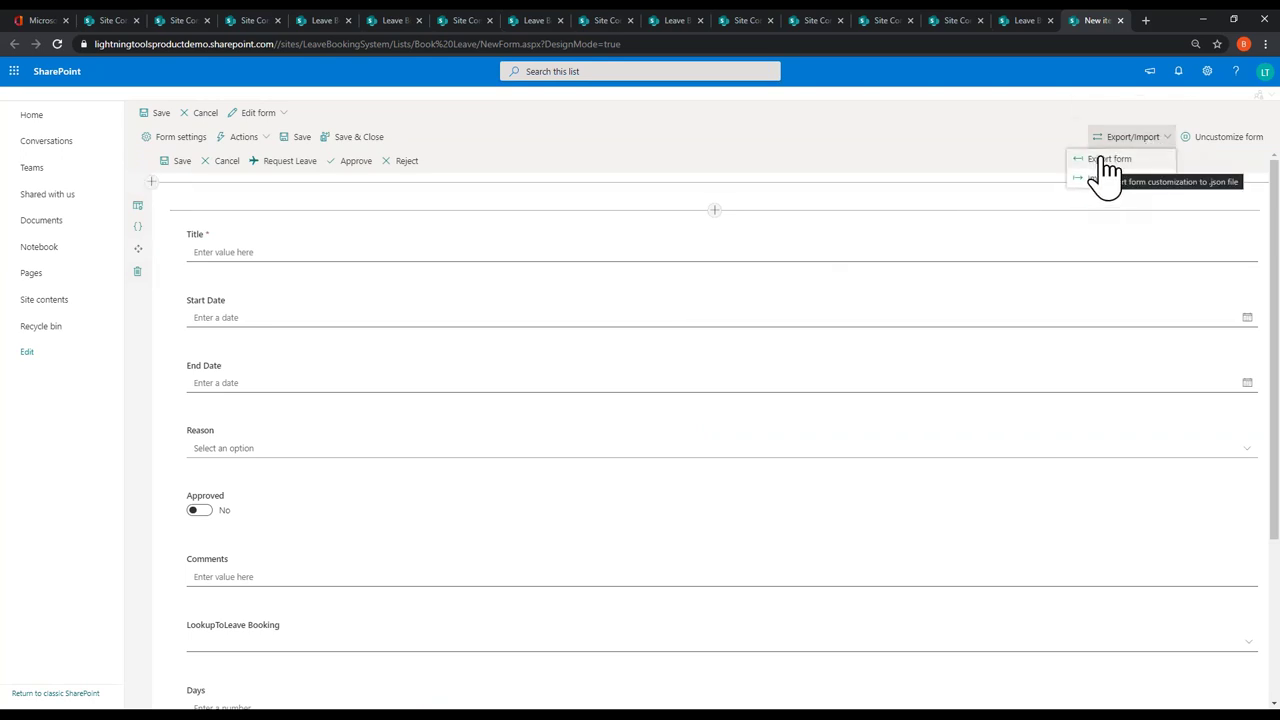
left_click(1118, 160)
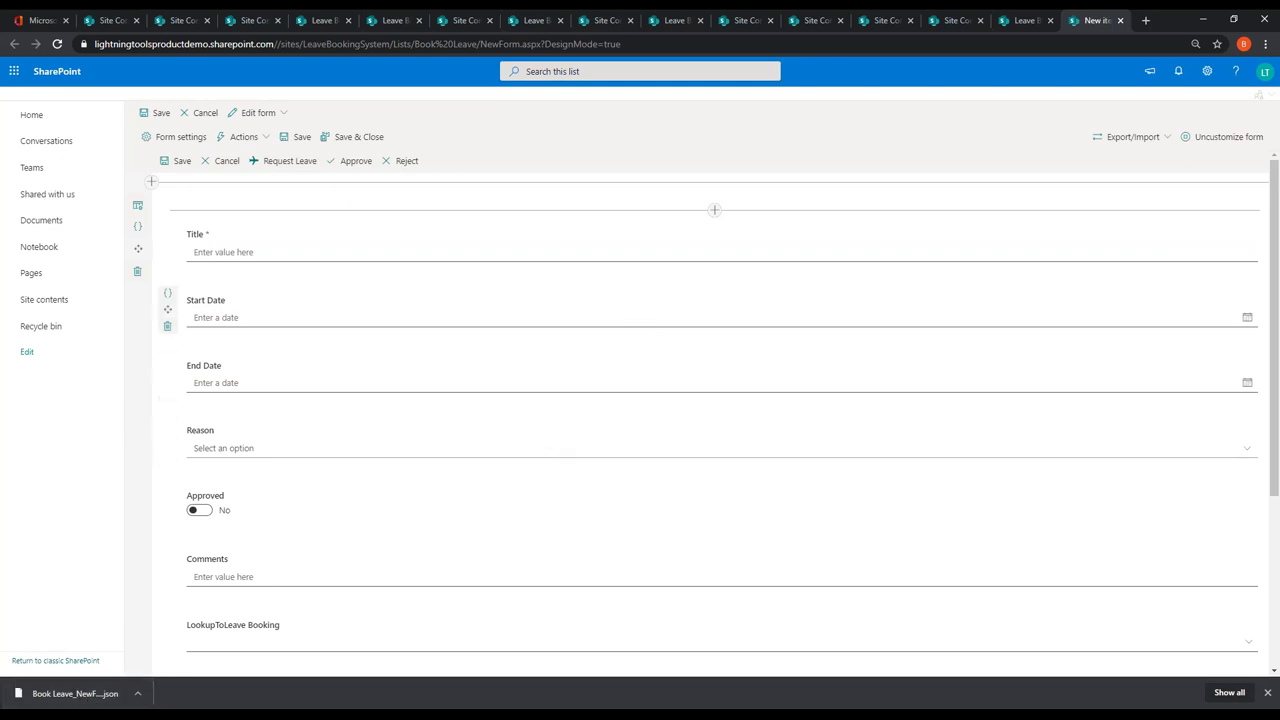
left_click(352, 140)
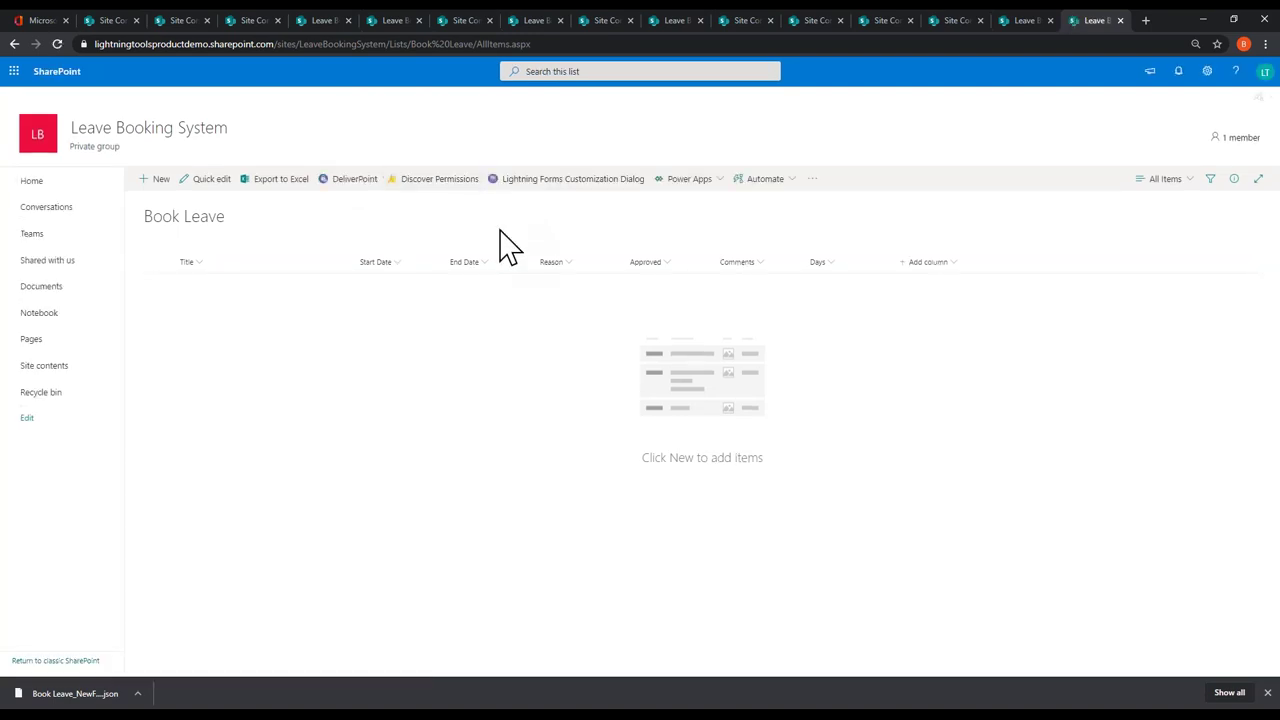
Step: Mark Book Leave's EditForm.aspx as customized and add a test item titled 'dd'
left_click(605, 180)
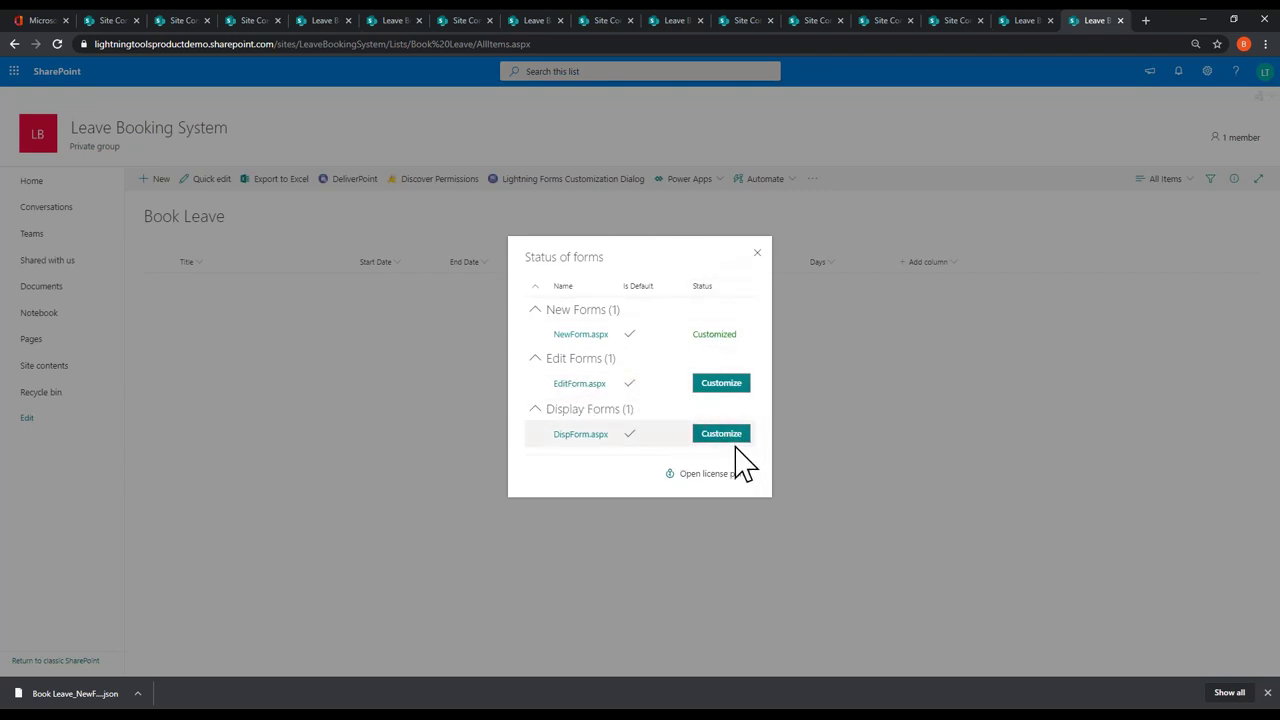
left_click(726, 398)
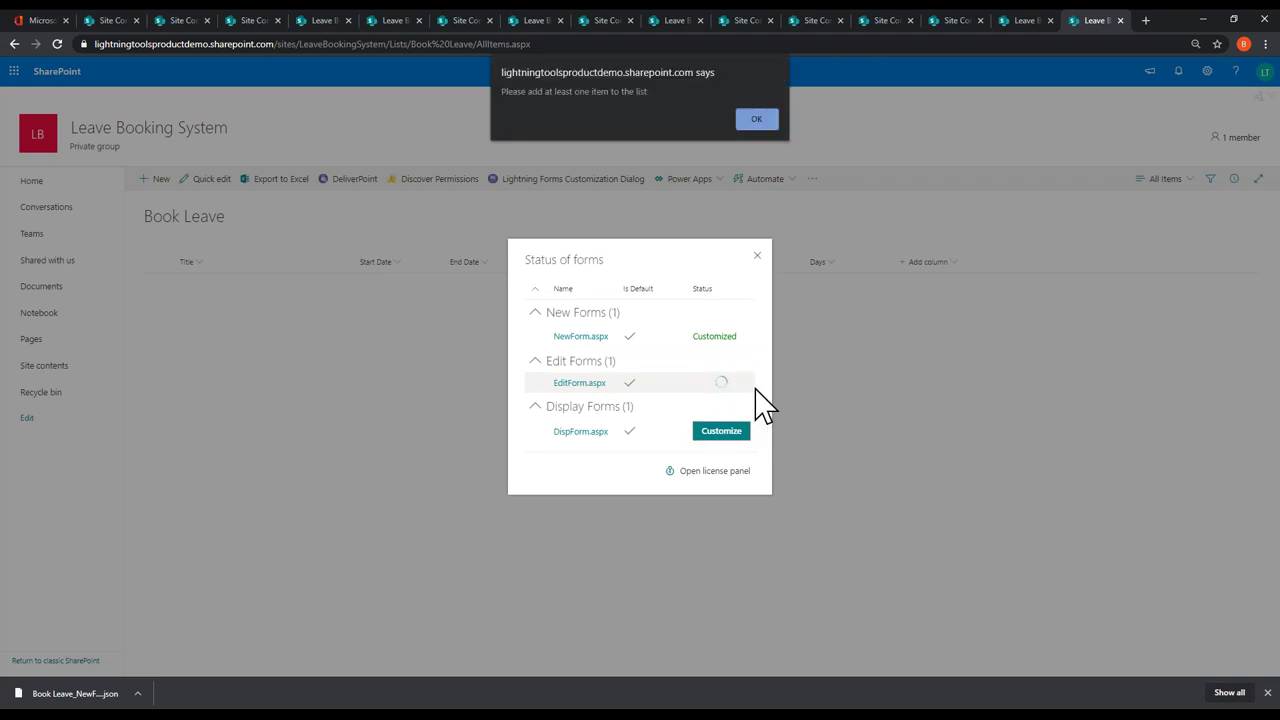
left_click(756, 119)
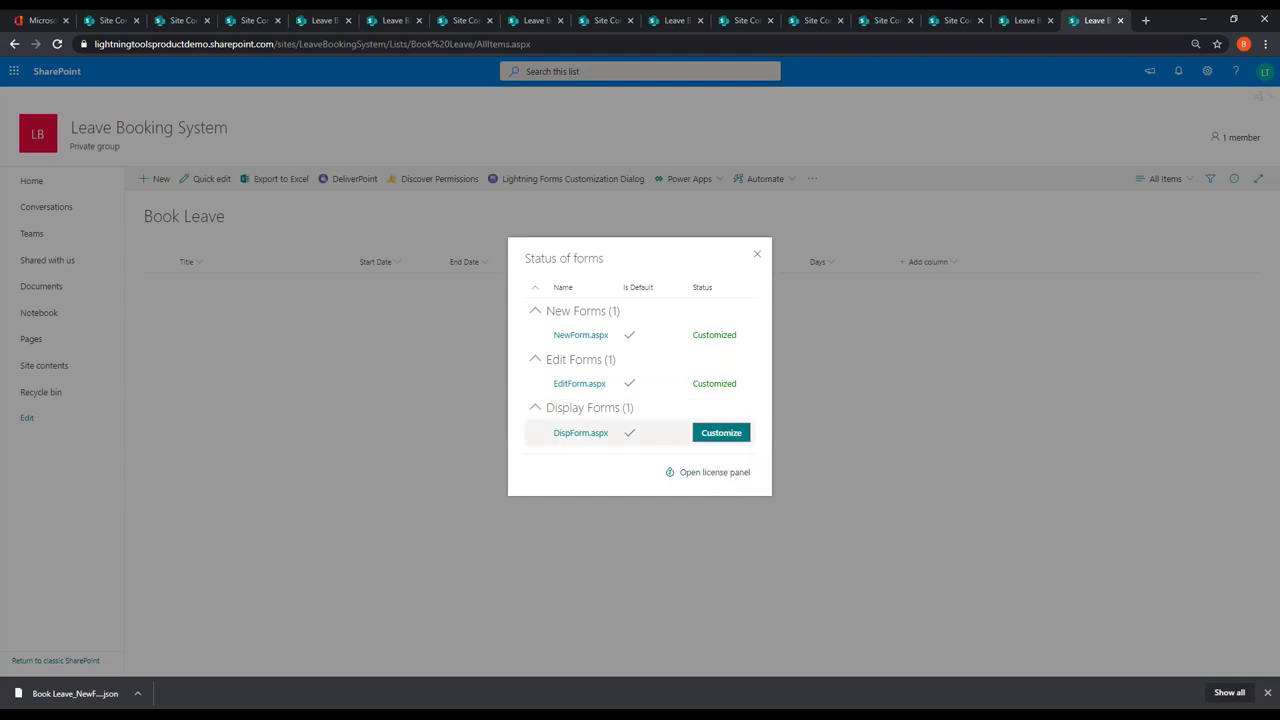
left_click(757, 254)
left_click(157, 180)
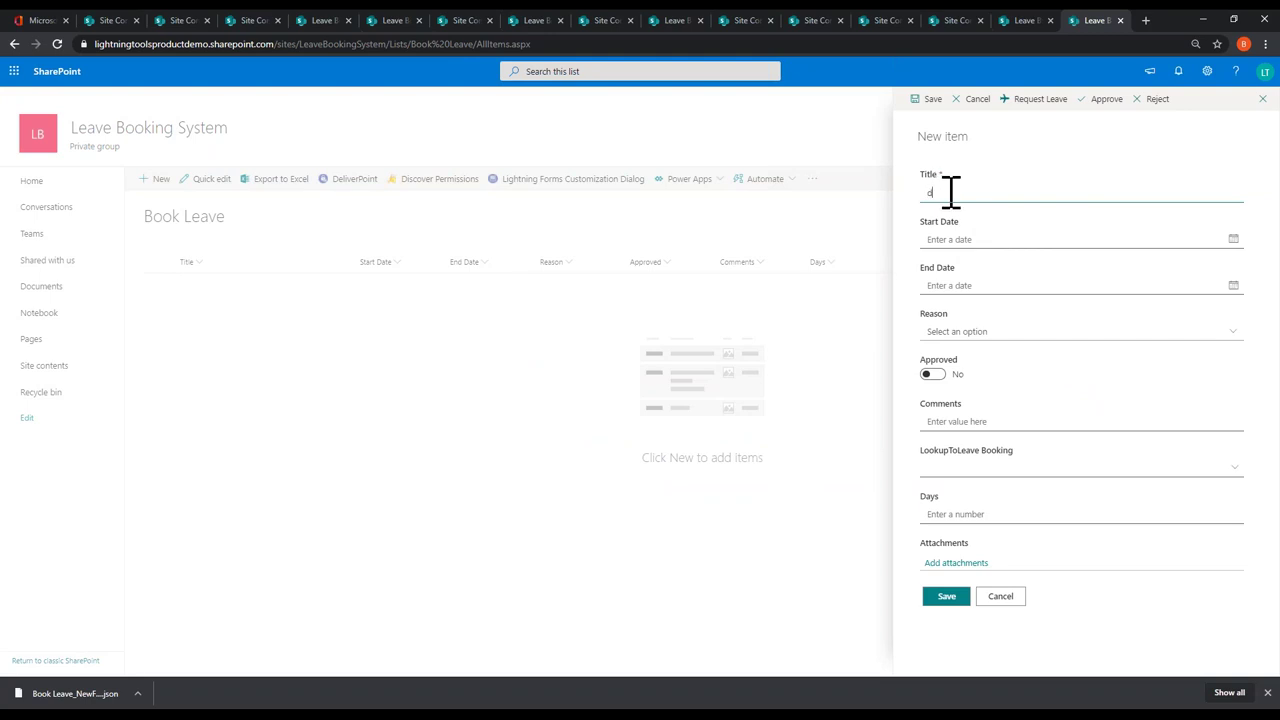
left_click(944, 600)
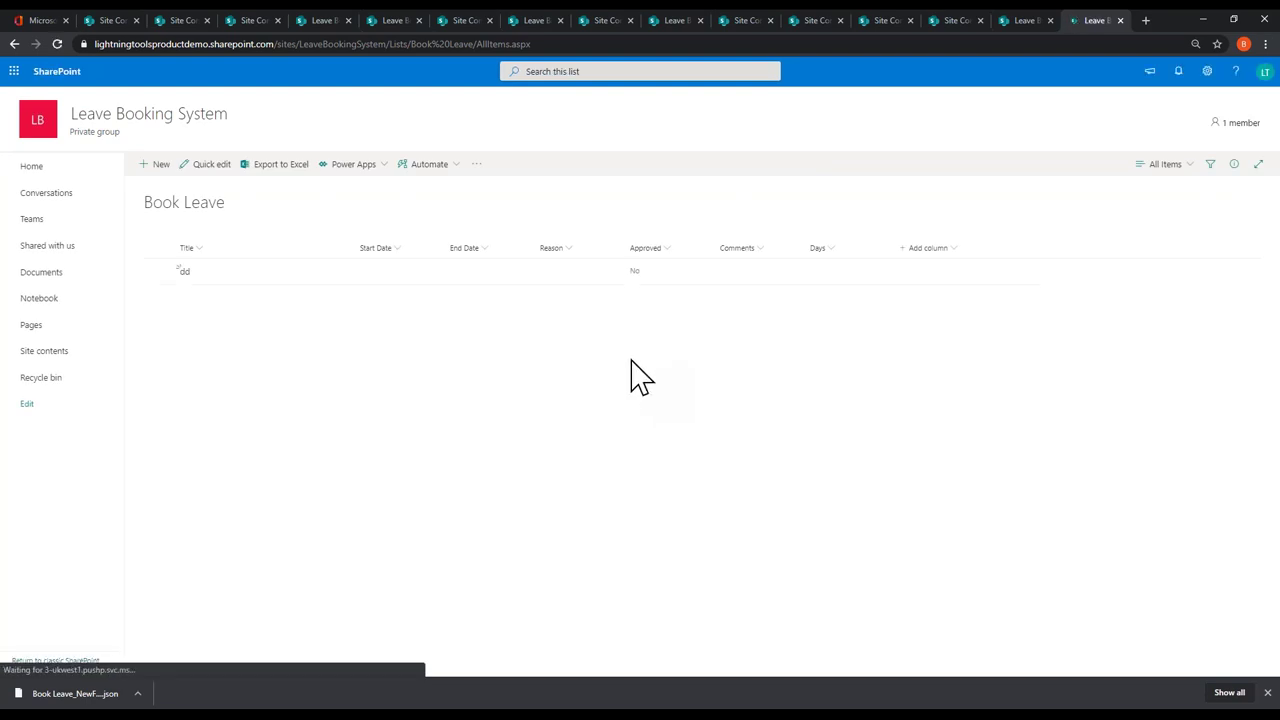
Step: Import the exported JSON customization into the Book Leave EditForm.aspx, then save and close it
left_click(588, 184)
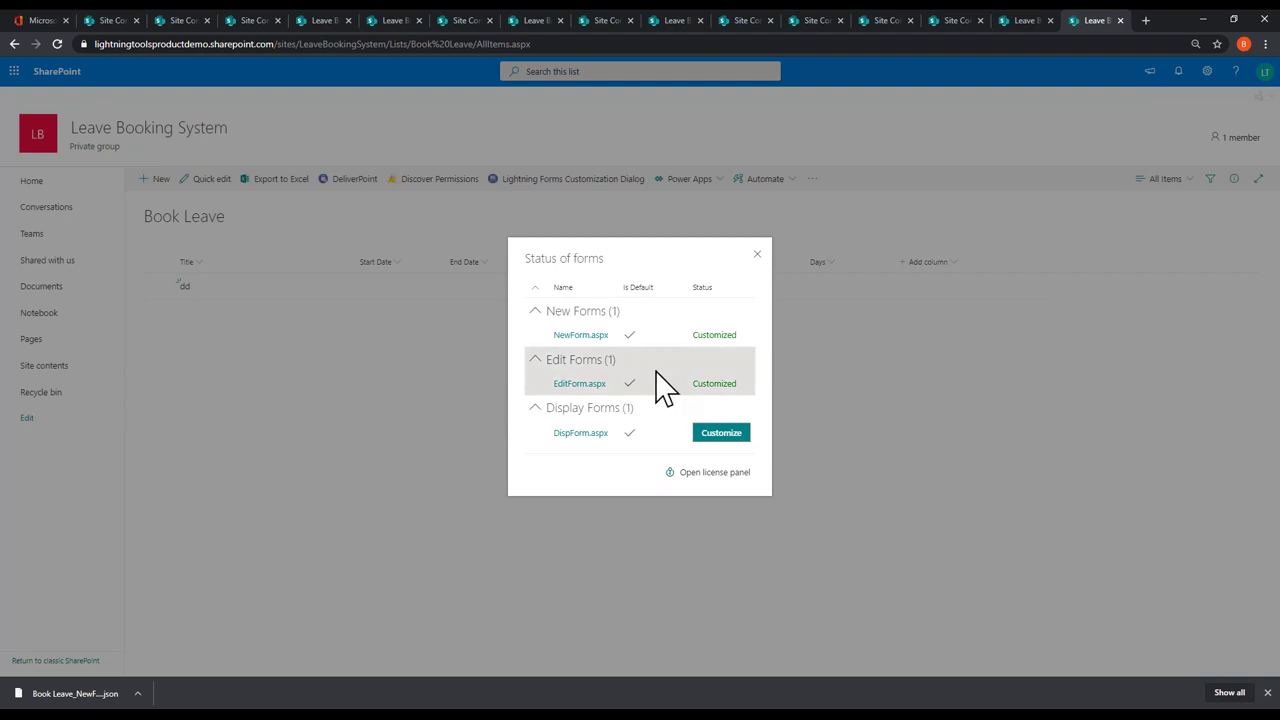
left_click(579, 384)
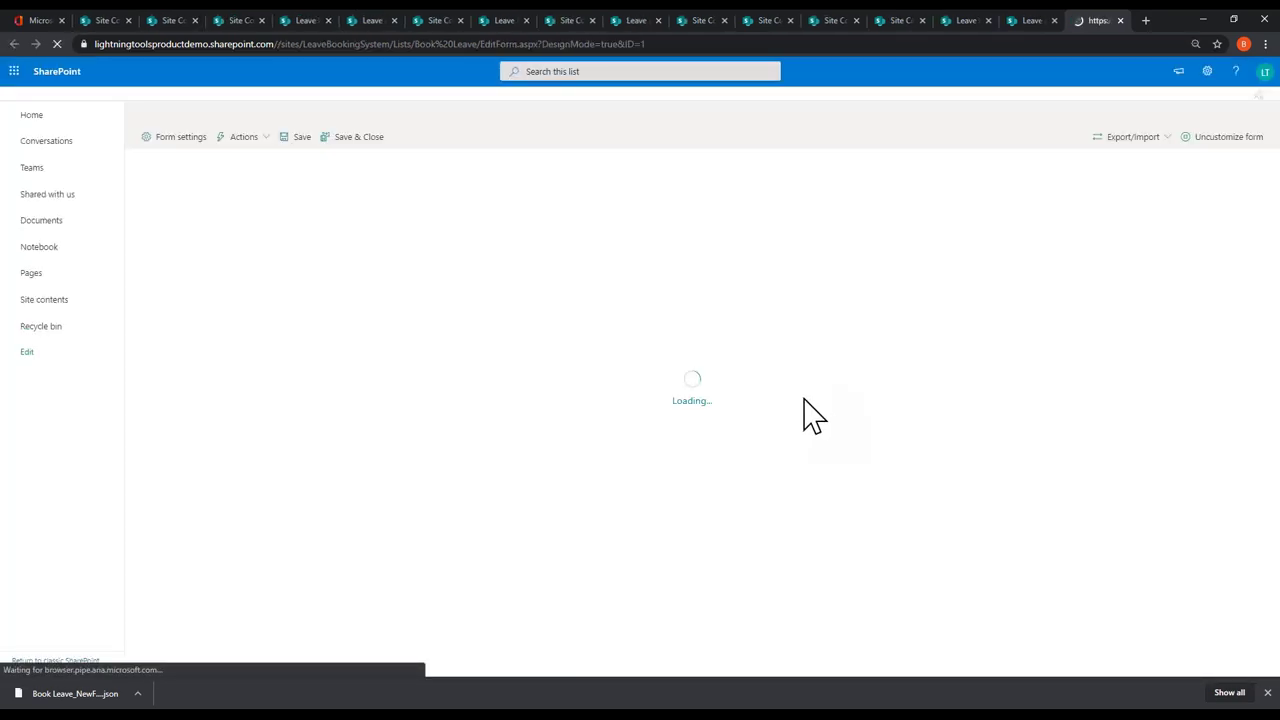
left_click(1150, 140)
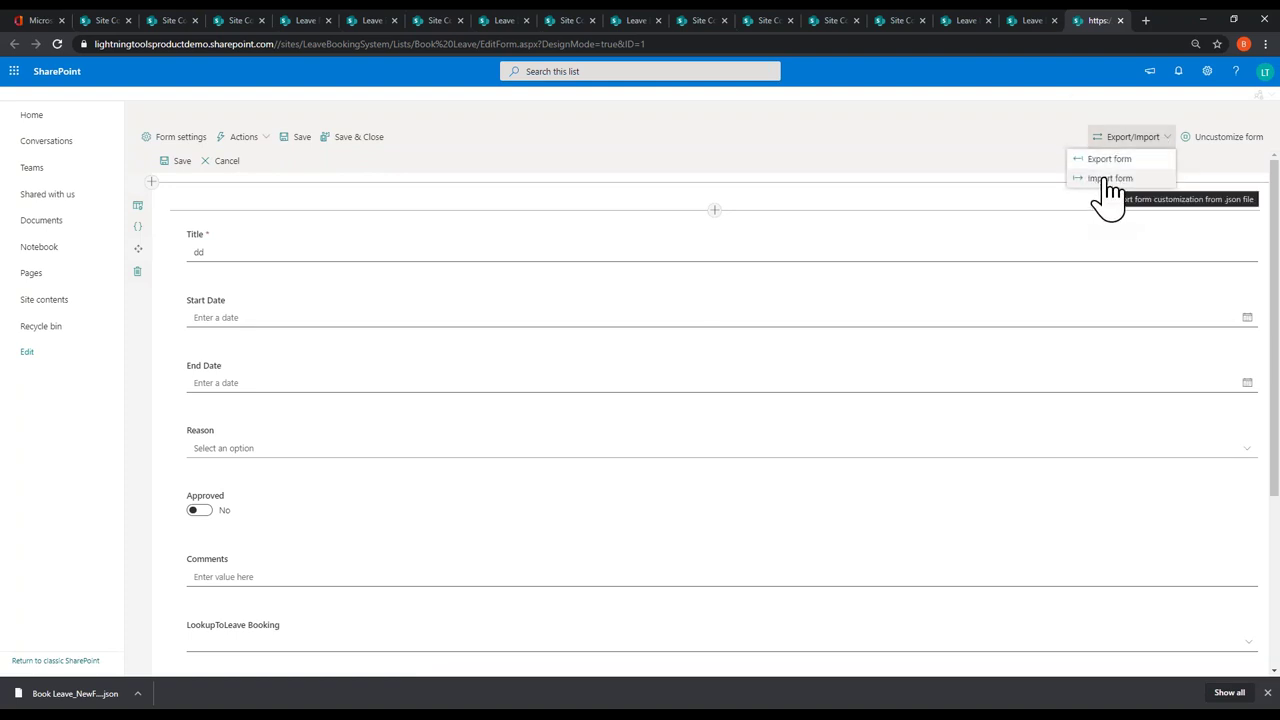
left_click(1108, 181)
left_click(634, 400)
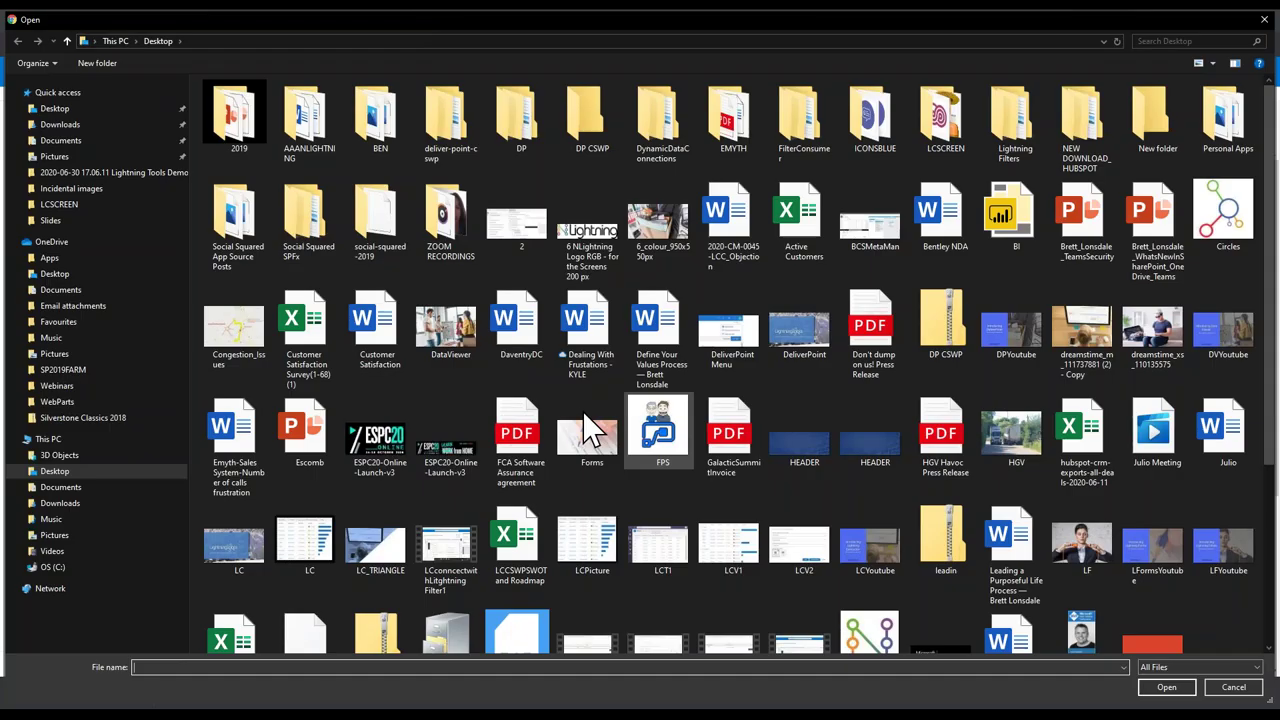
left_click(1264, 19)
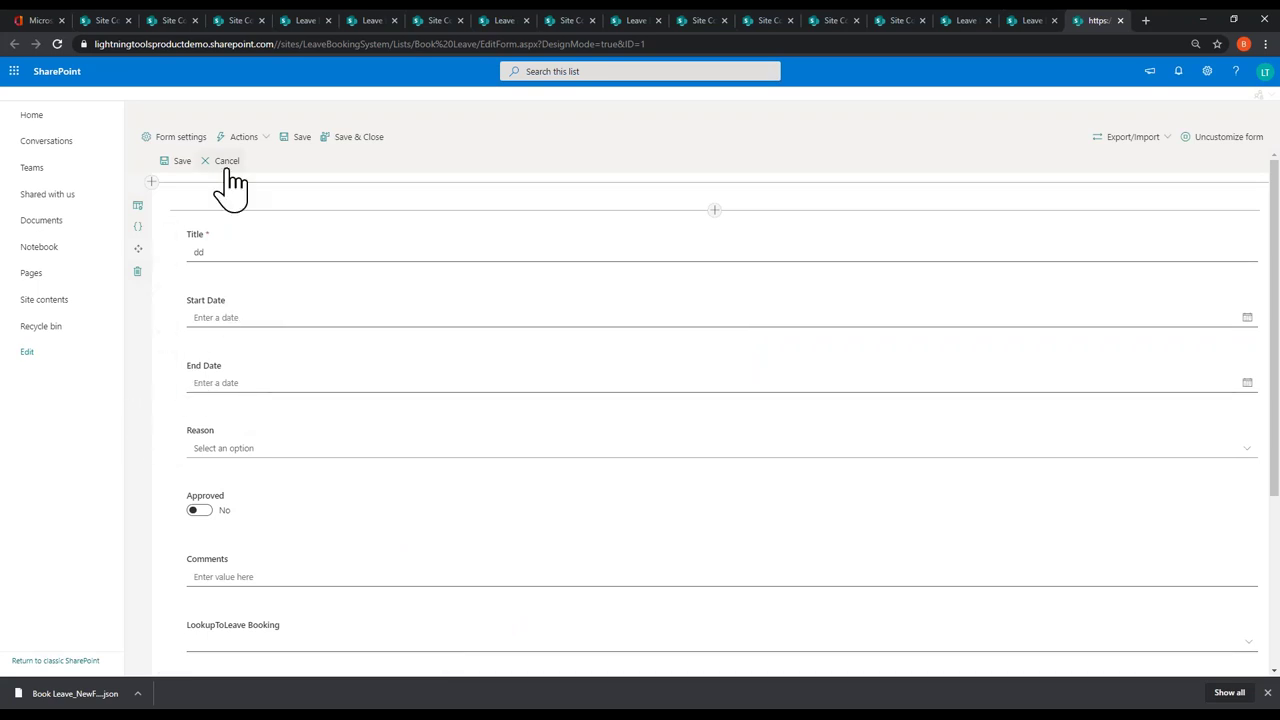
left_click(352, 136)
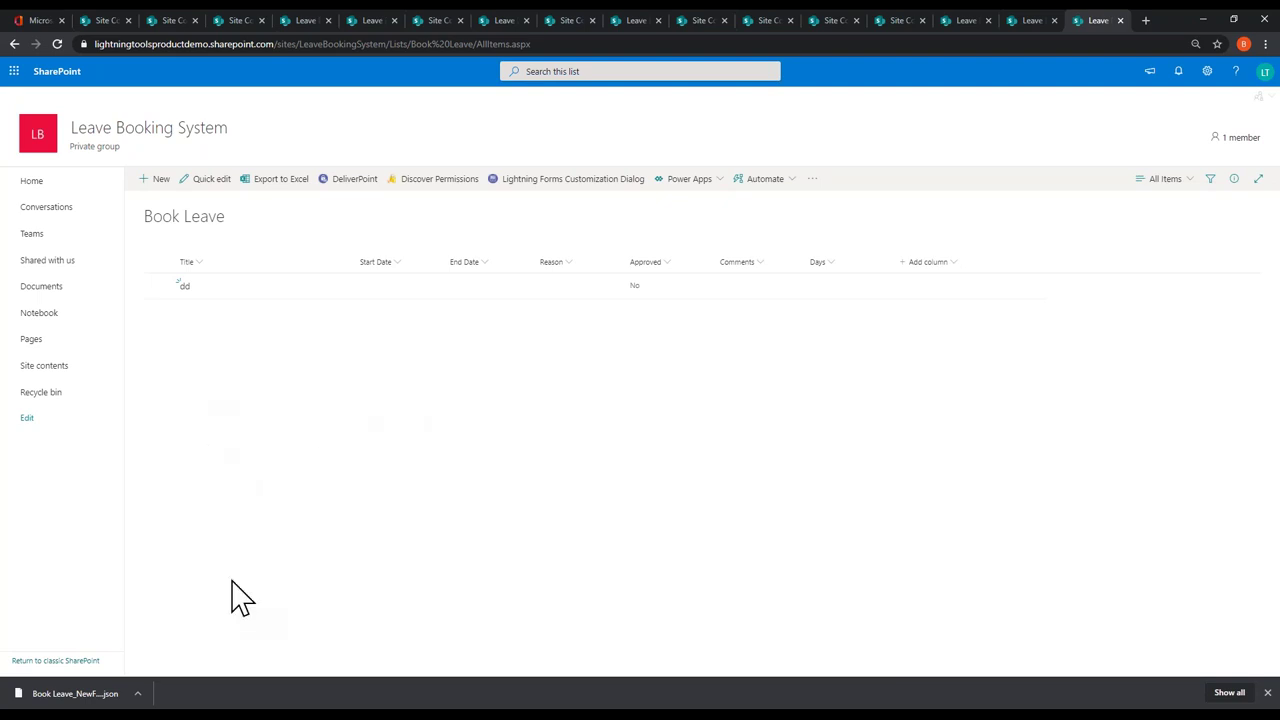
mouse_move(236, 710)
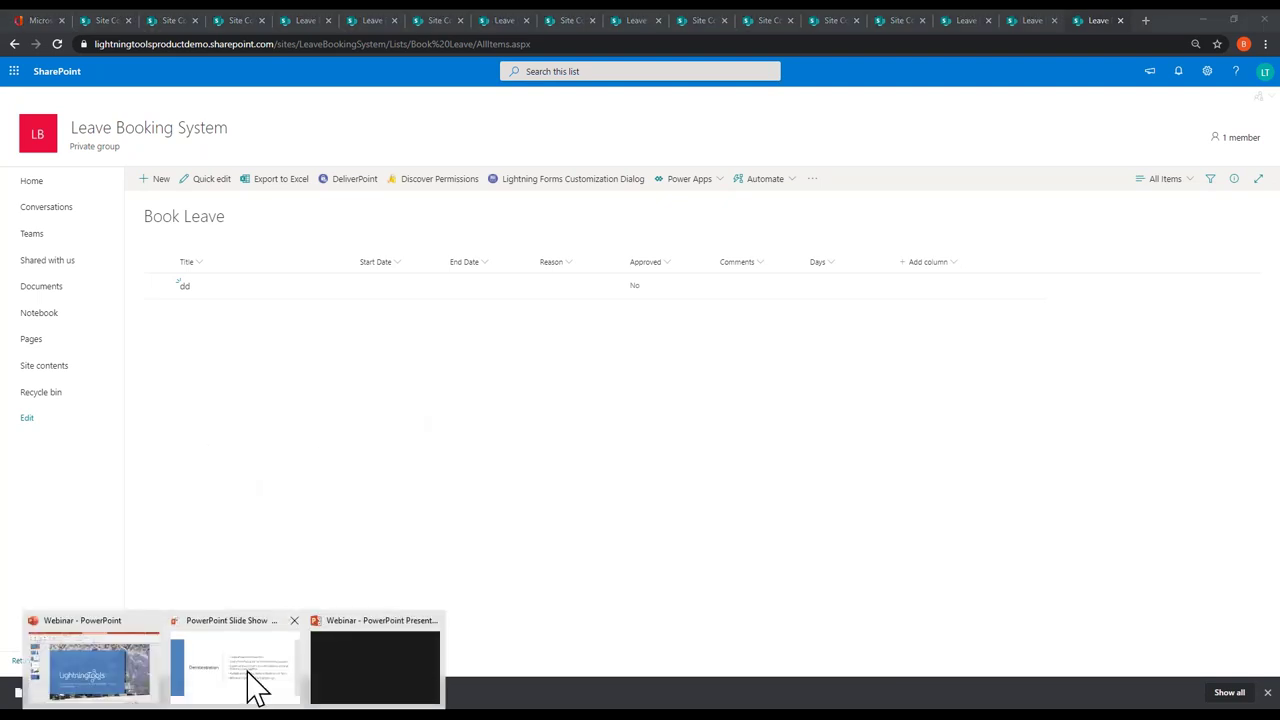